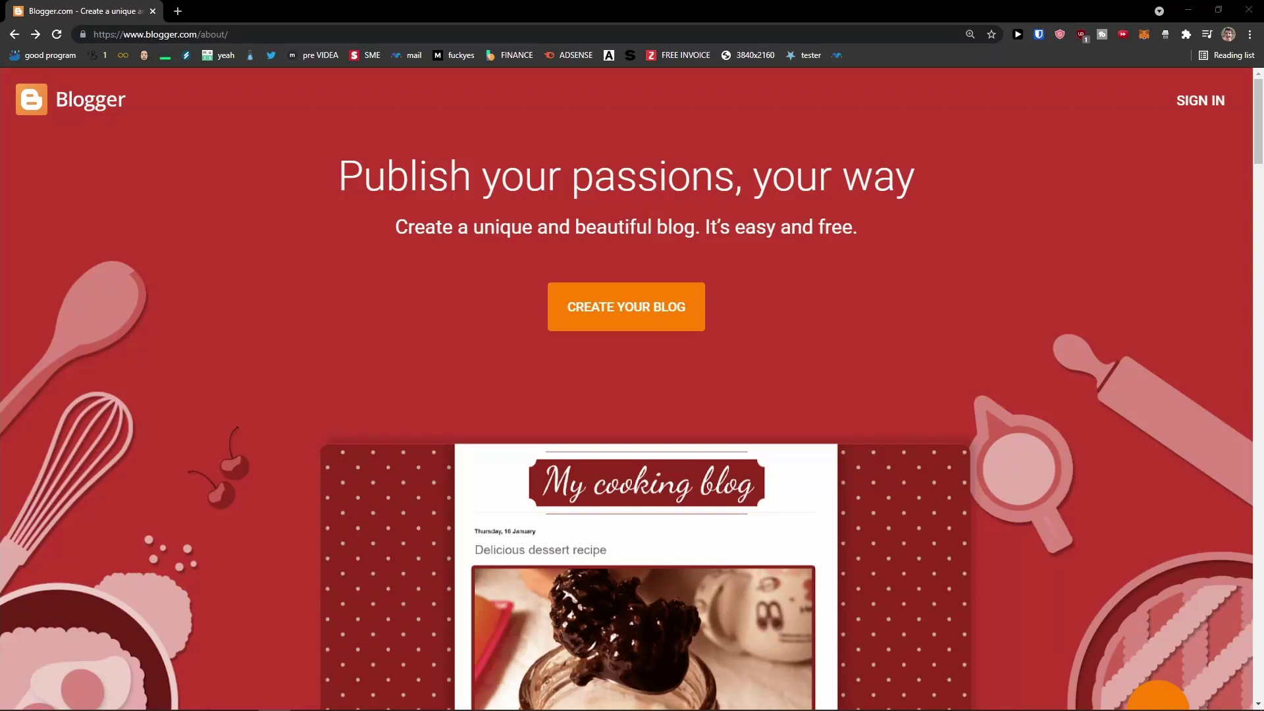
Start creating a new blog from the Blogger home page and sign in with the listed Google account
{"action": "scroll", "coordinate": [433, 612], "scroll_direction": "down", "scroll_amount": 2}
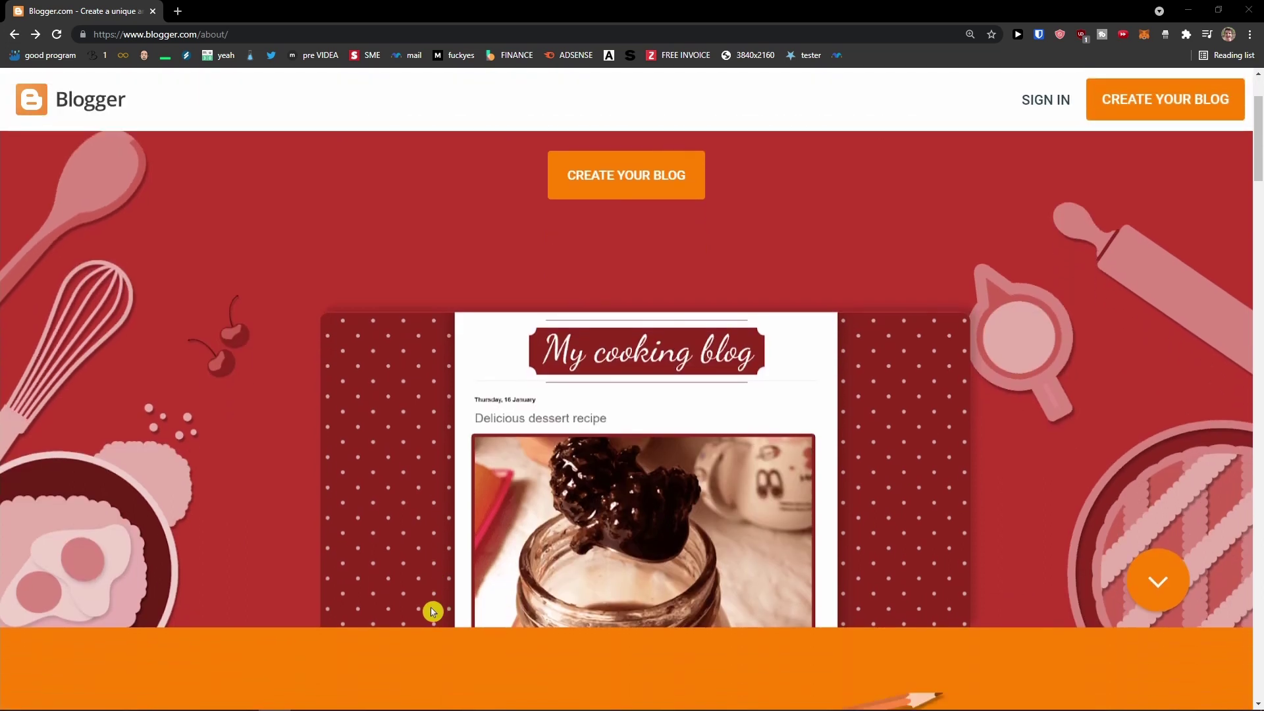
{"action": "scroll", "coordinate": [433, 612], "scroll_direction": "up", "scroll_amount": 2}
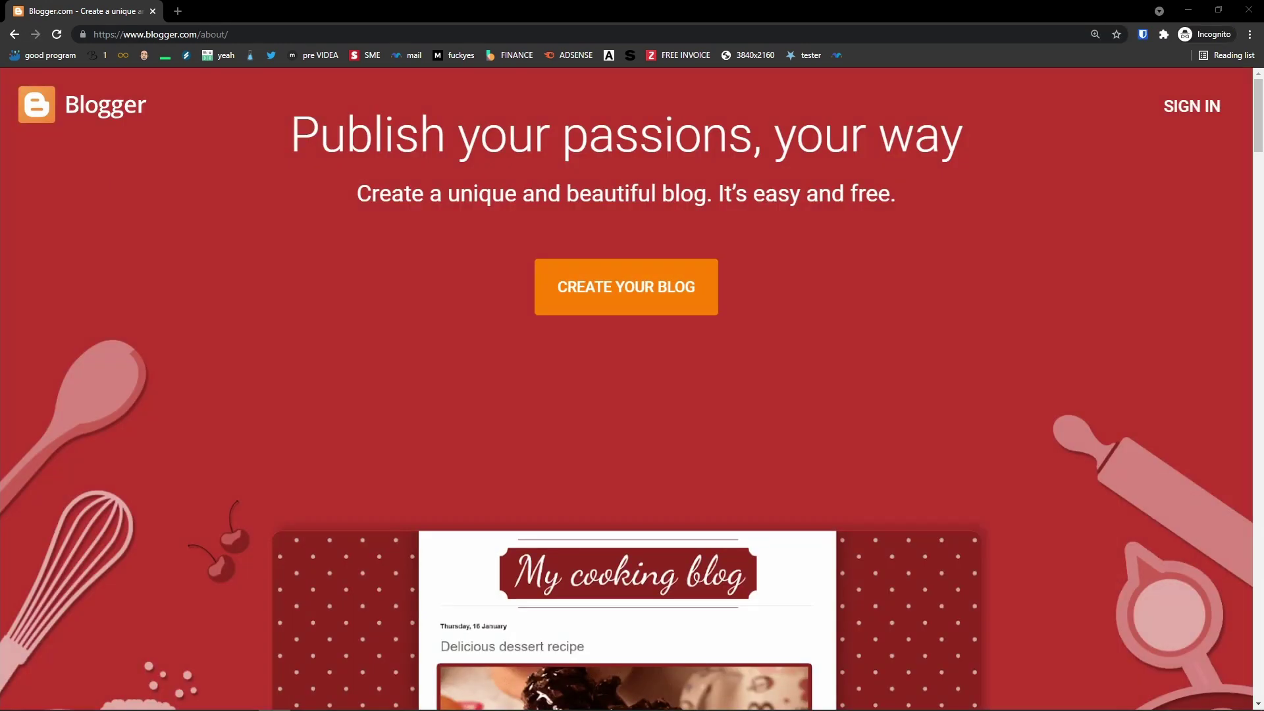
{"action": "left_click", "coordinate": [605, 275]}
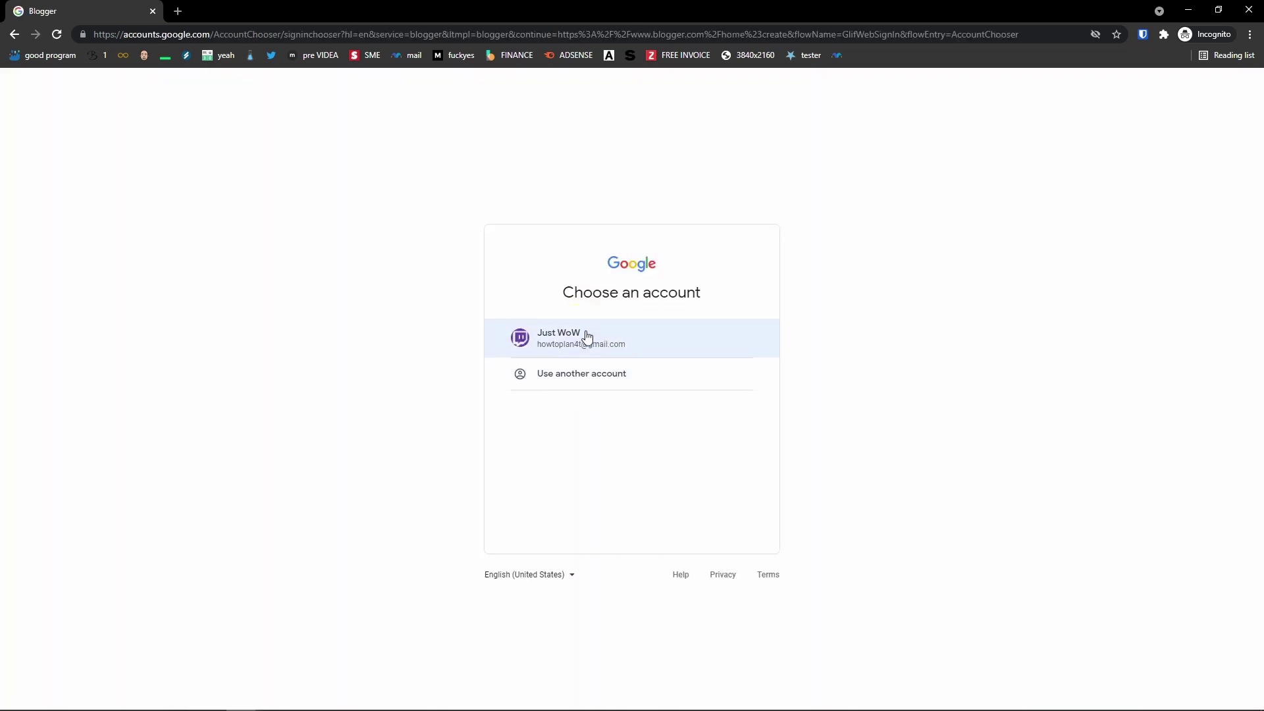
{"action": "left_click", "coordinate": [618, 342]}
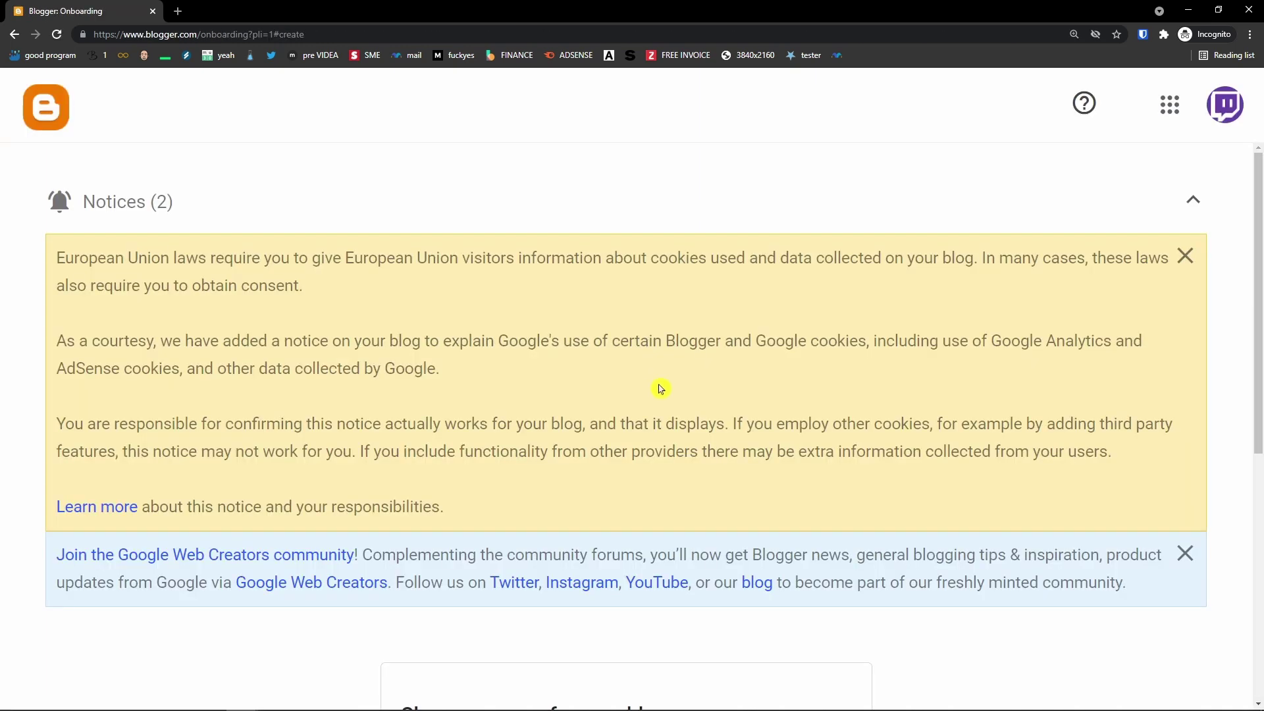
Try to dismiss the European Union cookie notice and collapse the Notices section above the blog setup form
{"action": "left_click", "coordinate": [1185, 256]}
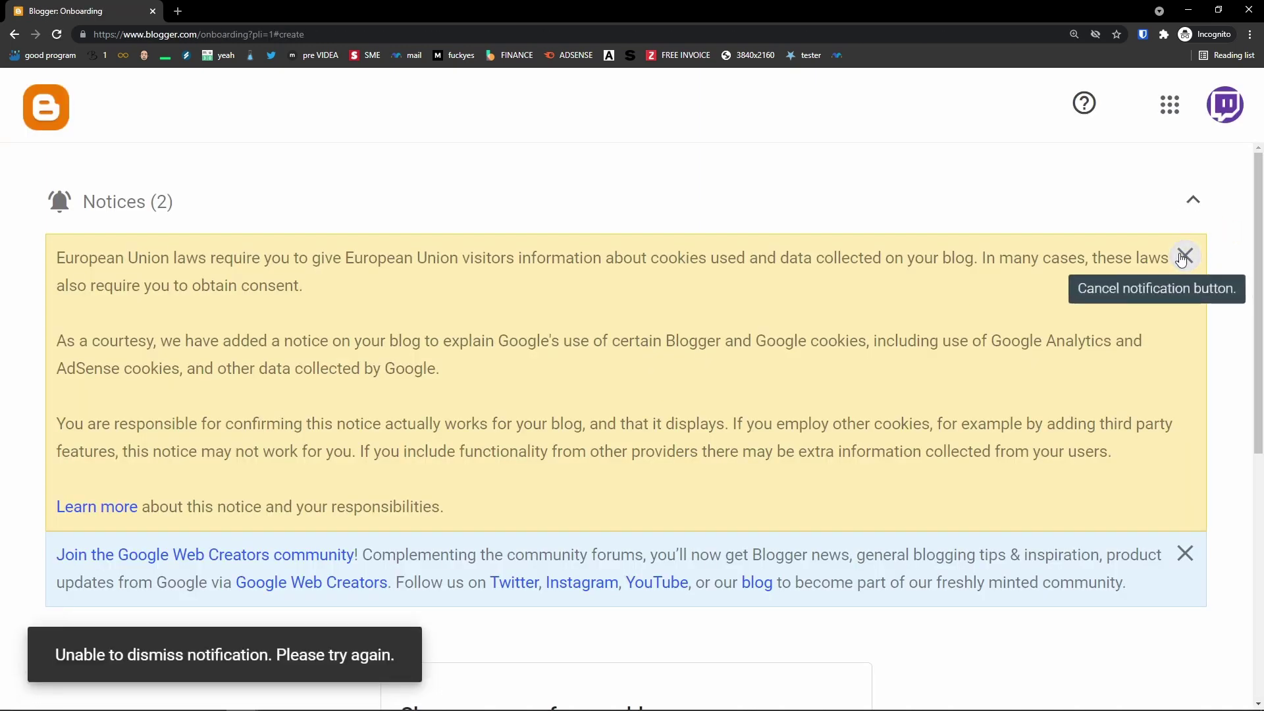
{"action": "left_click", "coordinate": [1191, 203]}
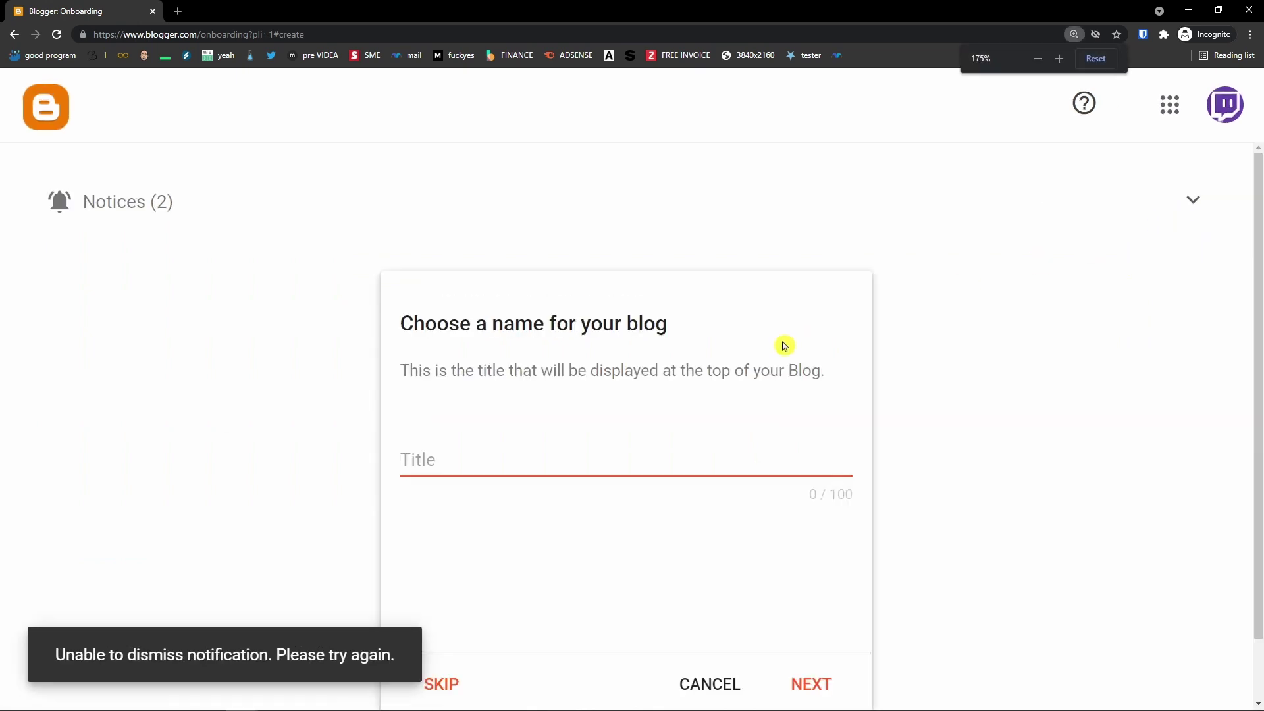
{"action": "left_click", "coordinate": [1073, 33]}
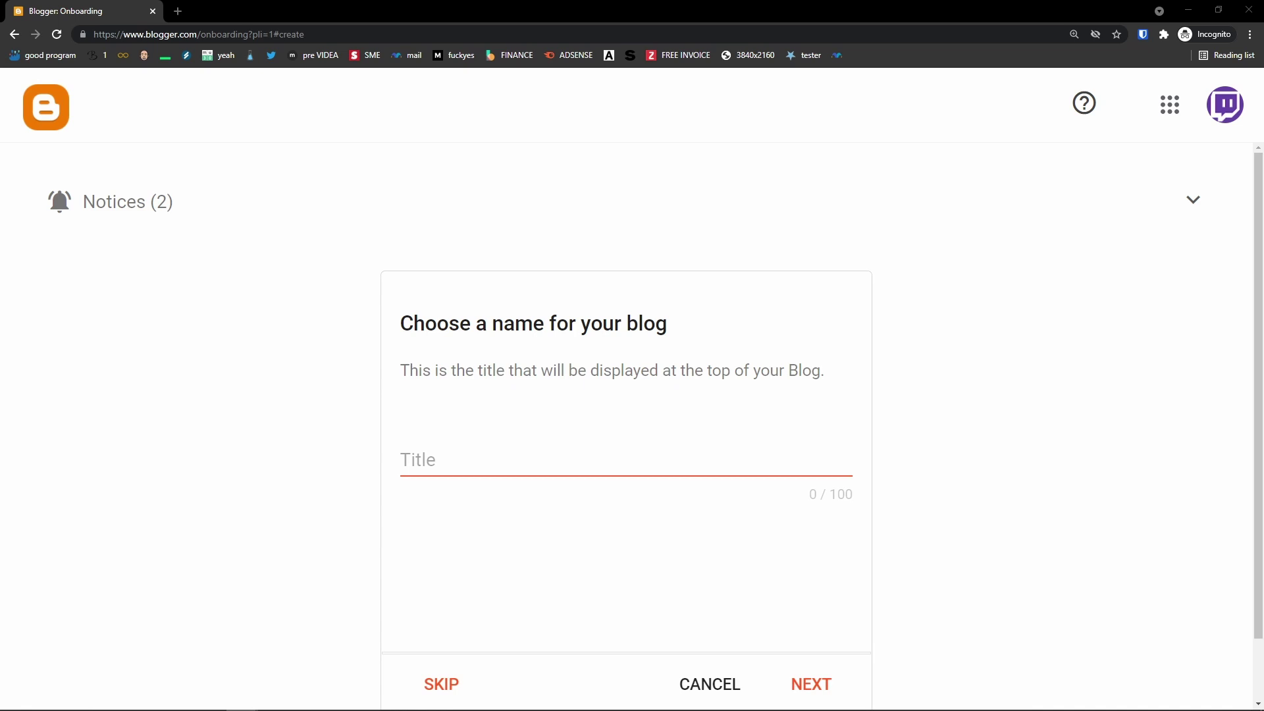
Enter BakeryByMarcus as the blog title and continue to the URL choice
{"action": "left_click", "coordinate": [494, 442]}
{"action": "scroll", "coordinate": [342, 421], "scroll_direction": "down", "scroll_amount": 1}
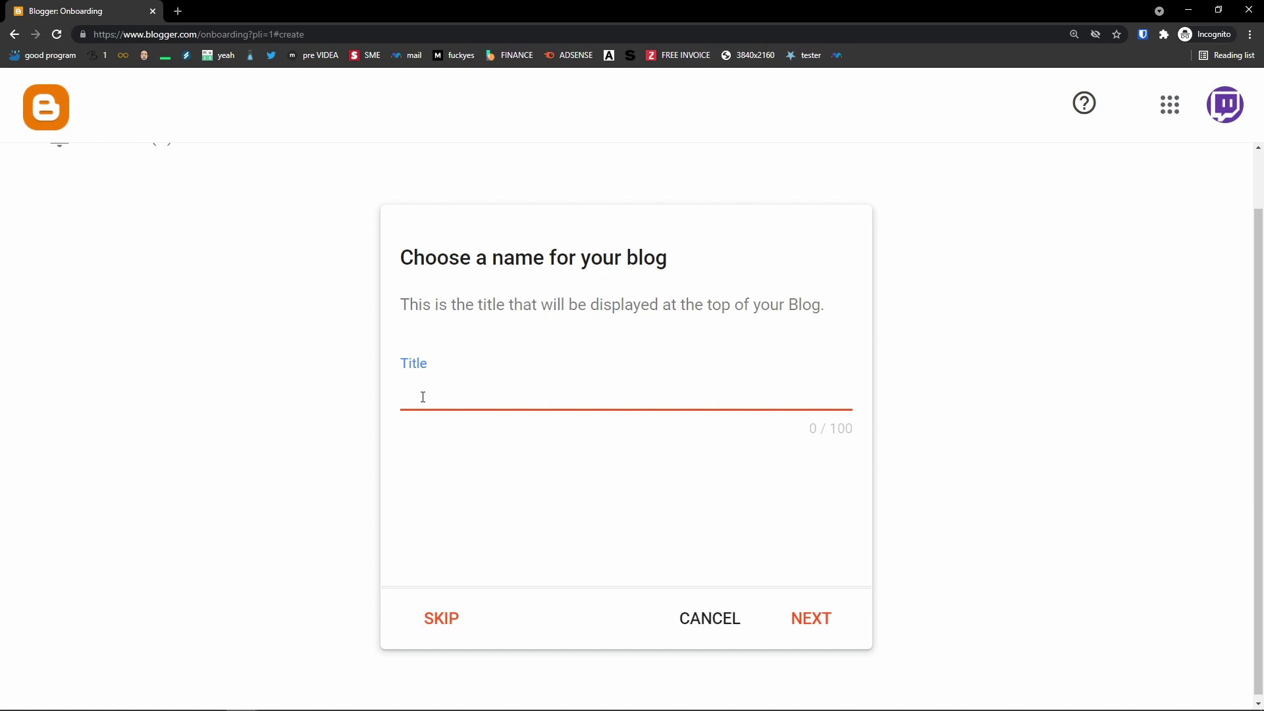
{"action": "type", "text": "kerybymarcus"}
{"action": "left_click", "coordinate": [503, 439]}
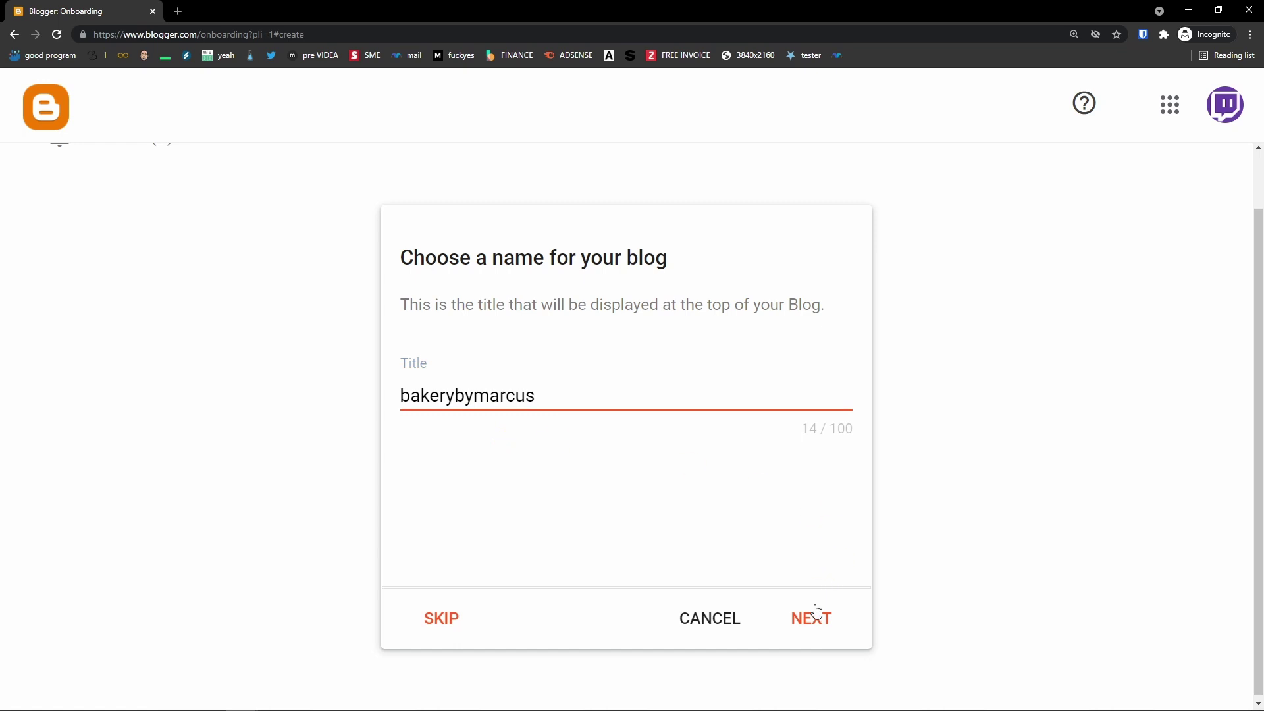
{"action": "left_click_drag", "start_coordinate": [455, 396], "coordinate": [409, 395]}
{"action": "type", "text": "BB"}
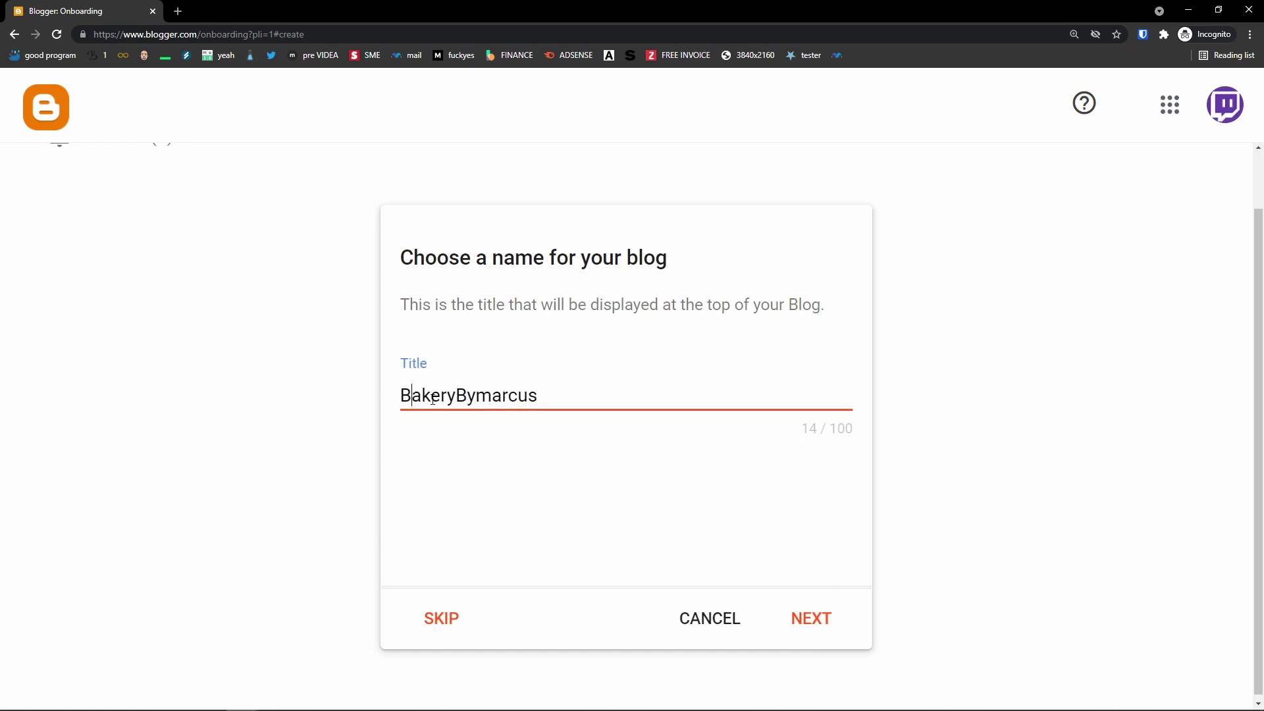
{"action": "left_click_drag", "start_coordinate": [492, 395], "coordinate": [477, 396]}
{"action": "type", "text": "M"}
{"action": "left_click", "coordinate": [835, 606]}
Set the blog address to BakeryByMarcus under .blogspot.com and continue to the display name
{"action": "left_click_drag", "start_coordinate": [423, 311], "coordinate": [831, 322]}
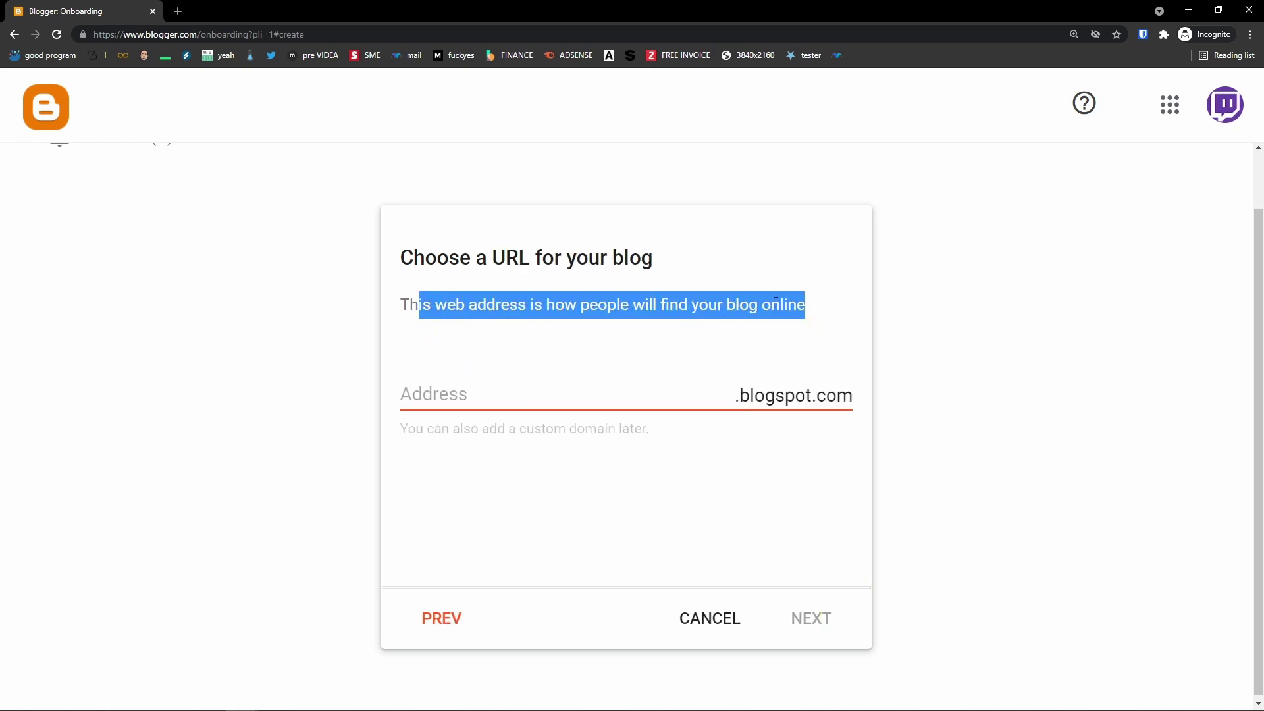
{"action": "left_click", "coordinate": [461, 238]}
{"action": "left_click_drag", "start_coordinate": [401, 258], "coordinate": [686, 270]}
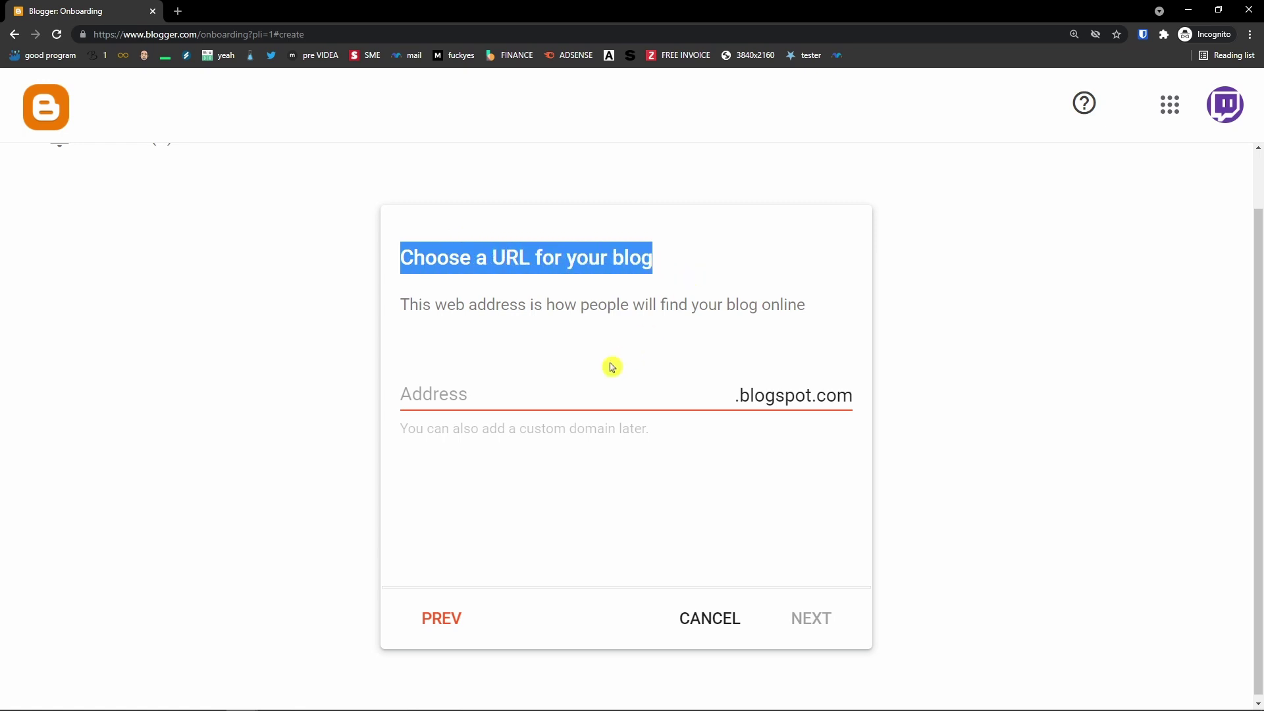
{"action": "left_click", "coordinate": [572, 397]}
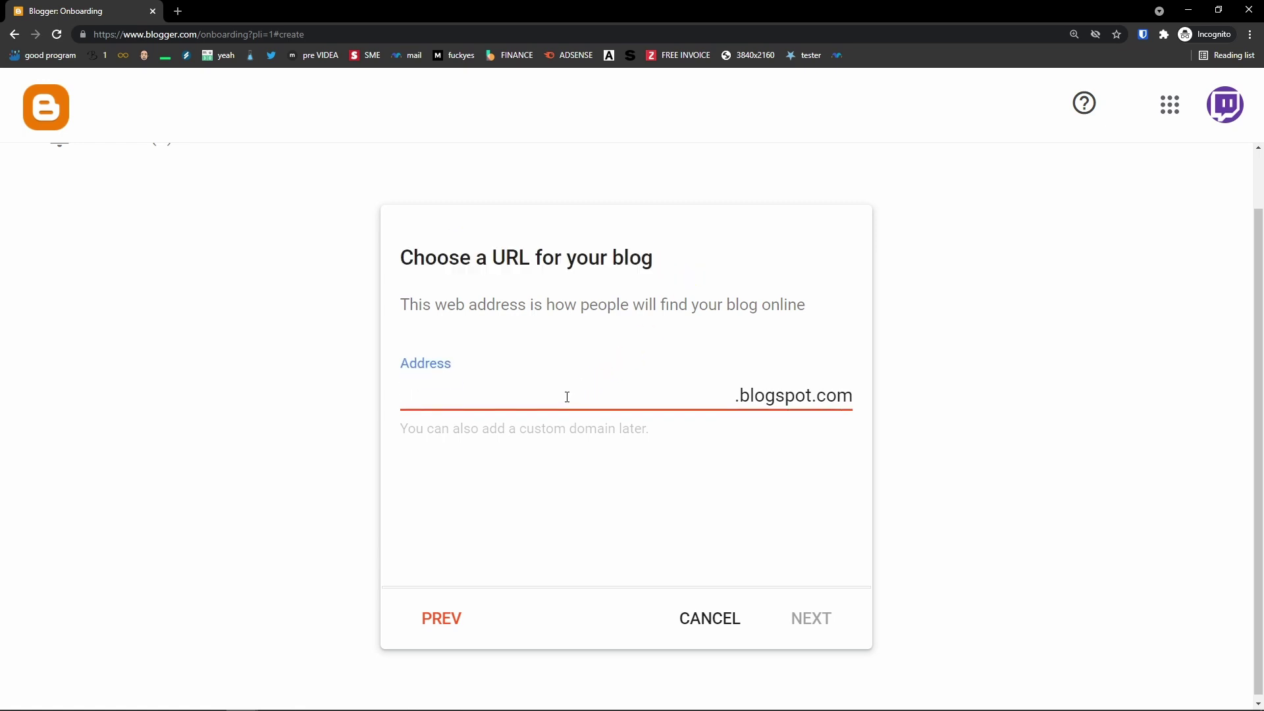
{"action": "type", "text": "baje"}
{"action": "key", "text": "BackSpace"}
{"action": "key", "text": "BackSpace"}
{"action": "key", "text": "BackSpace"}
{"action": "key", "text": "BackSpace"}
{"action": "type", "text": "BakeryByMarcus"}
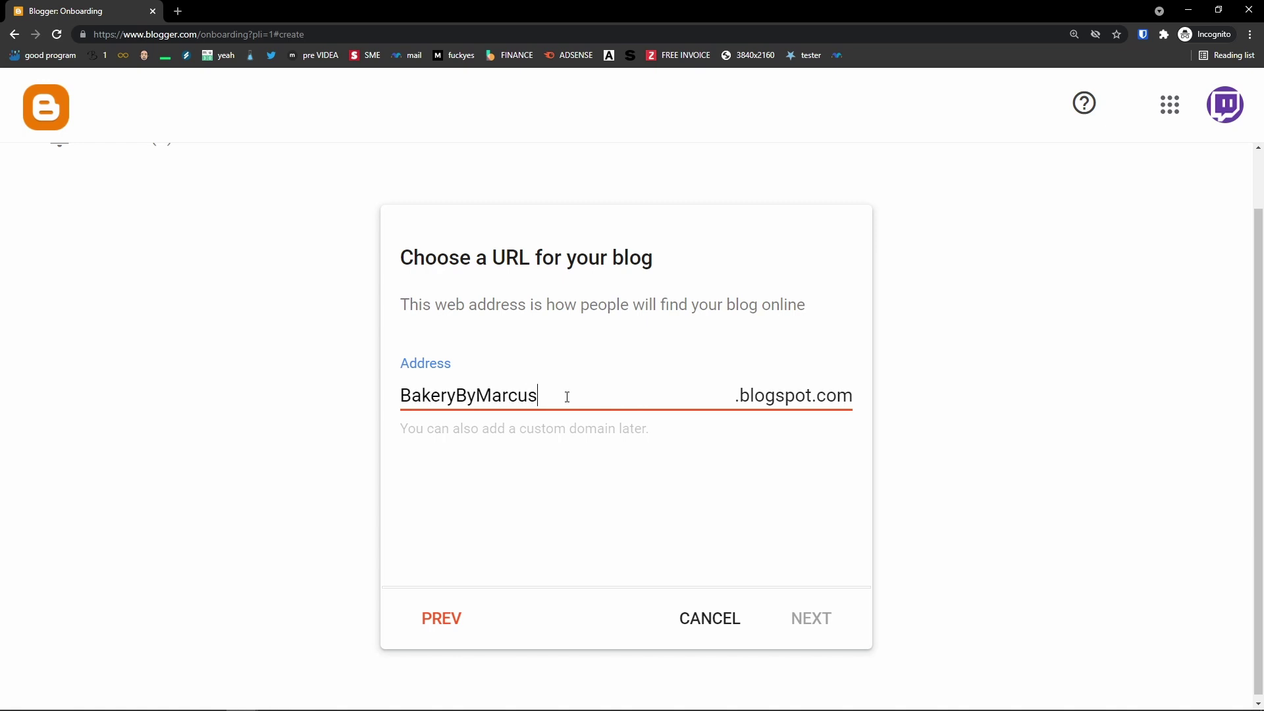
{"action": "left_click", "coordinate": [634, 454]}
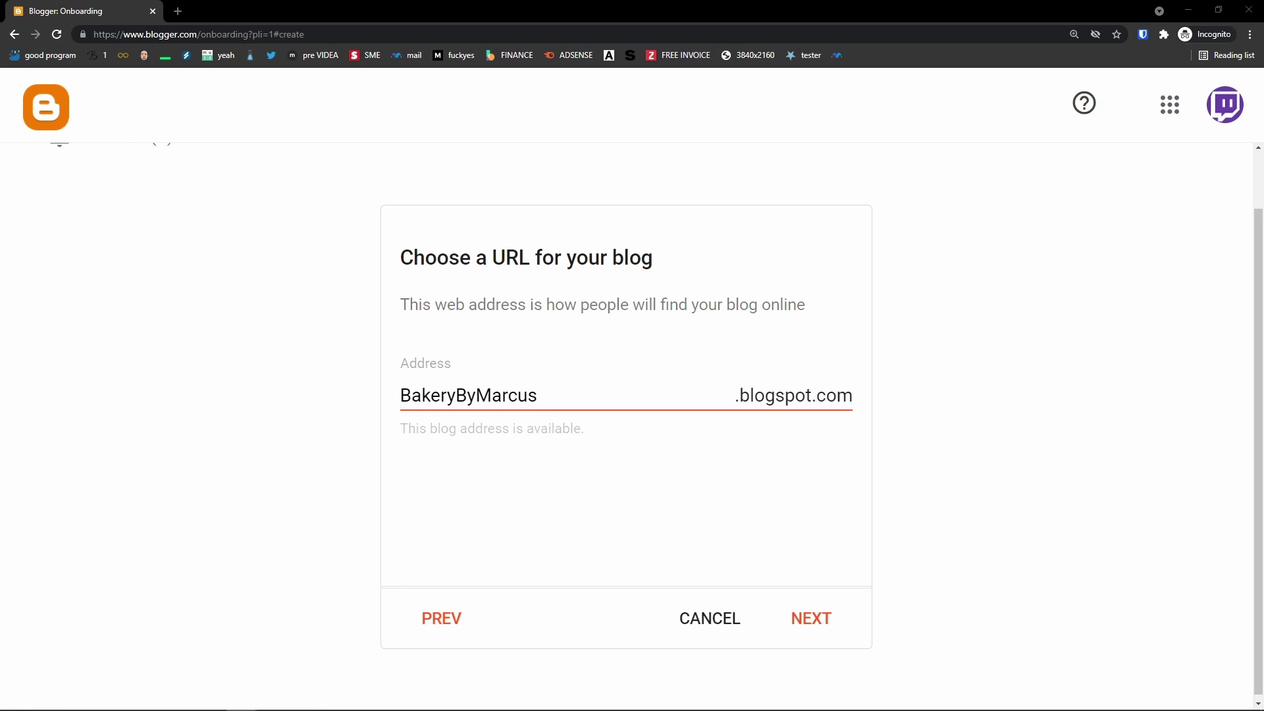
{"action": "left_click", "coordinate": [811, 618]}
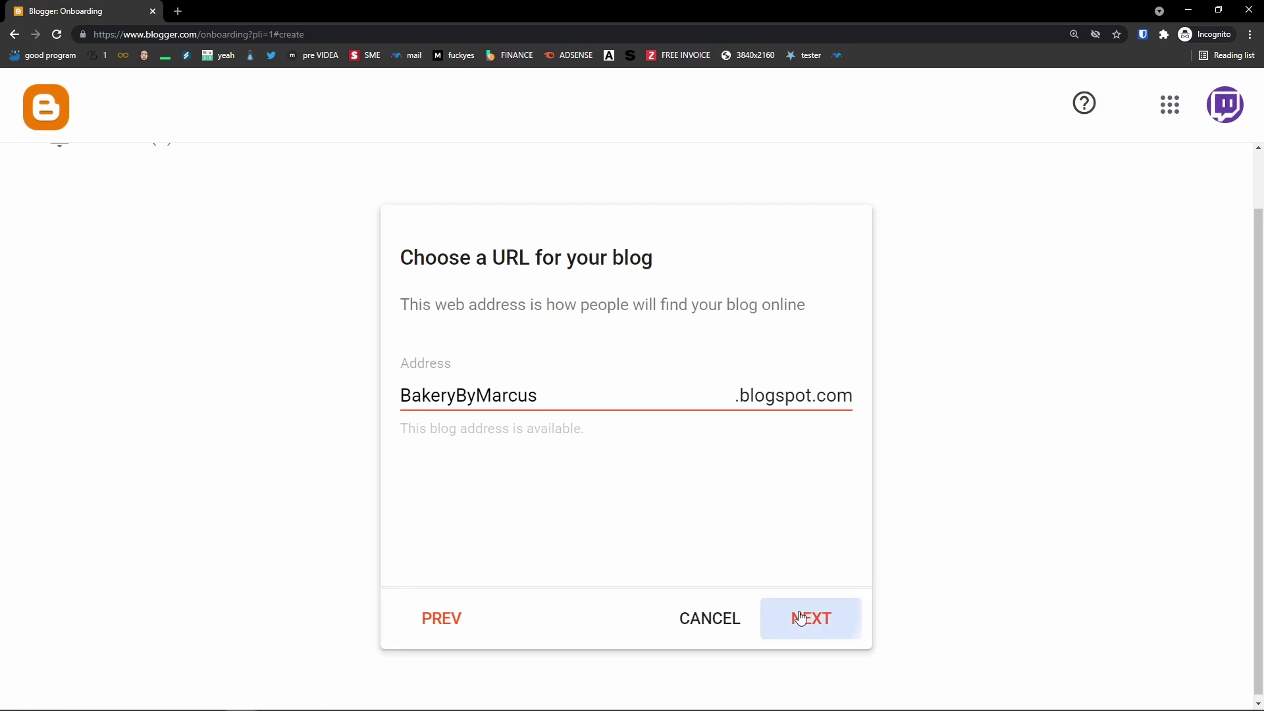
Enter BakeryByMarcus as the display name shown to readers and finish the blog setup
{"action": "left_click", "coordinate": [487, 390]}
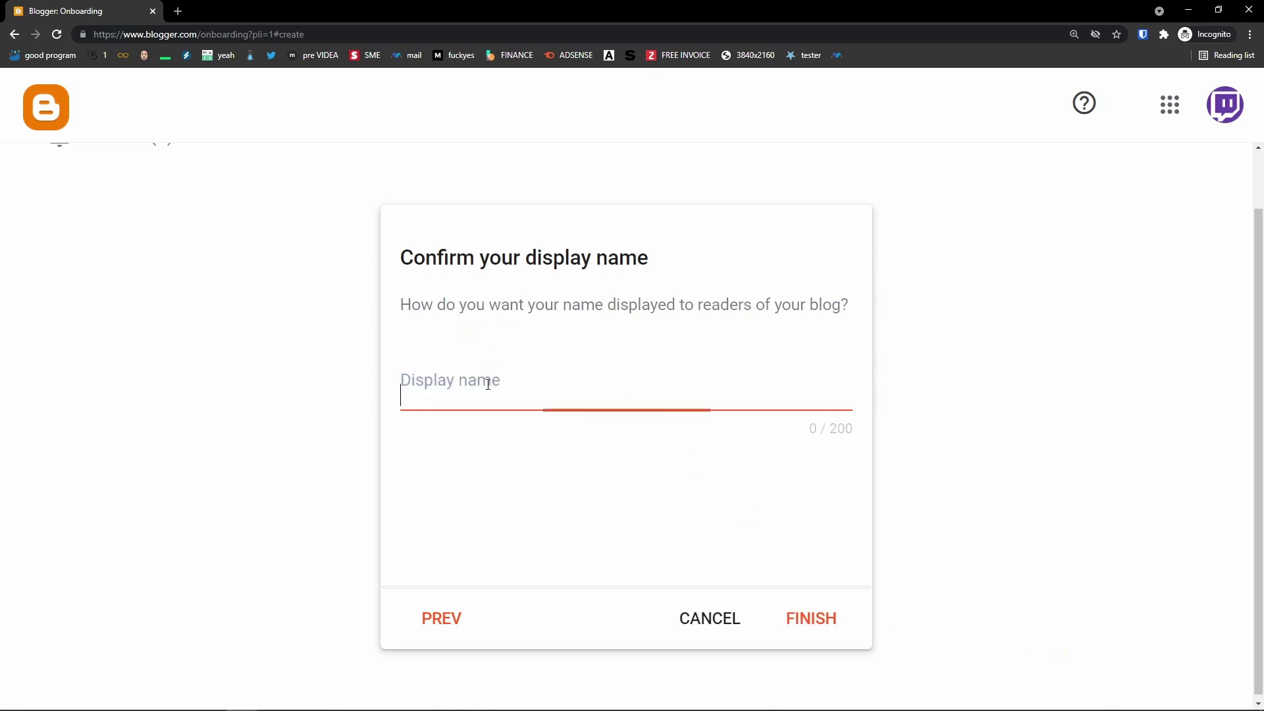
{"action": "left_click_drag", "start_coordinate": [417, 302], "coordinate": [795, 352]}
{"action": "left_click", "coordinate": [723, 391]}
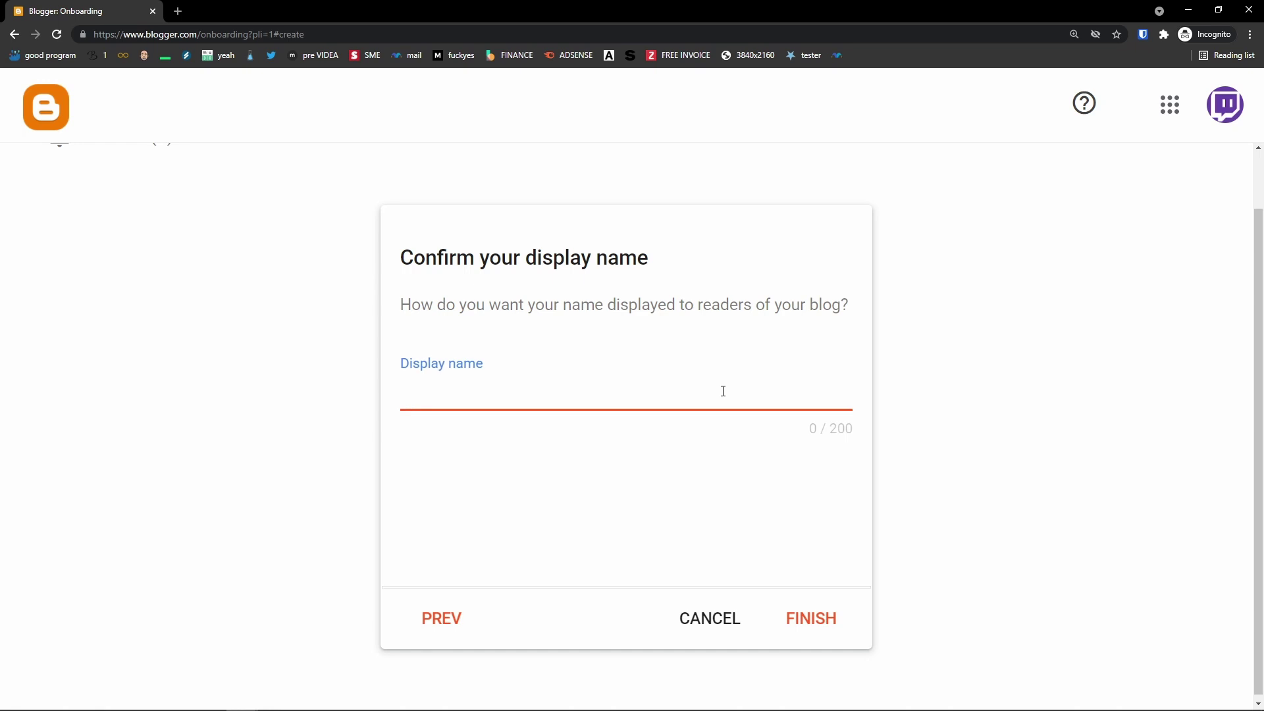
{"action": "type", "text": "BakeryByMarcus"}
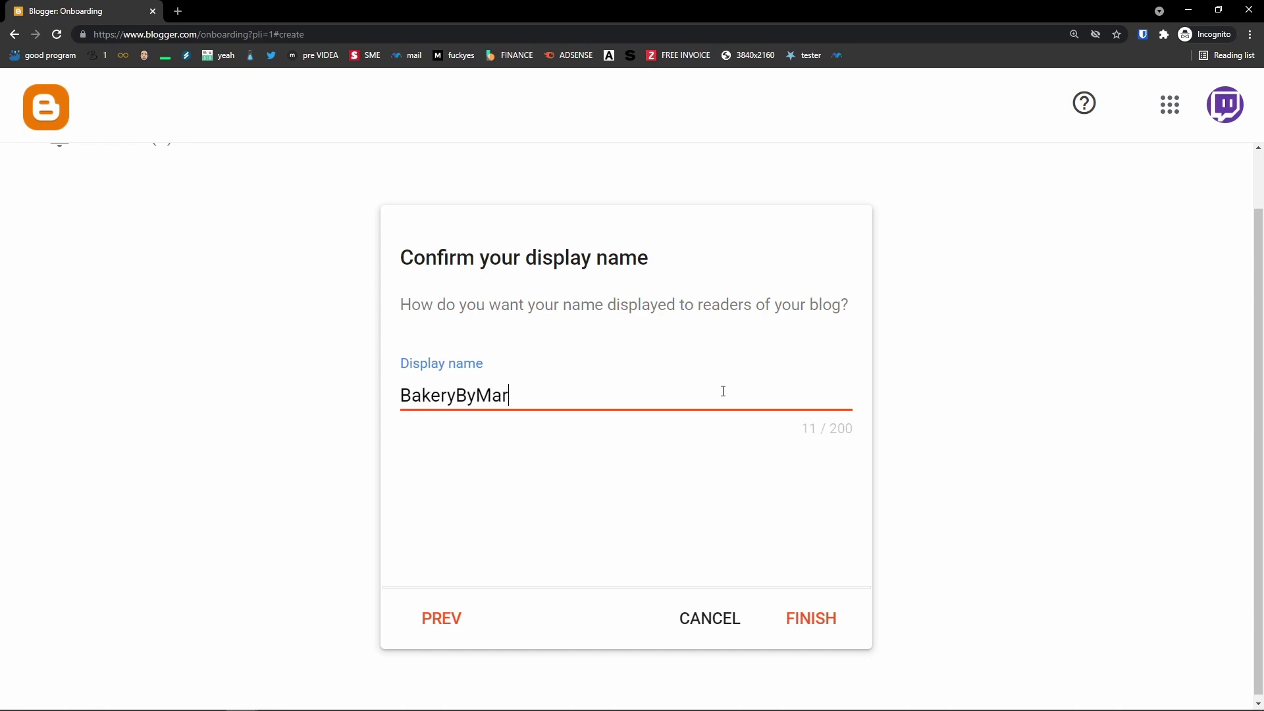
{"action": "left_click", "coordinate": [810, 612]}
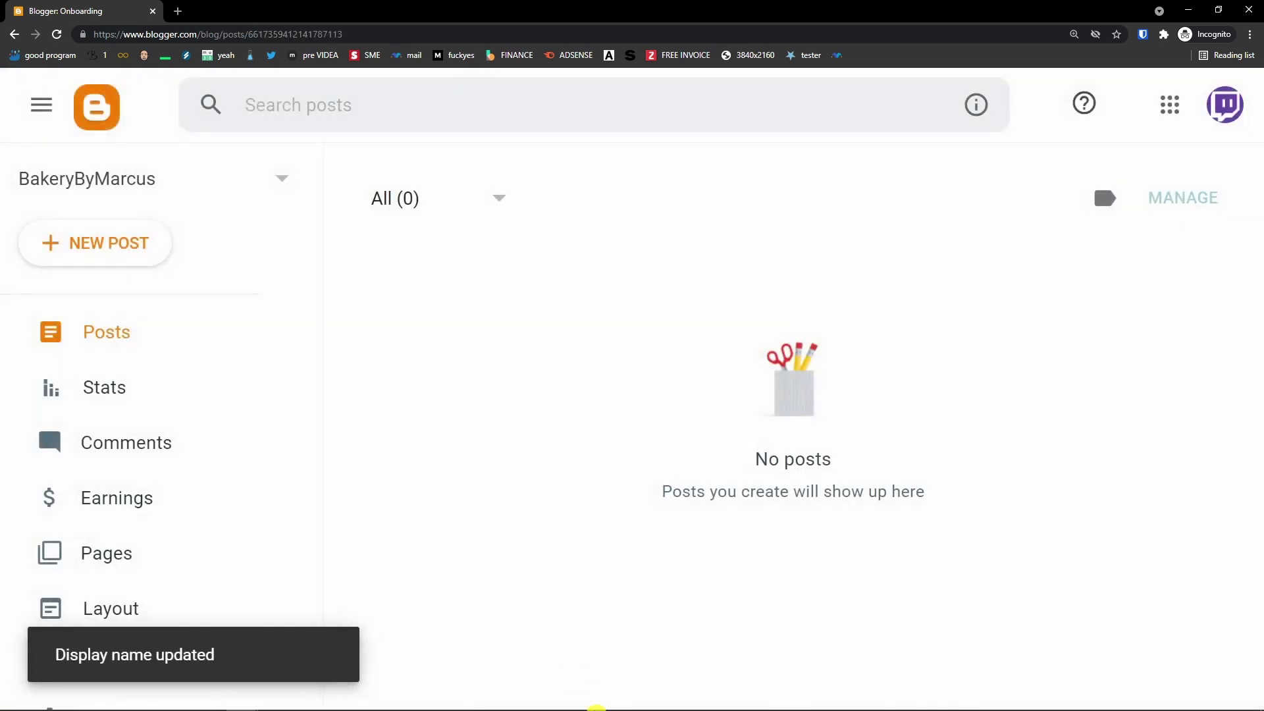
Dismiss the notice about the Google Web Creators community on the Posts page
{"action": "key", "text": "ctrl+plus"}
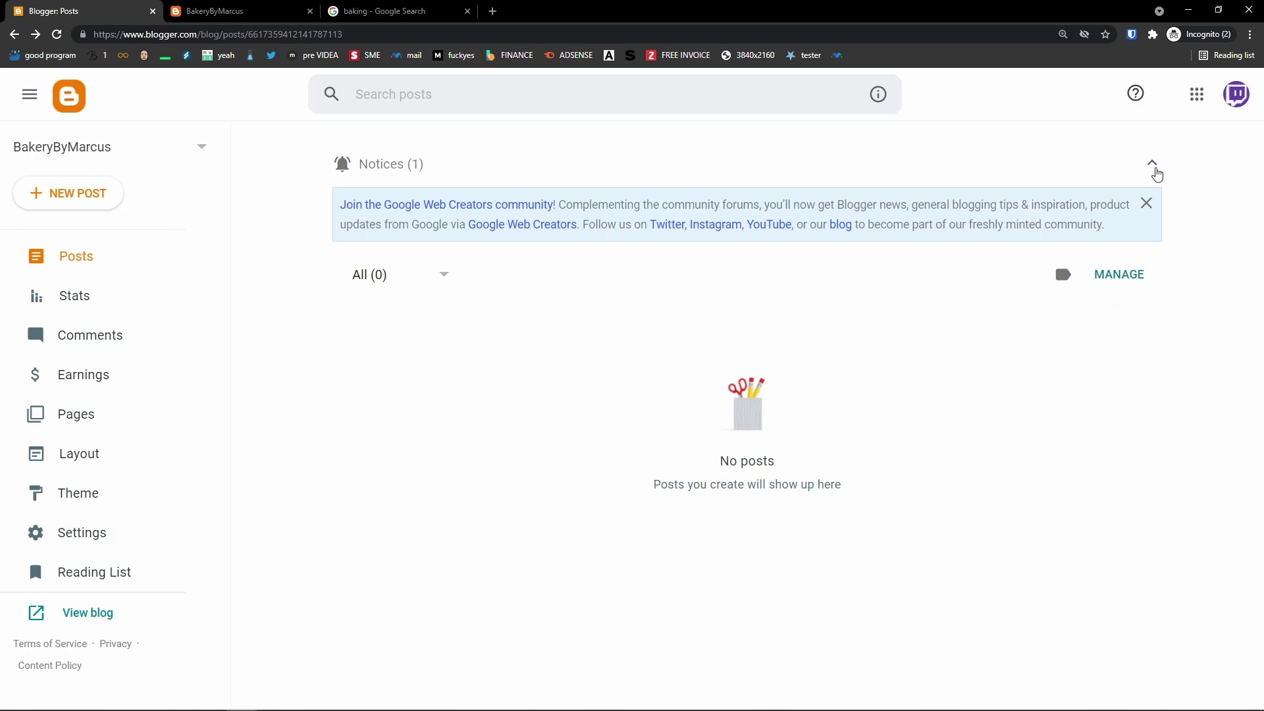
{"action": "left_click", "coordinate": [1152, 166]}
{"action": "left_click", "coordinate": [1152, 164]}
{"action": "left_click", "coordinate": [1146, 205]}
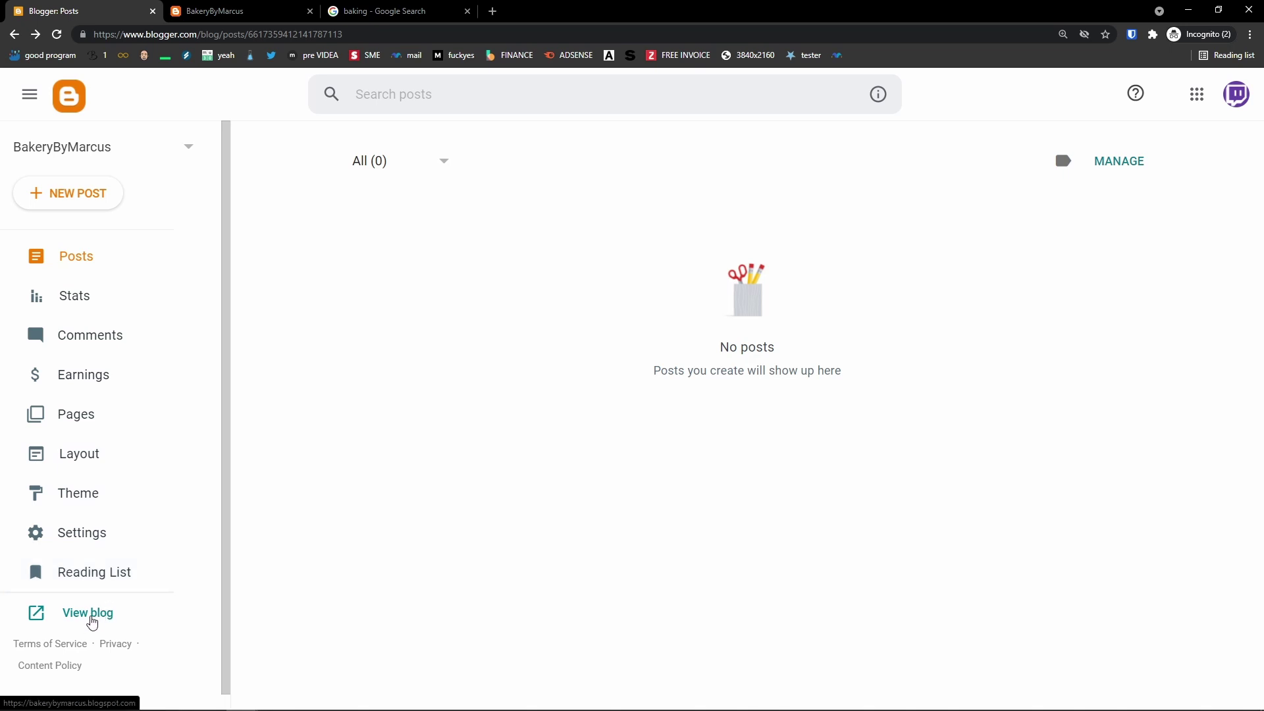
View the live BakeryByMarcus blog and return to its Posts page
{"action": "left_click", "coordinate": [97, 614]}
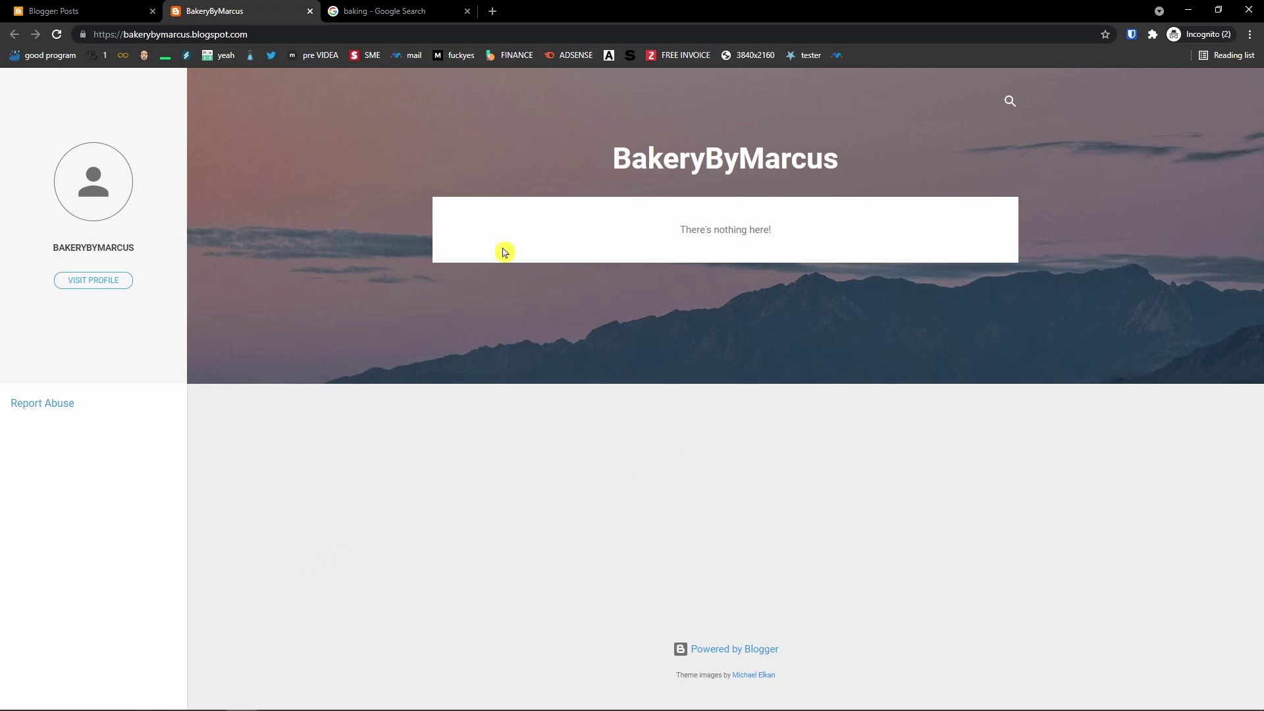
{"action": "left_click", "coordinate": [95, 6]}
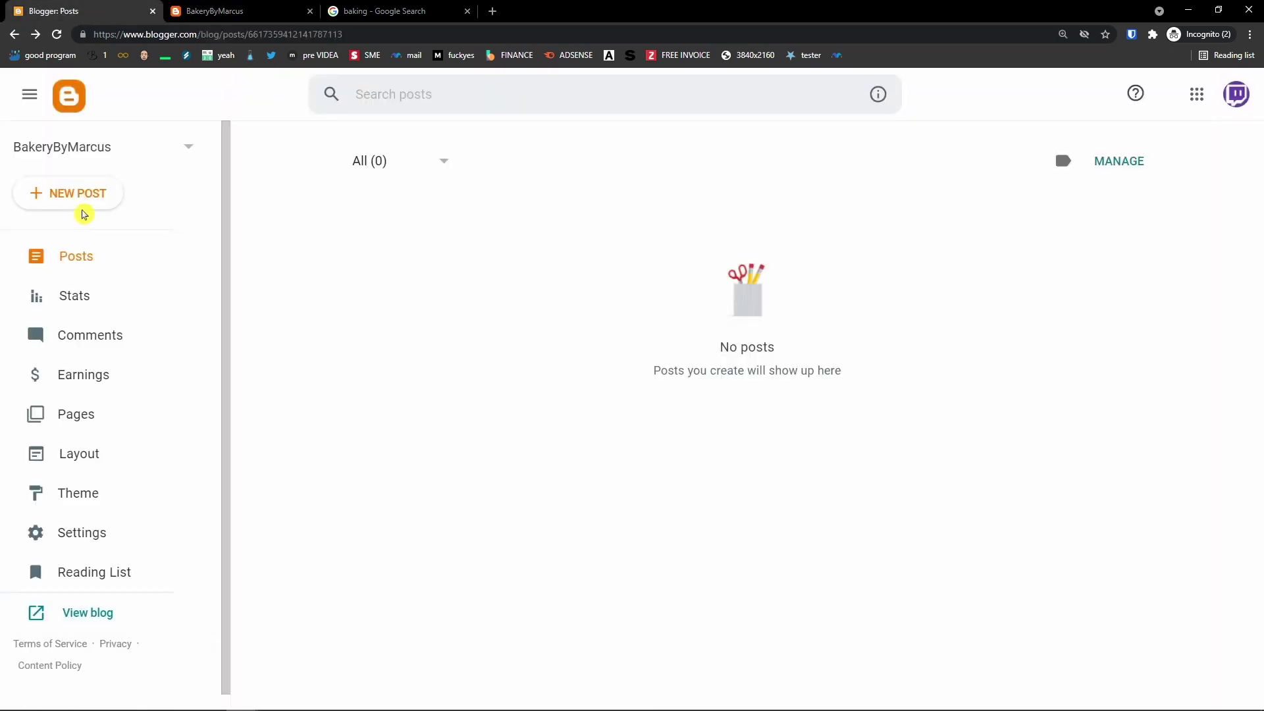
Create a new post titled "Introduction to Bakery"
{"action": "left_click", "coordinate": [82, 207]}
{"action": "left_click", "coordinate": [75, 198]}
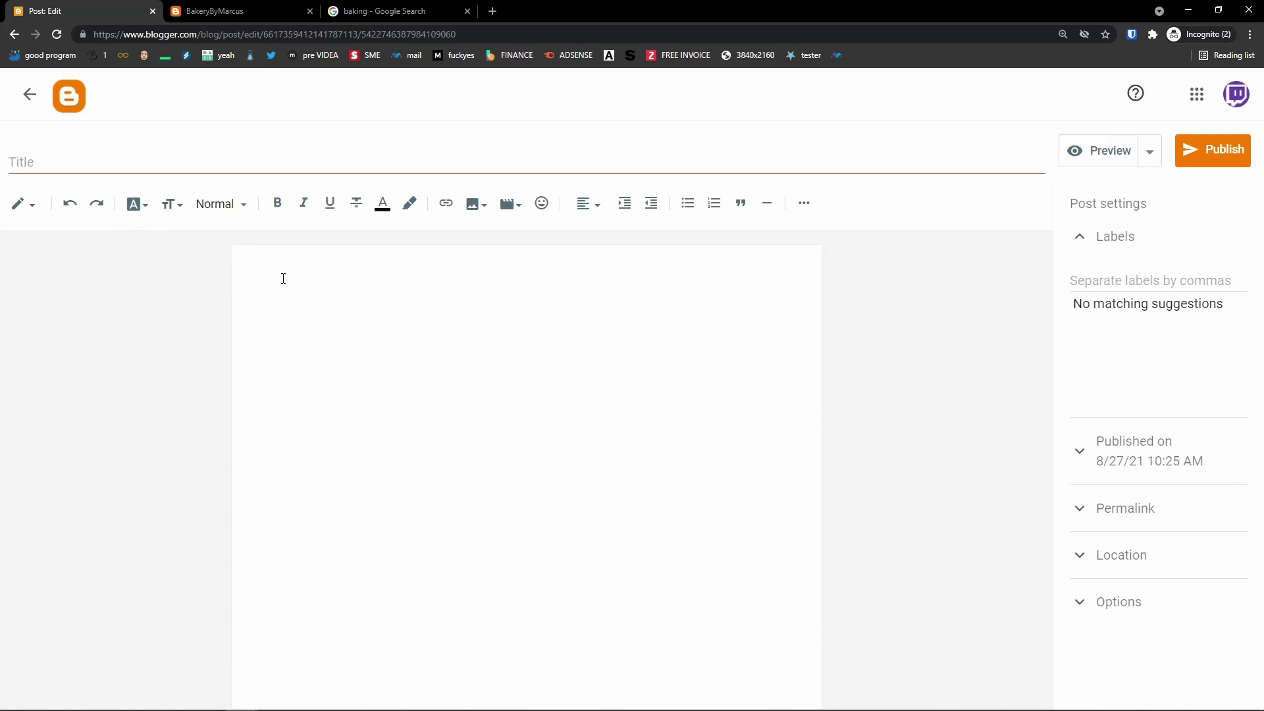
{"action": "left_click", "coordinate": [61, 162]}
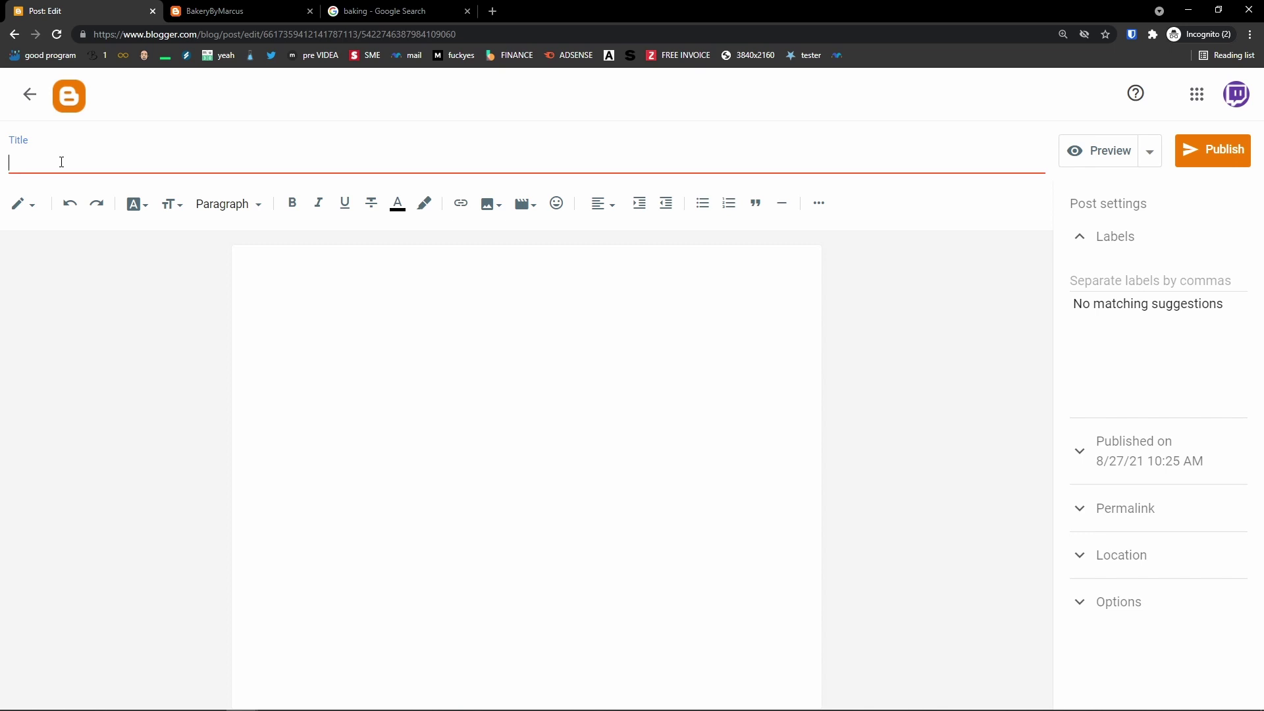
{"action": "type", "text": "O"}
{"action": "type", "text": "ntroduction to Bakery"}
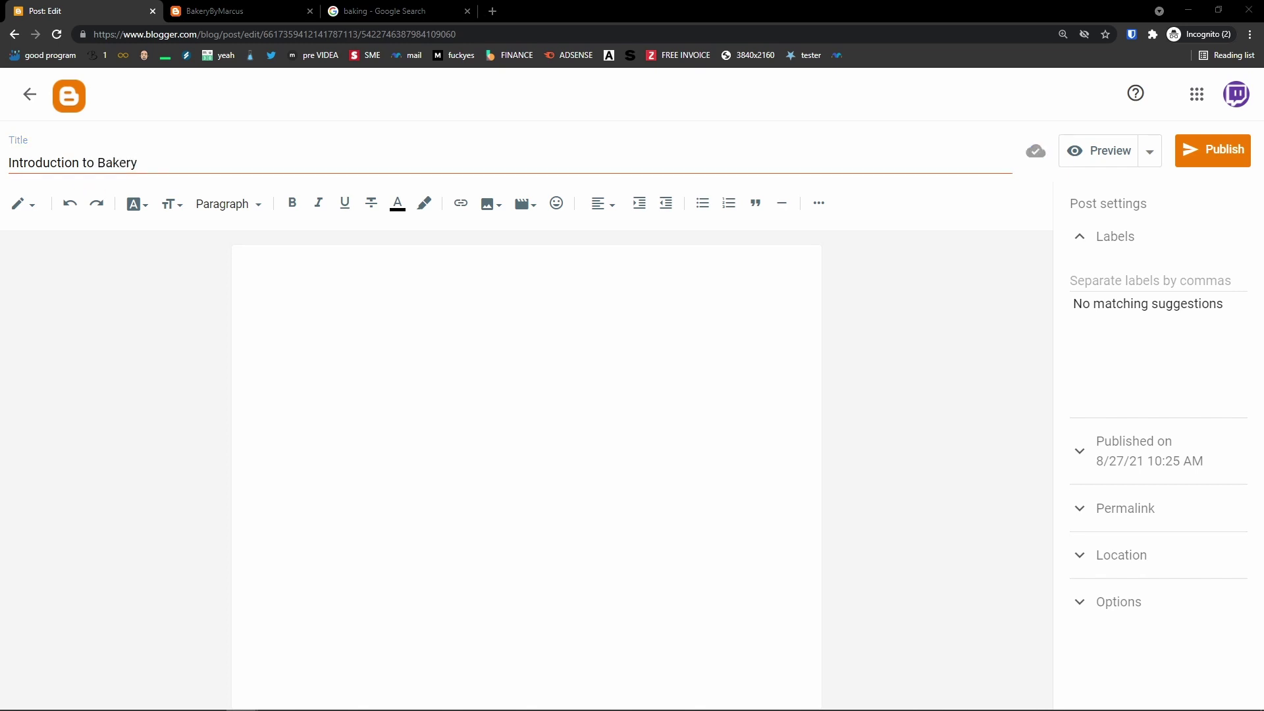
Fill the post body with the "Lorem ipsum dolor sit amet" placeholder paragraphs, inserted three times in a row
{"action": "left_click", "coordinate": [319, 390]}
{"action": "type", "text": "Lorem ipsum dolor sit amet. Vel doloribus debitis et incidunt rerum id maxime nisi in beatae voluptatibus. Id deserunt quisquam et quas illum et deleniti magni et aspernatur consequatur qui aperiam repellendus. Cum accusantium voluptates ut corrupti quae eum perspiciatis possimus aut consequatur recusandae est voluptatem iusto aut incidunt nemo? Sed quia possimus non facilis enim et vitae natus non quis magni ea minus optio et sunt vero. Id dolor impedit aut optio deserunt et eligendi laboriosam. Qui saepe quia sit repellat quia qui expedita obcaecati a dolor molestiae eos minus laudantium ut galisum illum non vero eius. Id sunt voluptatibus aut quae fugit sed laboriosam nihil hic animi vero rem consectetur fuga. At eveniet voluptates quo ratione voluptas aut voluptas laudantium et culpa adipisci."}
{"action": "type", "text": "Lorem ipsum dolor sit amet. Vel doloribus debitis et incidunt rerum id maxime nisi in beatae voluptatibus. Id deserunt quisquam et quas illum et deleniti magni et aspernatur consequatur qui aperiam repellendus.  Cum accusantium voluptates ut corrupti quae eum perspiciatis possimus aut consequatur recusandae est voluptatem iusto aut incidunt nemo? Sed quia possimus non facilis enim et vitae natus non quis magni ea minus optio et sunt vero. Id dolor impedit aut optio deserunt et eligendi laboriosam.  Qui saepe quia sit repellat quia qui expedita obcaecati a dolor molestiae eos minus laudantium ut galisum illum non vero eius. Id sunt voluptatibus aut quae fugit sed laboriosam nihil hic animi vero rem consectetur fuga. At eveniet voluptates quo ratione voluptas aut voluptas laudantium et culpa adipisci."}
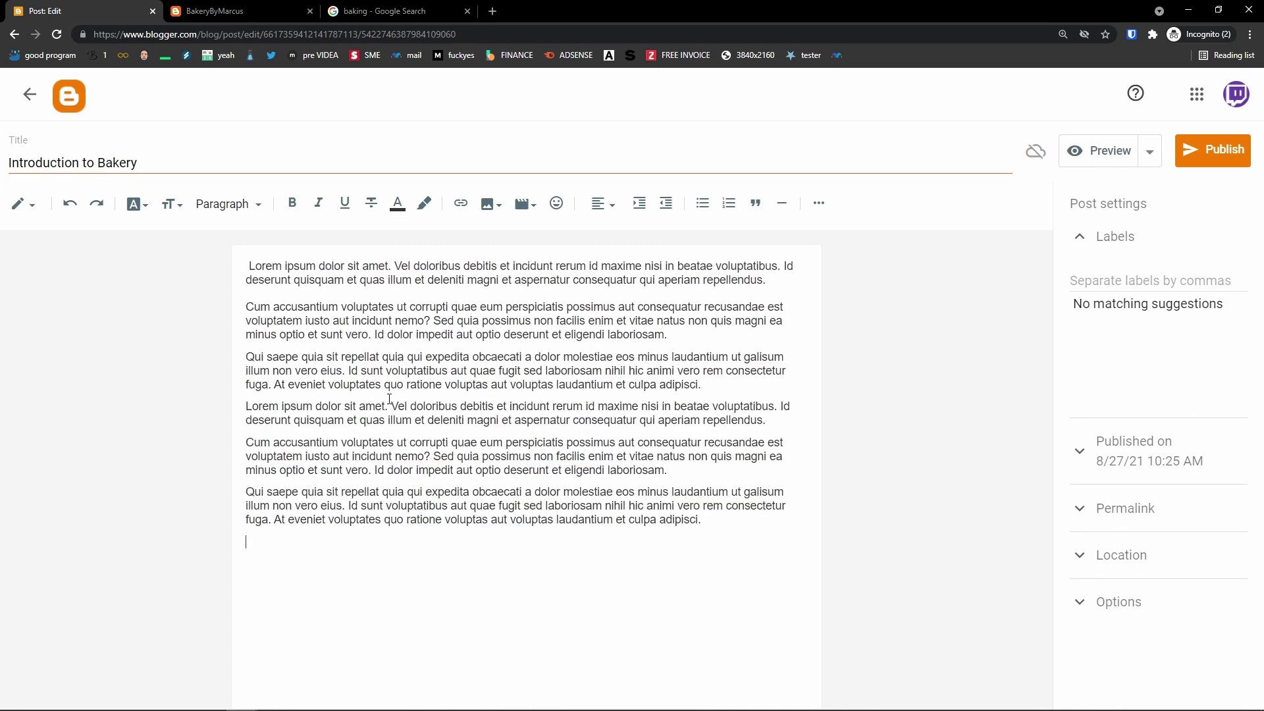
{"action": "type", "text": "Lorem ipsum dolor sit amet. Vel doloribus debitis et incidunt rerum id maxime nisi in beatae voluptatibus. Id deserunt quisquam et quas illum et deleniti magni et aspernatur consequatur qui aperiam repellendus. Cum accusantium voluptates ut corrupti quae eum perspiciatis possimus aut consequatur recusandae est voluptatem iusto aut incidunt nemo? Sed quia possimus non facilis enim et vitae natus non quis magni ea minus optio et sunt vero. Id dolor impedit aut optio deserunt et eligendi laboriosam. Qui saepe quia sit repellat quia qui expedita obcaecati a dolor molestiae eos minus laudantium ut galisum illum non vero eius. Id sunt voluptatibus aut quae fugit sed laboriosam nihil hic animi vero rem consectetur fuga. At eveniet voluptates quo ratione voluptas aut voluptas laudantium et culpa adipisci."}
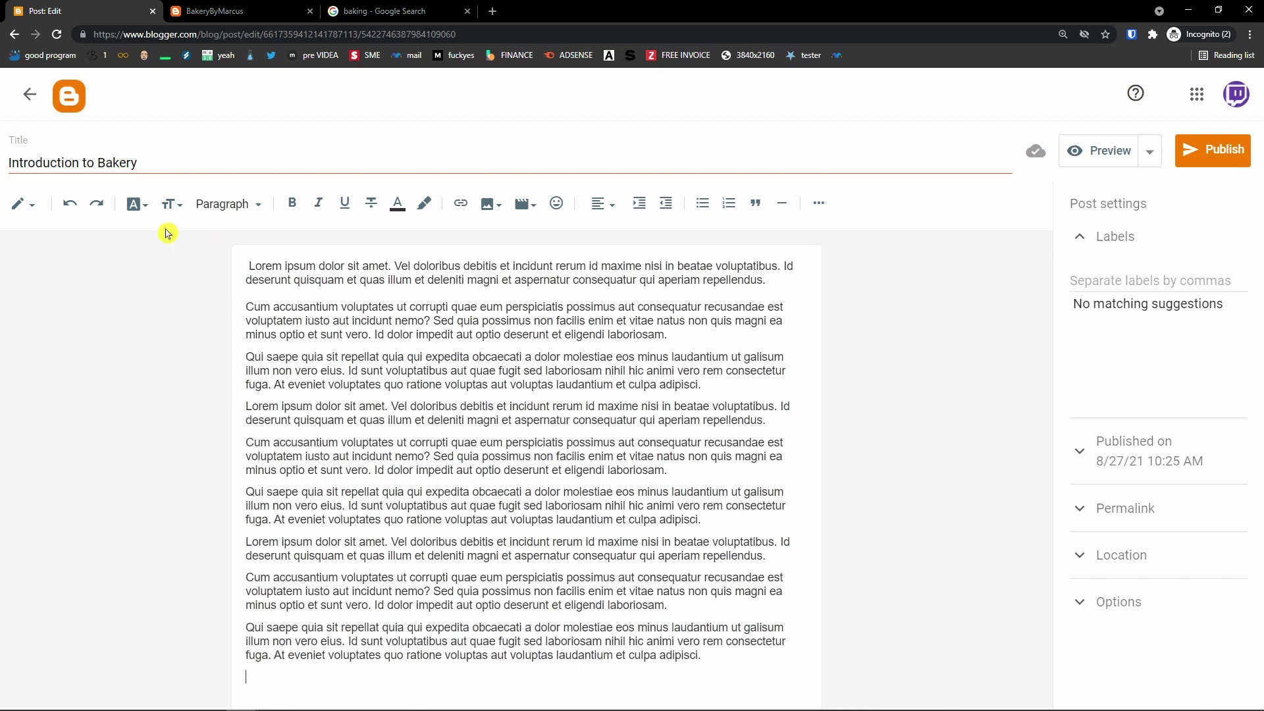
Examine the post's source code in HTML view and return to Compose view
{"action": "left_click", "coordinate": [26, 204]}
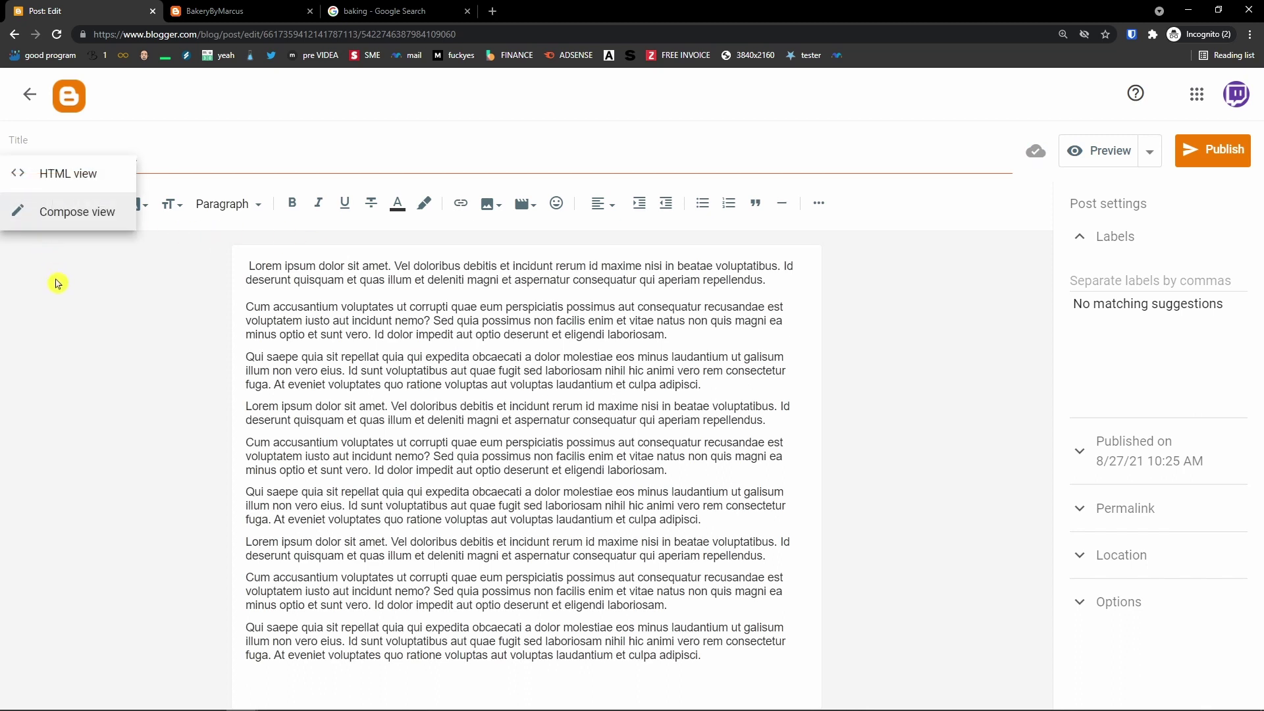
{"action": "left_click", "coordinate": [68, 175]}
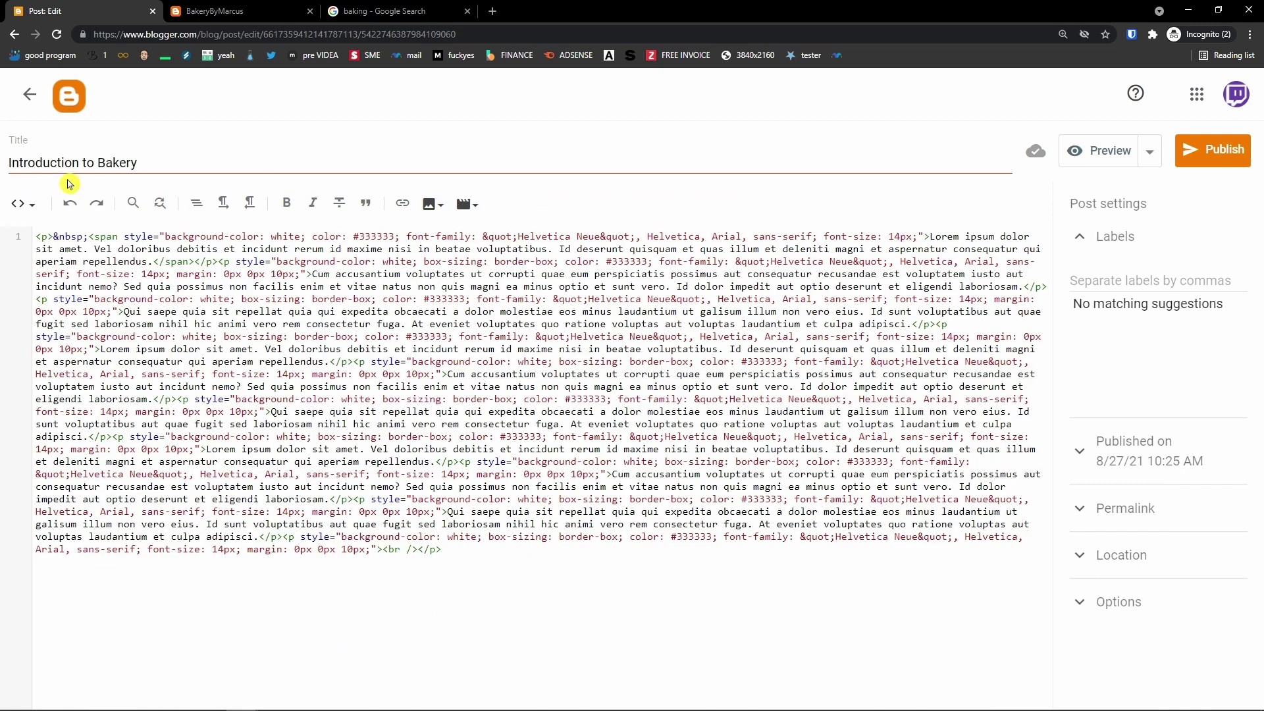
{"action": "left_click", "coordinate": [26, 209]}
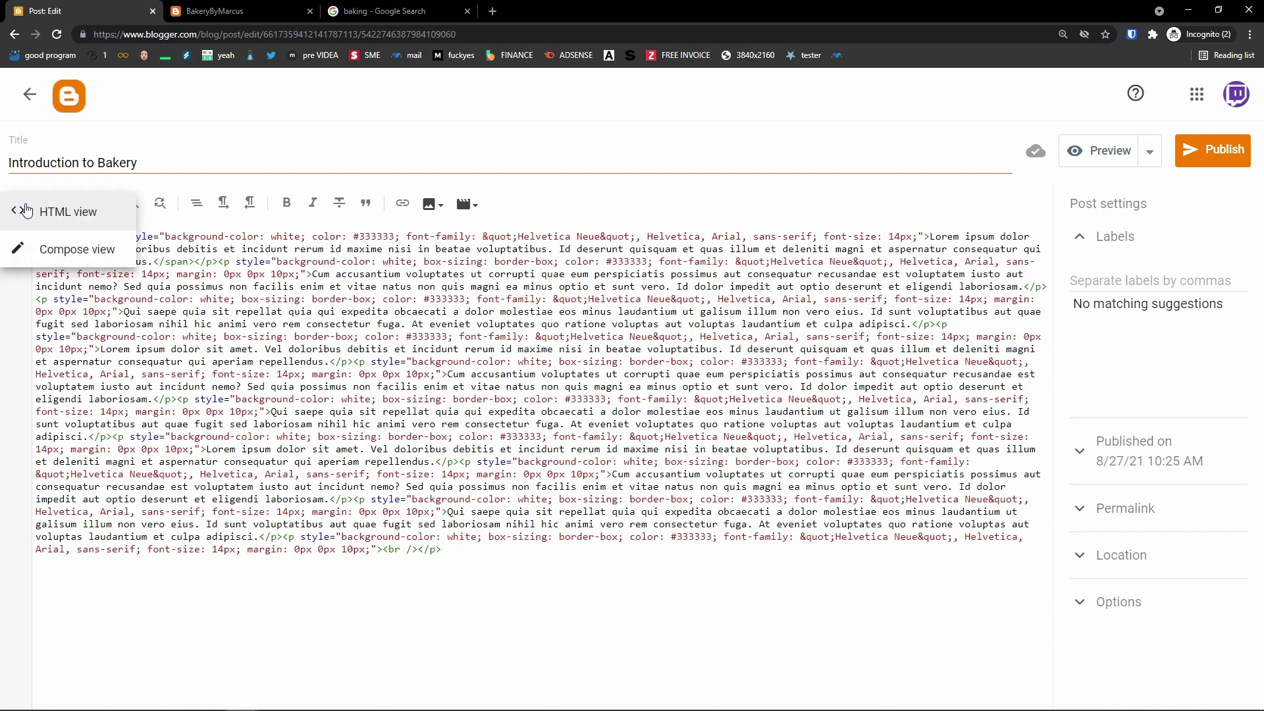
{"action": "left_click", "coordinate": [60, 241]}
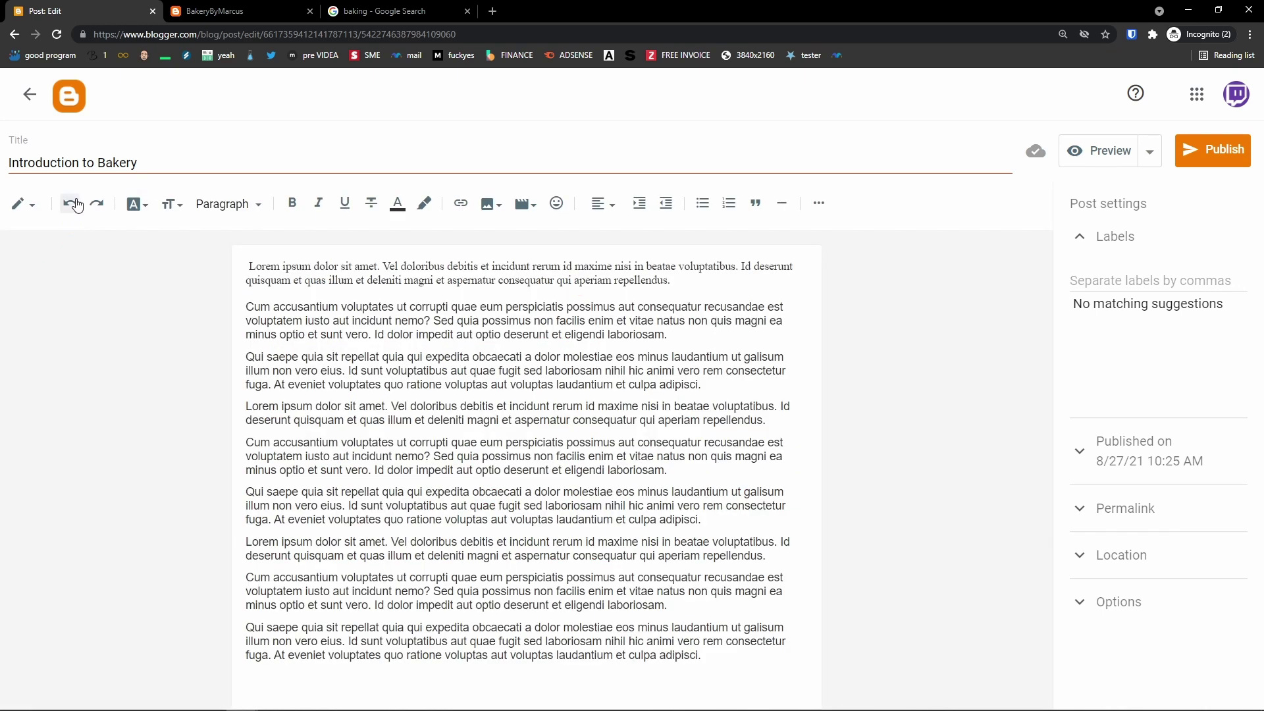
Undo the last insertion of placeholder paragraphs in the post body and redo it
{"action": "left_click", "coordinate": [75, 211]}
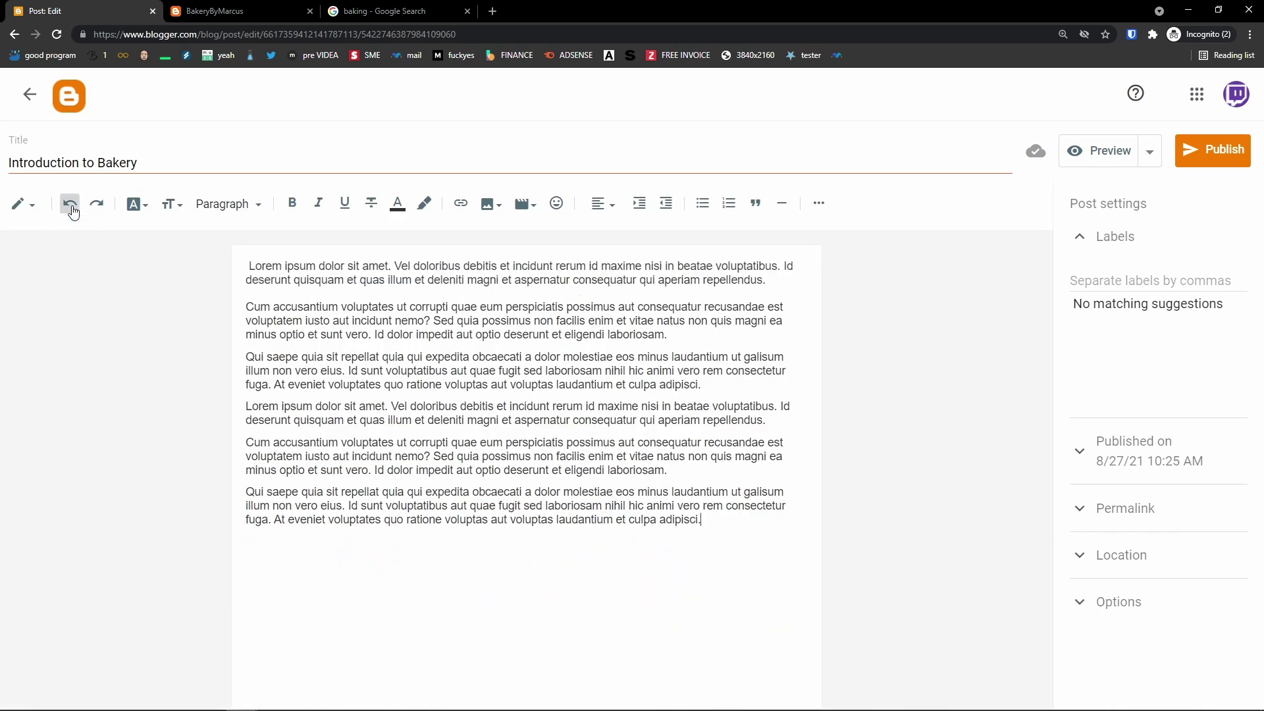
{"action": "left_click", "coordinate": [97, 210]}
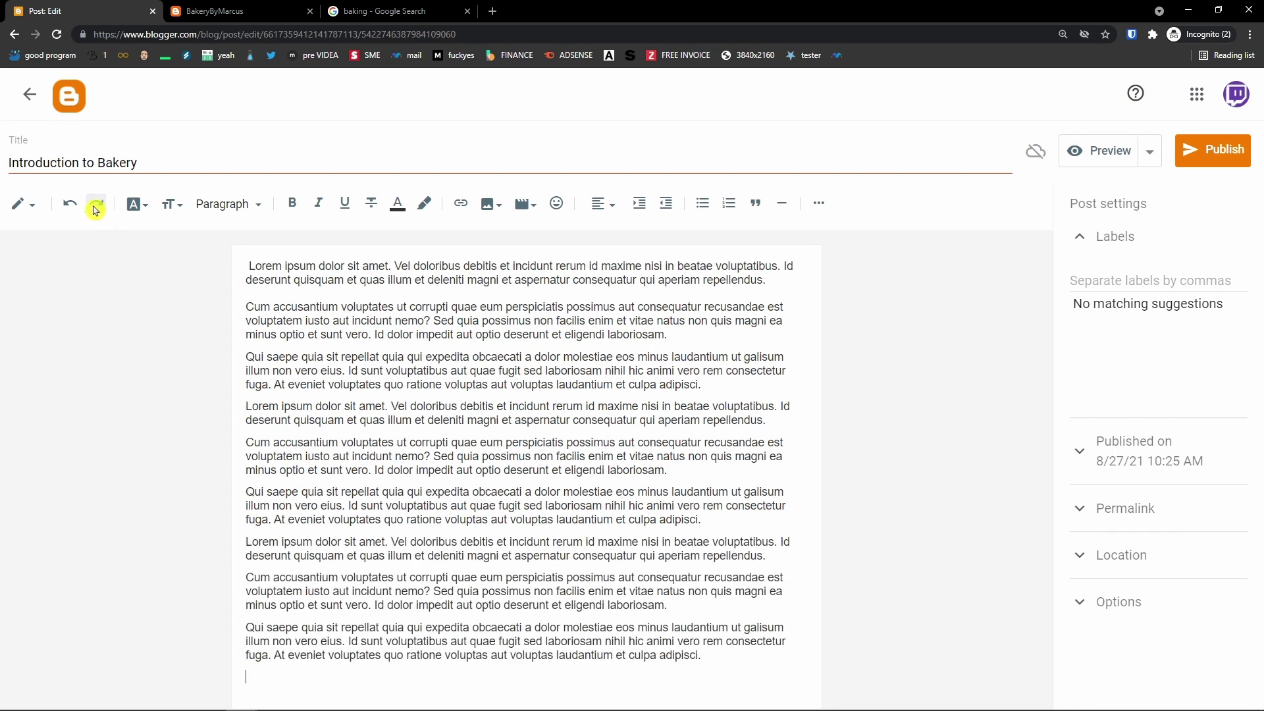
Set the font of the post's first paragraph to Verdana
{"action": "left_click", "coordinate": [71, 205]}
{"action": "left_click", "coordinate": [97, 210]}
{"action": "left_click_drag", "start_coordinate": [249, 266], "coordinate": [792, 283]}
{"action": "left_click", "coordinate": [138, 204]}
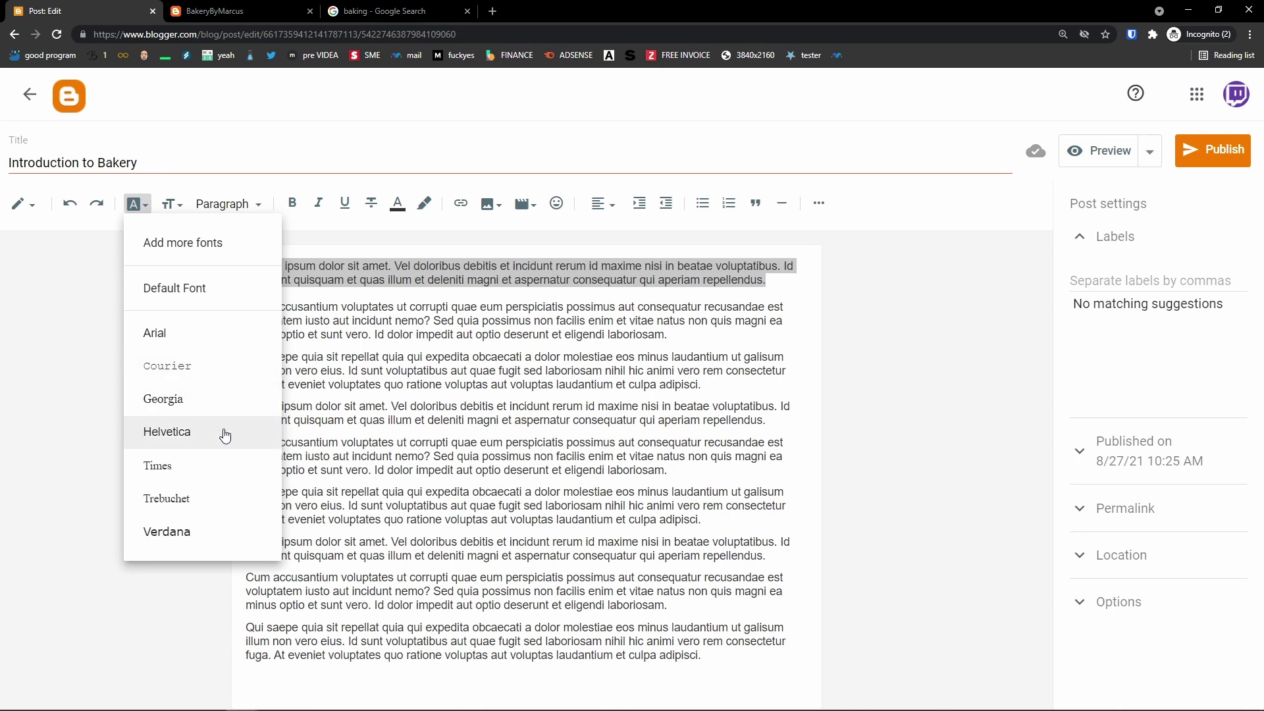
{"action": "left_click", "coordinate": [210, 531]}
{"action": "left_click", "coordinate": [367, 402]}
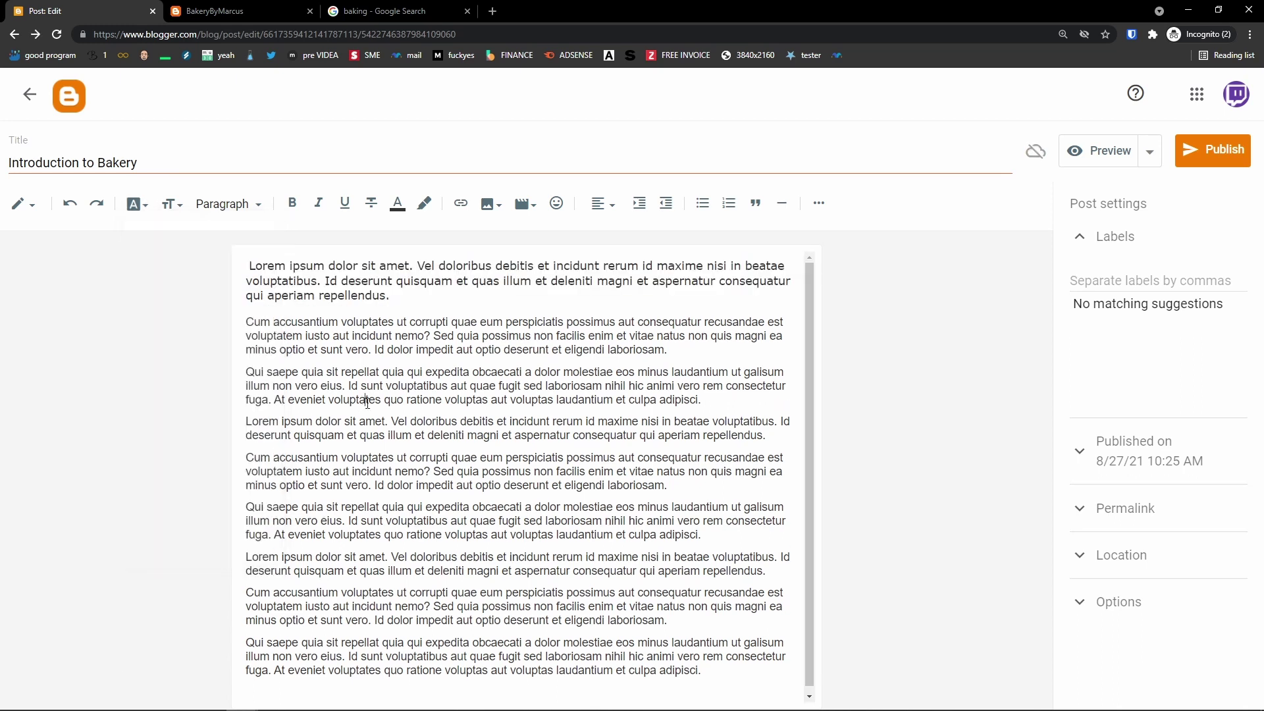
{"action": "left_click_drag", "start_coordinate": [389, 294], "coordinate": [250, 265]}
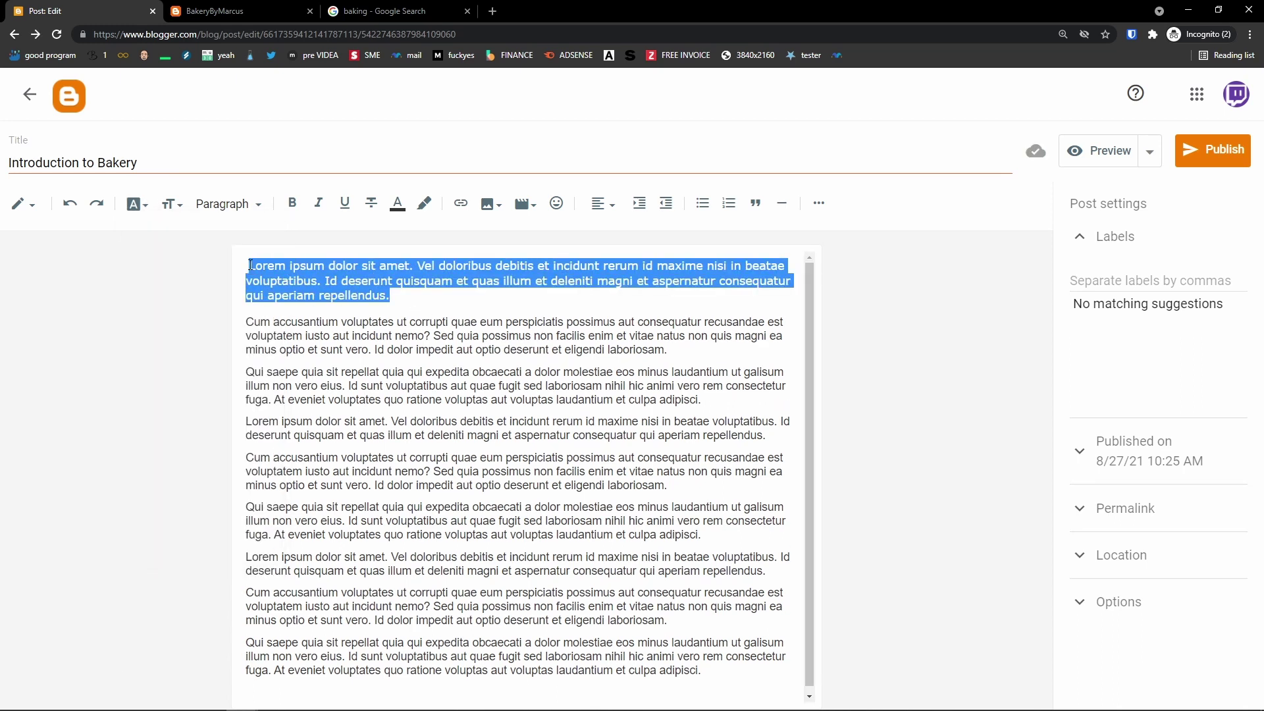
{"action": "left_click", "coordinate": [178, 209]}
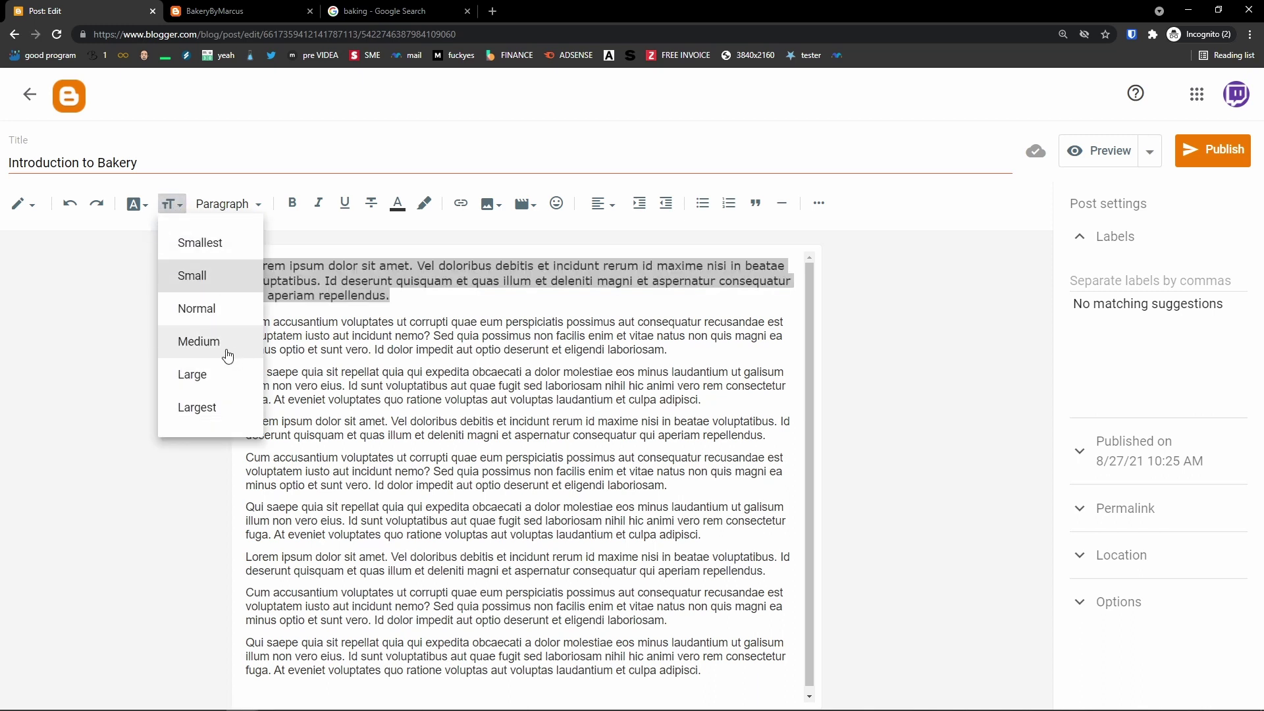
{"action": "left_click", "coordinate": [352, 322]}
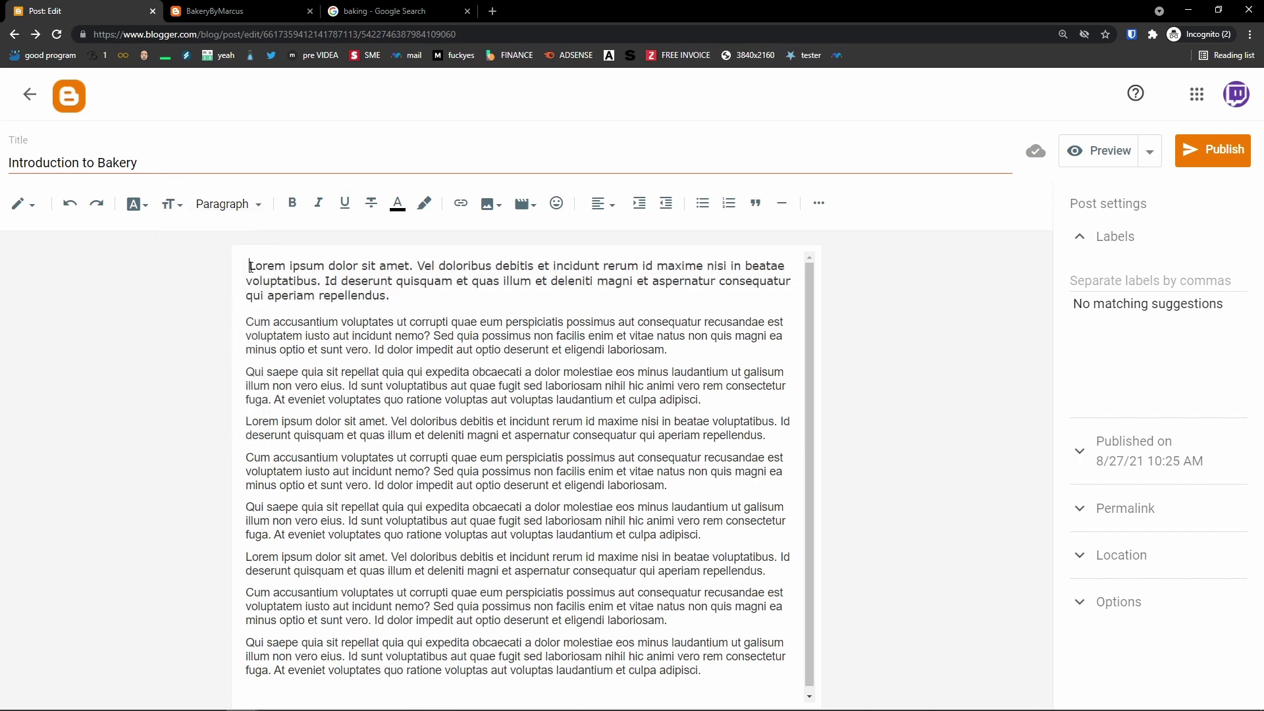
Insert a new line reading "How it all started" above the first paragraph of the post
{"action": "key", "text": "Return"}
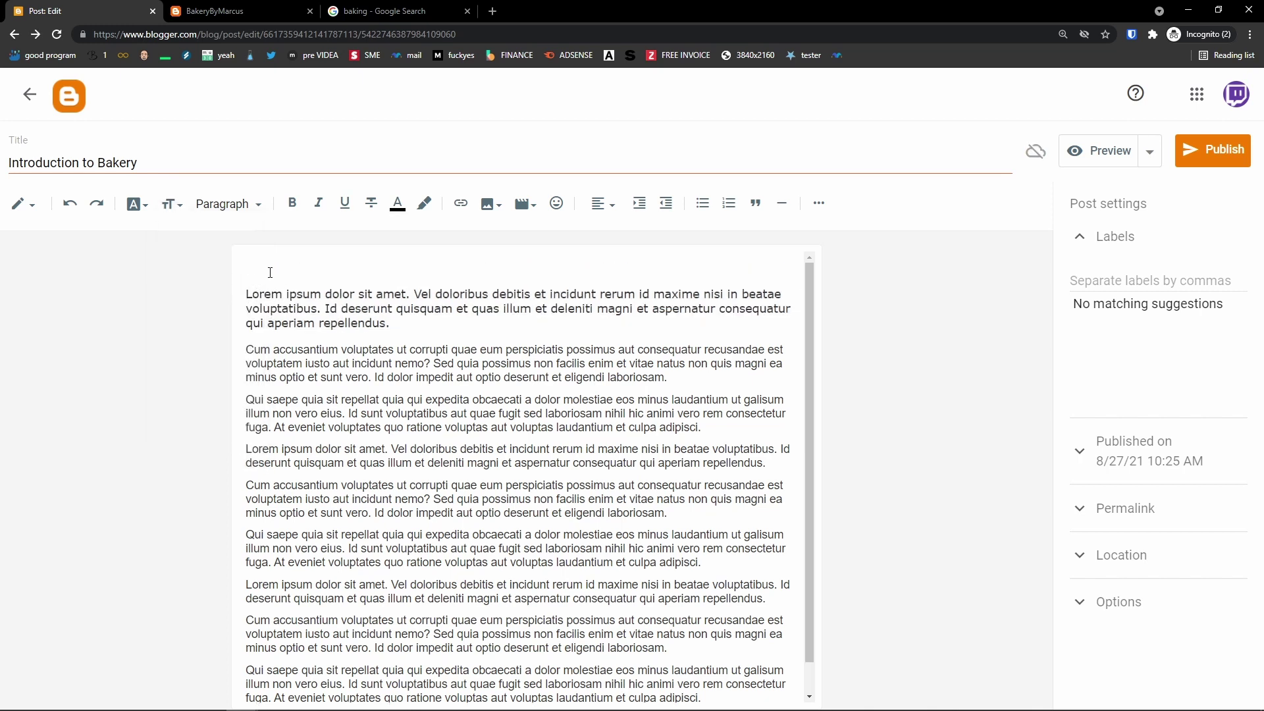
{"action": "type", "text": "How it all started"}
{"action": "left_click_drag", "start_coordinate": [349, 273], "coordinate": [248, 267]}
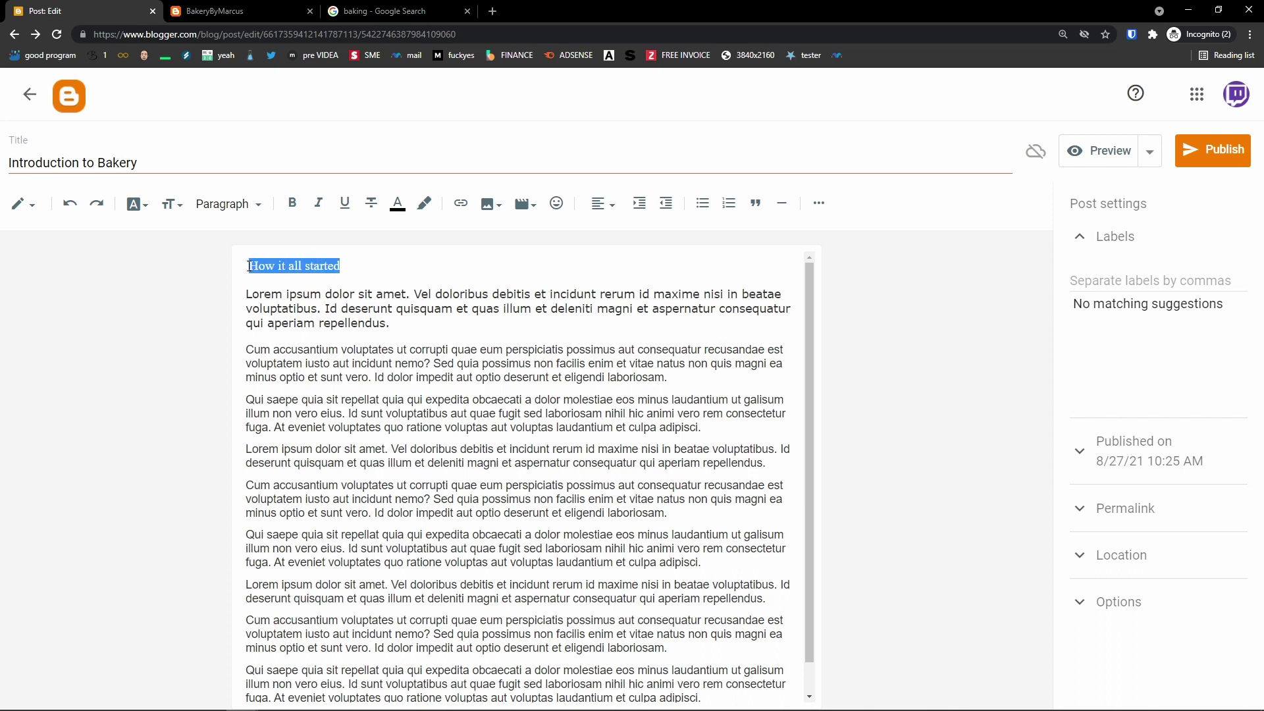
{"action": "left_click", "coordinate": [191, 207]}
{"action": "left_click", "coordinate": [172, 204]}
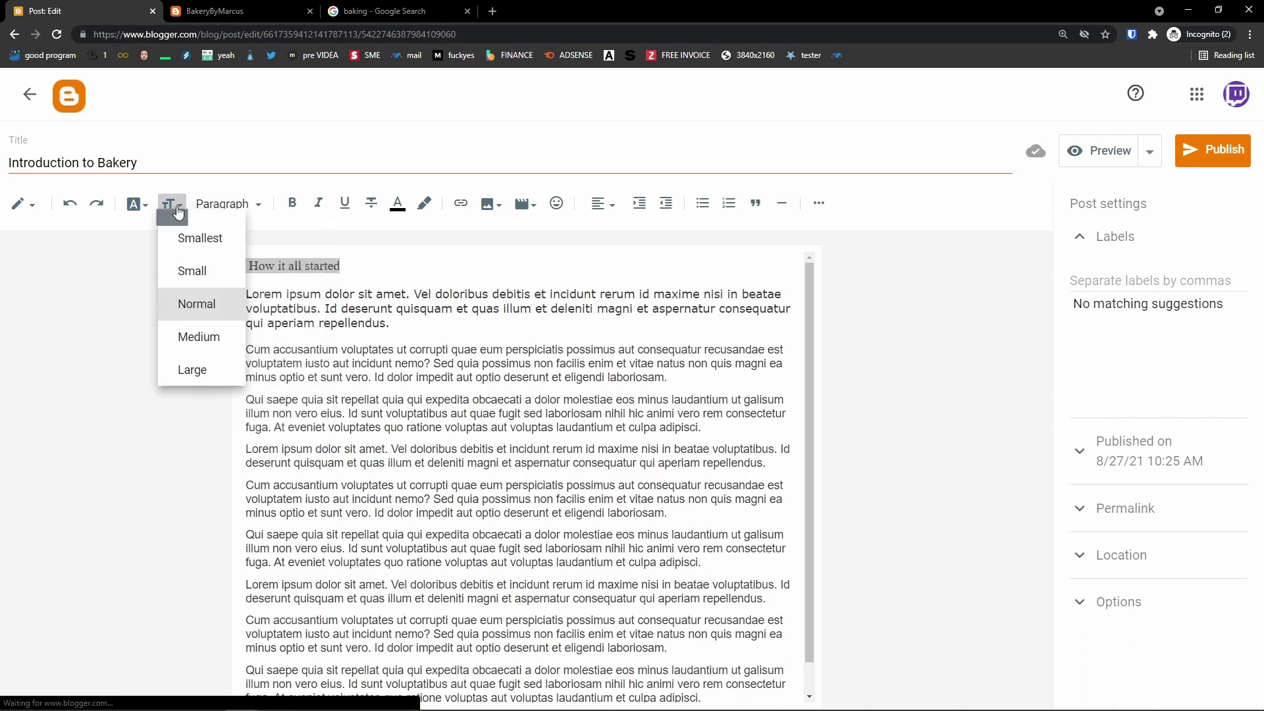
{"action": "left_click", "coordinate": [315, 322]}
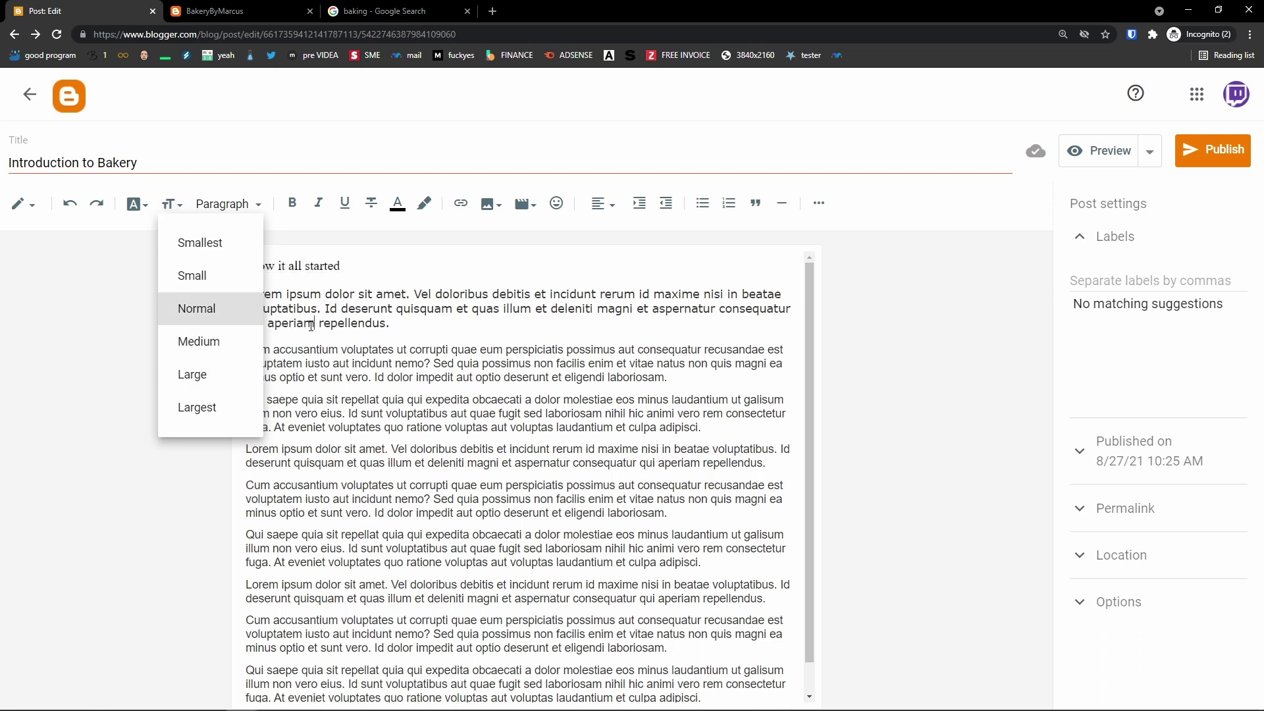
Format the paragraph beginning "Cum accusantium voluptates" as Minor Heading and set those three words to Medium size
{"action": "left_click_drag", "start_coordinate": [250, 347], "coordinate": [364, 349]}
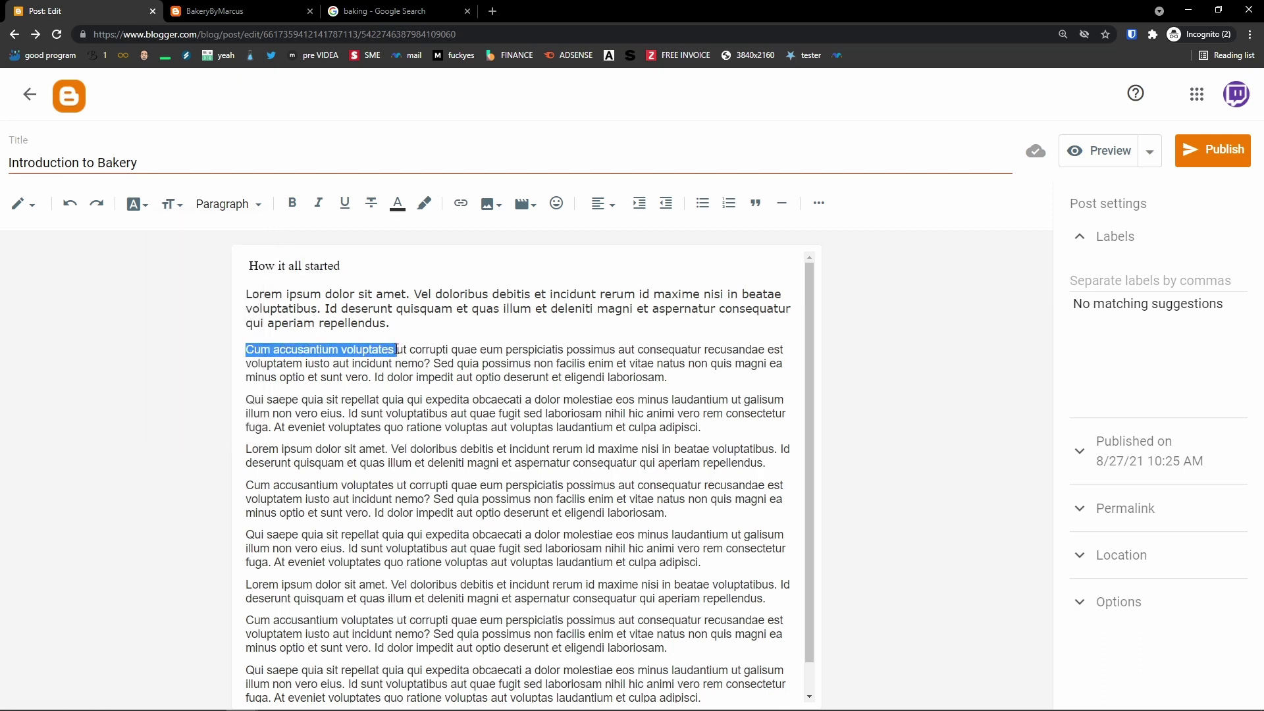
{"action": "left_click", "coordinate": [205, 222]}
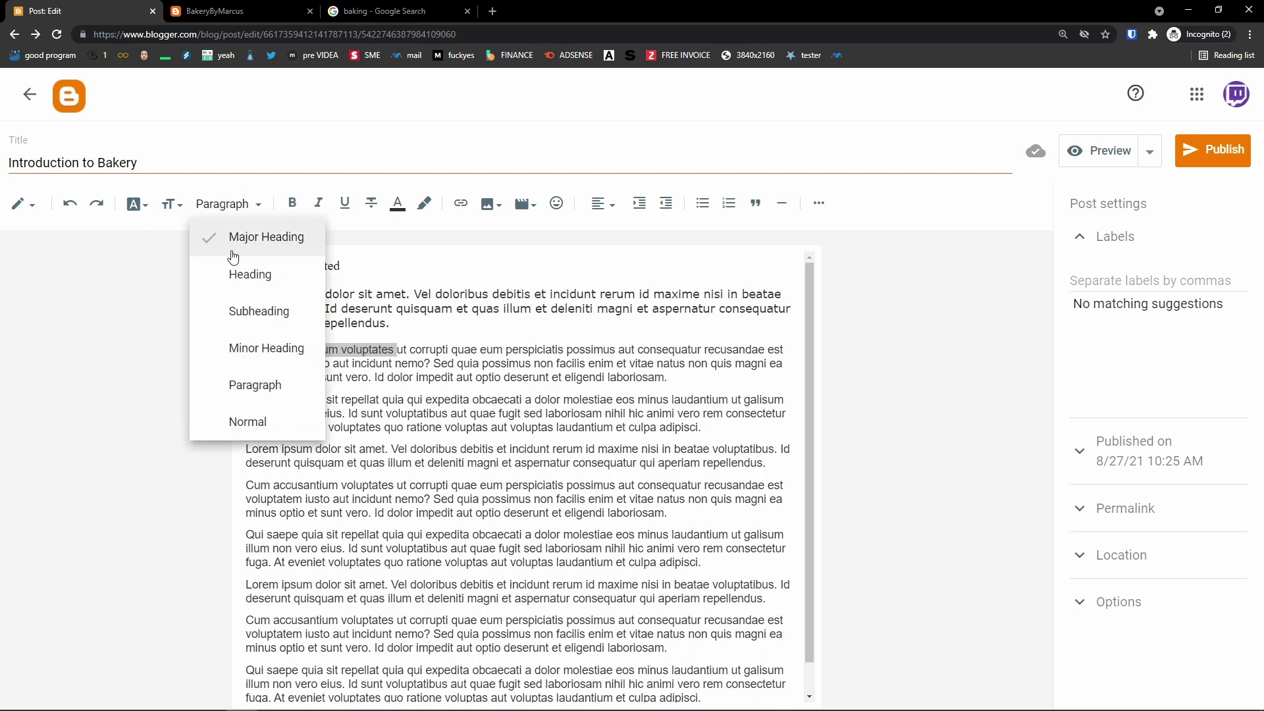
{"action": "left_click", "coordinate": [273, 355]}
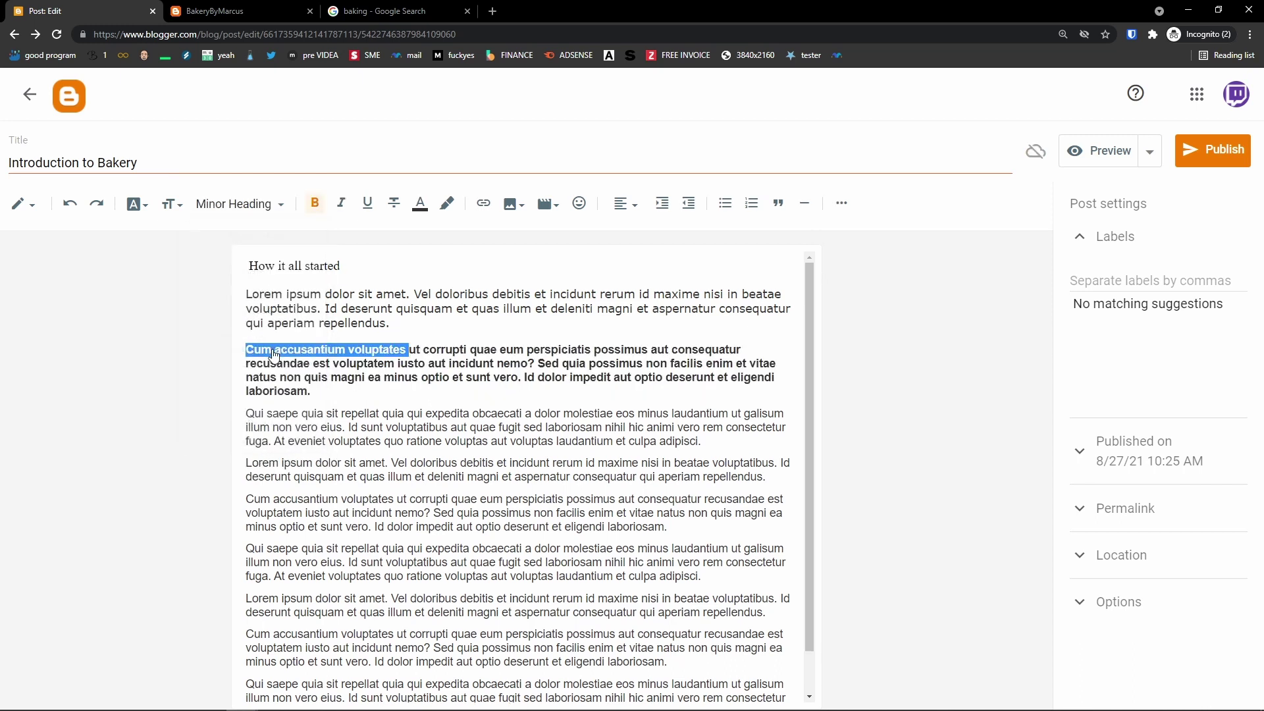
{"action": "left_click", "coordinate": [170, 209]}
{"action": "left_click", "coordinate": [179, 342]}
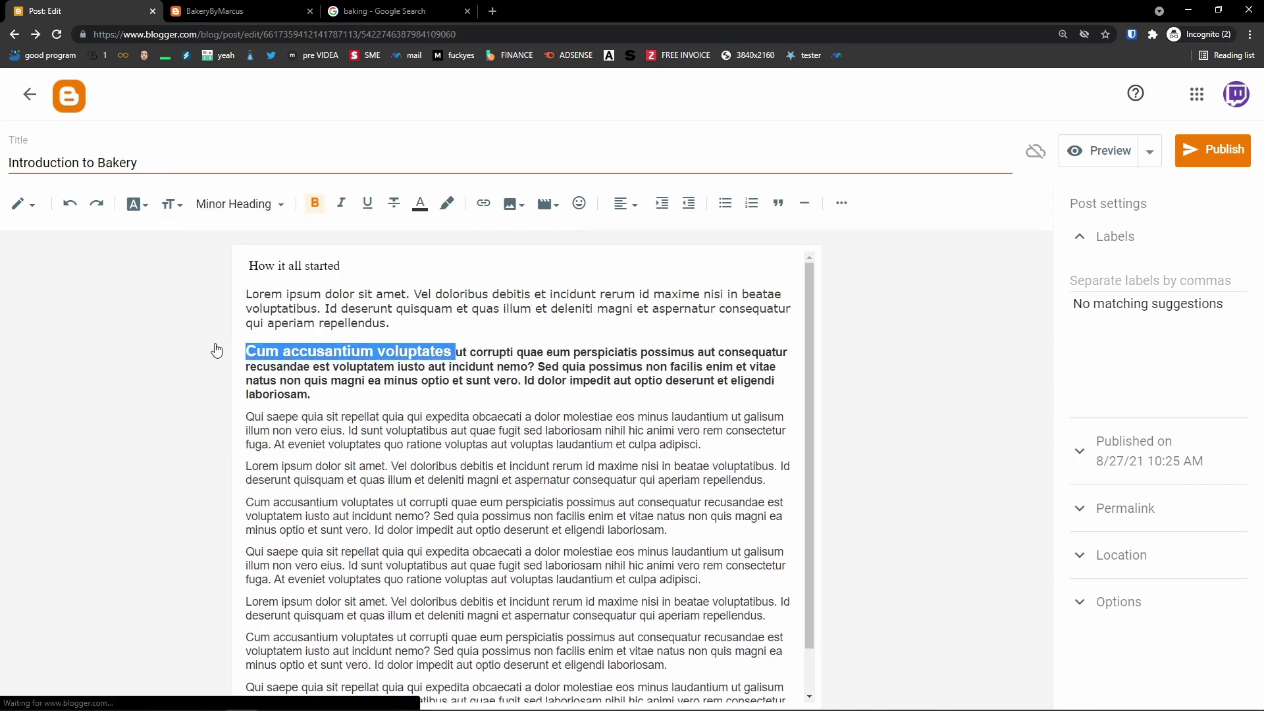
{"action": "left_click", "coordinate": [291, 353]}
Return the first "Cum accusantium voluptates" paragraph to Paragraph style and set those three words to Large size
{"action": "left_click_drag", "start_coordinate": [451, 349], "coordinate": [245, 351]}
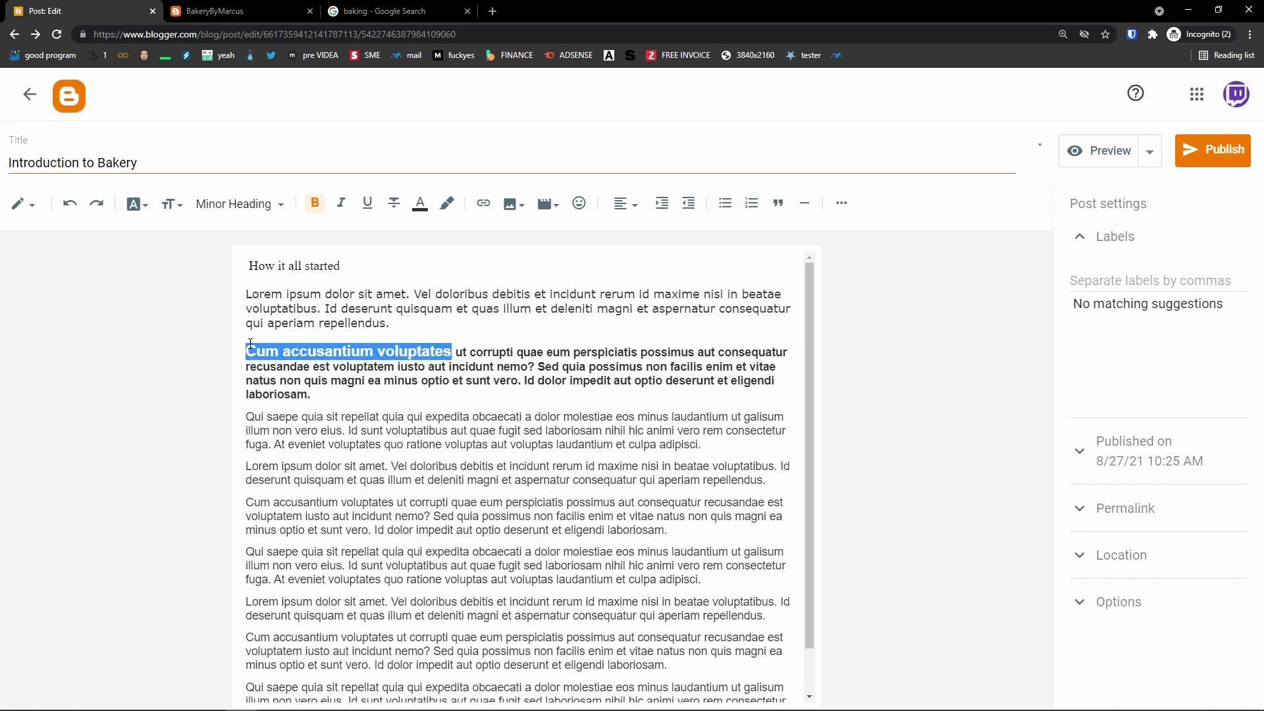
{"action": "left_click", "coordinate": [211, 211]}
{"action": "left_click", "coordinate": [247, 381]}
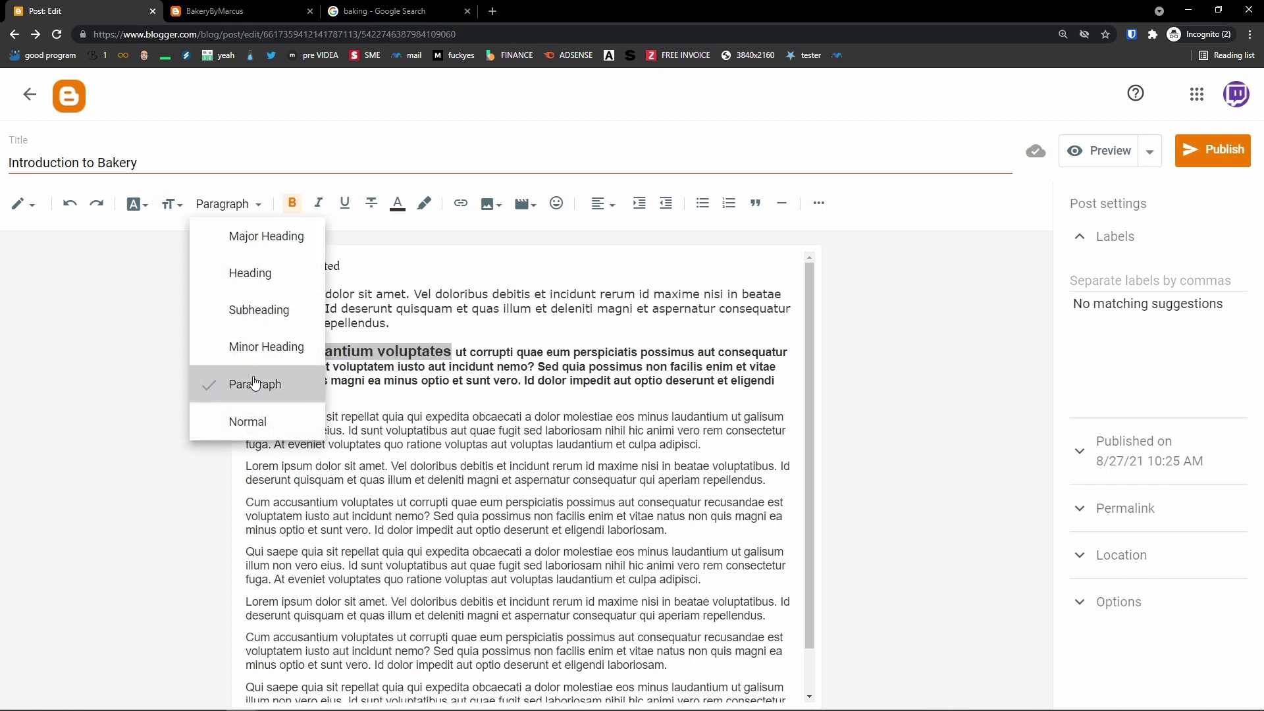
{"action": "left_click", "coordinate": [179, 205]}
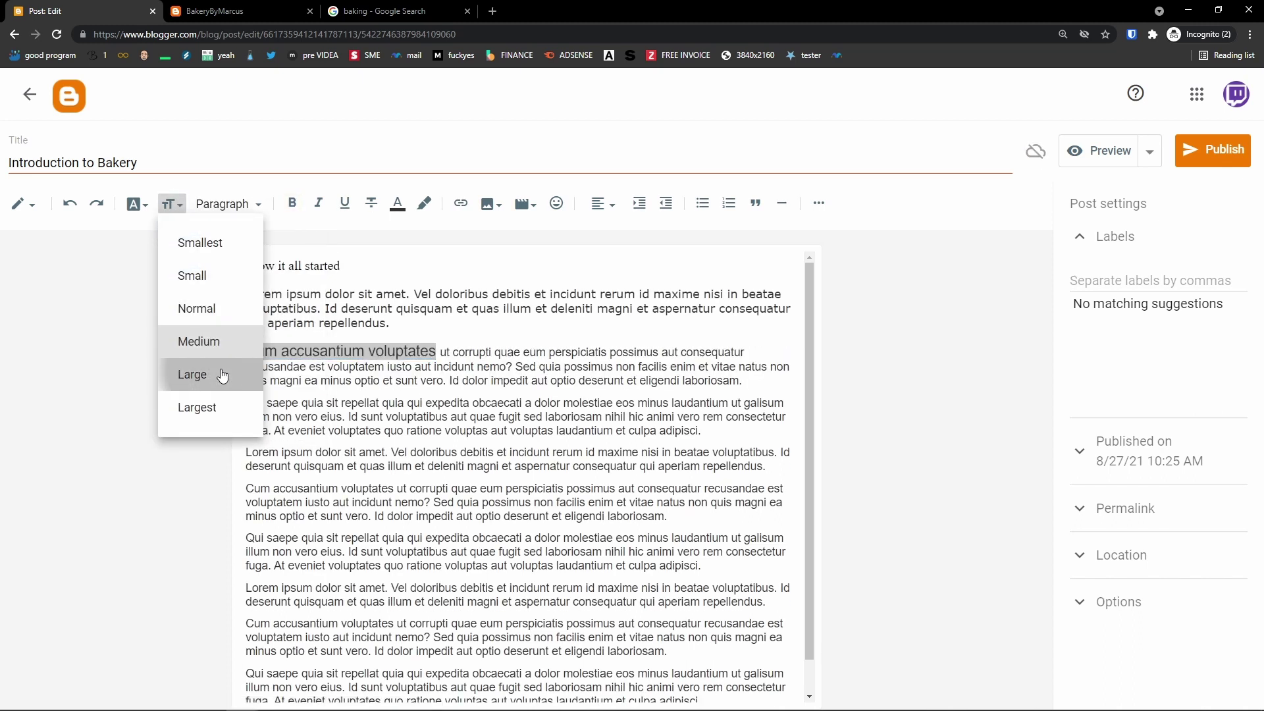
{"action": "left_click", "coordinate": [191, 370]}
{"action": "left_click", "coordinate": [314, 356]}
{"action": "left_click_drag", "start_coordinate": [260, 354], "coordinate": [509, 356]}
Try the heading styles on the "How it all started" line and settle on Major Heading
{"action": "left_click_drag", "start_coordinate": [341, 266], "coordinate": [240, 266]}
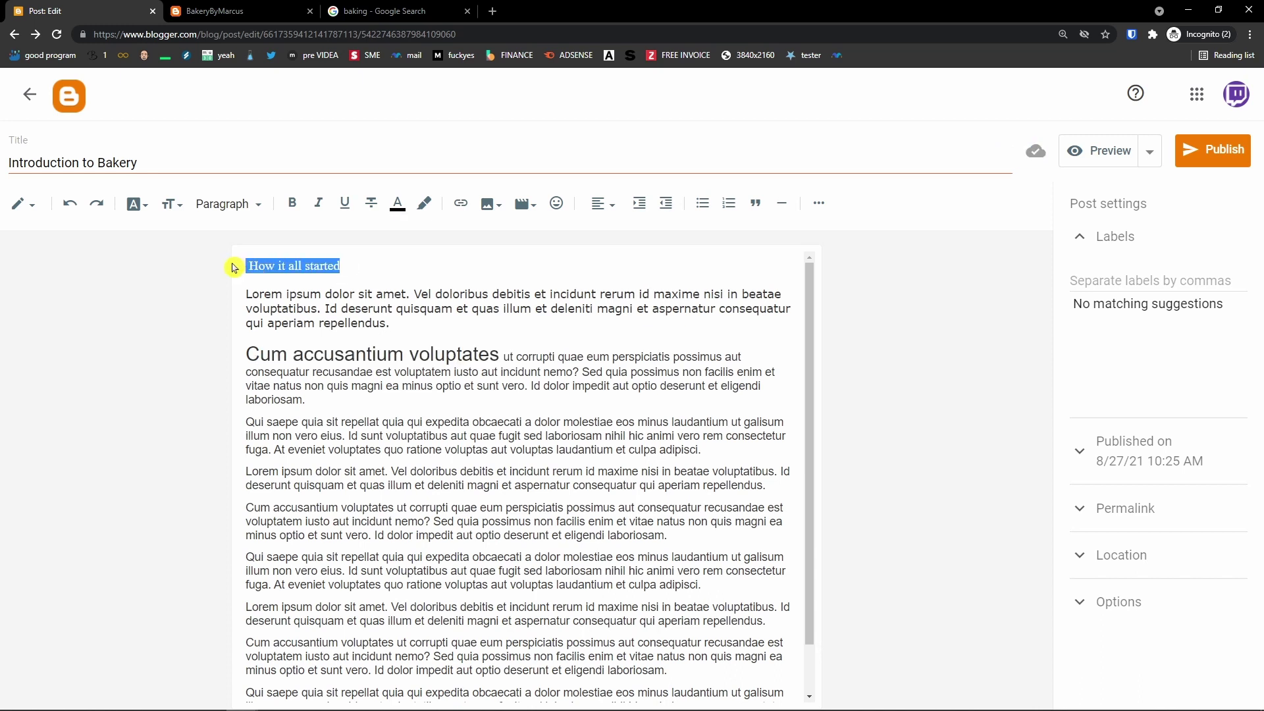
{"action": "left_click", "coordinate": [227, 204]}
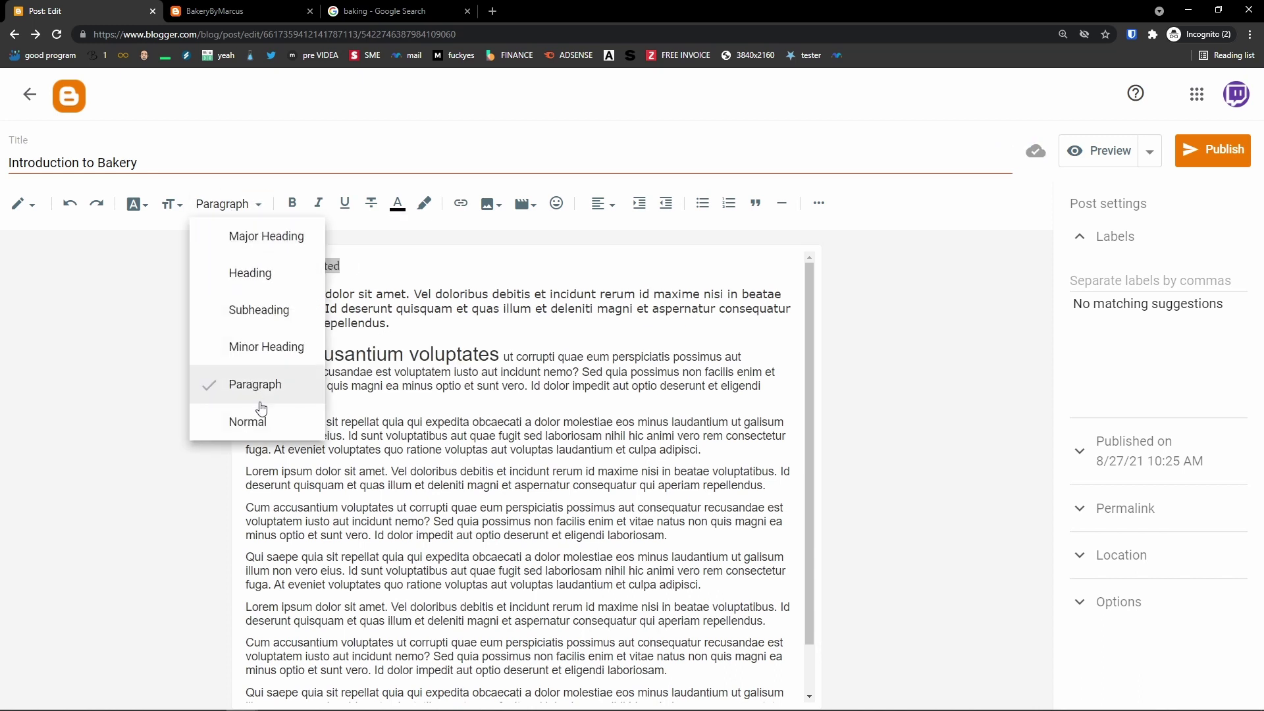
{"action": "left_click", "coordinate": [283, 252]}
{"action": "left_click", "coordinate": [227, 204]}
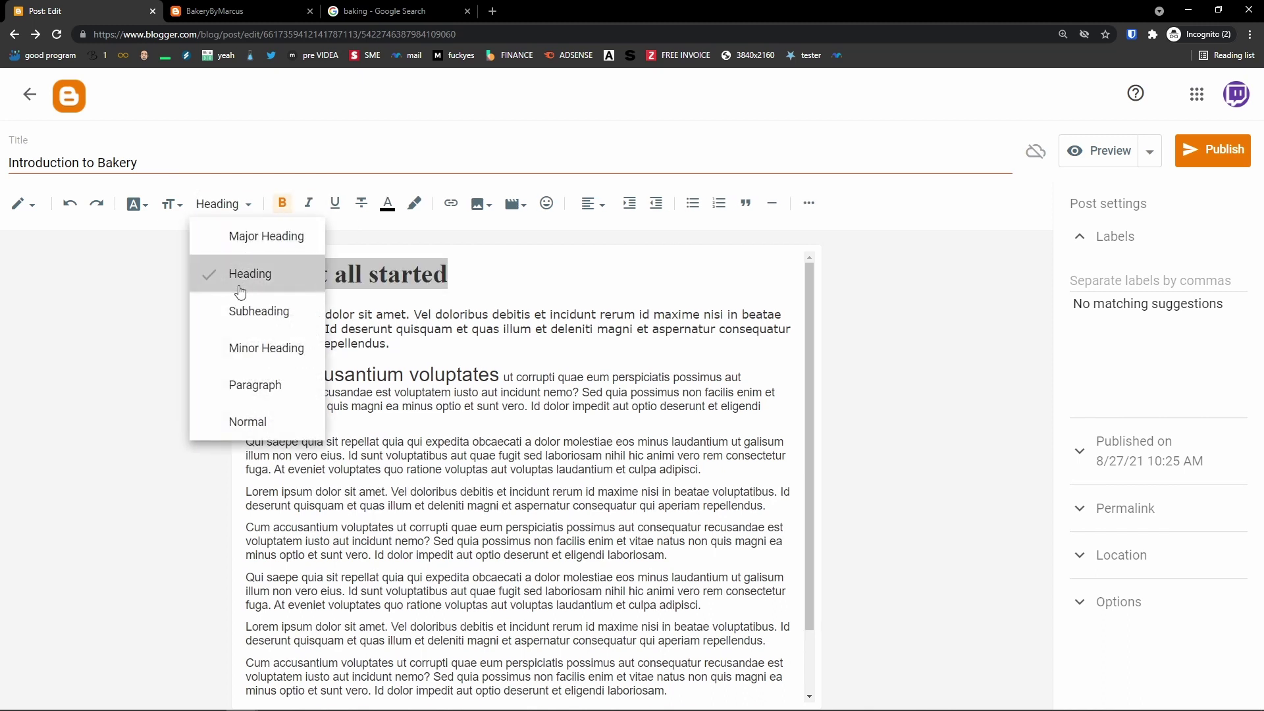
{"action": "left_click", "coordinate": [240, 291]}
{"action": "left_click", "coordinate": [224, 204]}
{"action": "left_click", "coordinate": [240, 315]}
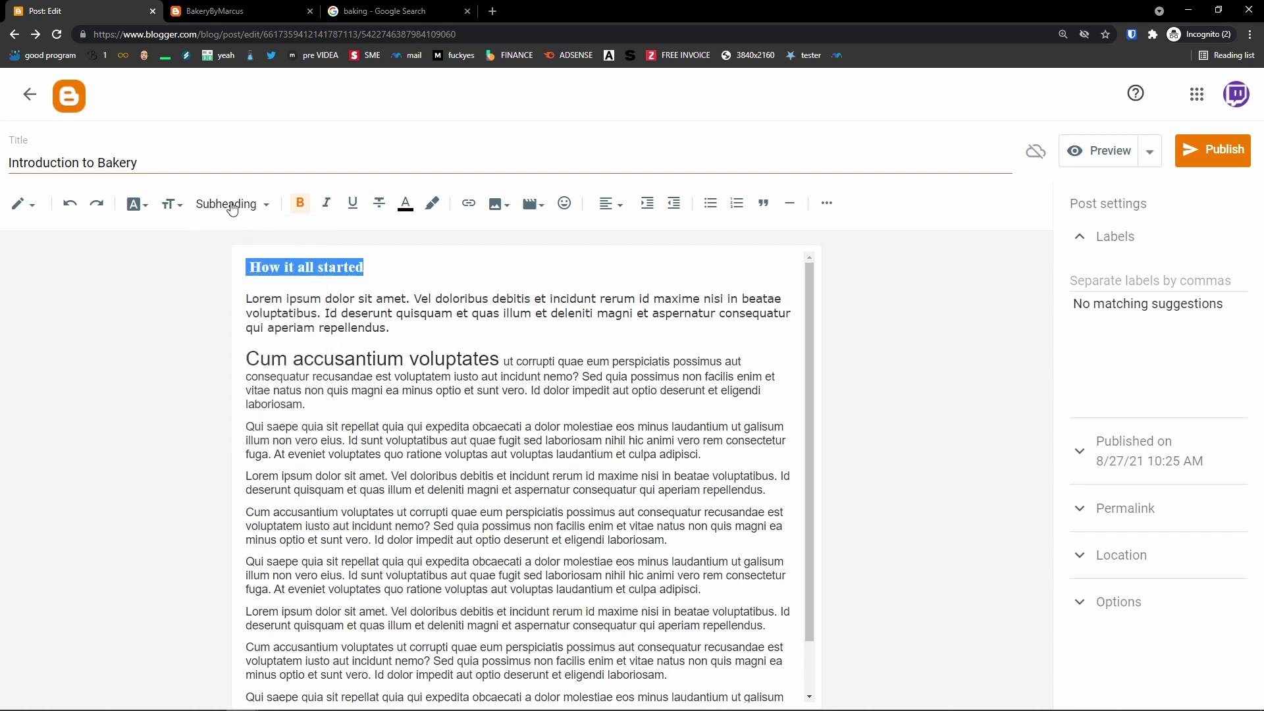
{"action": "left_click", "coordinate": [232, 207]}
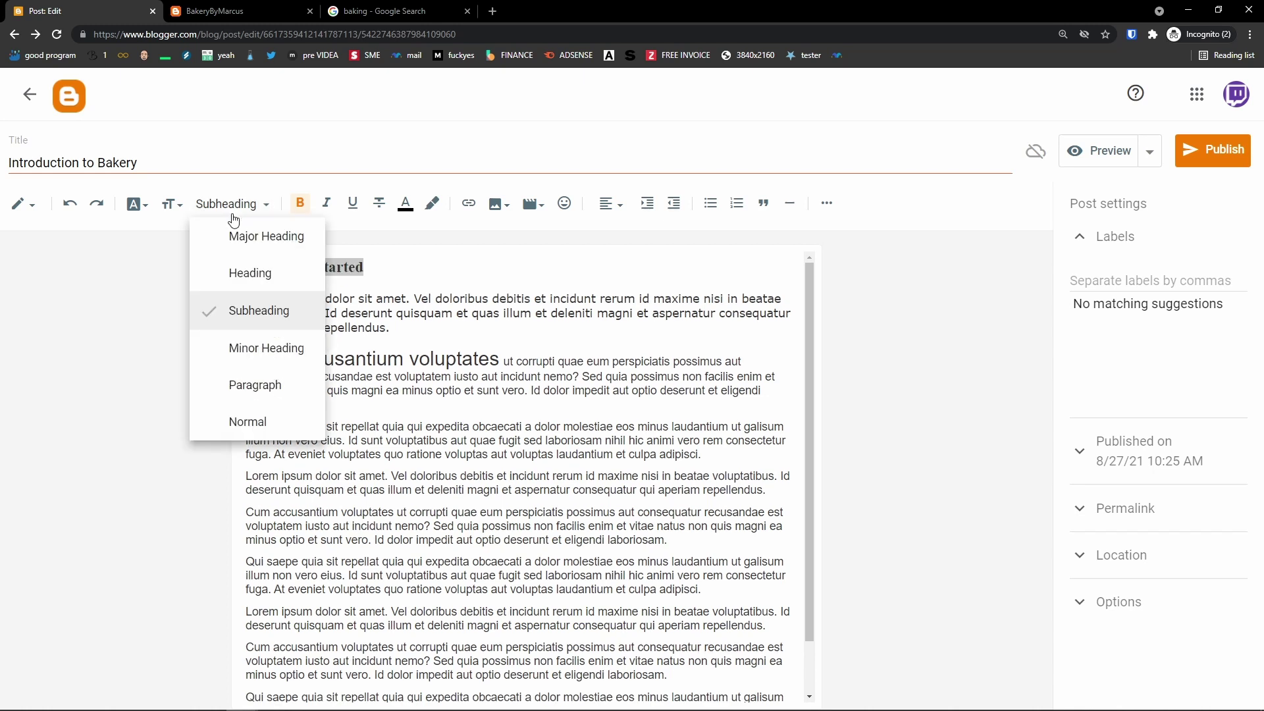
{"action": "left_click", "coordinate": [264, 241]}
Add the line "Then what happened" below the first Lorem ipsum paragraph and format it as Heading
{"action": "left_click", "coordinate": [251, 365]}
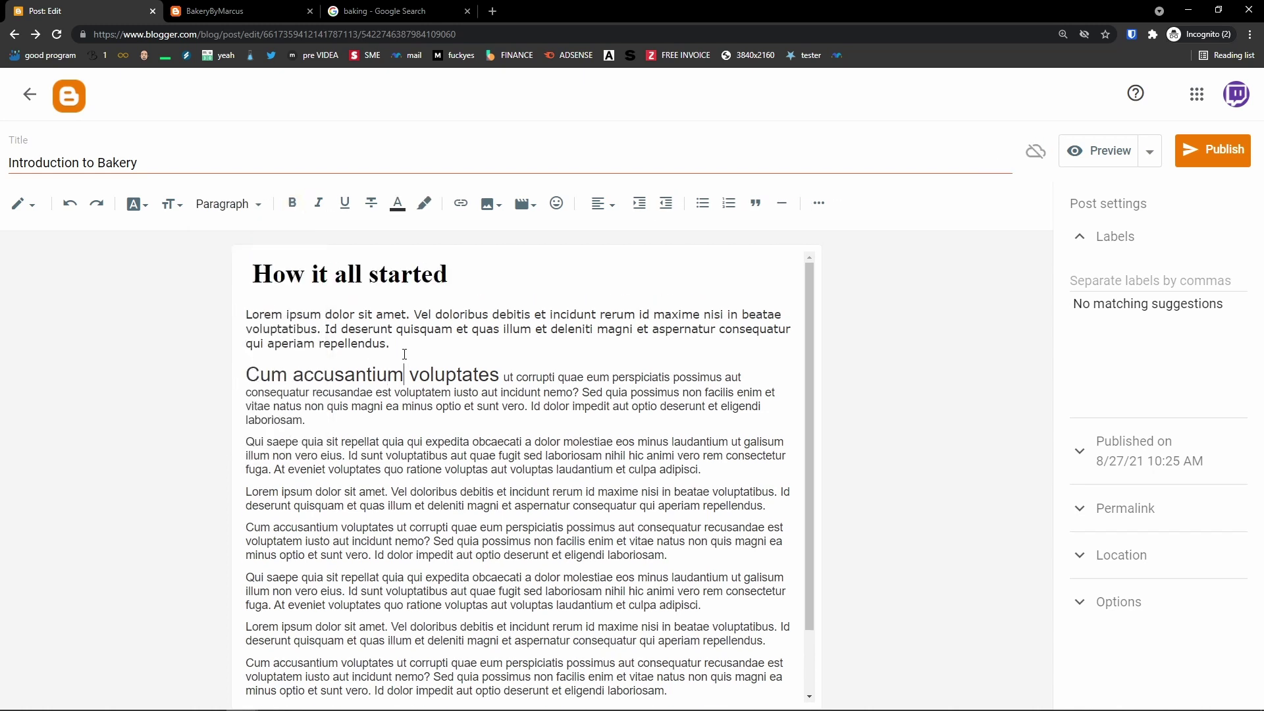
{"action": "key", "text": "Return"}
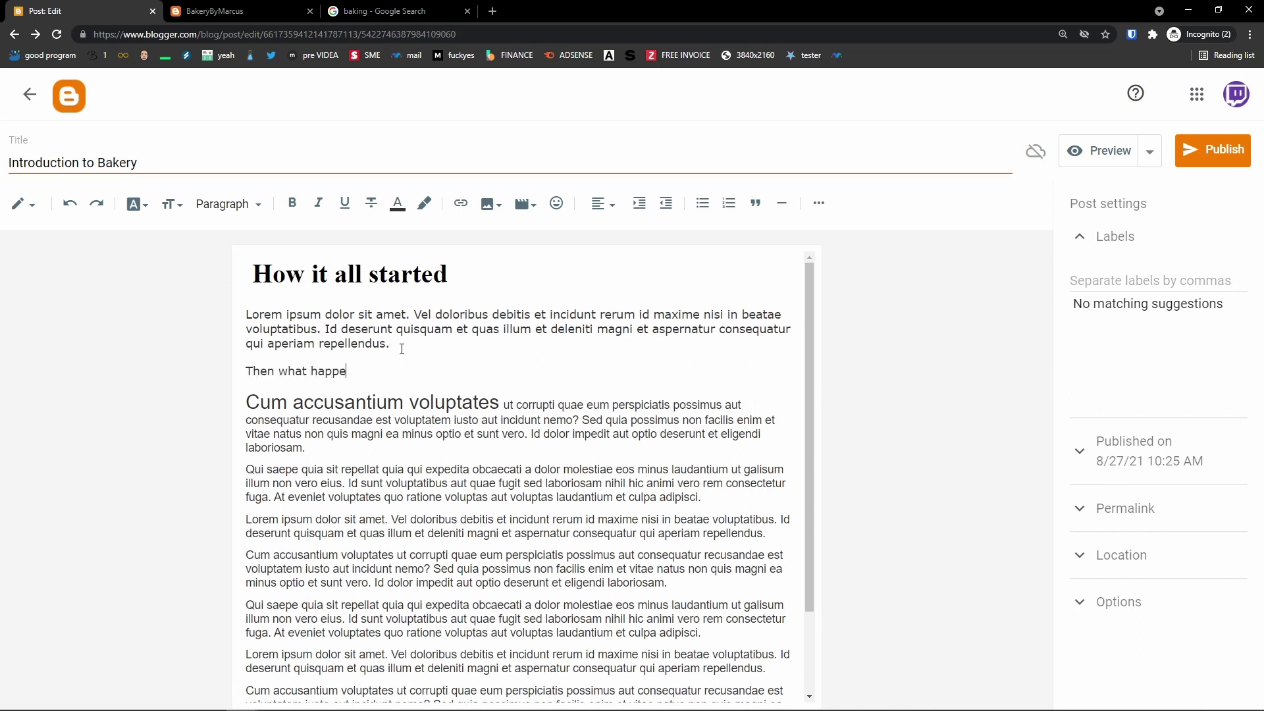
{"action": "left_click_drag", "start_coordinate": [359, 375], "coordinate": [242, 372]}
{"action": "left_click", "coordinate": [228, 204]}
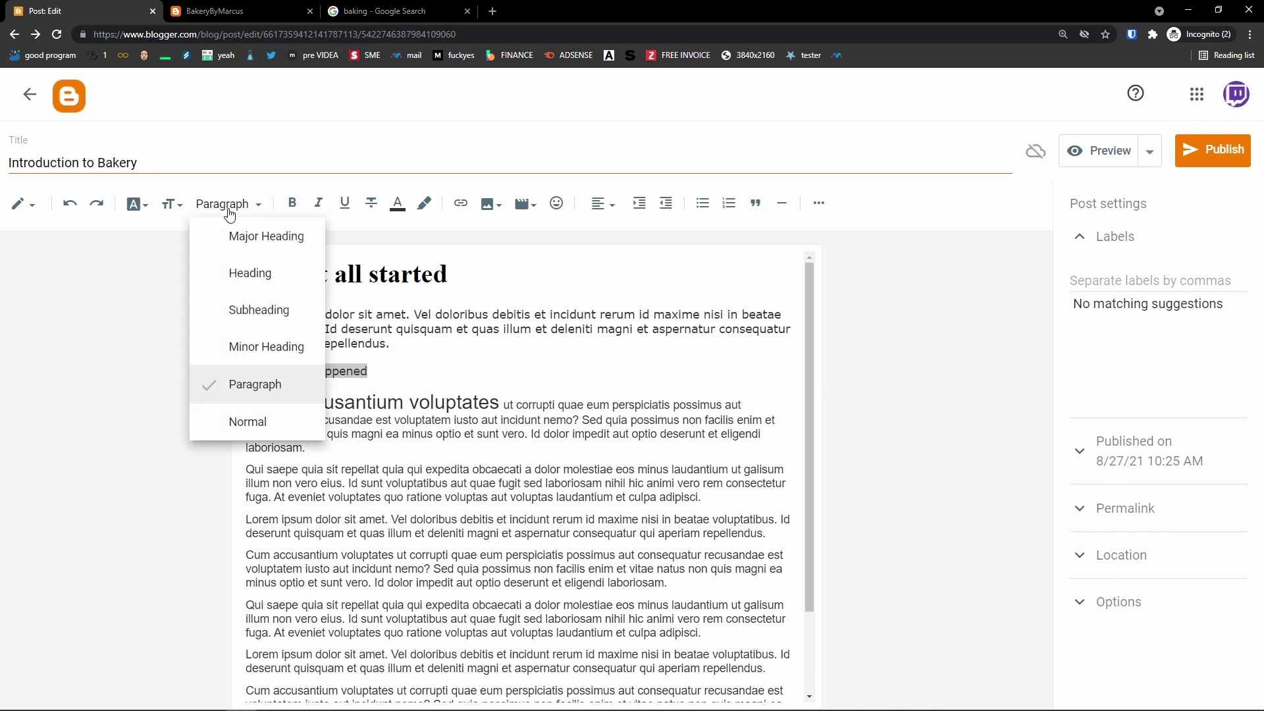
{"action": "left_click", "coordinate": [277, 285]}
Change the "Then what happened" line to the Subheading style
{"action": "left_click_drag", "start_coordinate": [382, 374], "coordinate": [247, 375]}
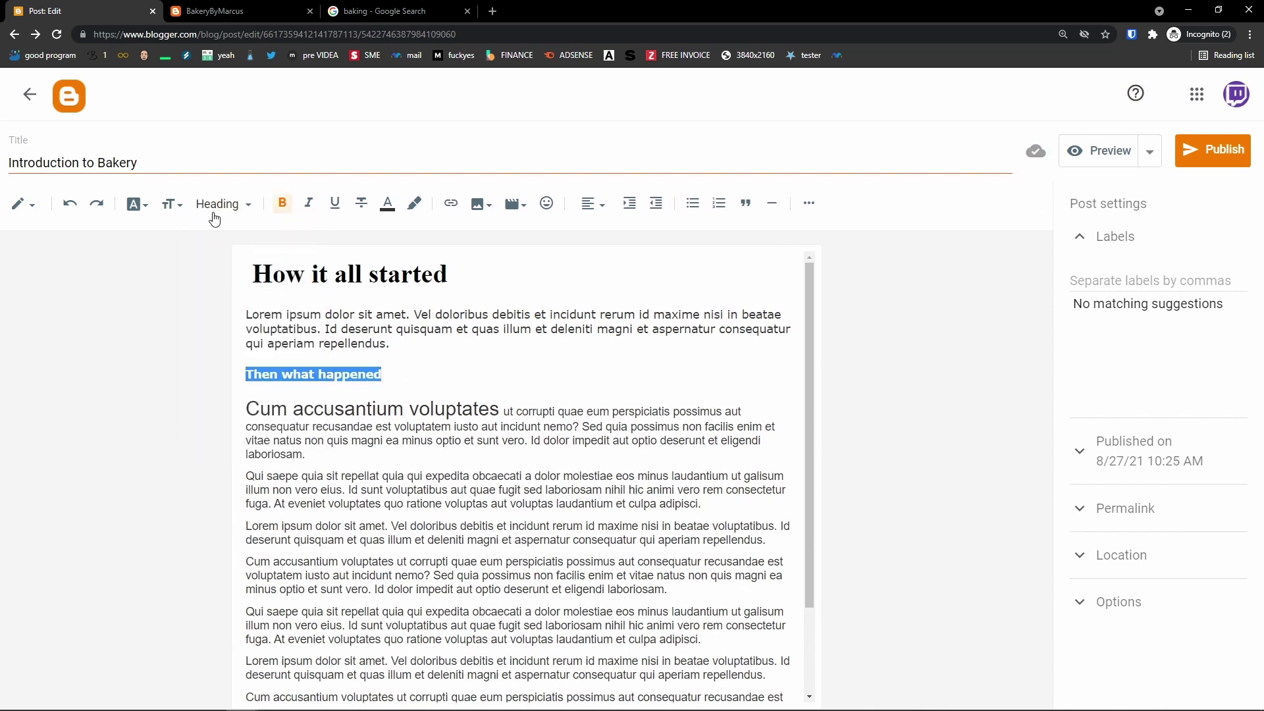
{"action": "left_click", "coordinate": [228, 205]}
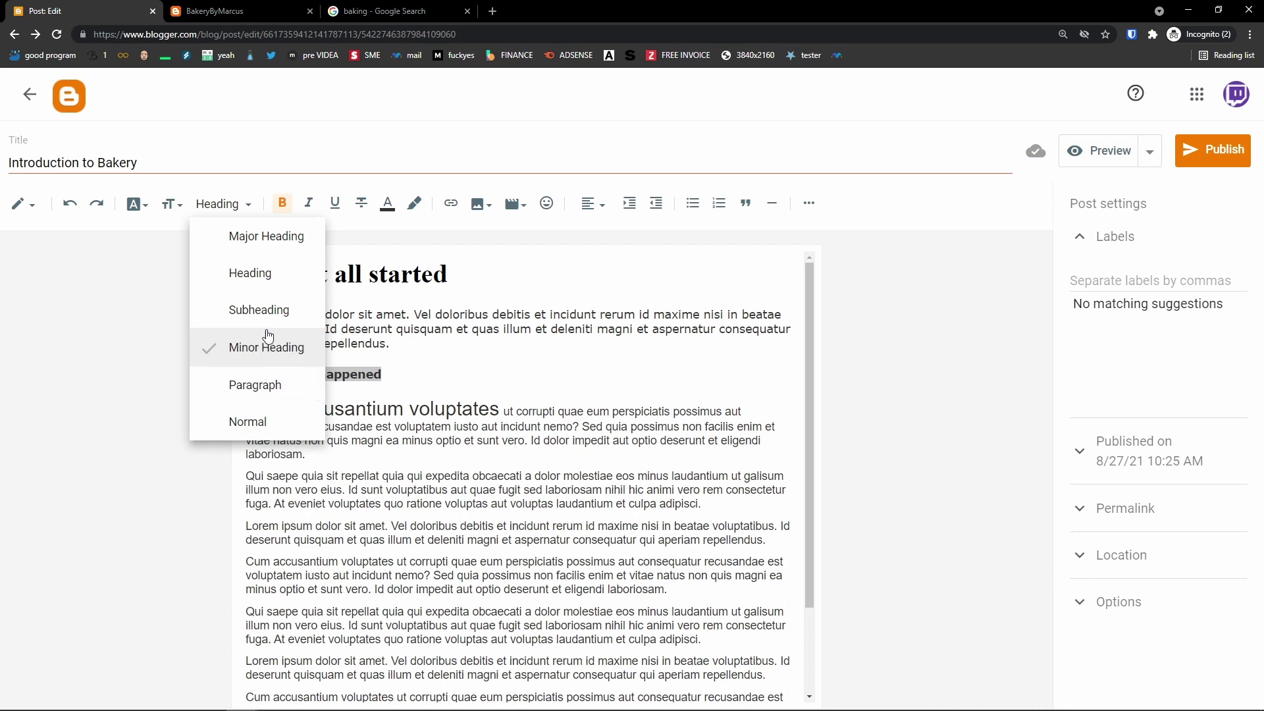
{"action": "left_click", "coordinate": [265, 312]}
Switch the "Then what happened" line to Normal style and back to Subheading
{"action": "left_click_drag", "start_coordinate": [381, 374], "coordinate": [245, 374]}
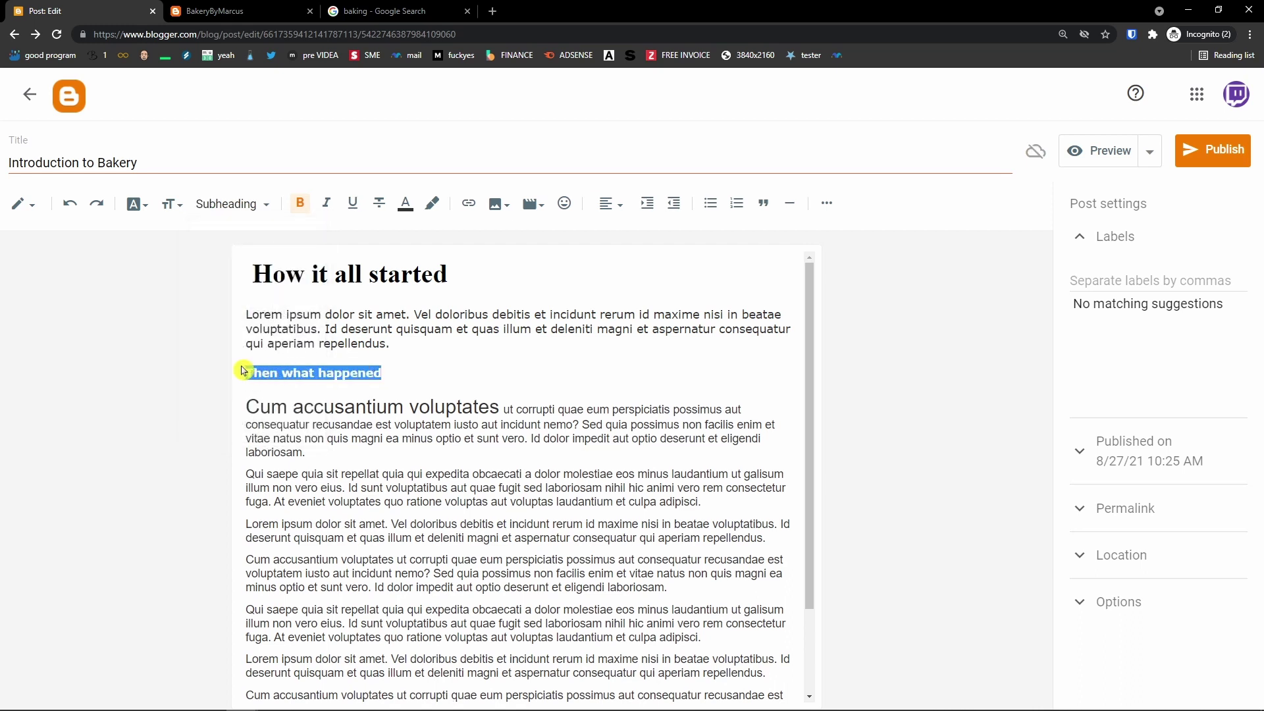
{"action": "left_click", "coordinate": [227, 205]}
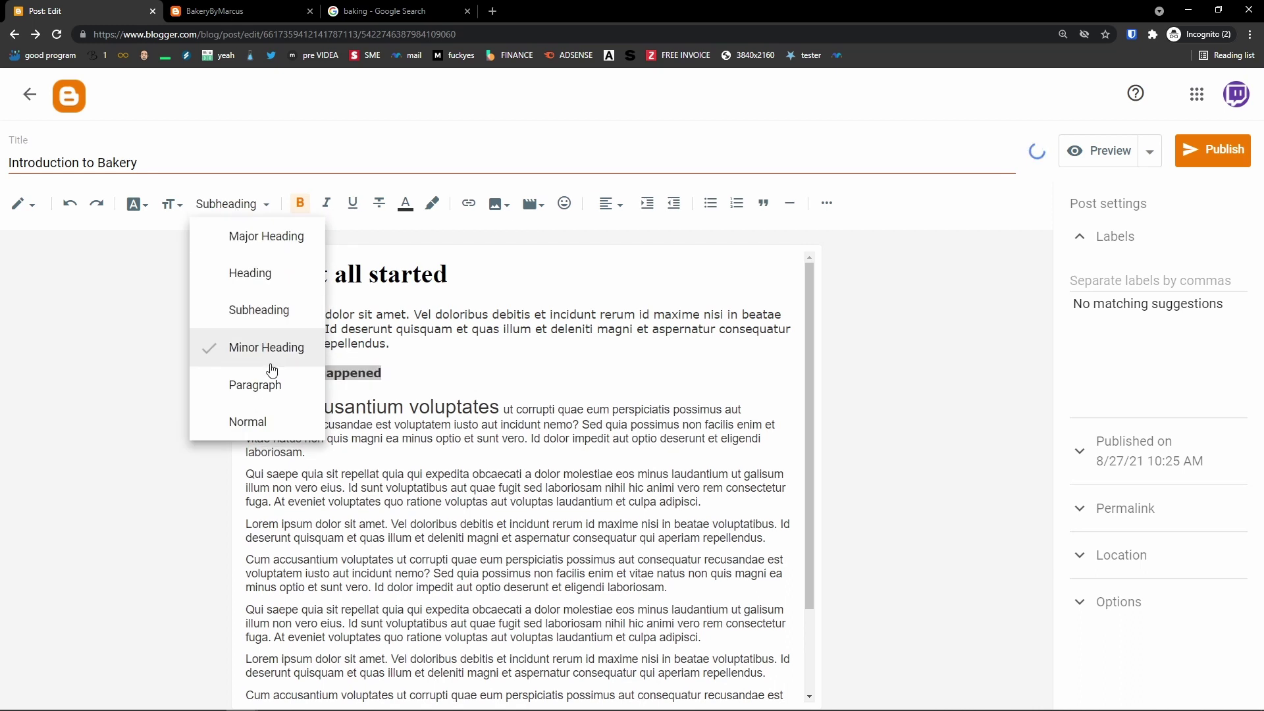
{"action": "left_click", "coordinate": [270, 420]}
{"action": "left_click", "coordinate": [227, 204]}
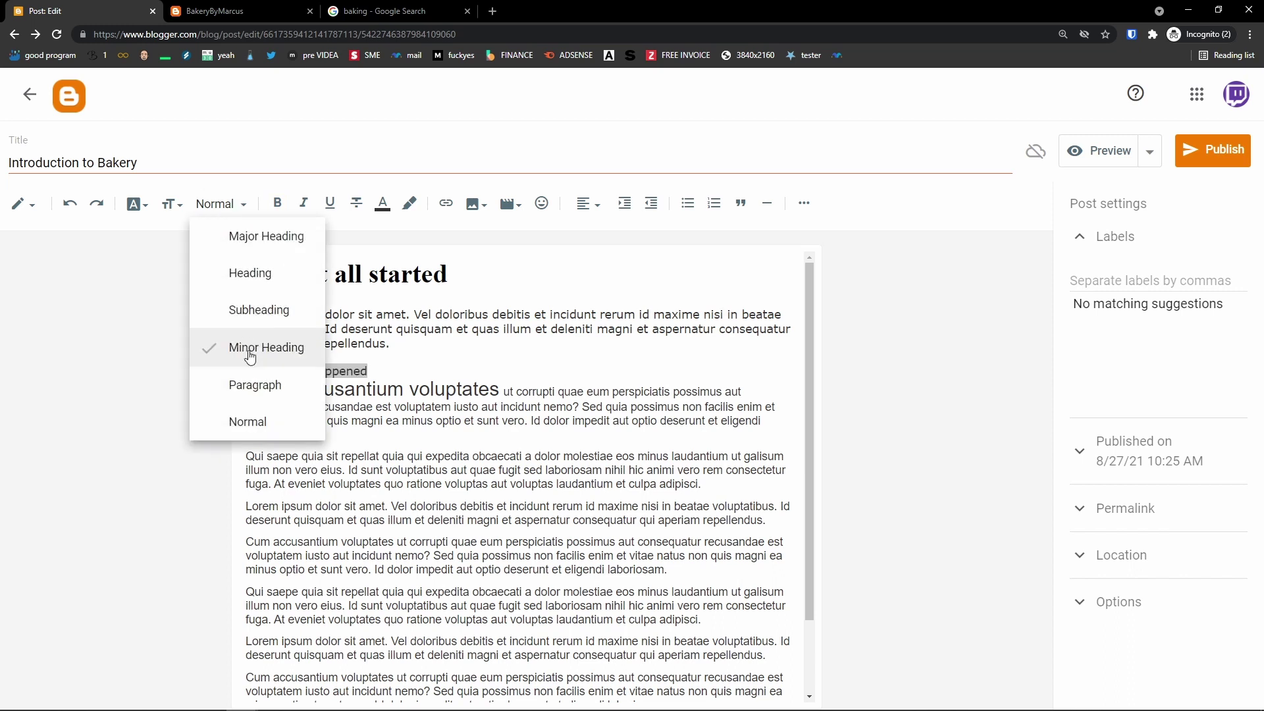
{"action": "left_click", "coordinate": [258, 320]}
{"action": "left_click", "coordinate": [437, 375]}
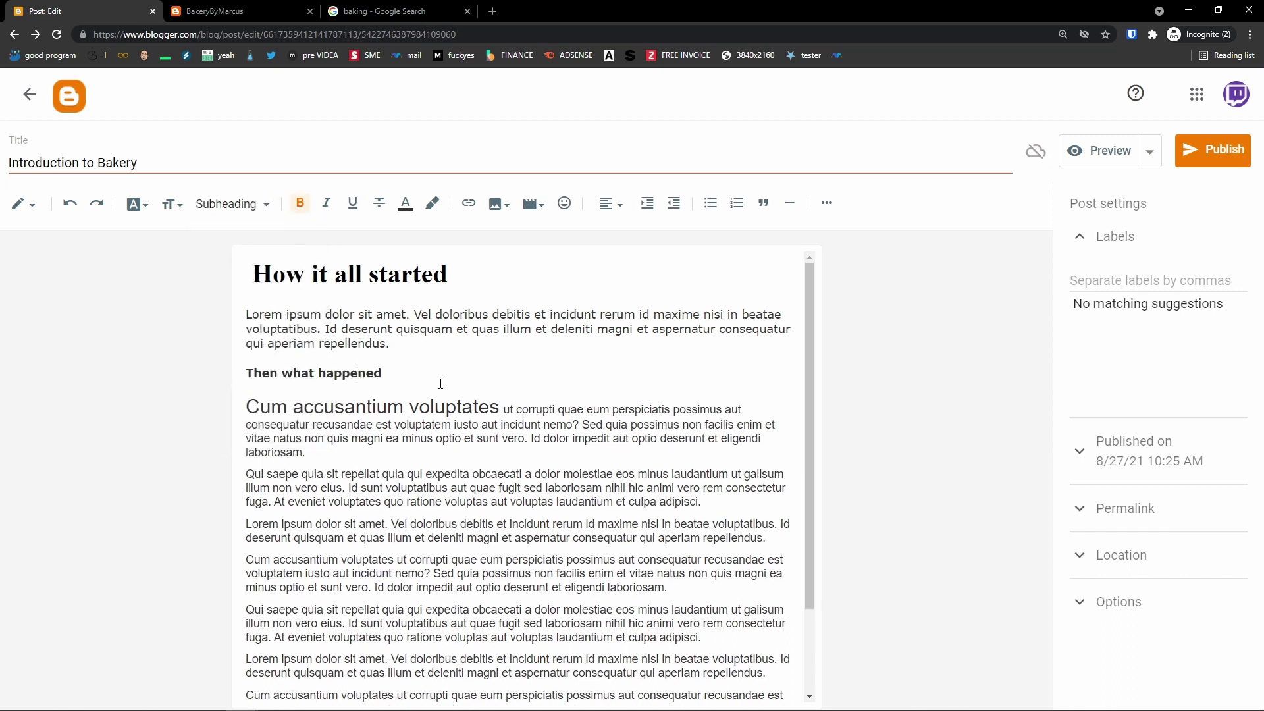
{"action": "left_click_drag", "start_coordinate": [429, 407], "coordinate": [296, 315]}
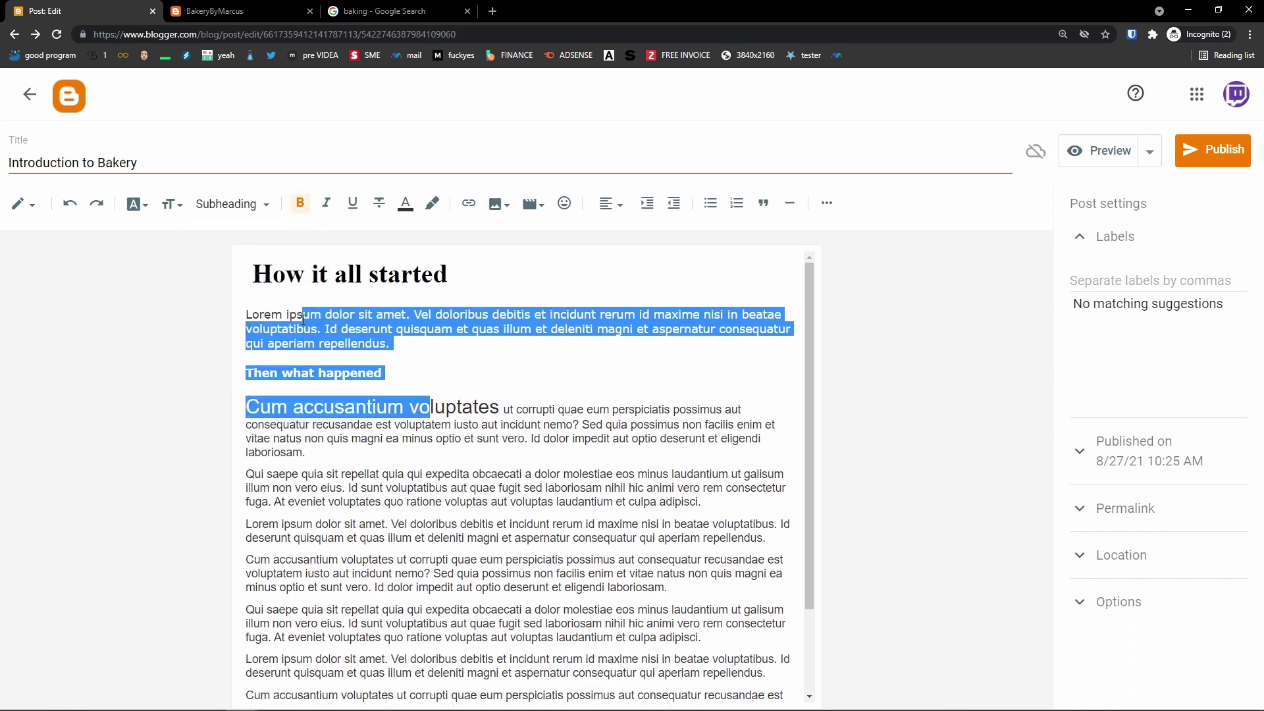
{"action": "left_click", "coordinate": [170, 204]}
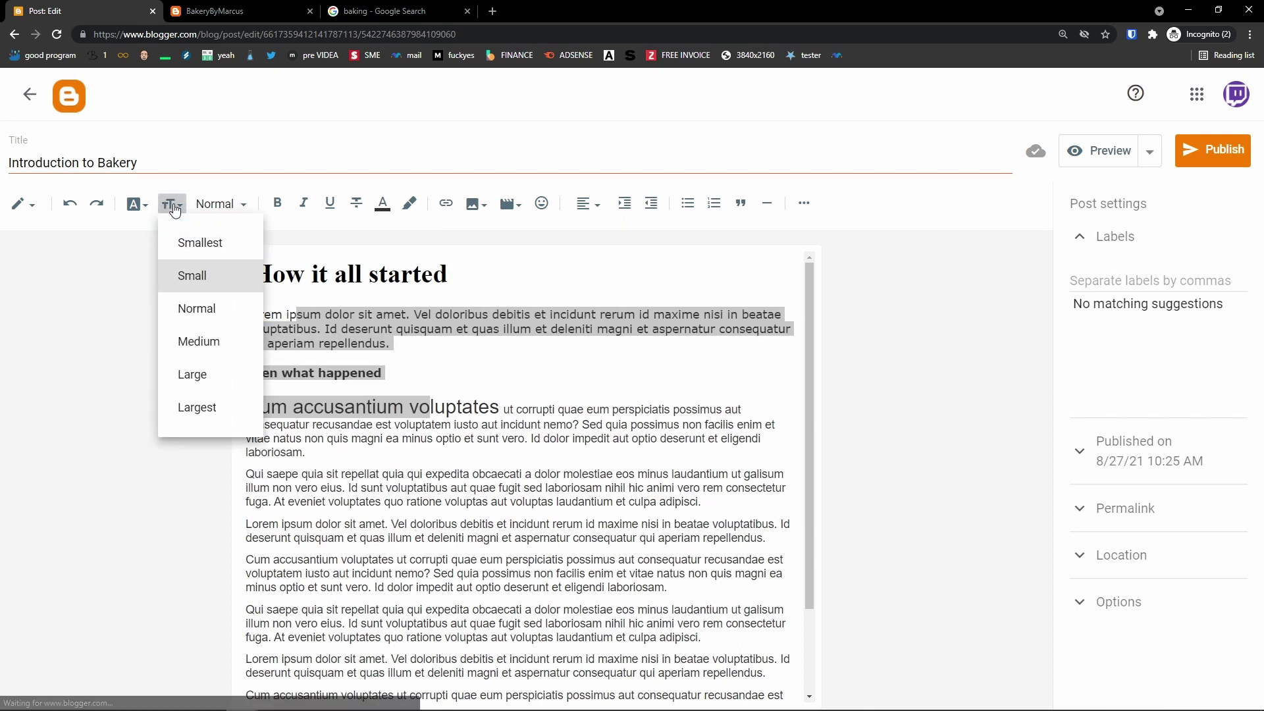
{"action": "left_click", "coordinate": [238, 206]}
{"action": "left_click", "coordinate": [234, 205]}
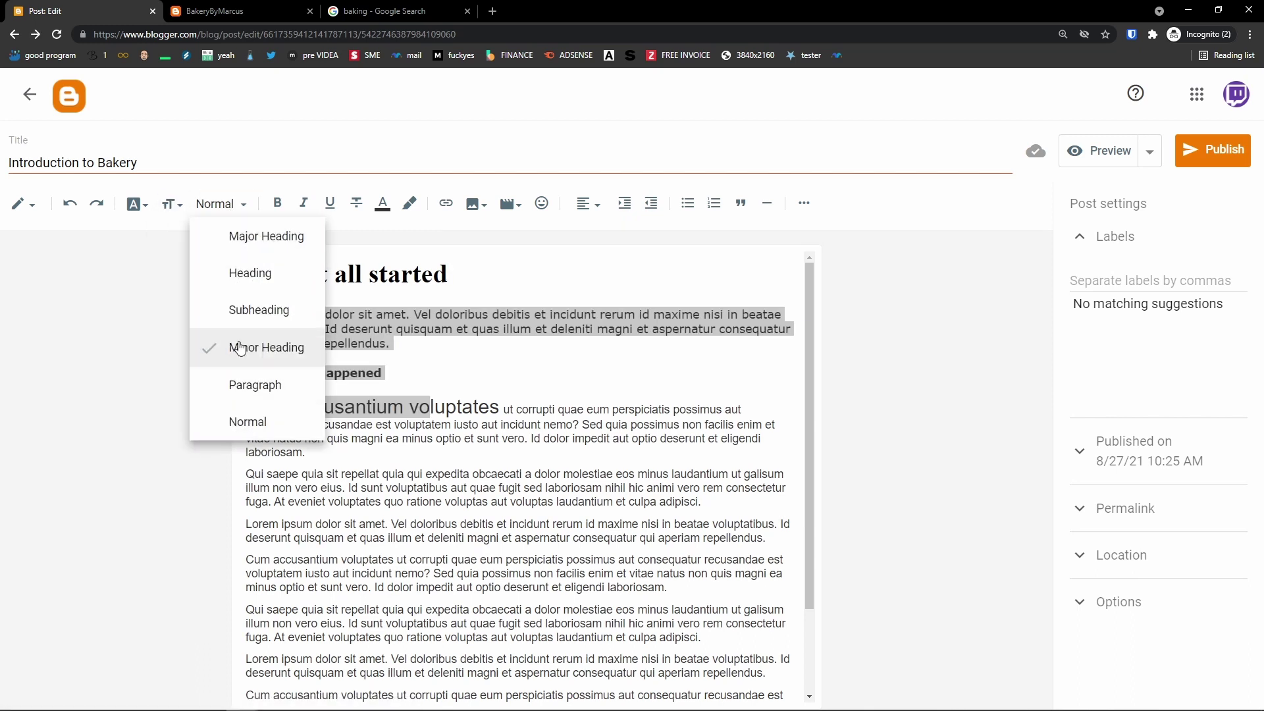
{"action": "left_click", "coordinate": [134, 347]}
{"action": "left_click", "coordinate": [312, 265]}
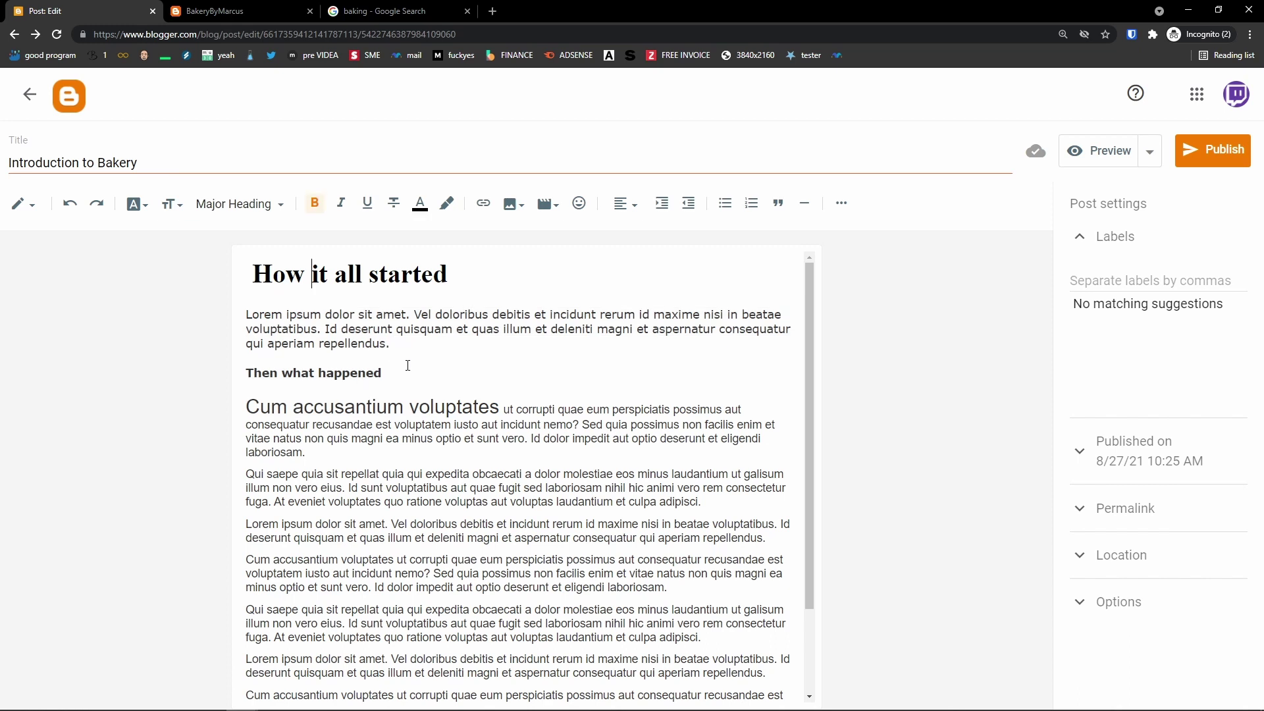
Format the enlarged words "Cum accusantium voluptates" as bold and italic
{"action": "left_click_drag", "start_coordinate": [498, 407], "coordinate": [246, 396]}
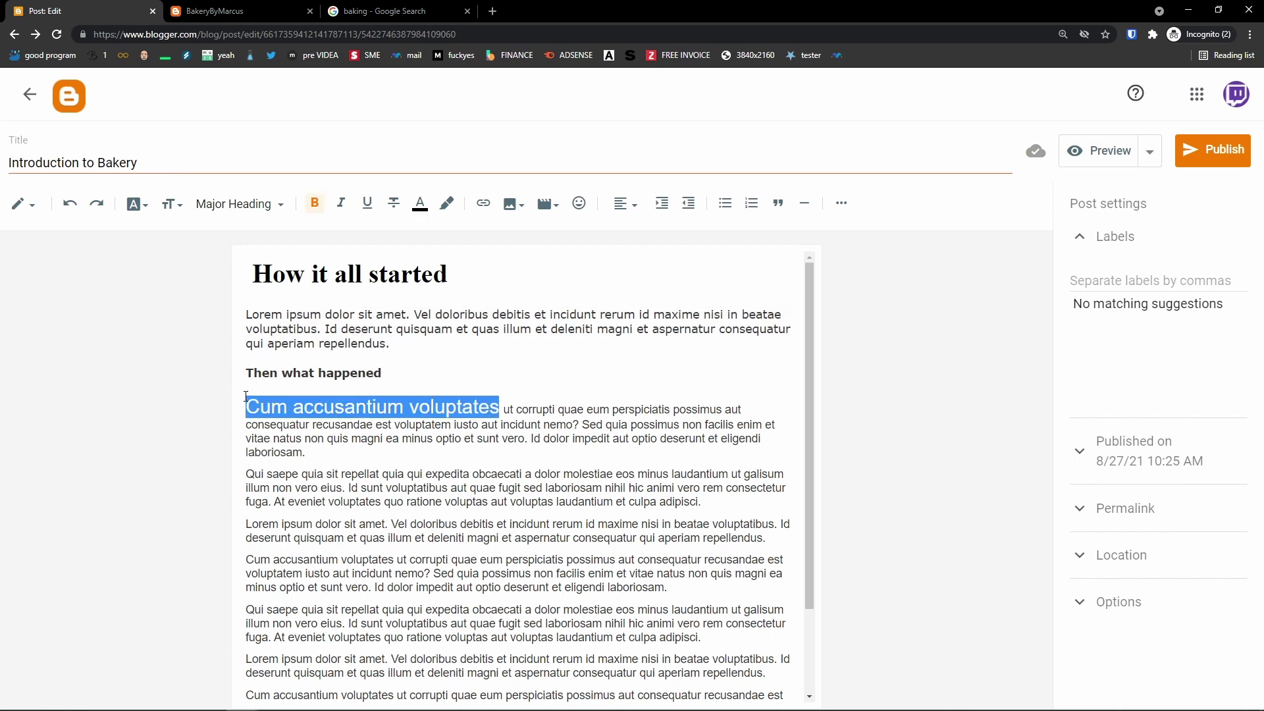
{"action": "left_click", "coordinate": [293, 206]}
{"action": "left_click", "coordinate": [265, 407]}
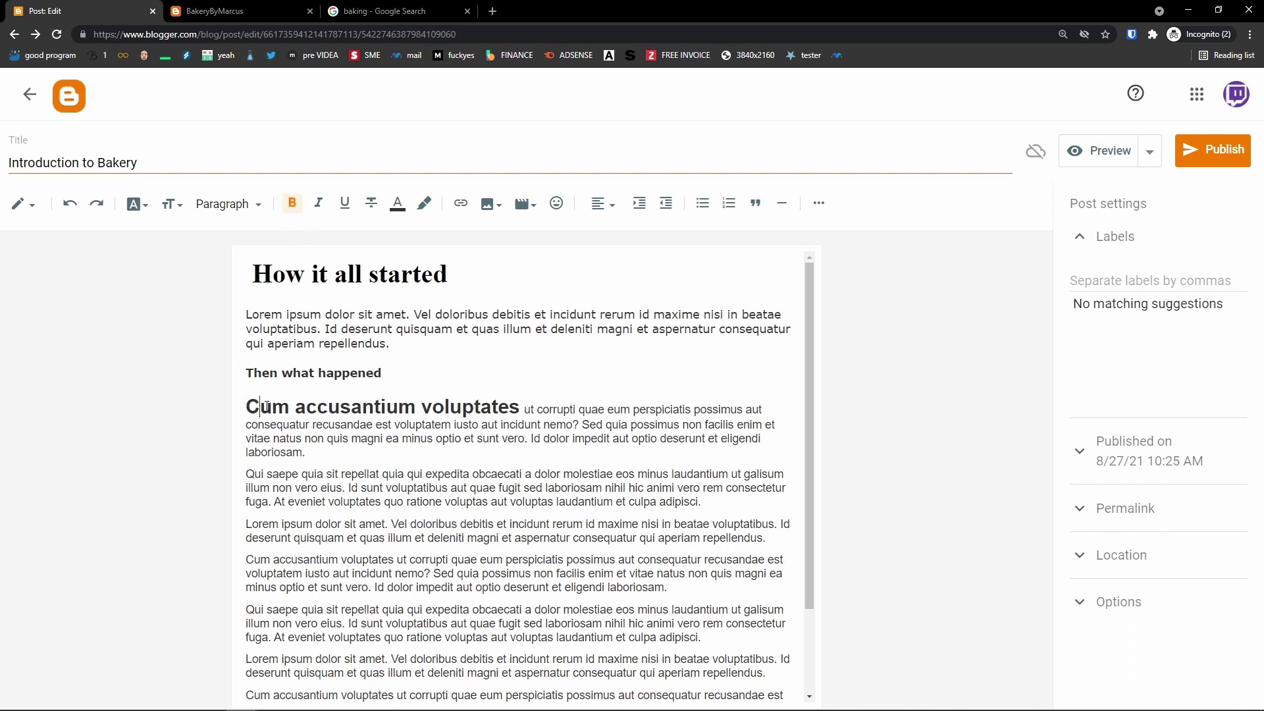
{"action": "left_click_drag", "start_coordinate": [255, 412], "coordinate": [519, 401]}
{"action": "left_click", "coordinate": [316, 205]}
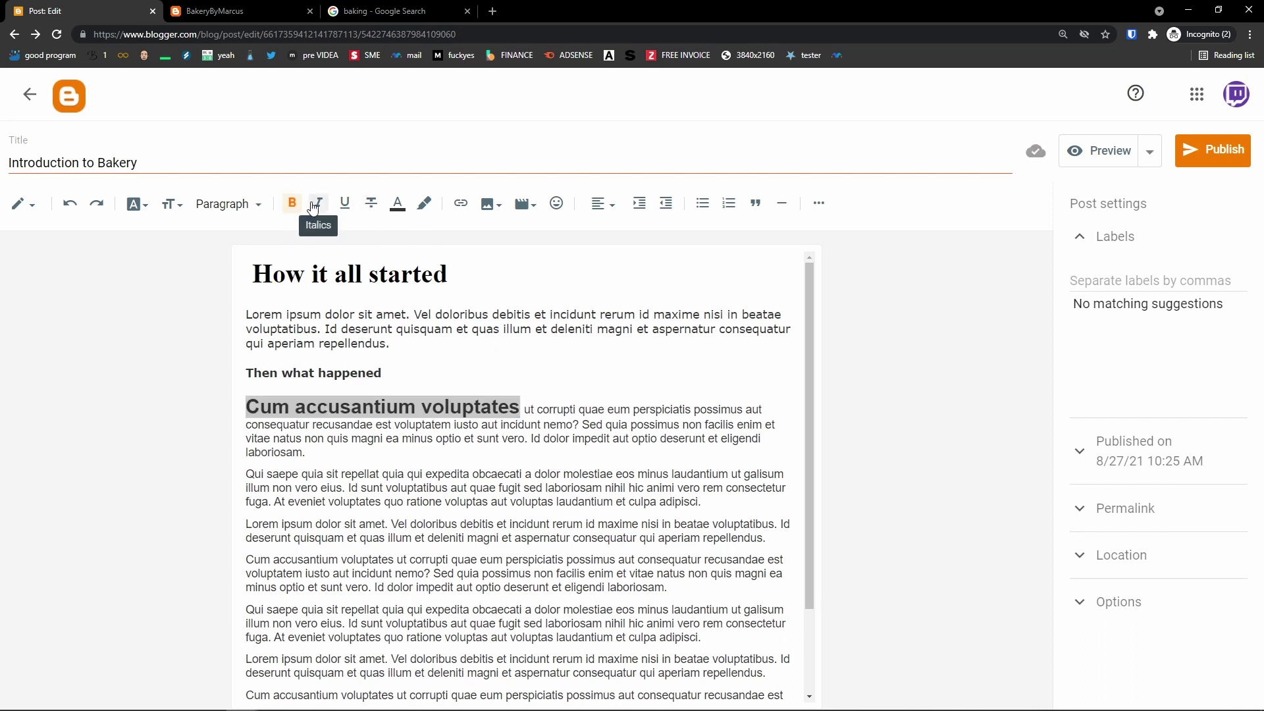
{"action": "left_click", "coordinate": [462, 362]}
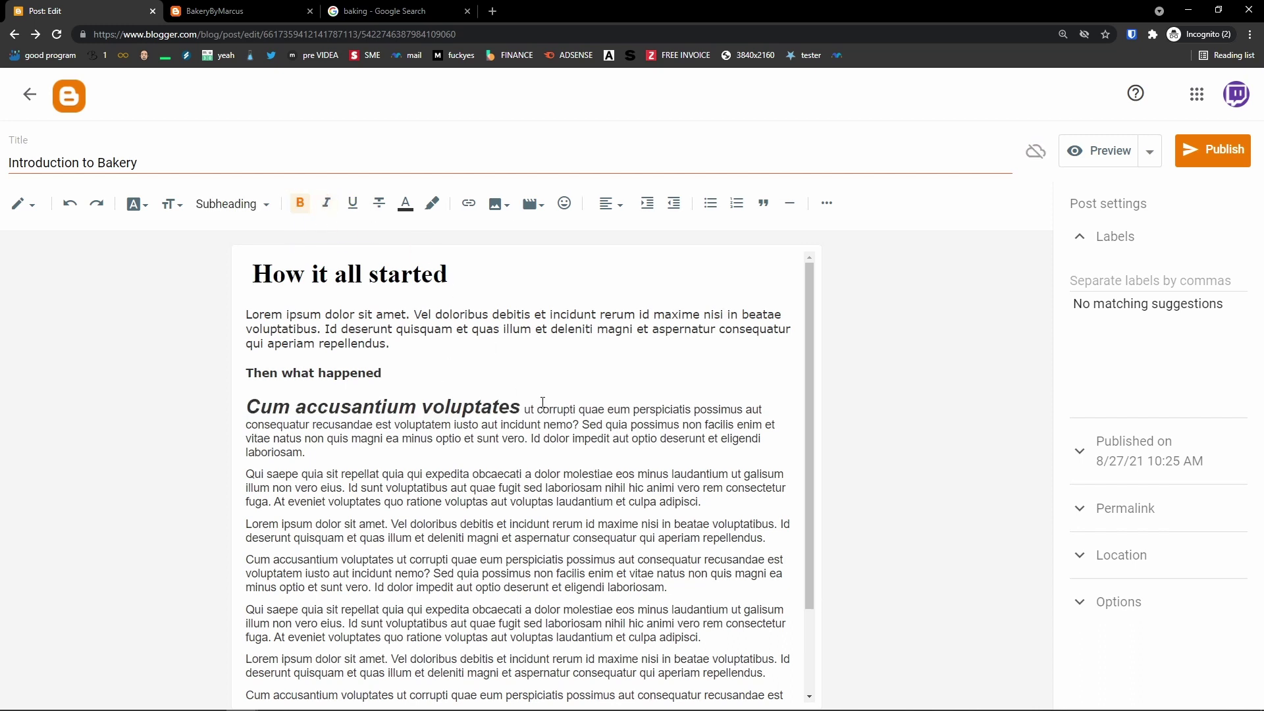
Underline the sentence "Id dolor impedit aut optio deserunt et eligendi laboriosam." and strike through "et sunt vero" before it
{"action": "left_click_drag", "start_coordinate": [316, 453], "coordinate": [530, 438]}
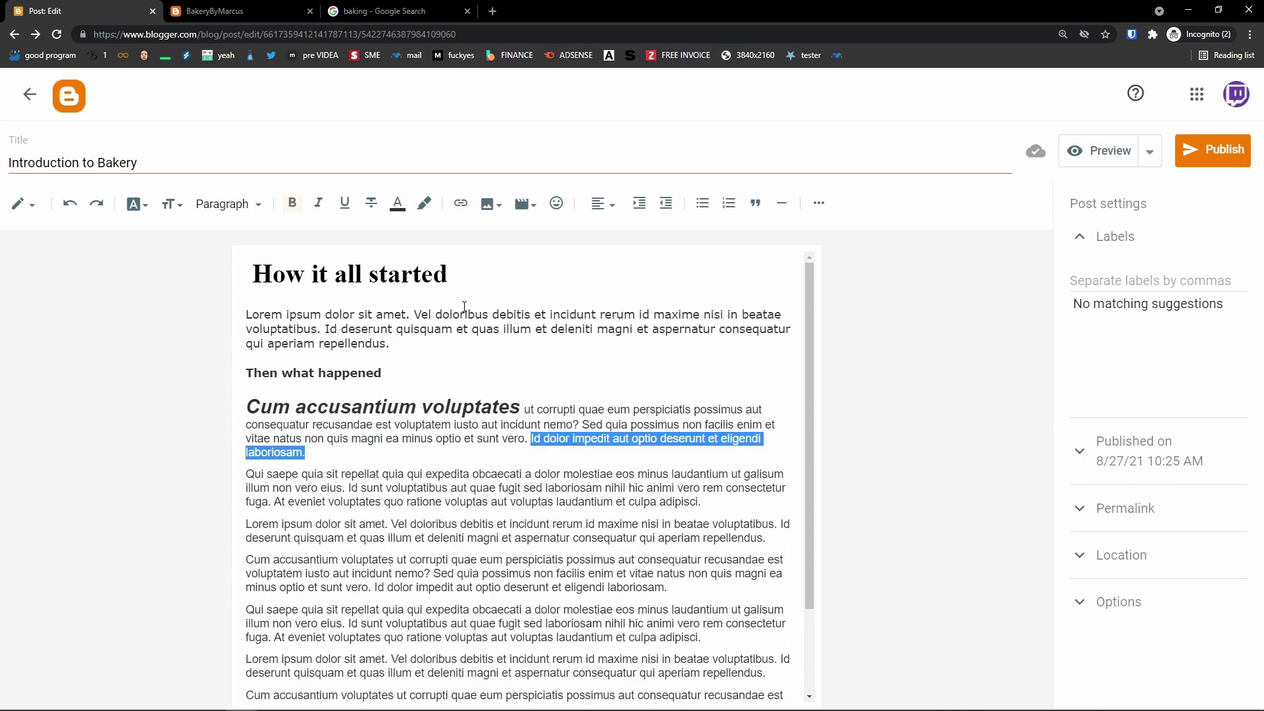
{"action": "left_click", "coordinate": [345, 204]}
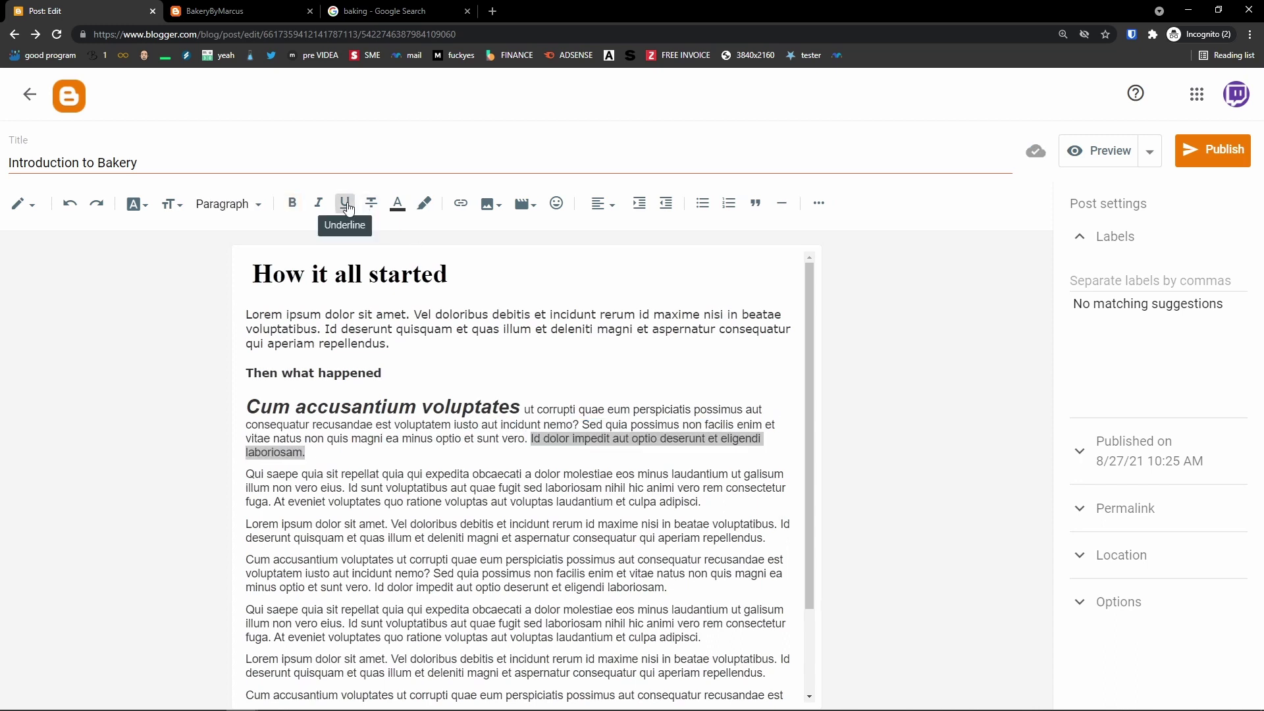
{"action": "left_click", "coordinate": [476, 449]}
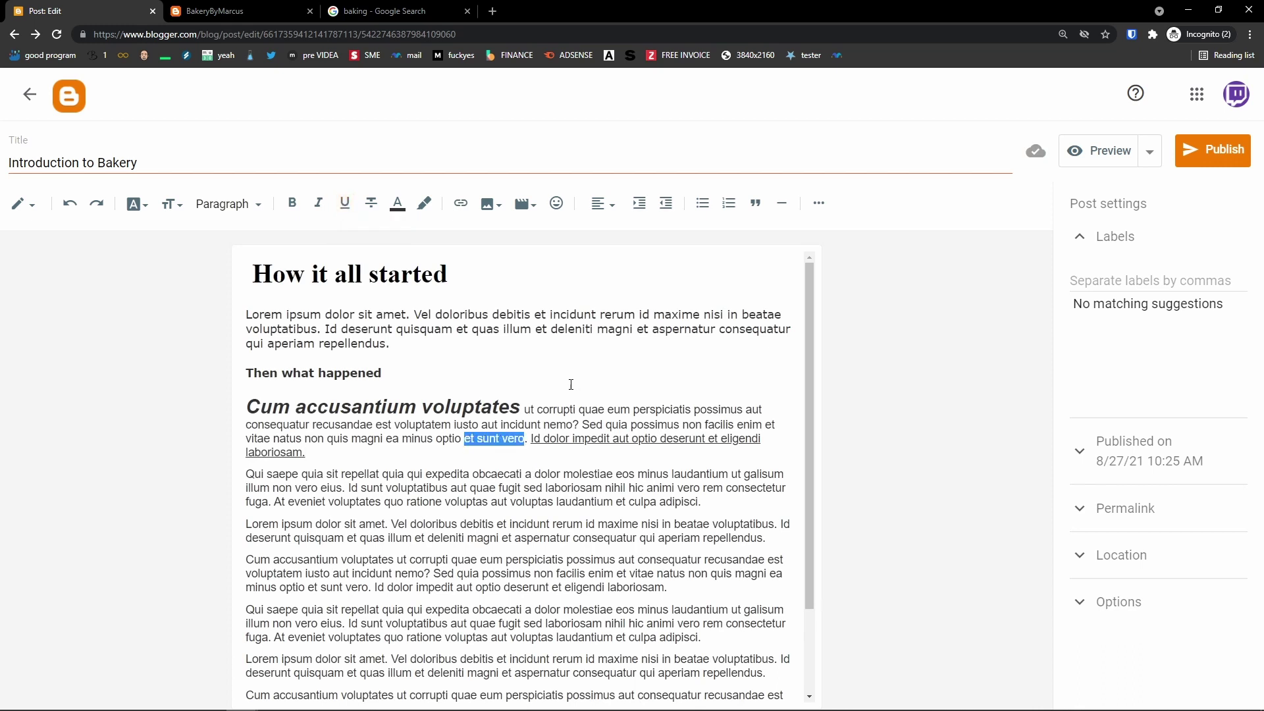
{"action": "left_click", "coordinate": [370, 205]}
{"action": "left_click", "coordinate": [432, 451]}
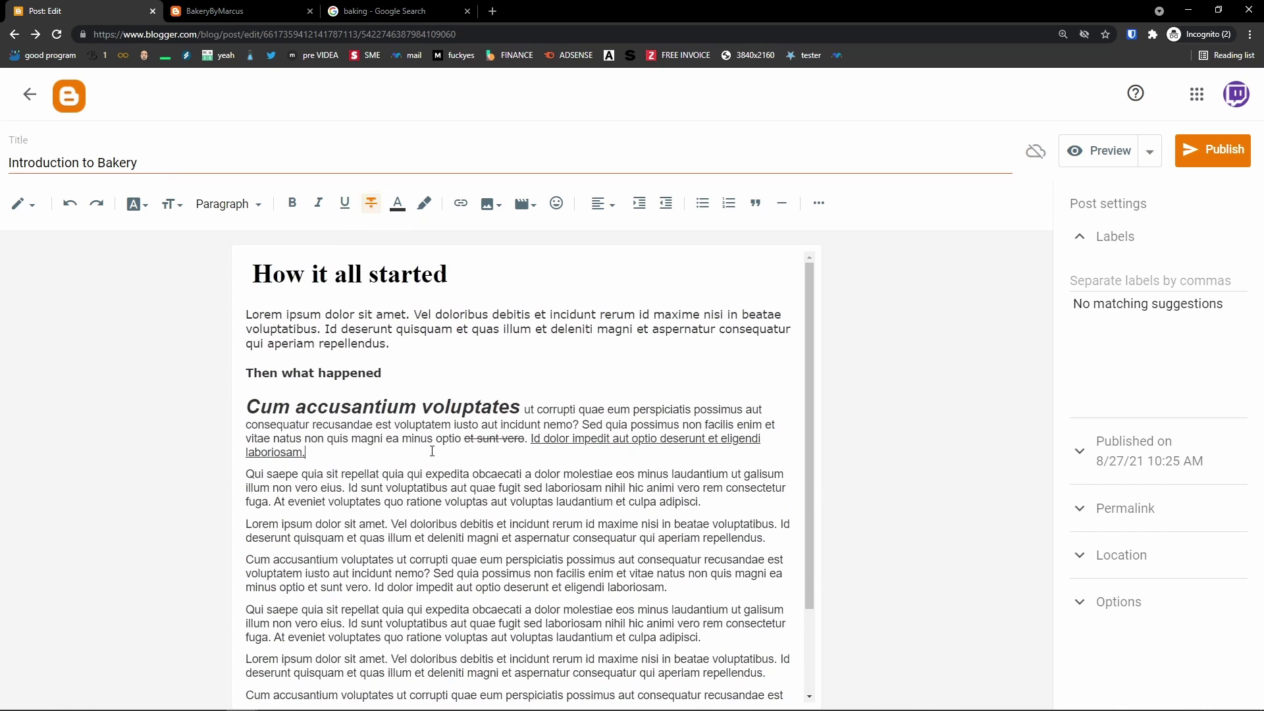
Set the text color of "Qui saepe quia sit repellat" to bright red
{"action": "left_click_drag", "start_coordinate": [249, 476], "coordinate": [348, 481]}
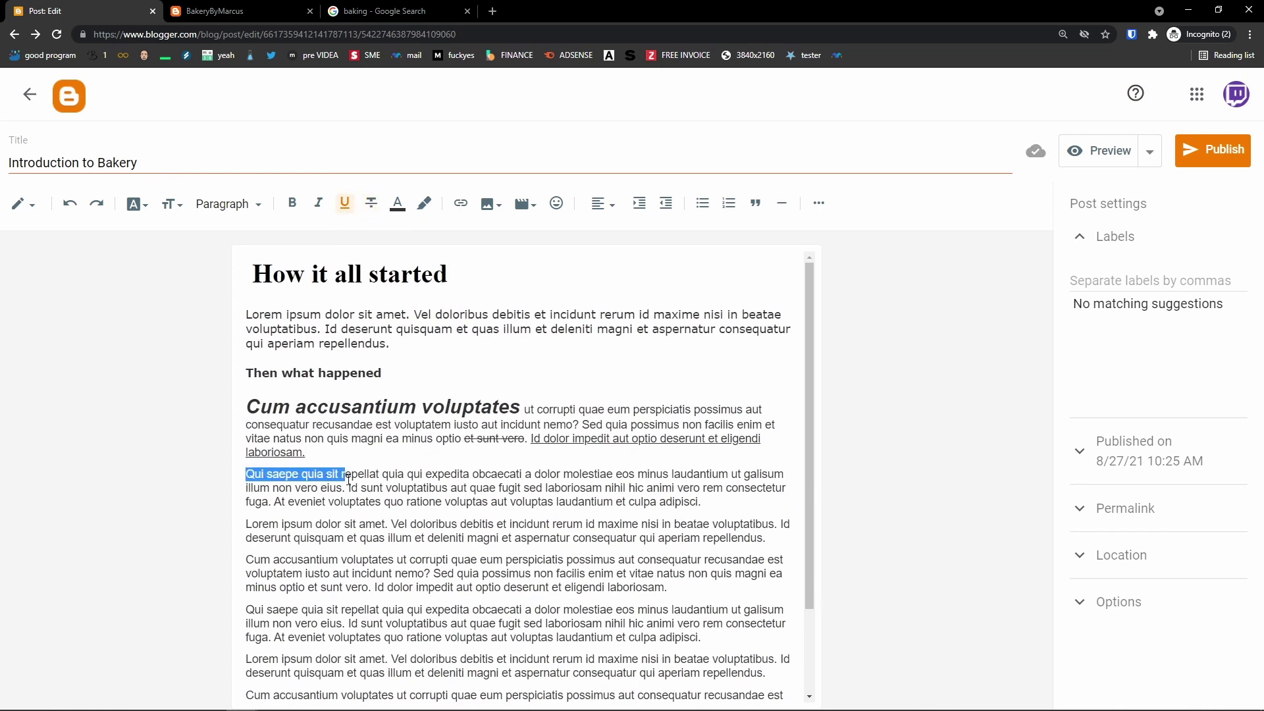
{"action": "left_click", "coordinate": [397, 205]}
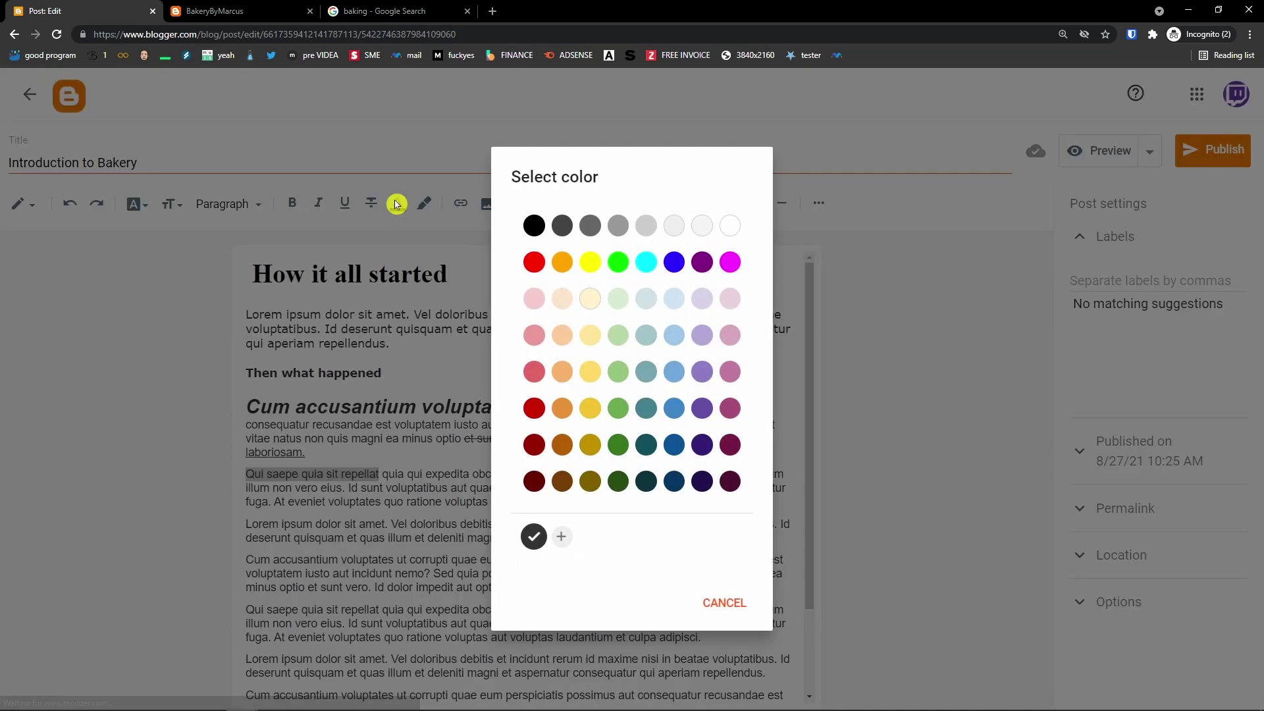
{"action": "left_click", "coordinate": [534, 262]}
{"action": "left_click", "coordinate": [429, 472]}
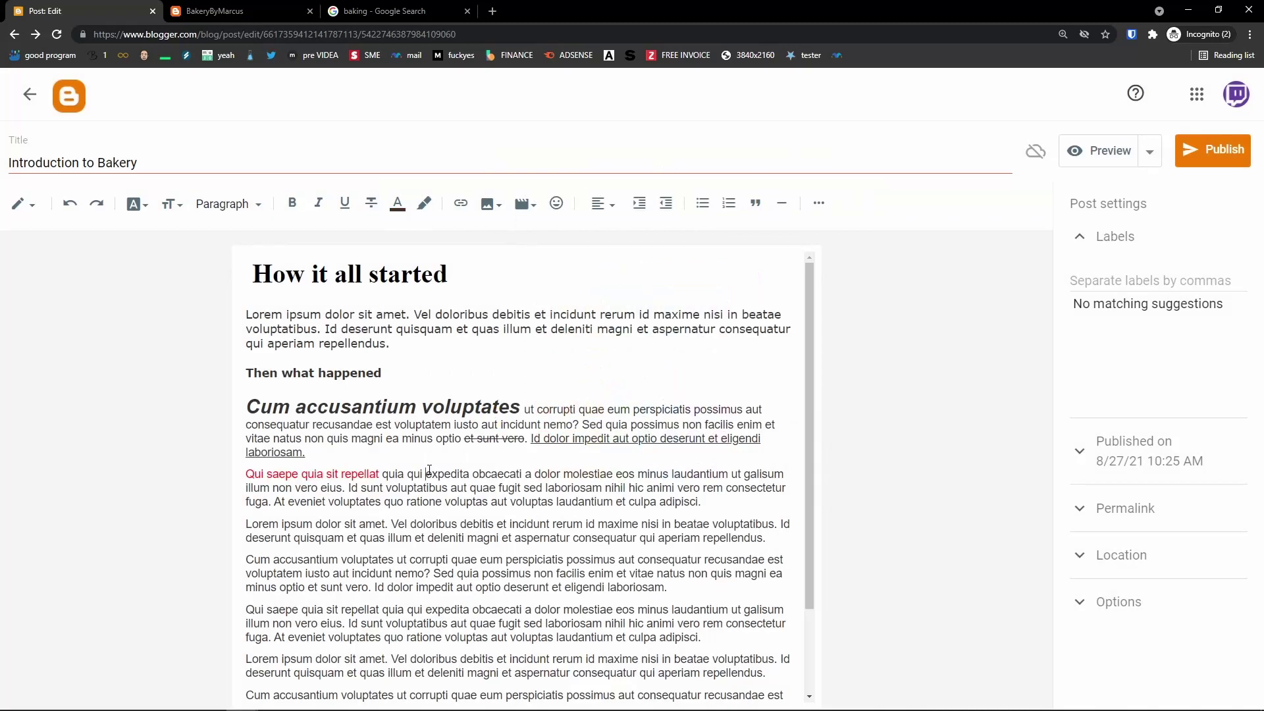
Highlight the words "quia qui expedita" with a bright red background color
{"action": "left_click_drag", "start_coordinate": [385, 474], "coordinate": [469, 474]}
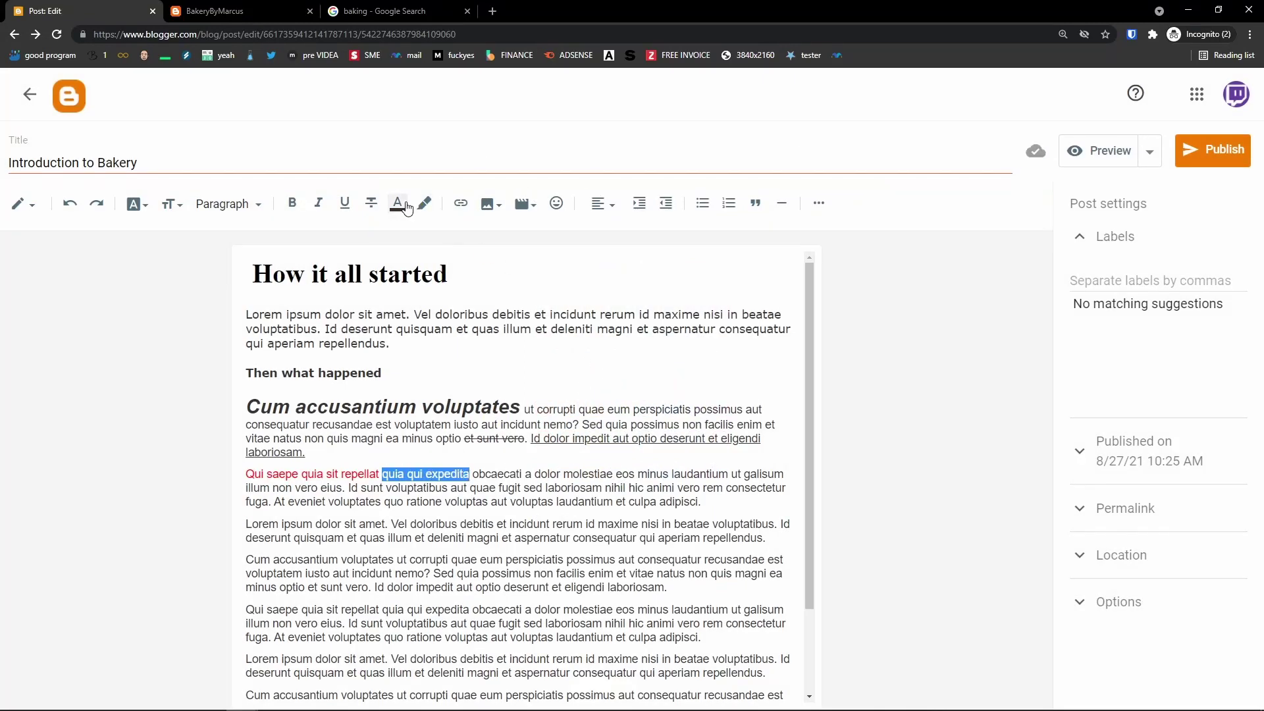
{"action": "left_click", "coordinate": [426, 206]}
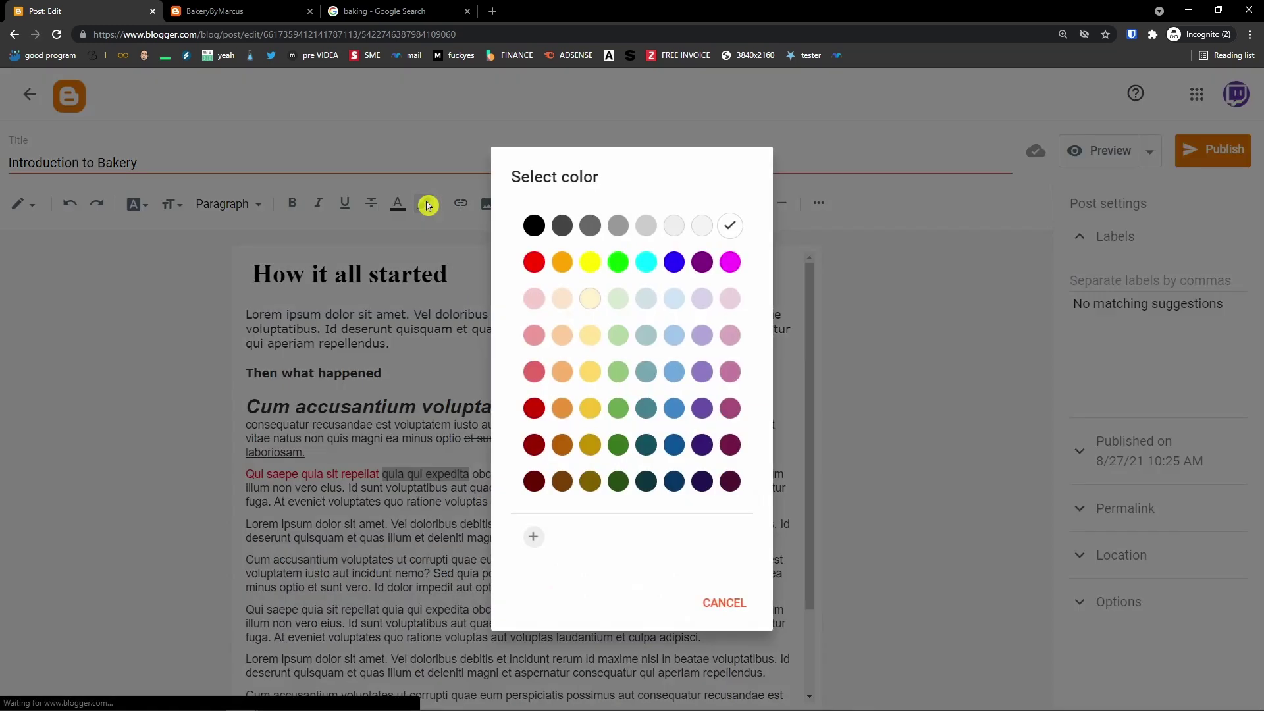
{"action": "left_click", "coordinate": [531, 262]}
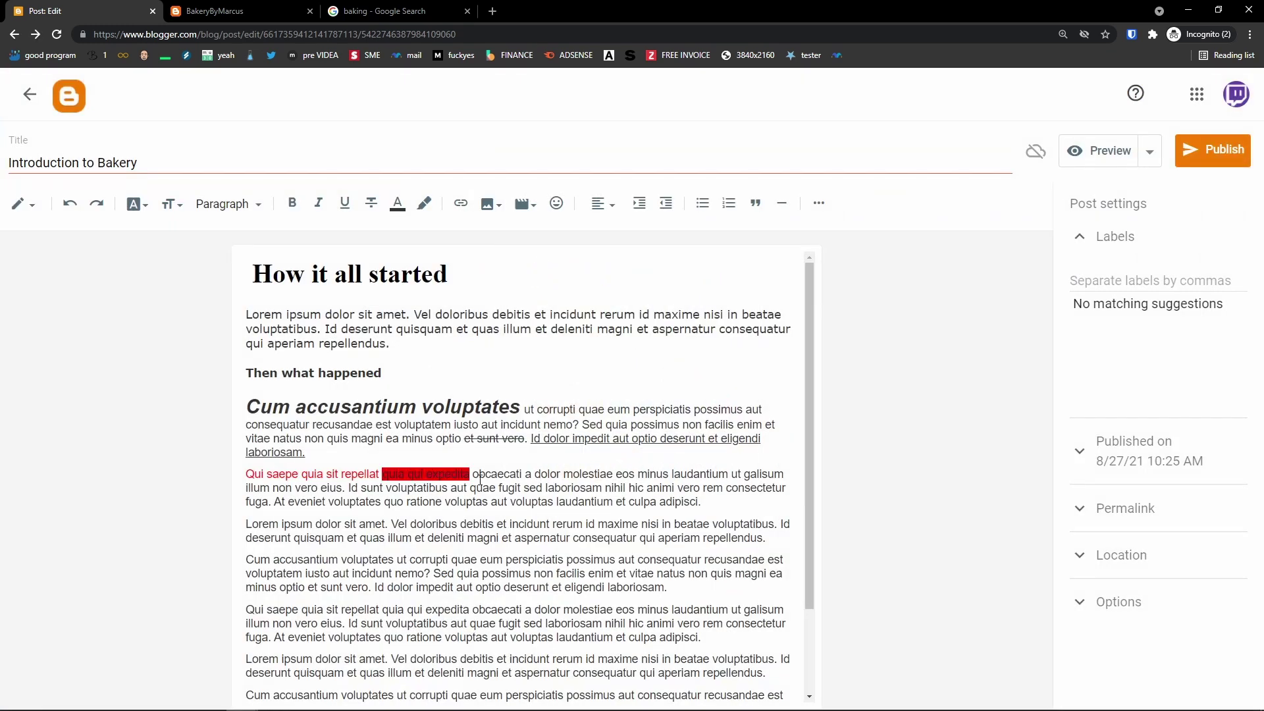
{"action": "left_click", "coordinate": [382, 476]}
{"action": "mouse_move", "coordinate": [484, 709]}
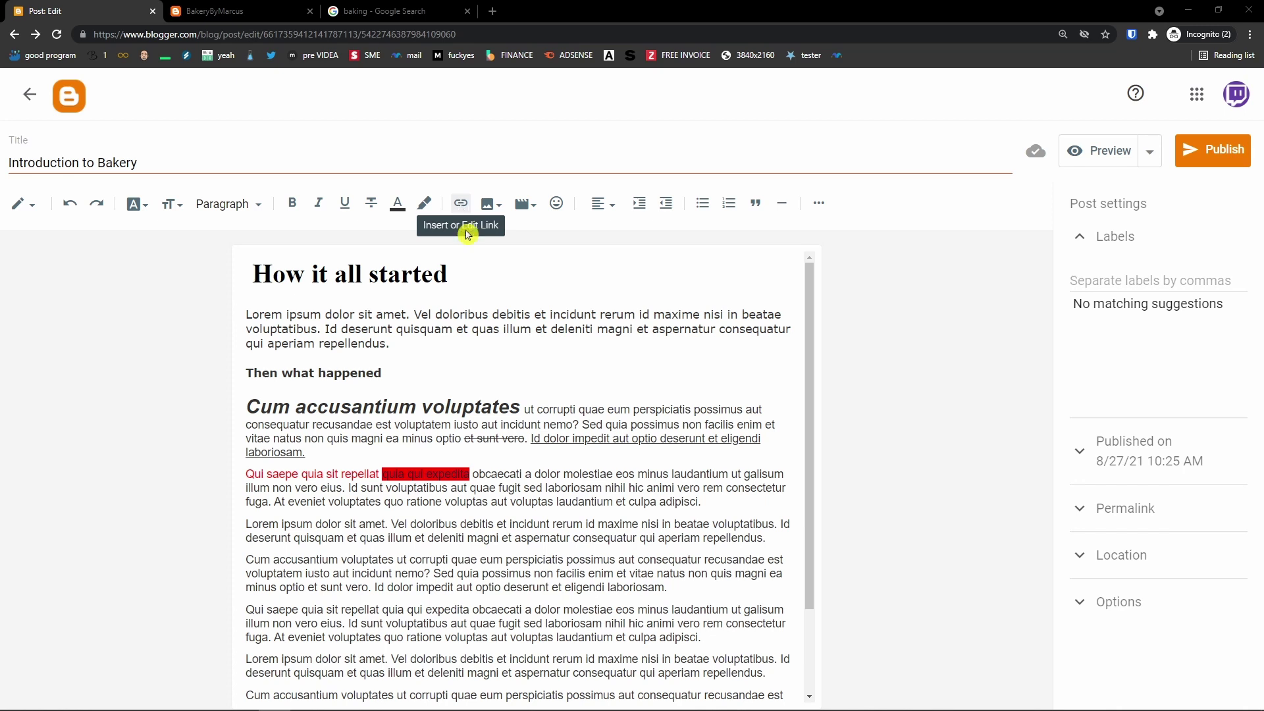
Start inserting a link on the "Then what happened" subheading
{"action": "left_click_drag", "start_coordinate": [409, 379], "coordinate": [244, 374]}
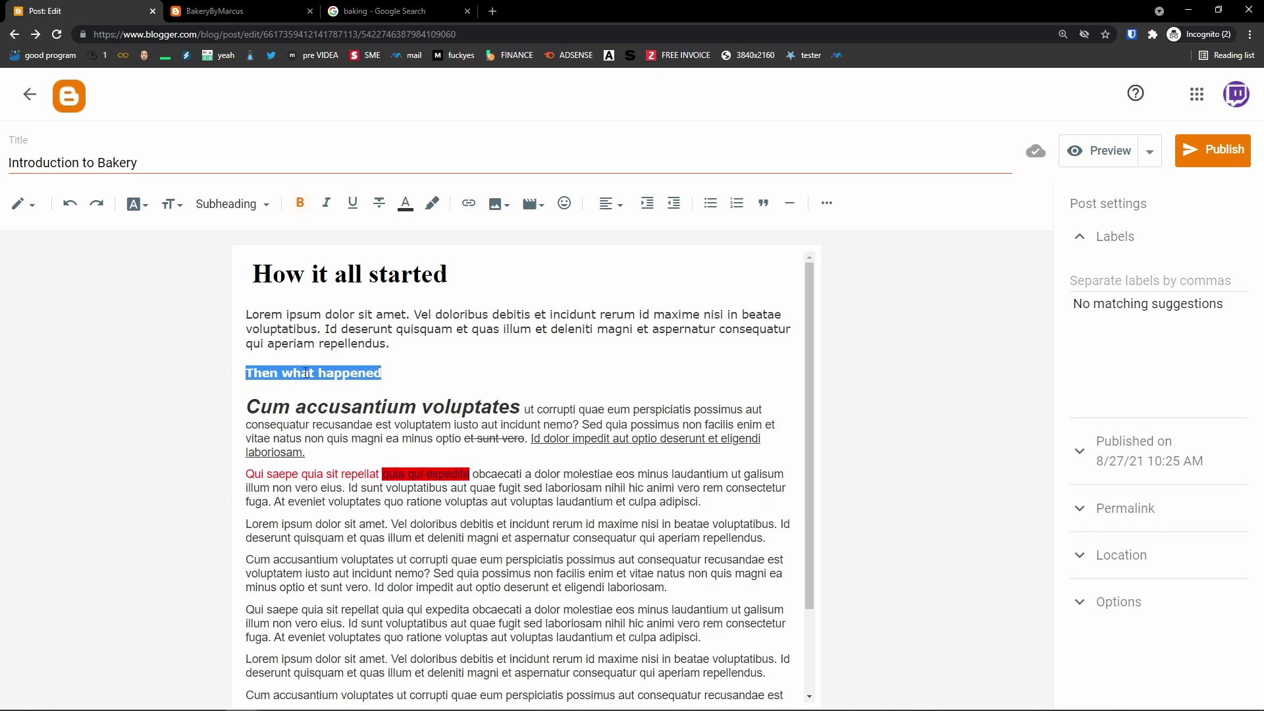
{"action": "left_click", "coordinate": [468, 204]}
{"action": "left_click", "coordinate": [590, 357]}
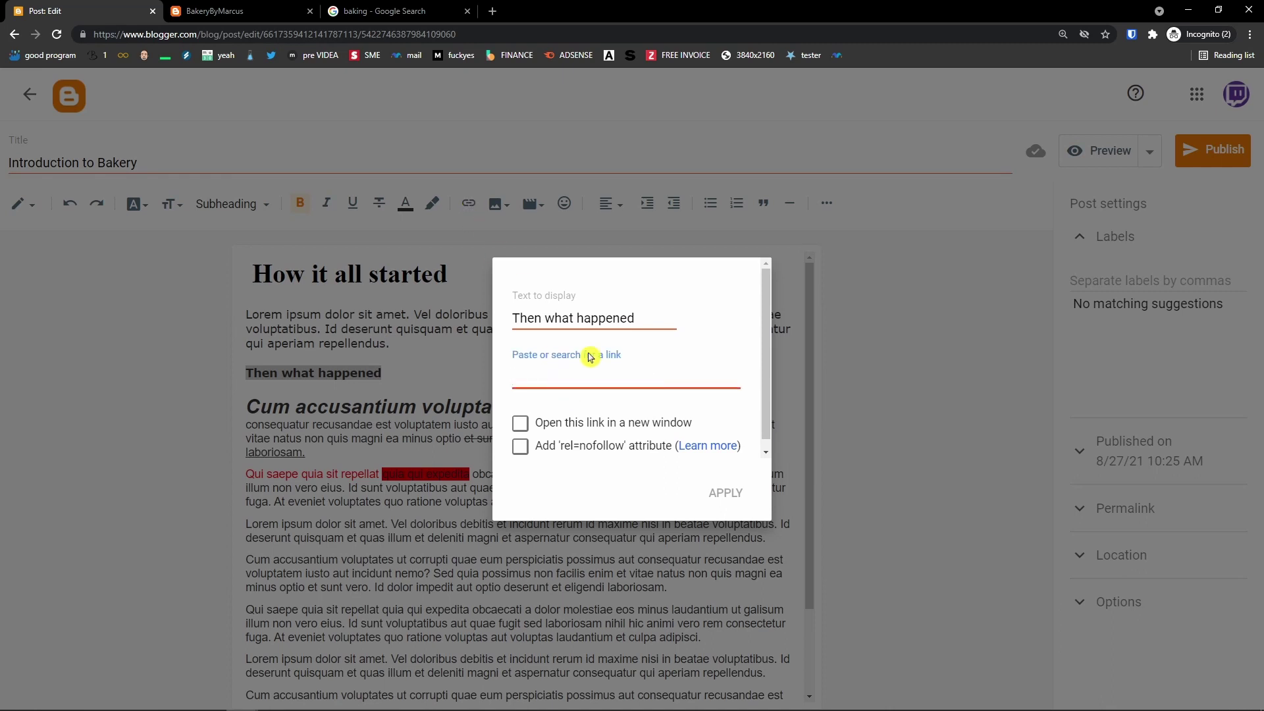
Switch to the Google Search browser tab, open YouTube there and search for "baking"
{"action": "left_click", "coordinate": [339, 11]}
{"action": "left_click", "coordinate": [340, 37]}
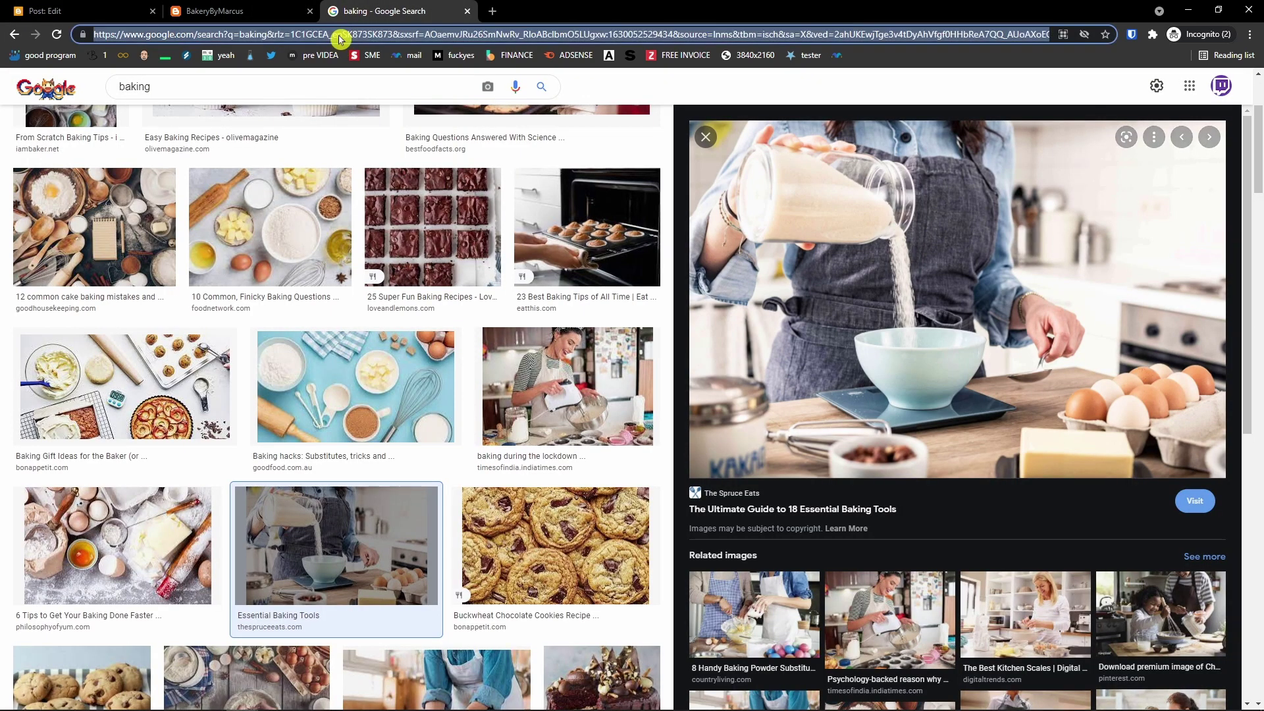
{"action": "type", "text": "youtube"}
{"action": "key", "text": "Return"}
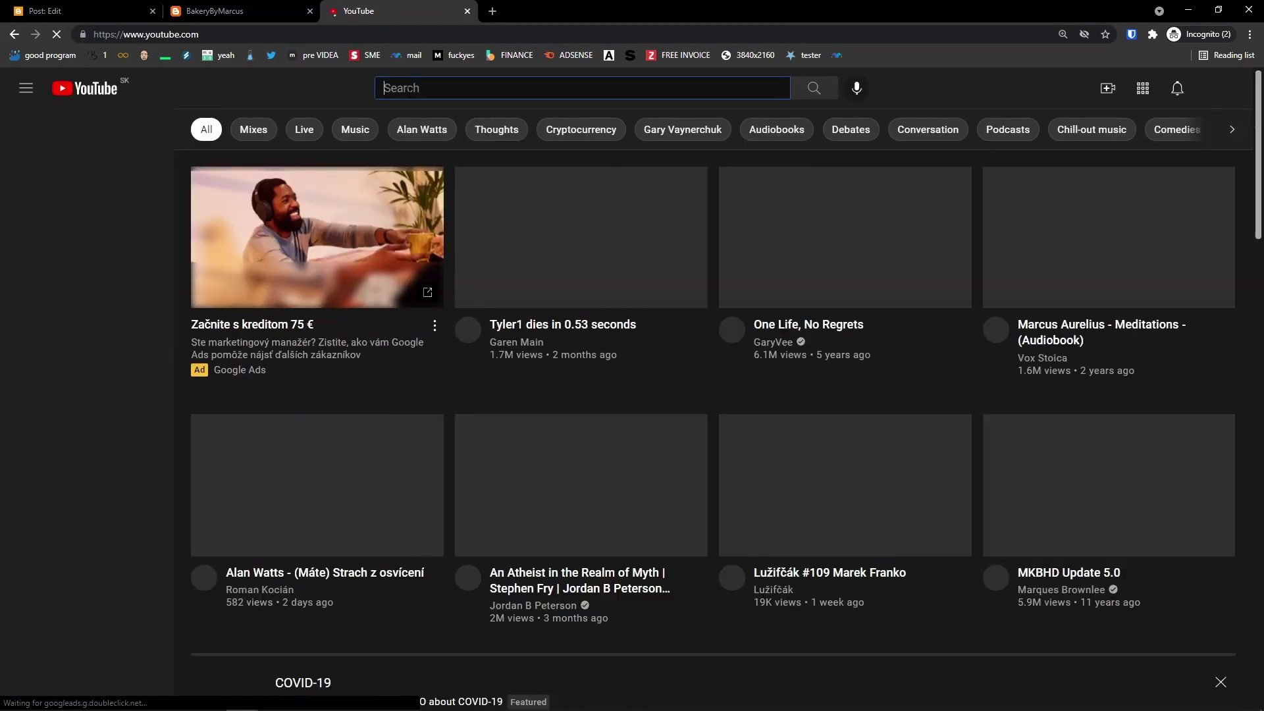
{"action": "type", "text": "b"}
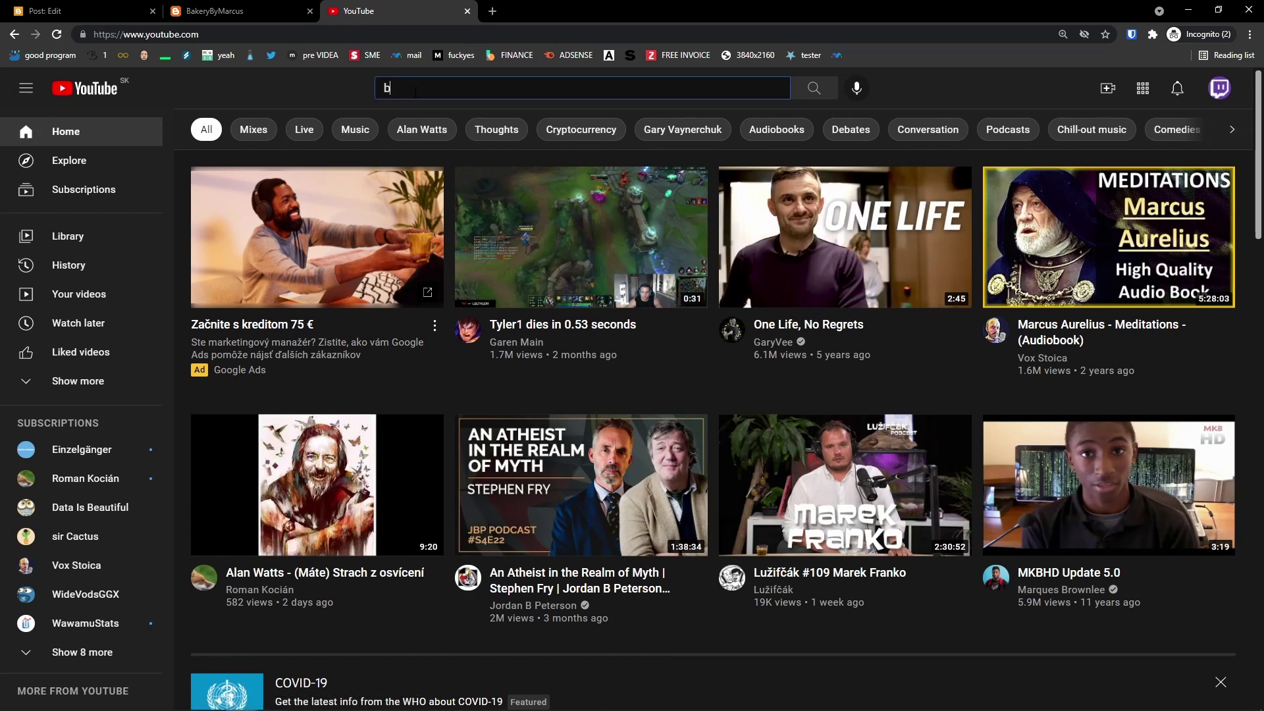
{"action": "type", "text": "aking"}
{"action": "key", "text": "Return"}
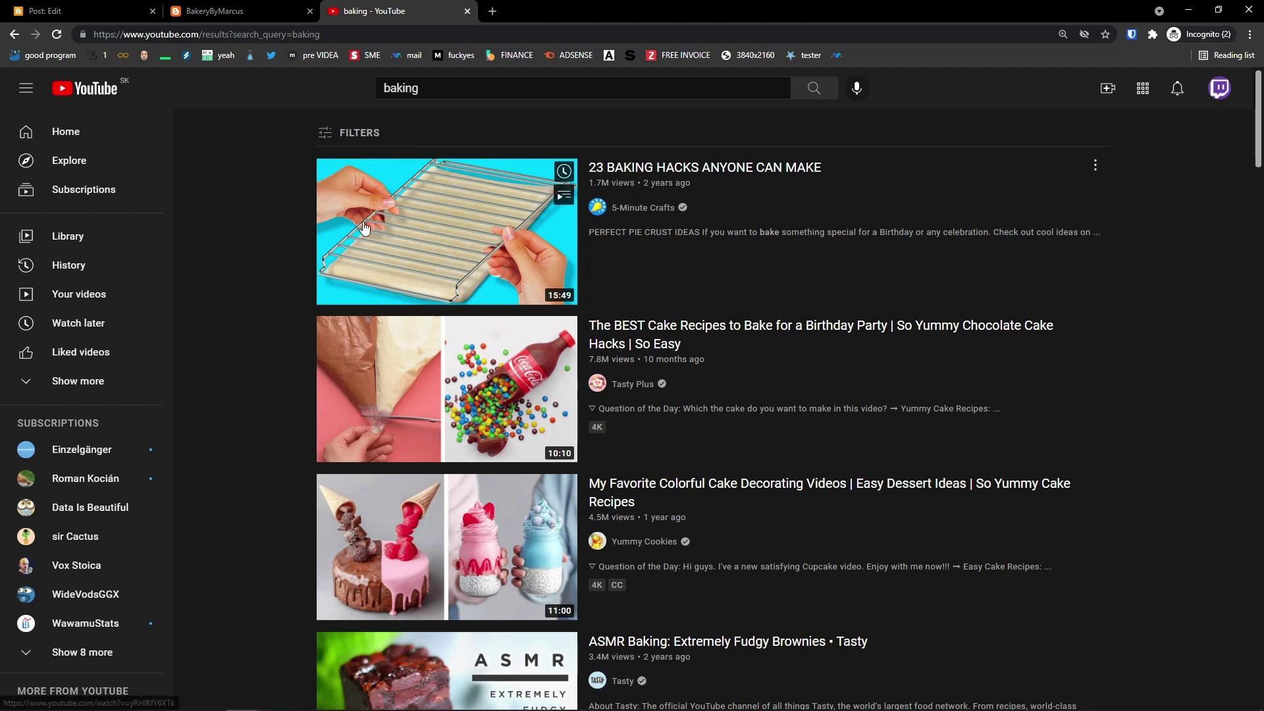
Open the video "ASMR Baking: Extremely Fudgy Brownies • Tasty", copy its address and return to the search results
{"action": "scroll", "coordinate": [401, 210], "scroll_direction": "down", "scroll_amount": 7}
{"action": "left_click", "coordinate": [391, 286]}
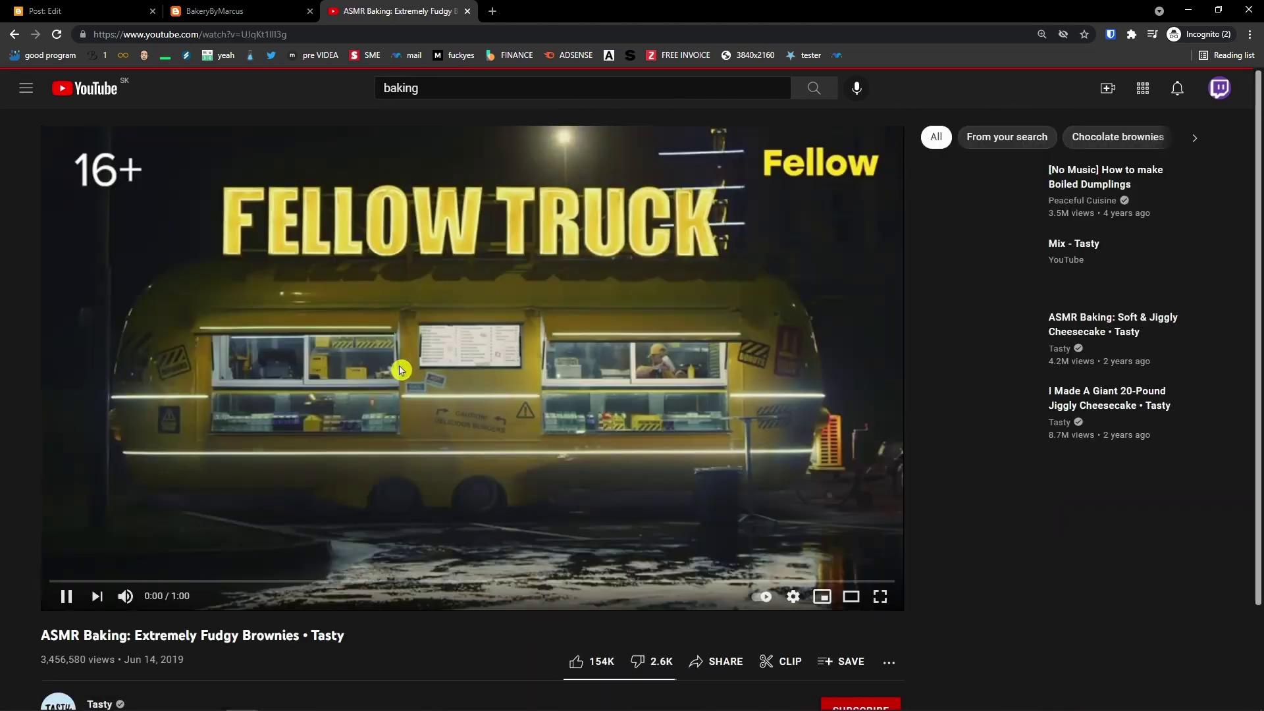
{"action": "left_click", "coordinate": [95, 34]}
{"action": "left_click", "coordinate": [15, 36]}
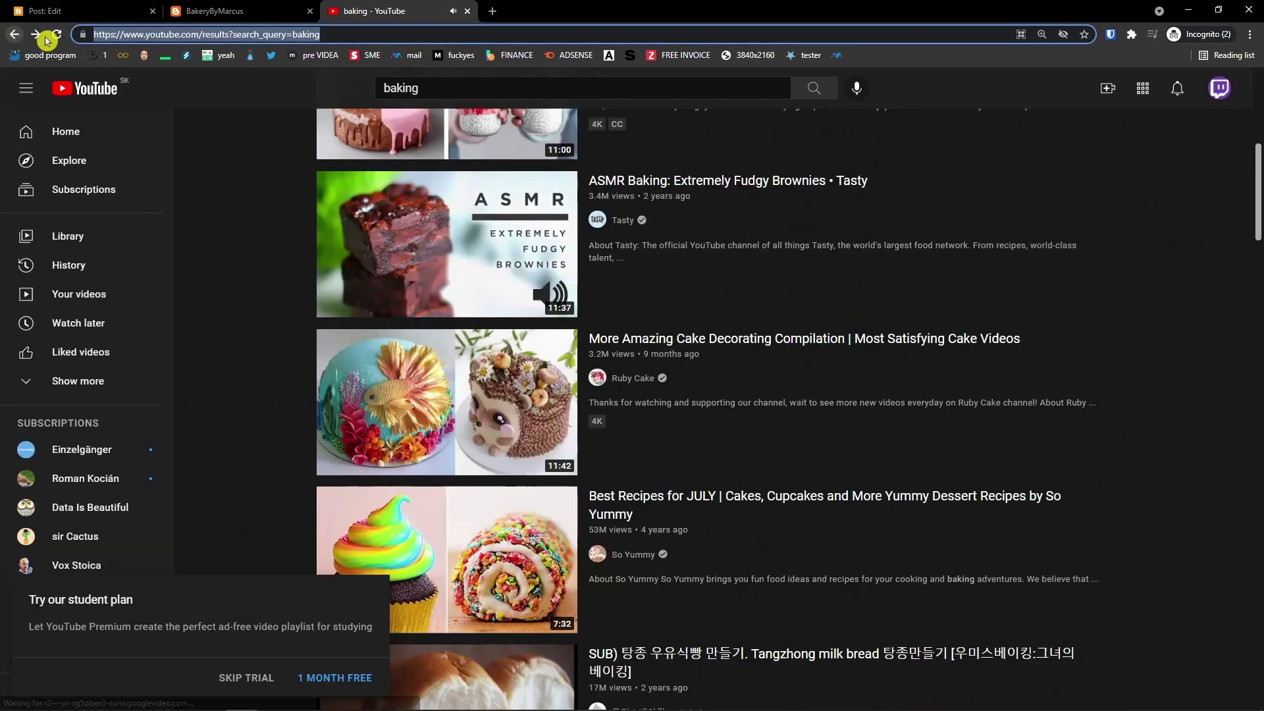
Back in the Blogger post, link "Then what happened" to the copied YouTube address and set it to open in a new window
{"action": "left_click", "coordinate": [198, 12]}
{"action": "left_click", "coordinate": [107, 19]}
{"action": "key", "text": "ctrl+v"}
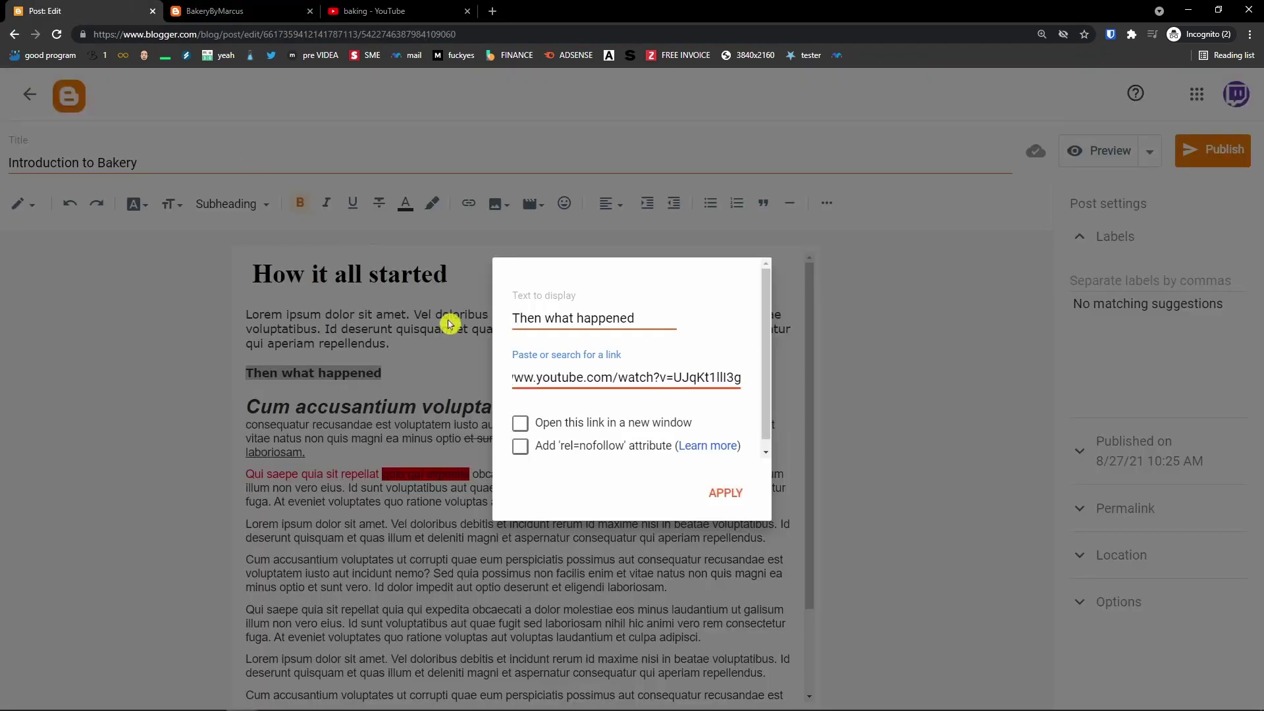
{"action": "left_click", "coordinate": [520, 424]}
{"action": "scroll", "coordinate": [583, 441], "scroll_direction": "down", "scroll_amount": 1}
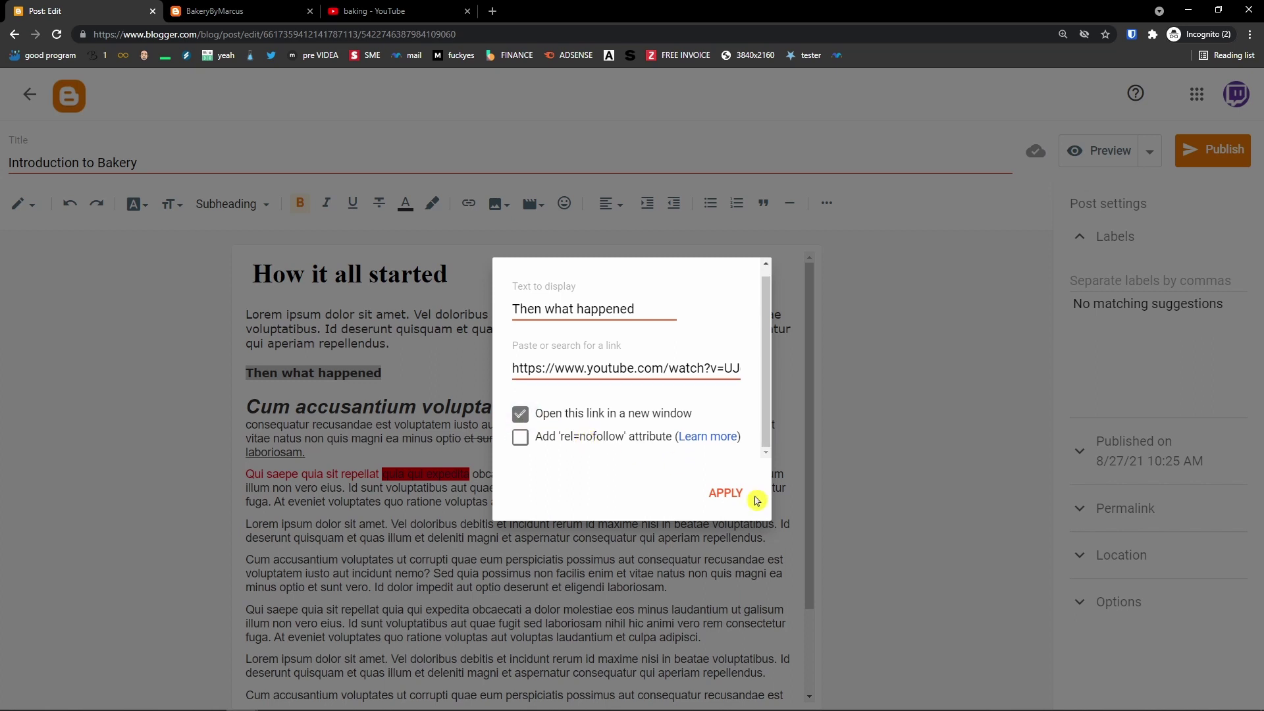
{"action": "left_click", "coordinate": [726, 506]}
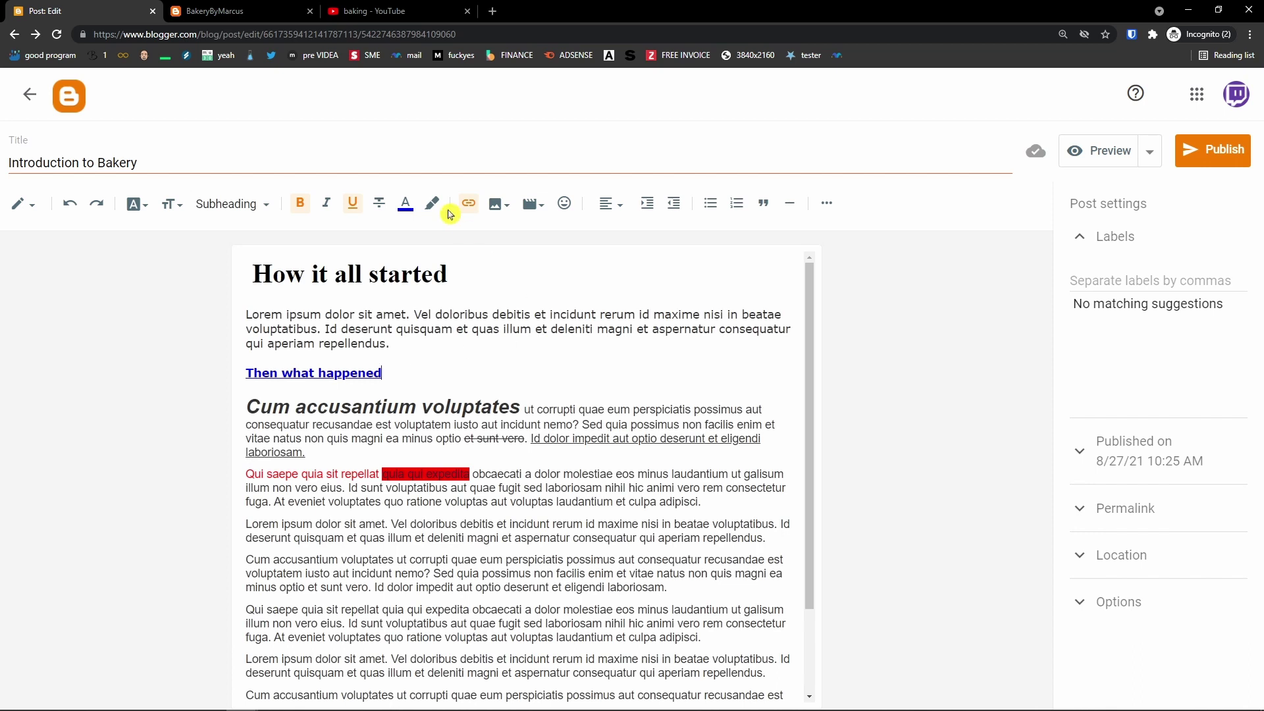
Add two blank lines after the second paragraph beginning "Cum accusantium voluptates" in the post body
{"action": "scroll", "coordinate": [502, 308], "scroll_direction": "down", "scroll_amount": 2}
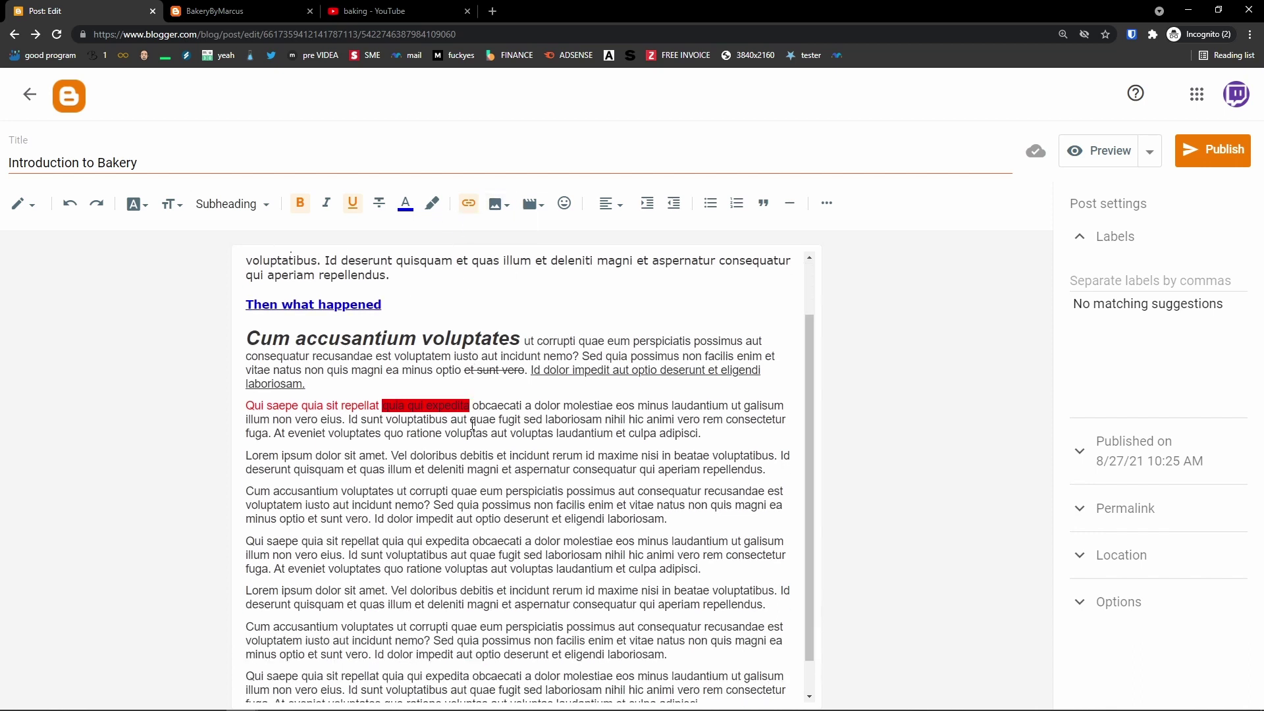
{"action": "scroll", "coordinate": [593, 395], "scroll_direction": "up", "scroll_amount": 2}
{"action": "scroll", "coordinate": [661, 469], "scroll_direction": "down", "scroll_amount": 2}
{"action": "left_click", "coordinate": [677, 485]}
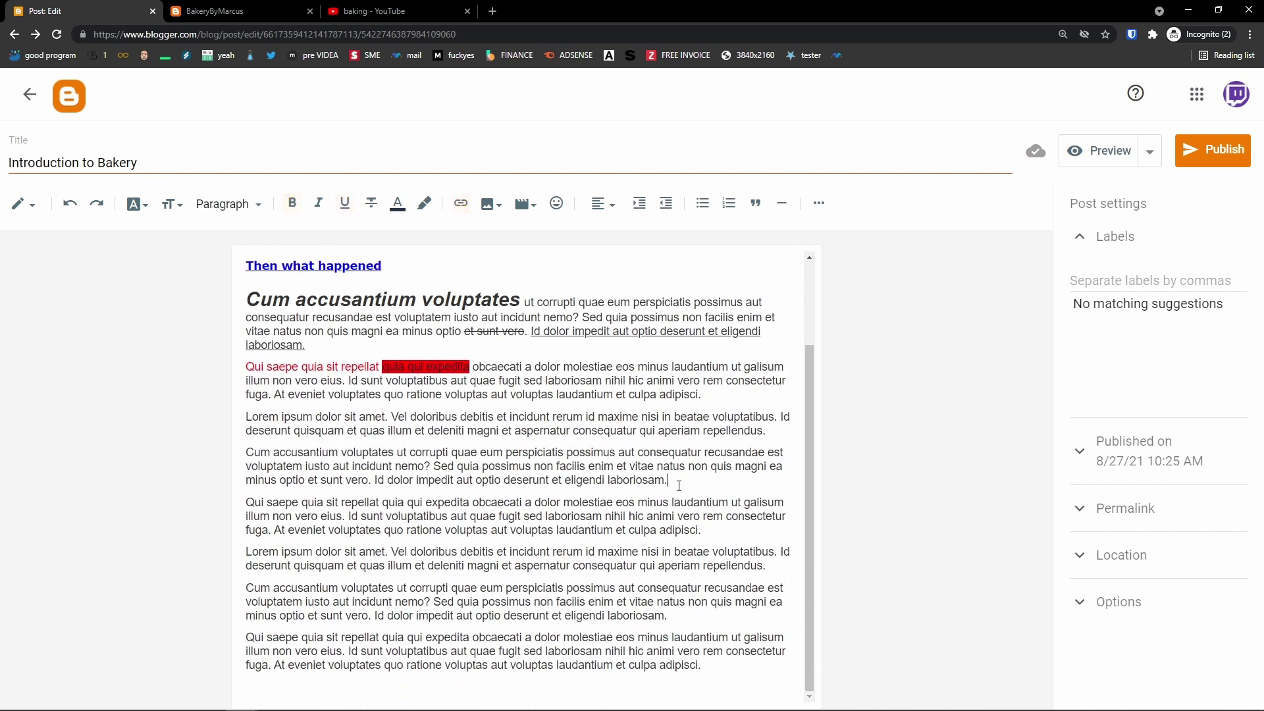
{"action": "key", "text": "Return"}
{"action": "key", "text": "Return"}
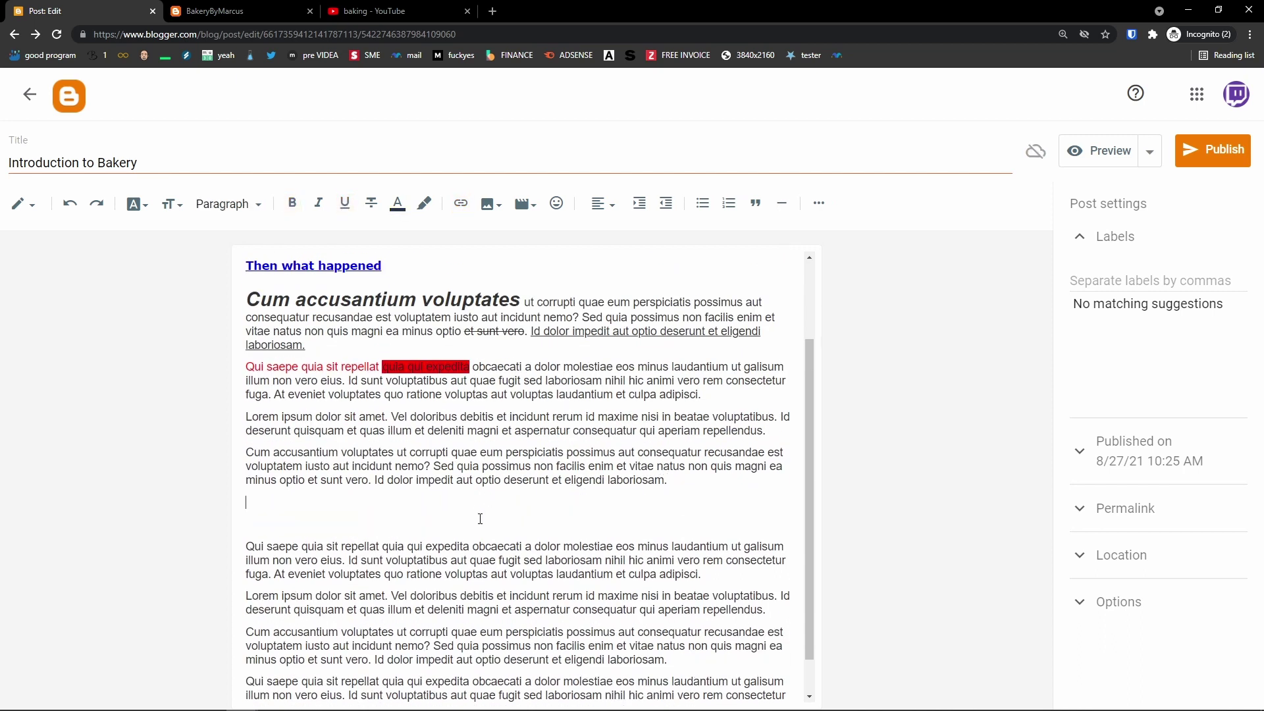
Upload the essential-baking-tools-explained-digital-scale image from the computer's Desktop folder as a post image
{"action": "left_click", "coordinate": [499, 205]}
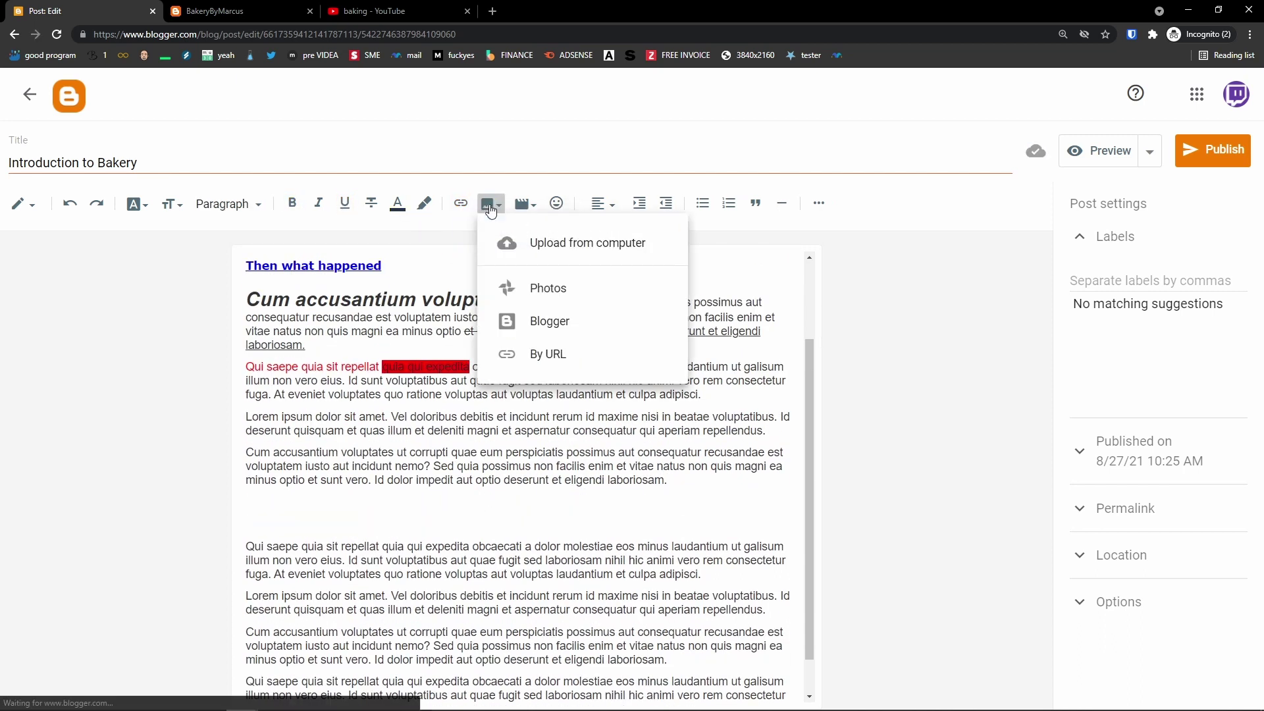
{"action": "left_click", "coordinate": [503, 206]}
{"action": "left_click", "coordinate": [503, 207]}
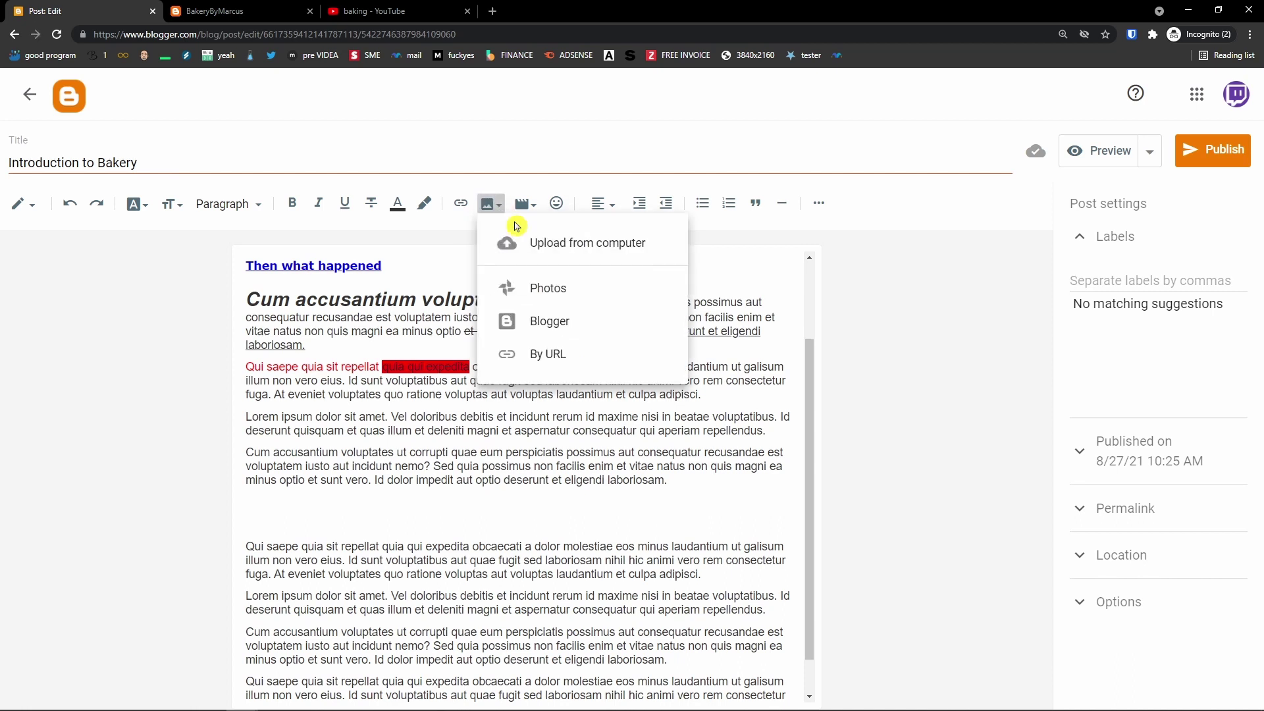
{"action": "left_click", "coordinate": [557, 243]}
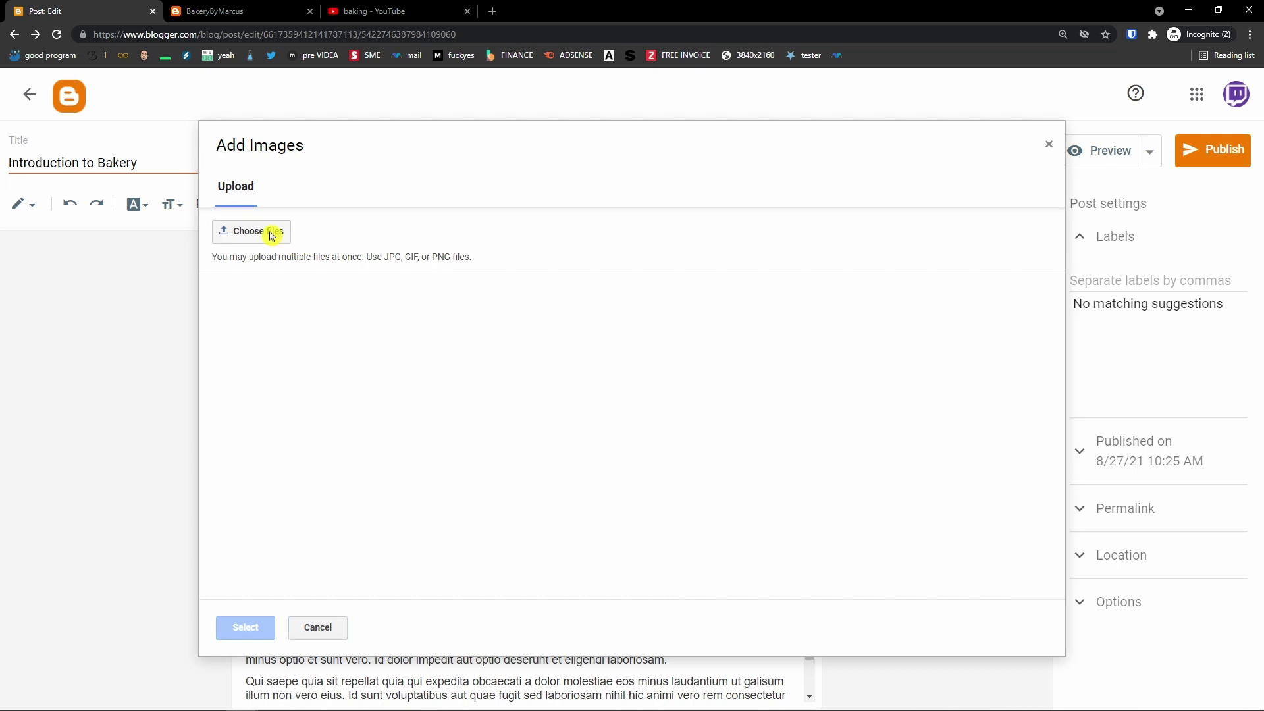
{"action": "left_click", "coordinate": [273, 231]}
{"action": "scroll", "coordinate": [285, 257], "scroll_direction": "down", "scroll_amount": 2}
{"action": "scroll", "coordinate": [285, 250], "scroll_direction": "down", "scroll_amount": 3}
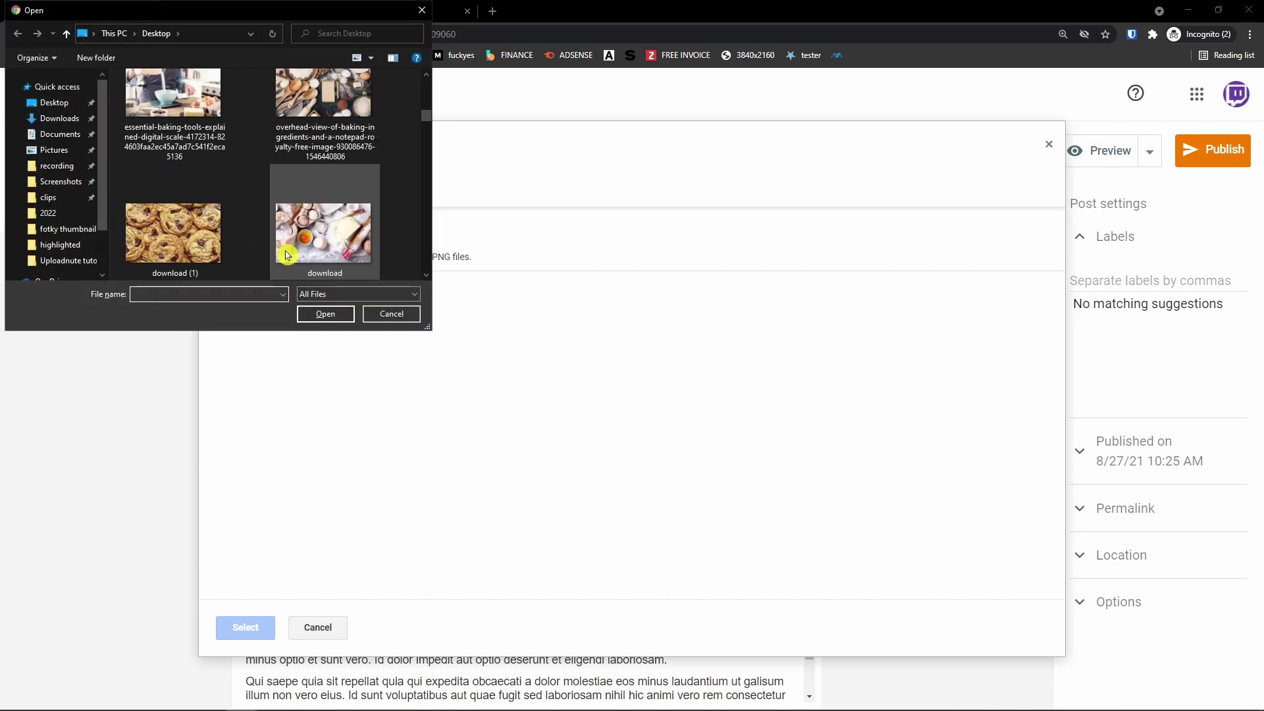
{"action": "scroll", "coordinate": [280, 249], "scroll_direction": "up", "scroll_amount": 2}
{"action": "double_click", "coordinate": [230, 237]}
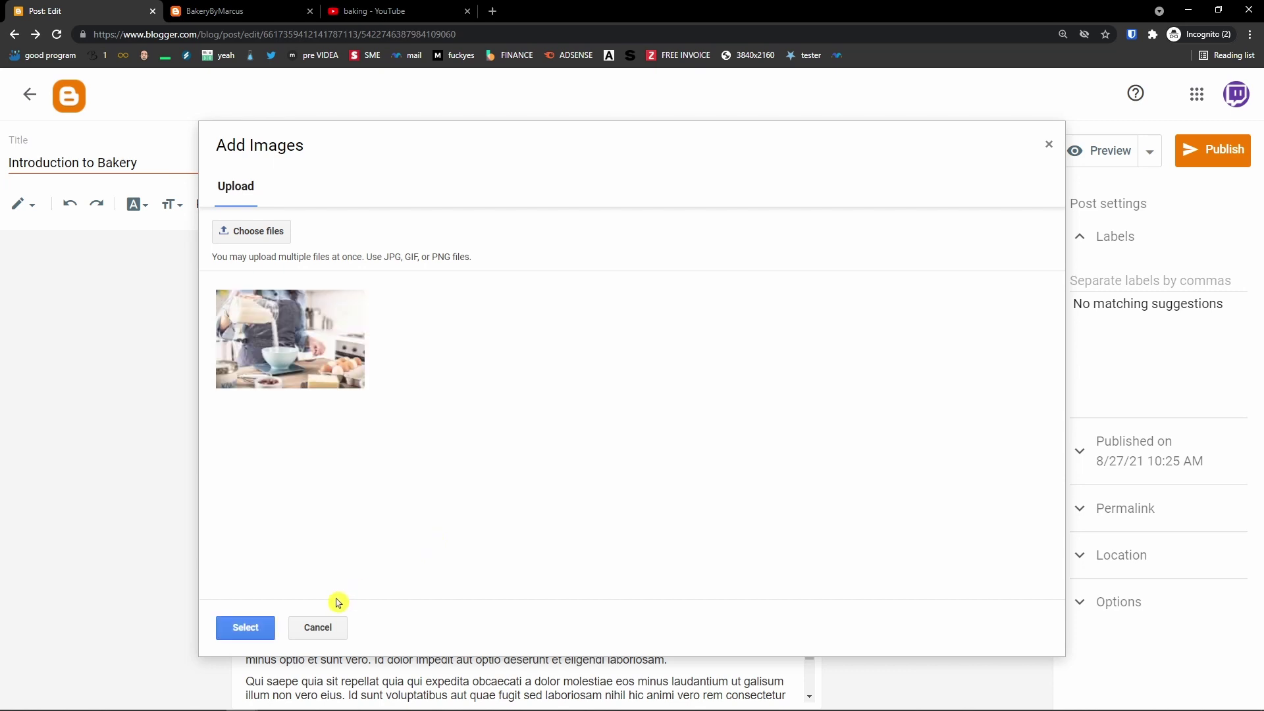
Insert the uploaded baking photo at the blank lines in the post body
{"action": "left_click", "coordinate": [258, 627]}
{"action": "left_click", "coordinate": [319, 581]}
{"action": "left_click", "coordinate": [206, 580]}
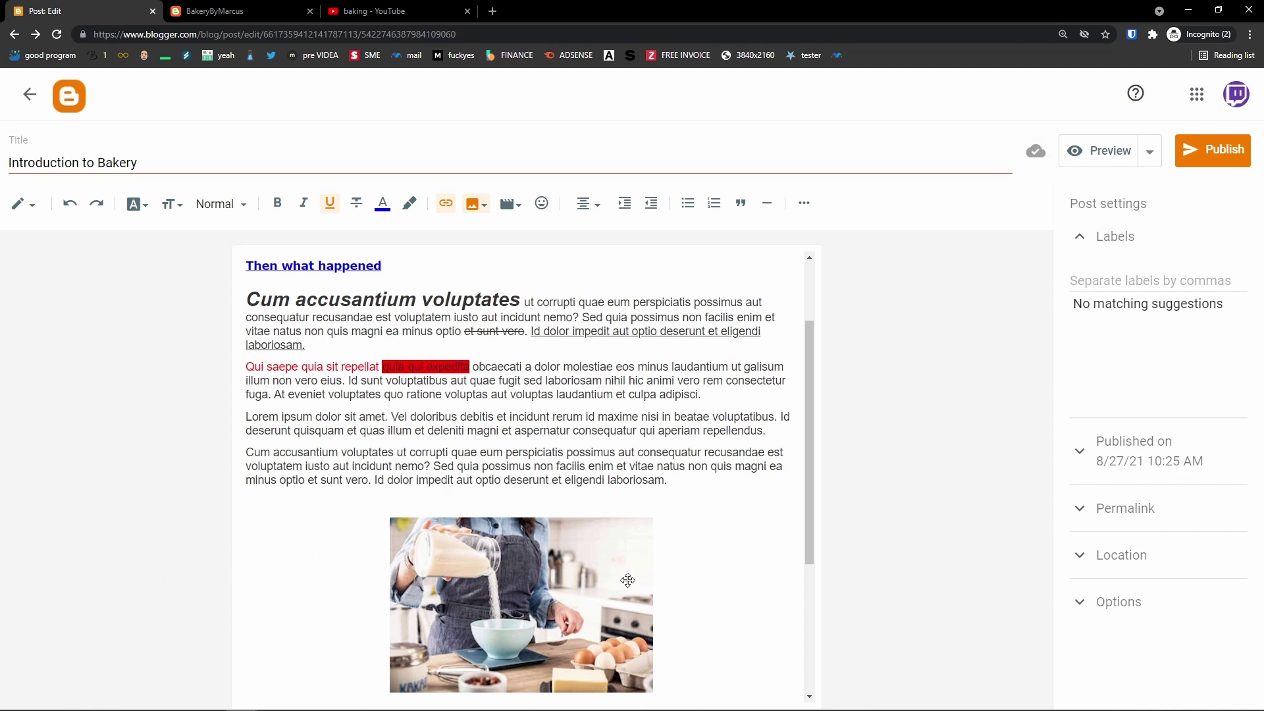
Set the size of the baking photo in the post body to Large
{"action": "left_click_drag", "start_coordinate": [817, 521], "coordinate": [811, 601]}
{"action": "left_click", "coordinate": [461, 520]}
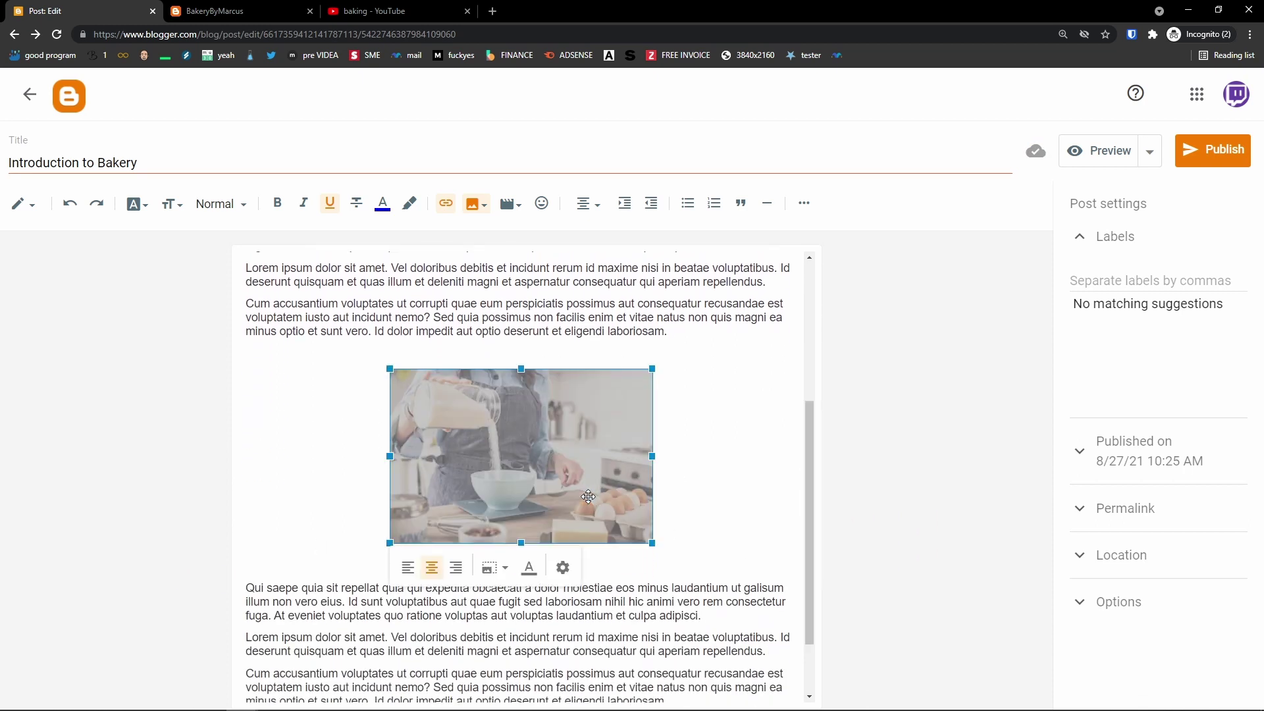
{"action": "left_click", "coordinate": [502, 570]}
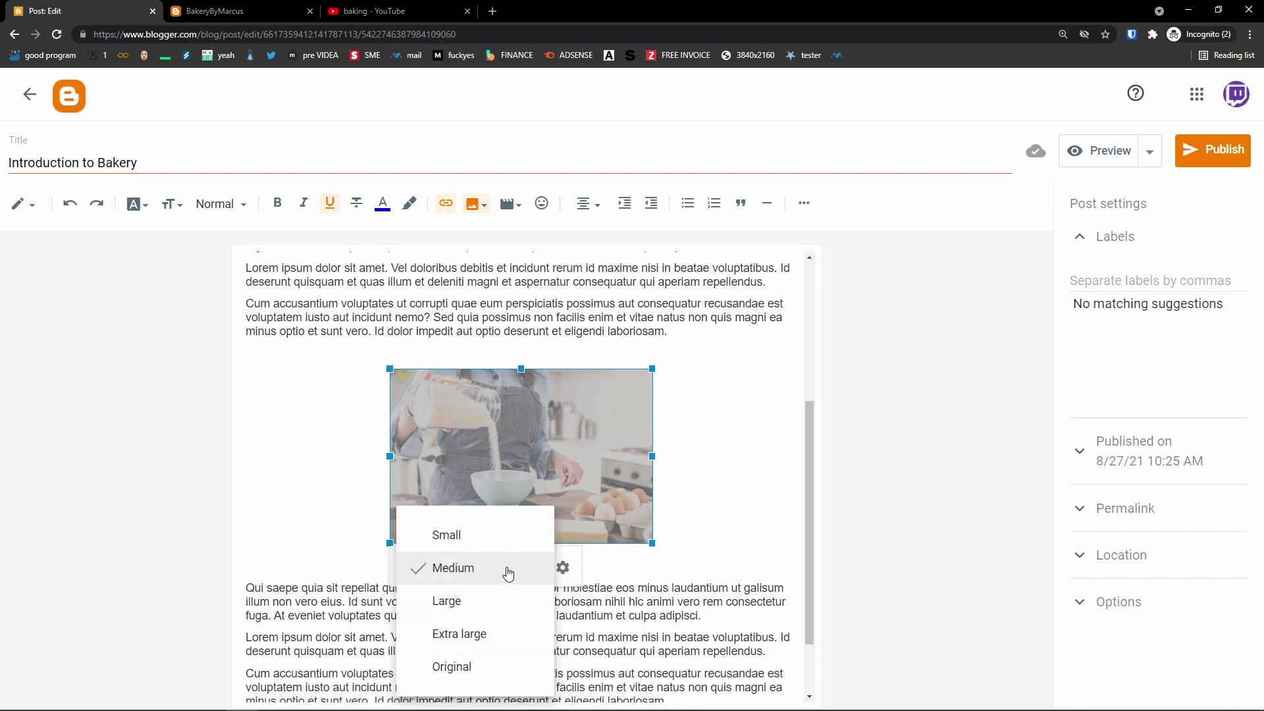
{"action": "left_click", "coordinate": [503, 613]}
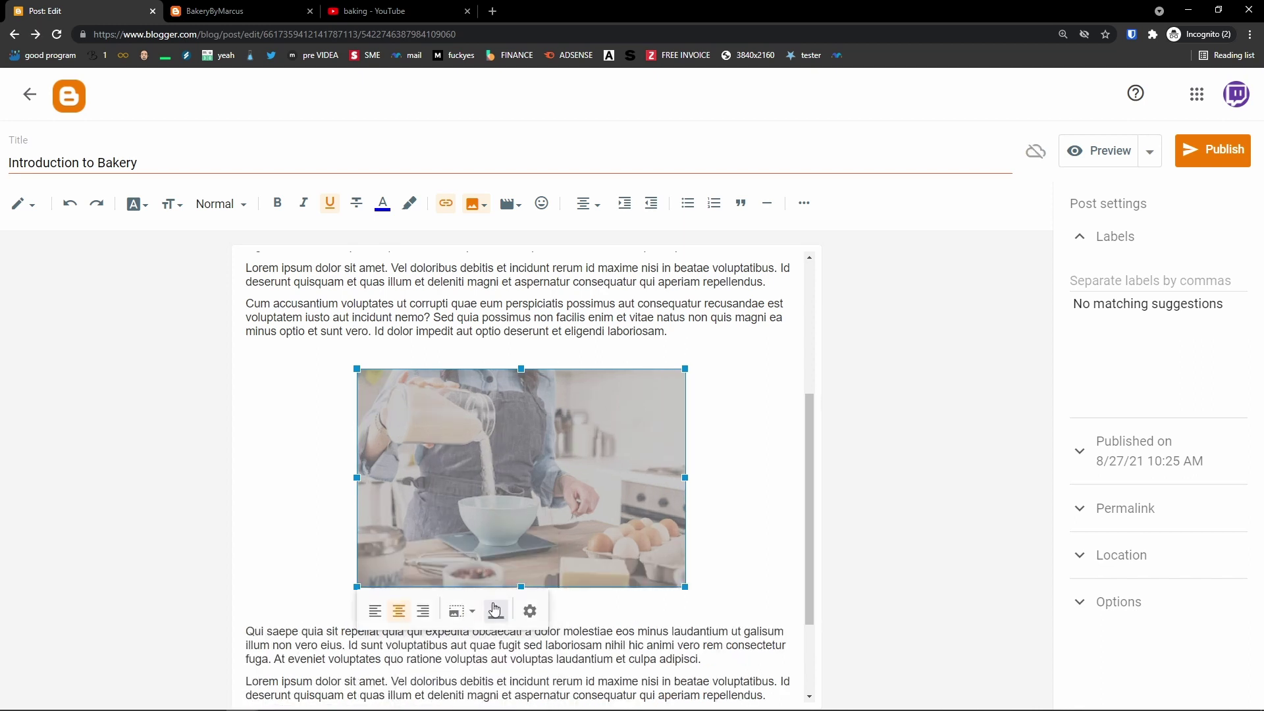
Try the baking photo at Extra large size and return it to Large
{"action": "left_click", "coordinate": [498, 607]}
{"action": "left_click", "coordinate": [508, 632]}
{"action": "scroll", "coordinate": [551, 595], "scroll_direction": "down", "scroll_amount": 4}
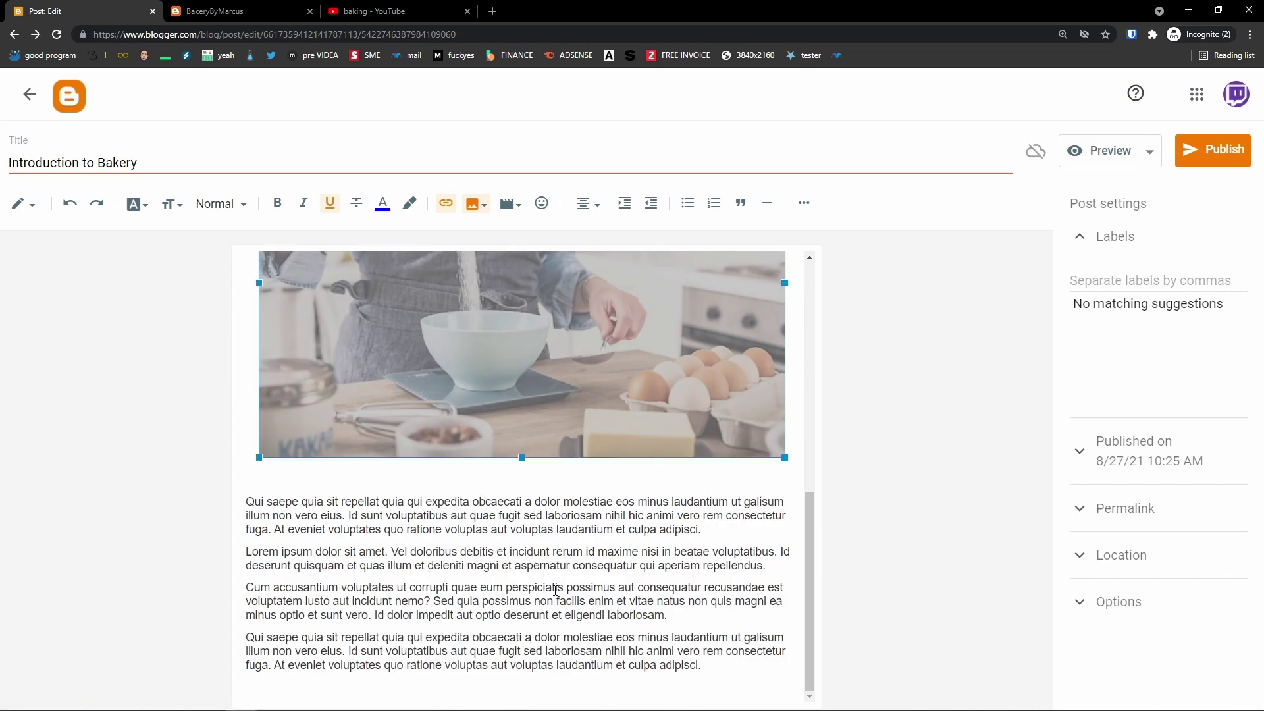
{"action": "scroll", "coordinate": [510, 511], "scroll_direction": "up", "scroll_amount": 2}
{"action": "left_click", "coordinate": [371, 613]}
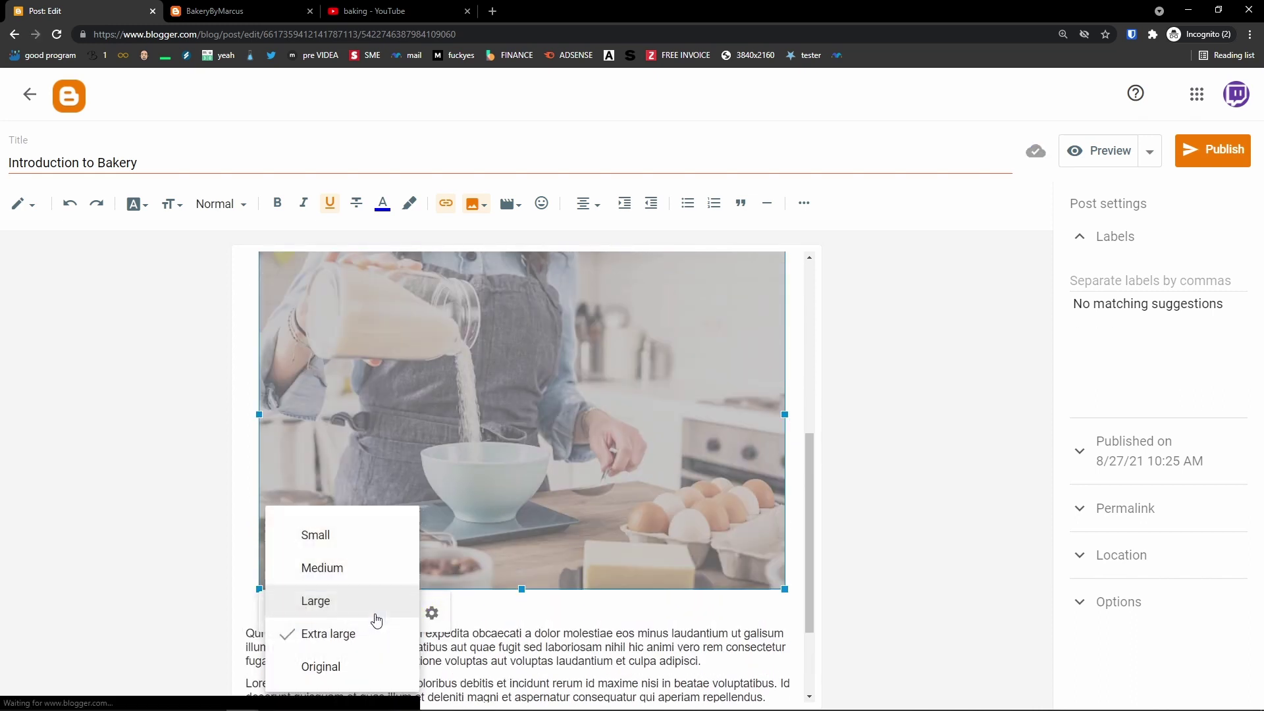
{"action": "left_click", "coordinate": [376, 599]}
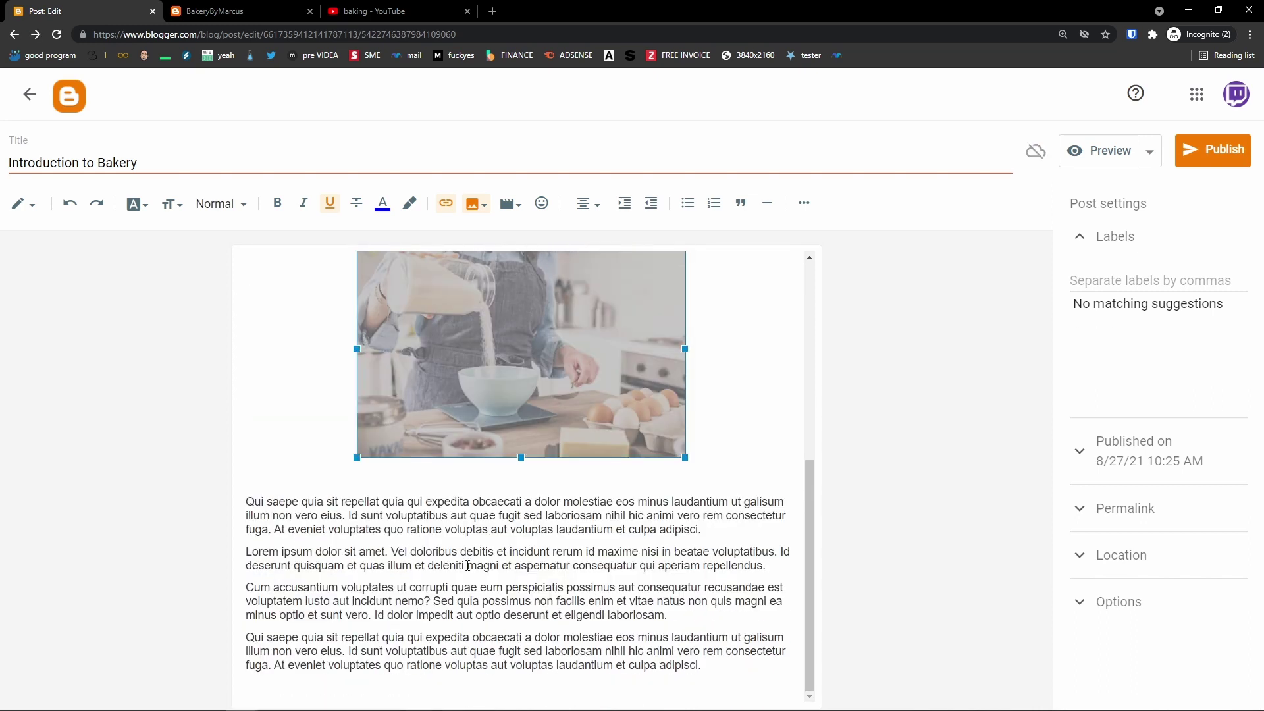
{"action": "scroll", "coordinate": [523, 546], "scroll_direction": "up", "scroll_amount": 1}
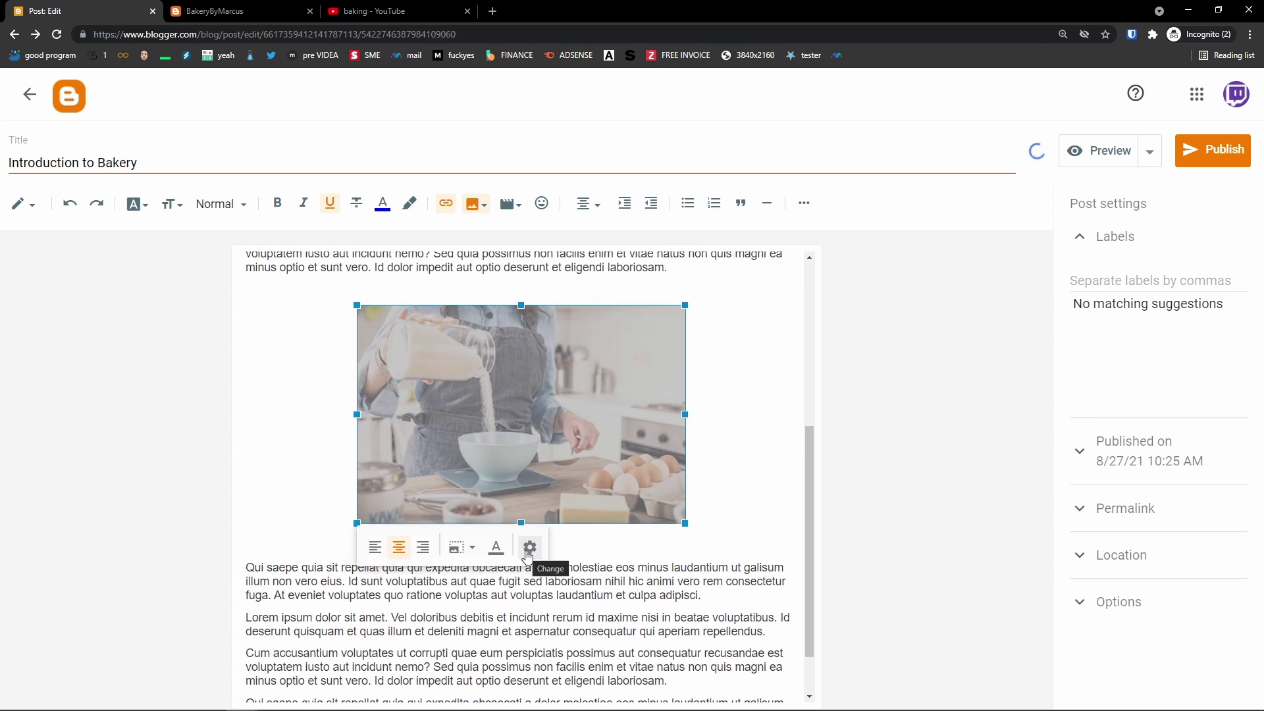
Examine the baking photo's alt text, title text and size settings without changing them
{"action": "left_click", "coordinate": [530, 549]}
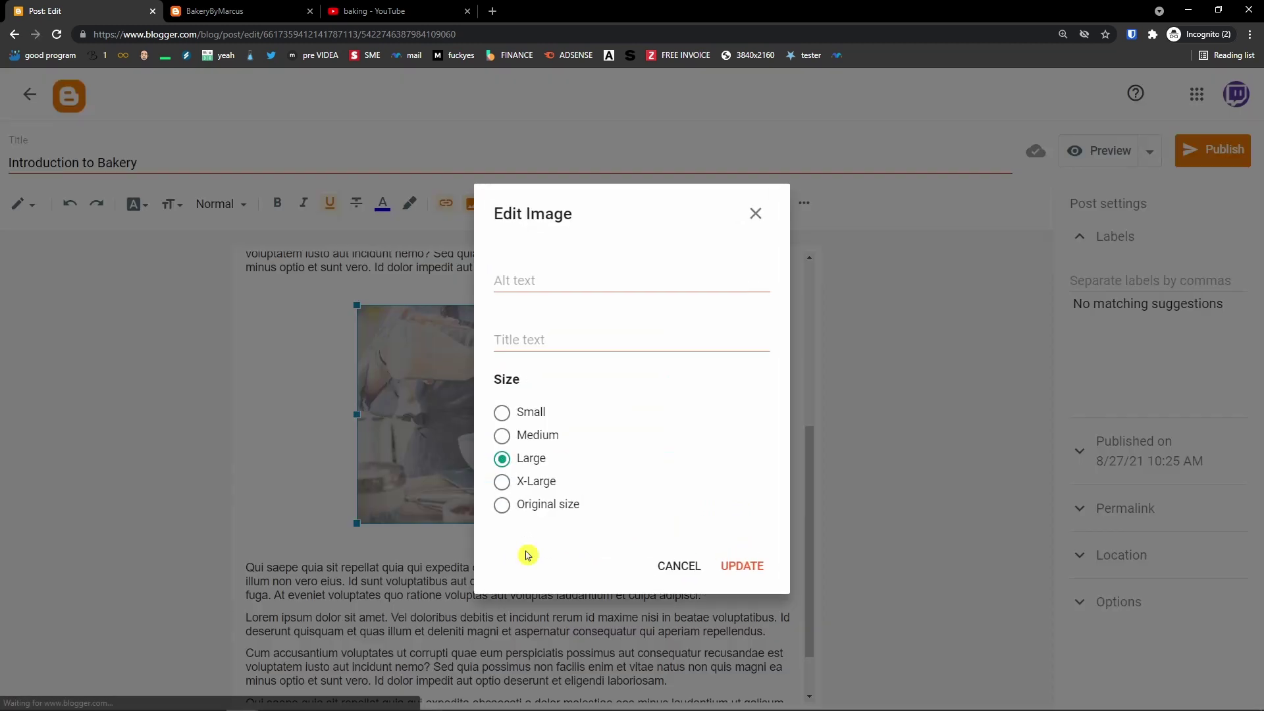
{"action": "left_click", "coordinate": [671, 578]}
{"action": "scroll", "coordinate": [553, 517], "scroll_direction": "up", "scroll_amount": 5}
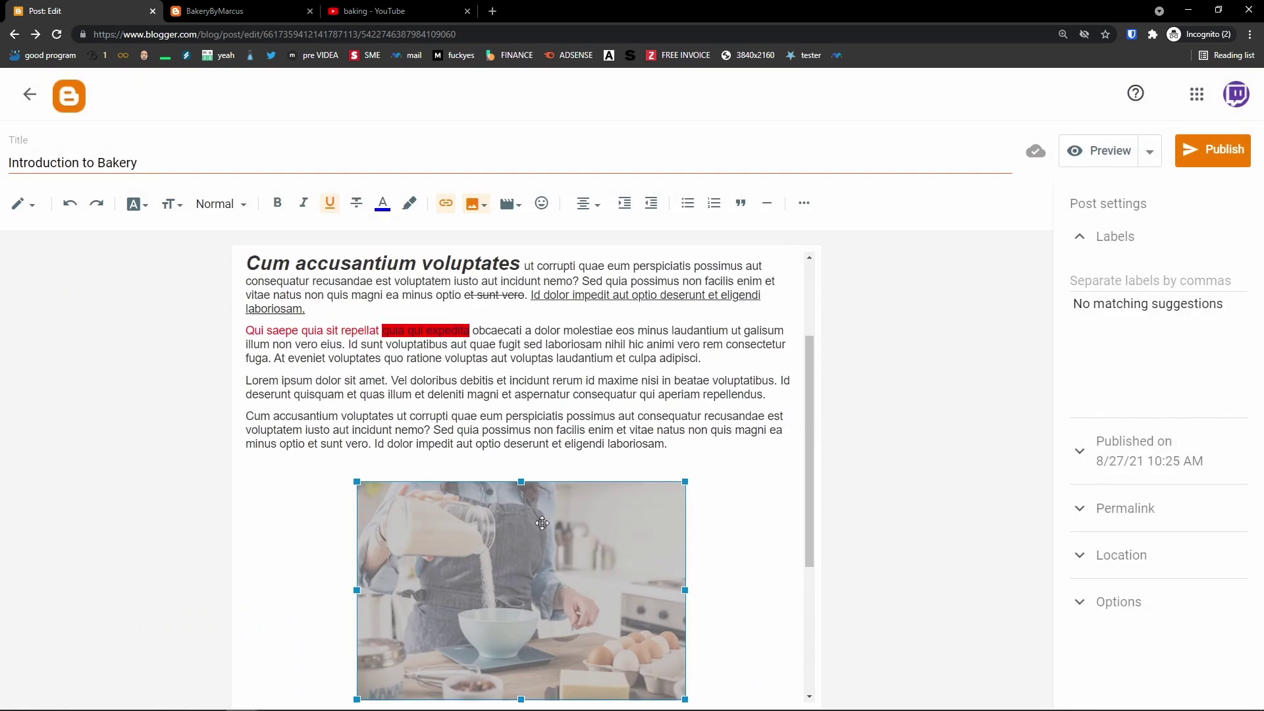
Enlarge the baking photo slightly from its upper-left corner and deselect it
{"action": "scroll", "coordinate": [260, 564], "scroll_direction": "down", "scroll_amount": 2}
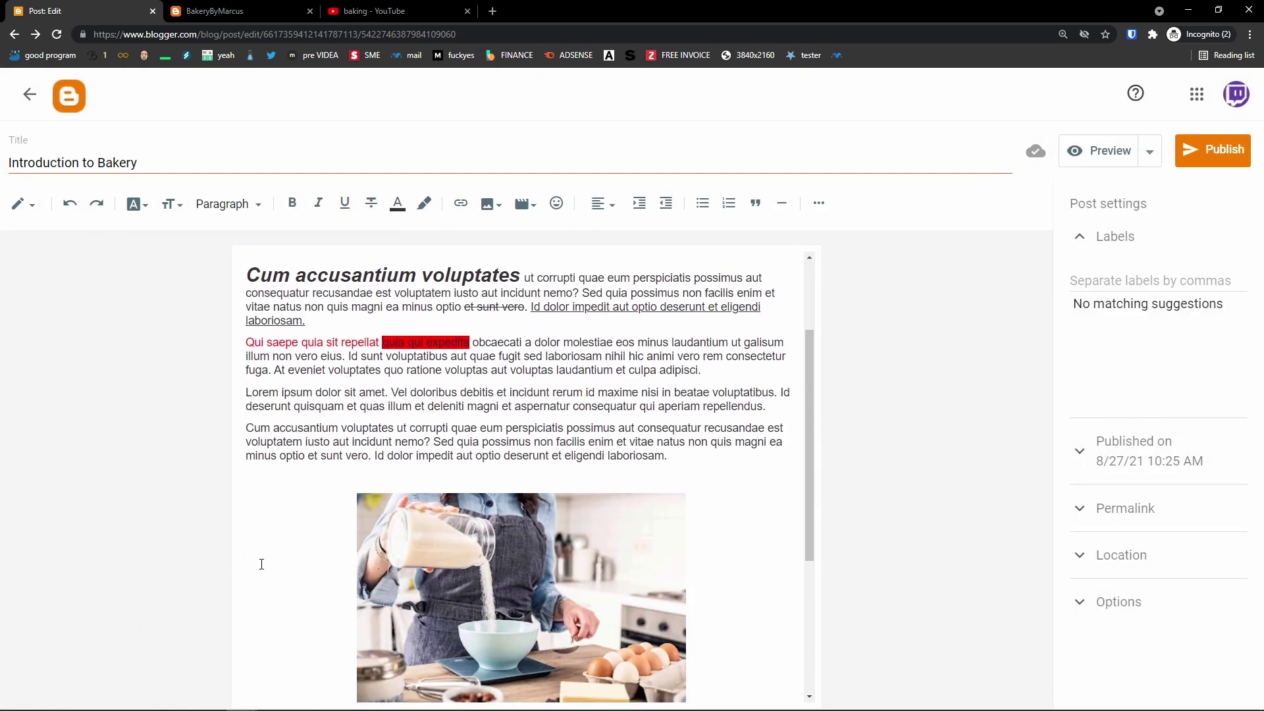
{"action": "left_click", "coordinate": [369, 570]}
{"action": "left_click_drag", "start_coordinate": [362, 499], "coordinate": [333, 474]}
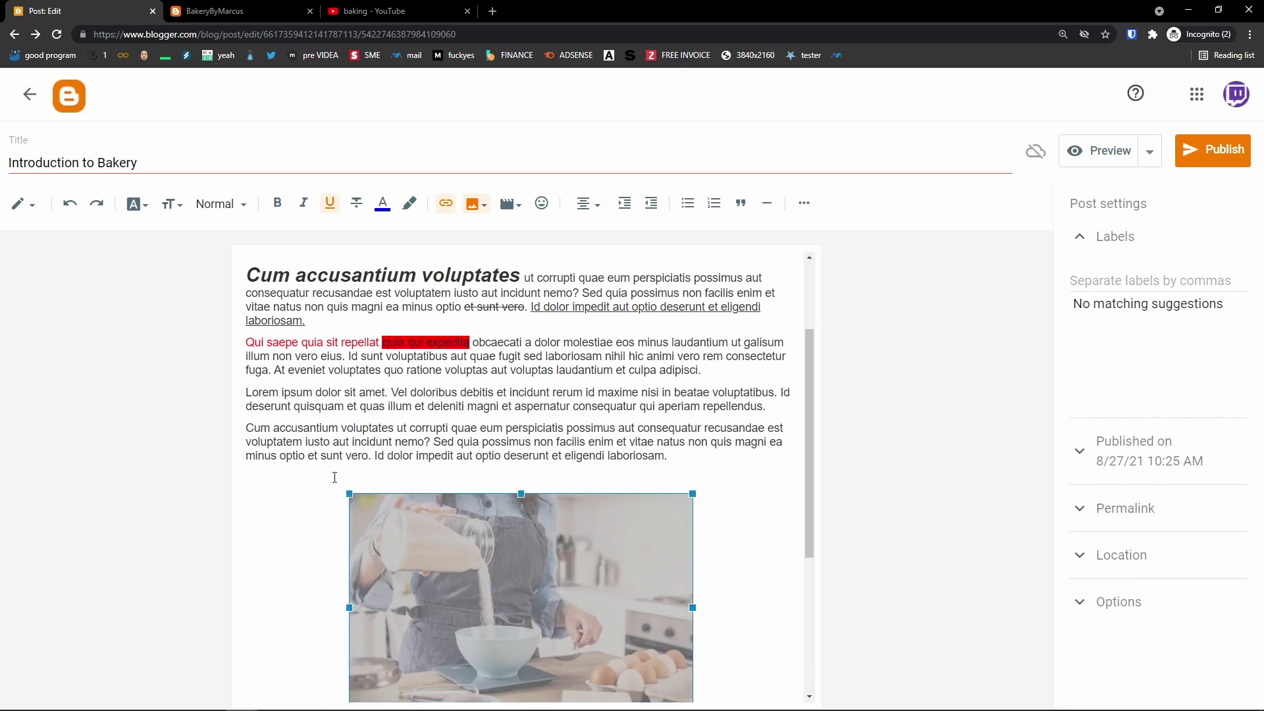
{"action": "right_click", "coordinate": [367, 515]}
{"action": "left_click", "coordinate": [218, 512]}
{"action": "scroll", "coordinate": [246, 575], "scroll_direction": "up", "scroll_amount": 1}
{"action": "scroll", "coordinate": [395, 569], "scroll_direction": "down", "scroll_amount": 3}
{"action": "left_click", "coordinate": [414, 568]}
{"action": "scroll", "coordinate": [413, 568], "scroll_direction": "down", "scroll_amount": 2}
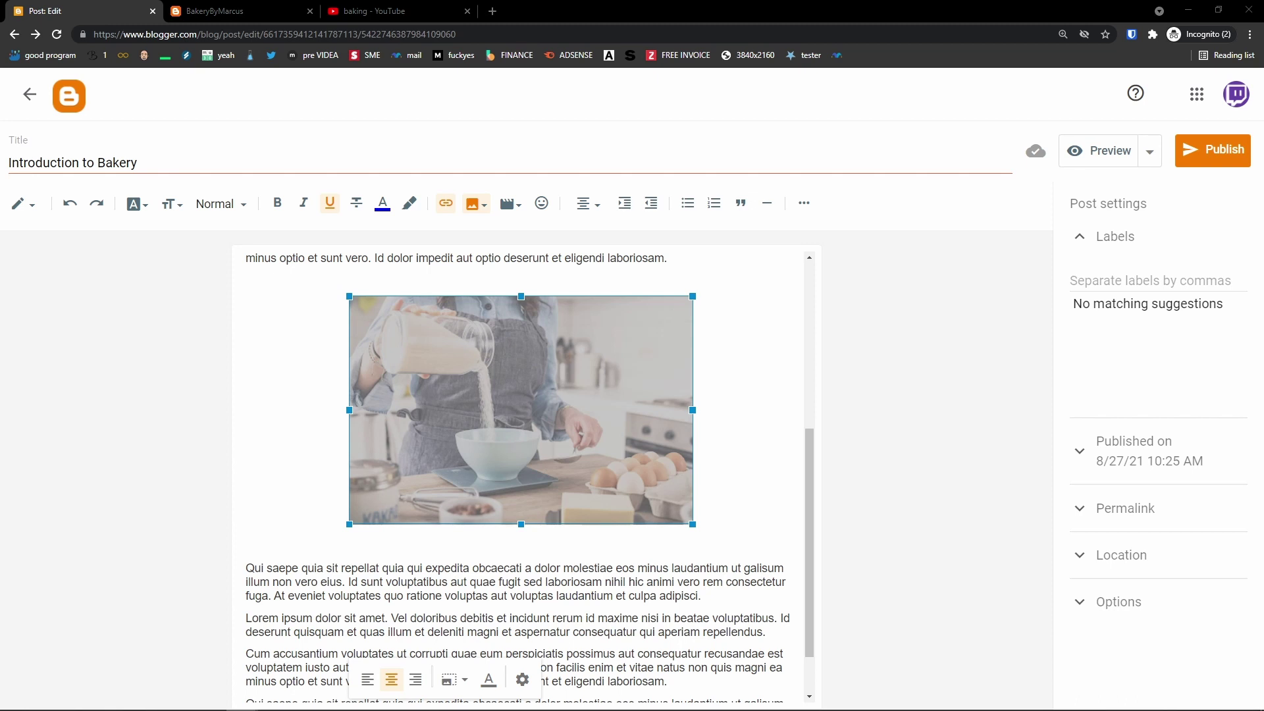
{"action": "left_click", "coordinate": [274, 364]}
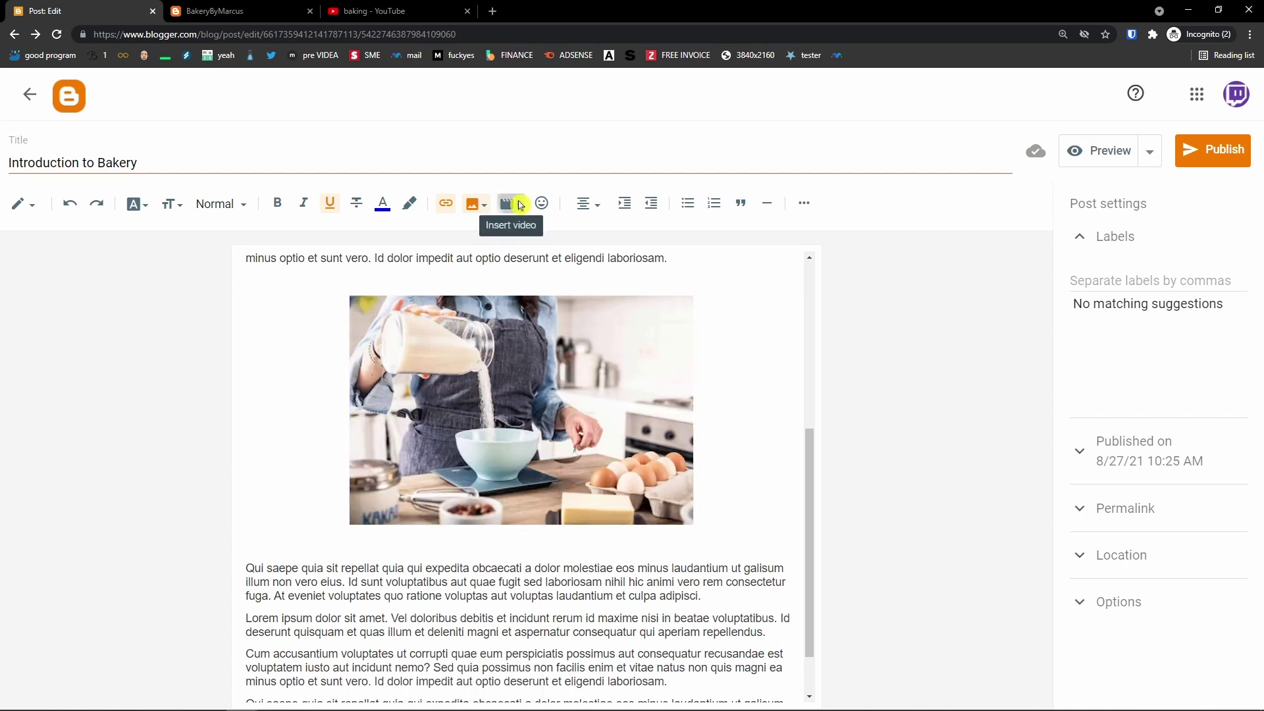
Examine the available video sources and the special characters picker without inserting anything
{"action": "left_click", "coordinate": [520, 205]}
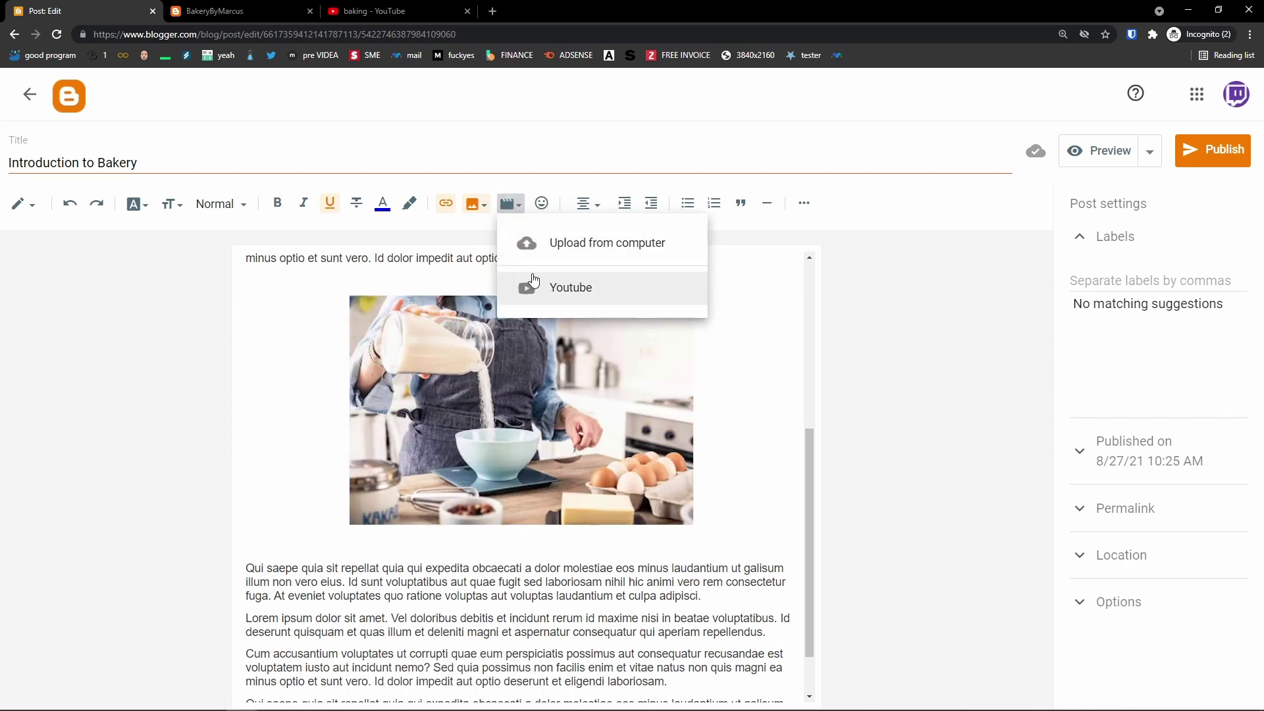
{"action": "left_click", "coordinate": [310, 333]}
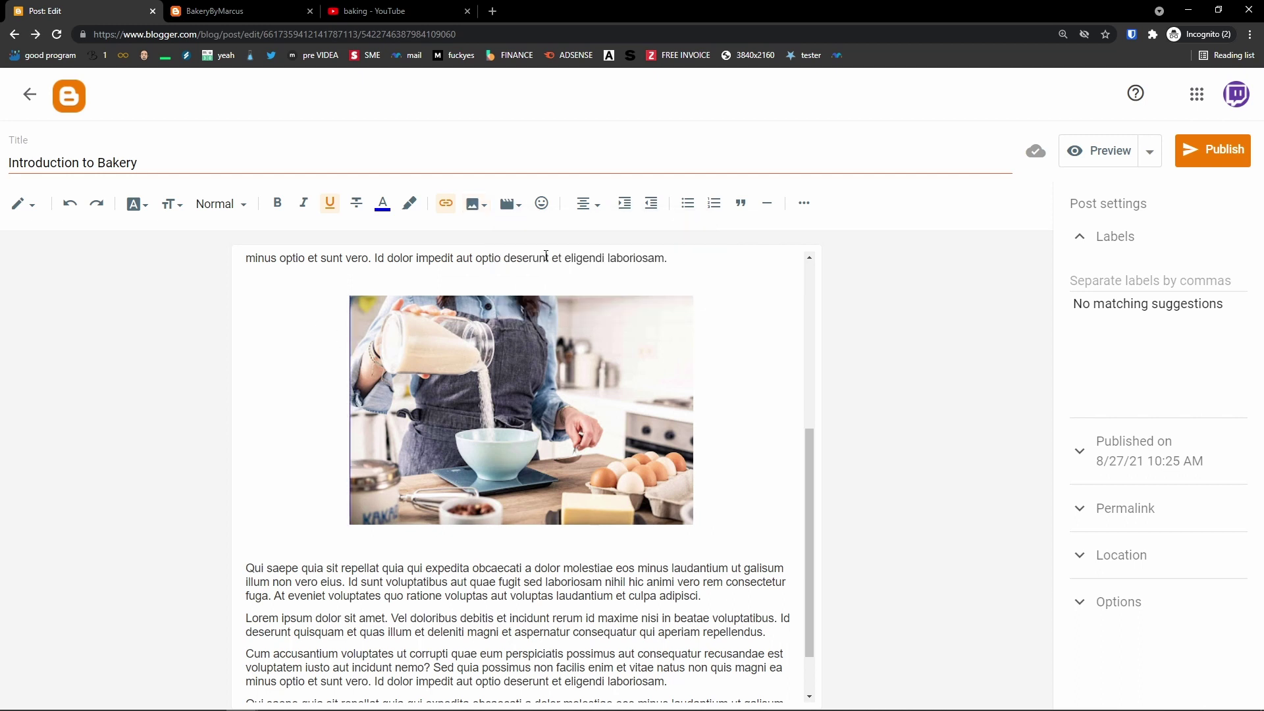
{"action": "left_click", "coordinate": [574, 257]}
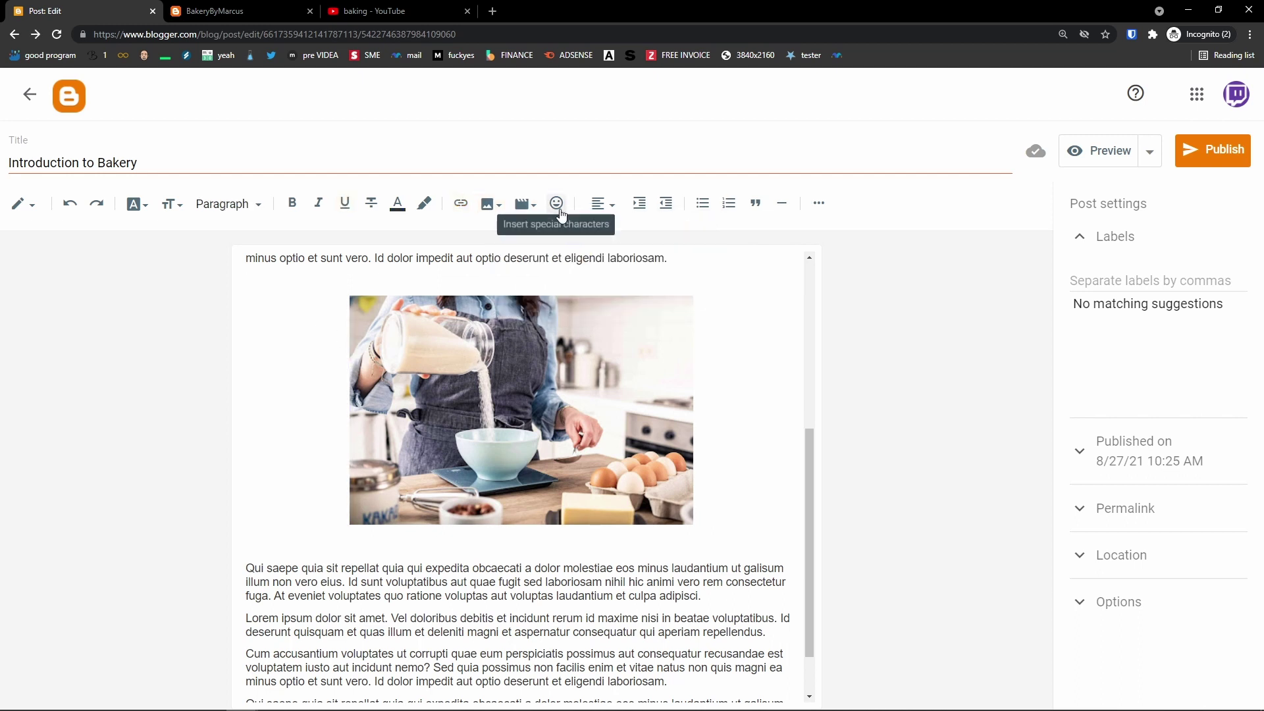
{"action": "left_click", "coordinate": [556, 204]}
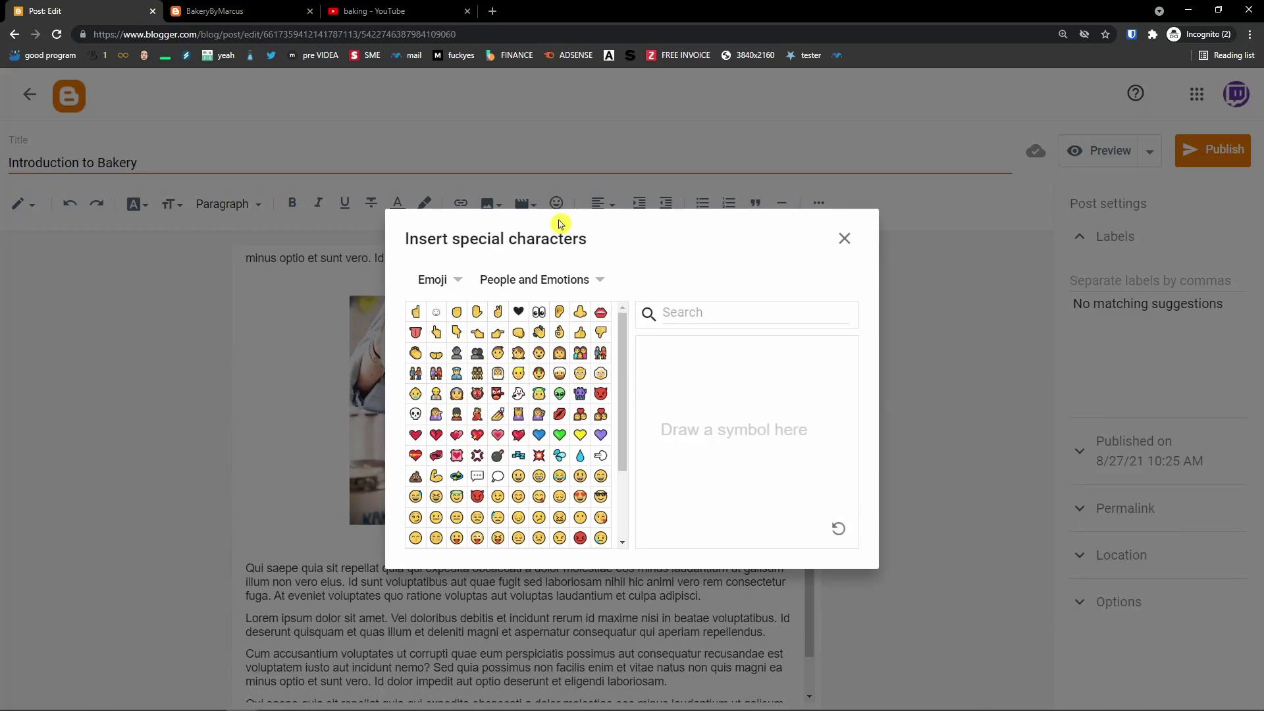
{"action": "left_click", "coordinate": [845, 239]}
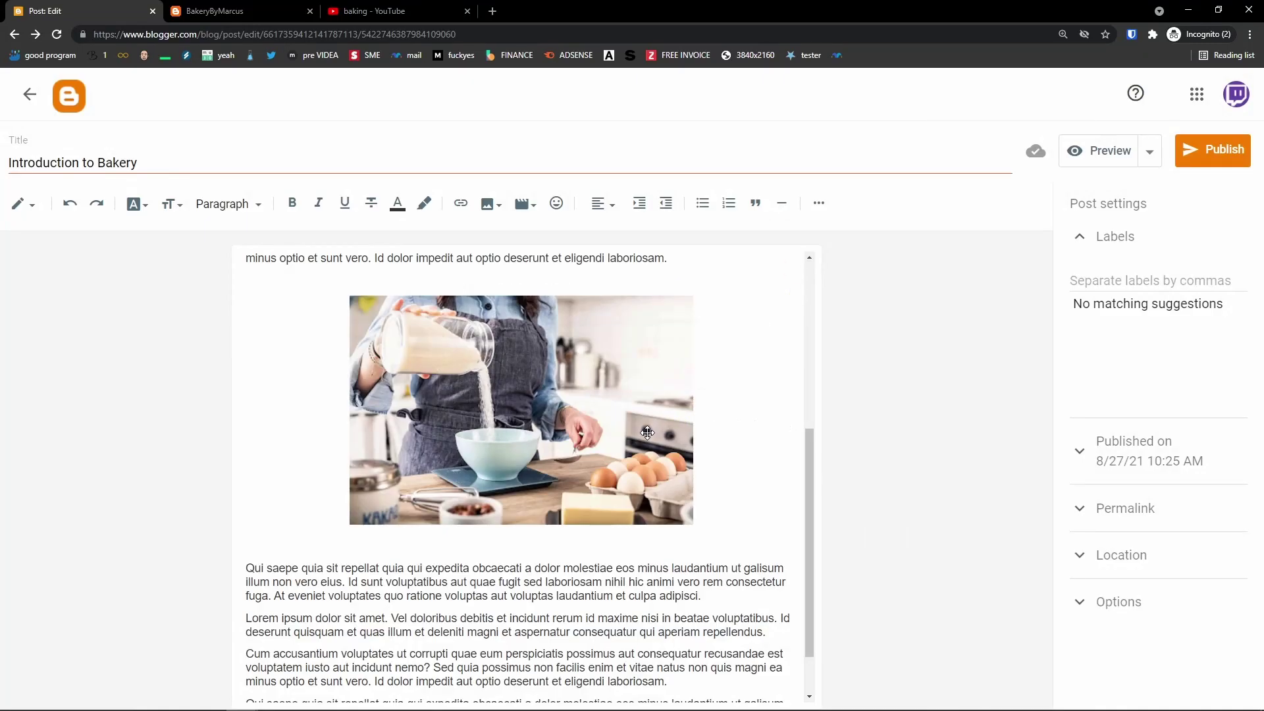
Add two blank lines after the "Qui saepe quia sit repellat" paragraph directly below the baking photo
{"action": "scroll", "coordinate": [640, 436], "scroll_direction": "up", "scroll_amount": 5}
{"action": "scroll", "coordinate": [641, 436], "scroll_direction": "down", "scroll_amount": 6}
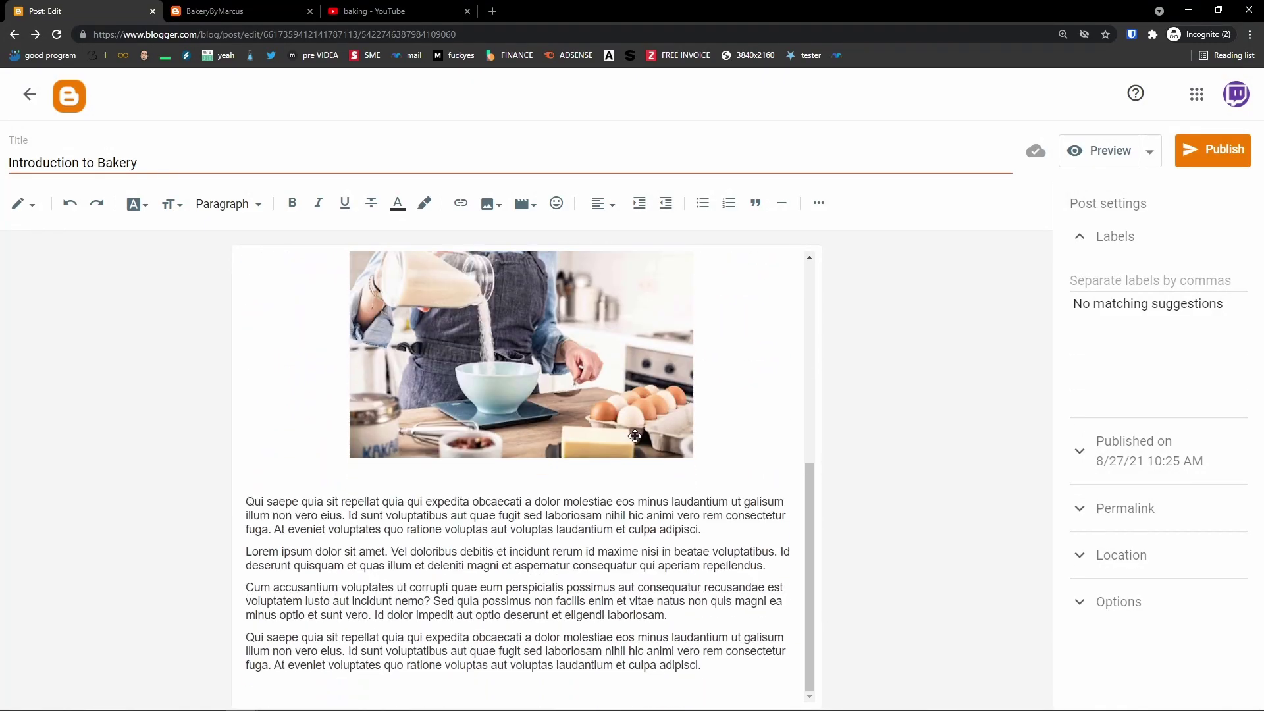
{"action": "scroll", "coordinate": [629, 421], "scroll_direction": "up", "scroll_amount": 1}
{"action": "scroll", "coordinate": [624, 410], "scroll_direction": "down", "scroll_amount": 1}
{"action": "key", "text": "Return"}
{"action": "key", "text": "Return"}
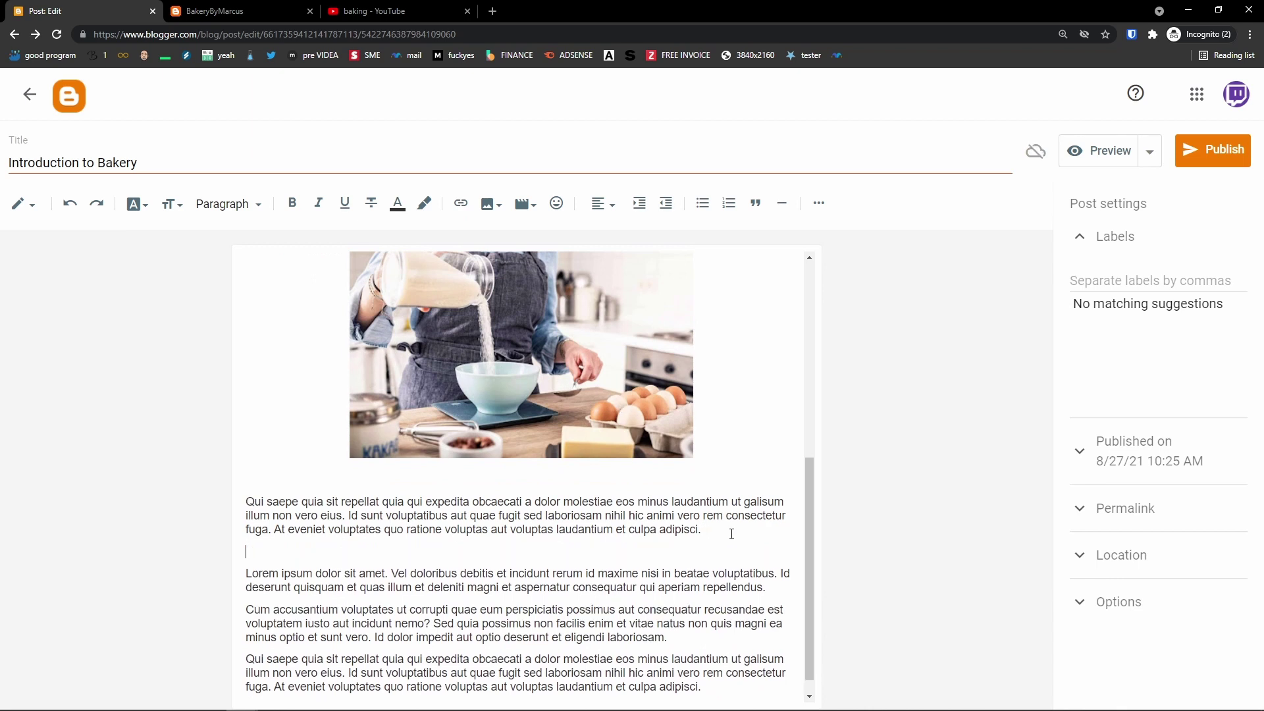
Start adding a YouTube video at the new blank lines and choose to find it by searching
{"action": "left_click", "coordinate": [525, 204]}
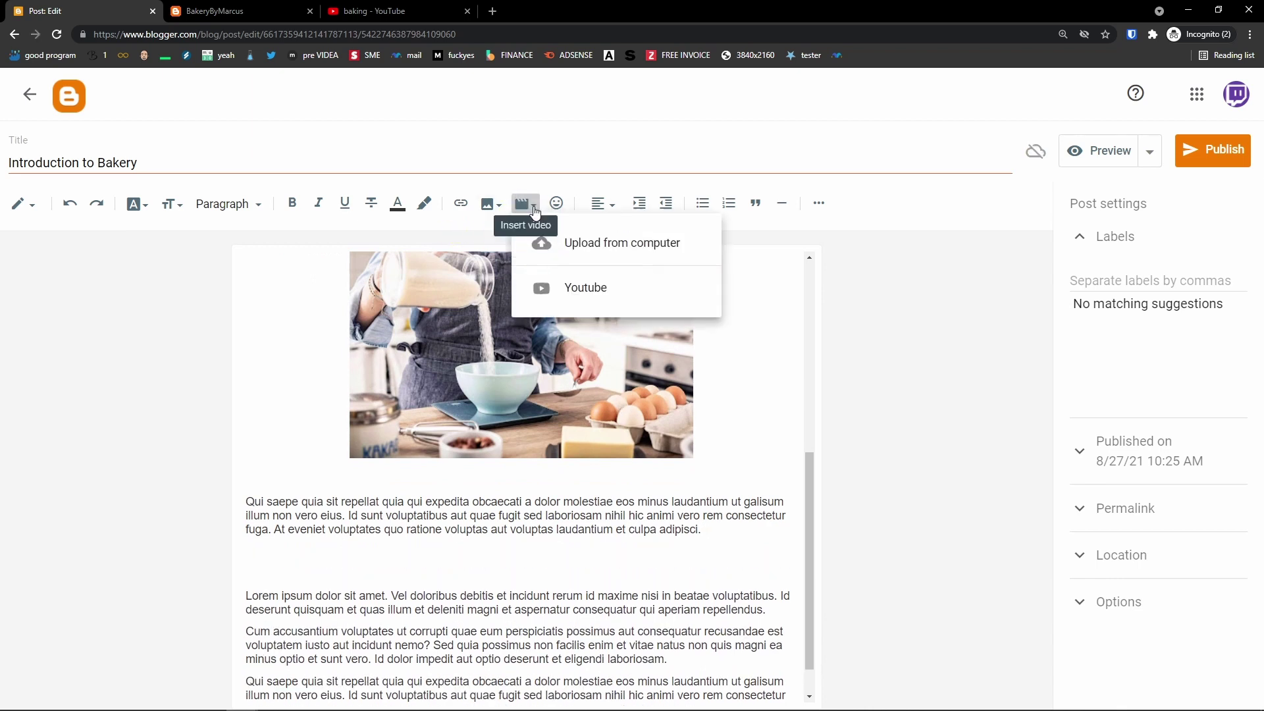
{"action": "left_click", "coordinate": [571, 284]}
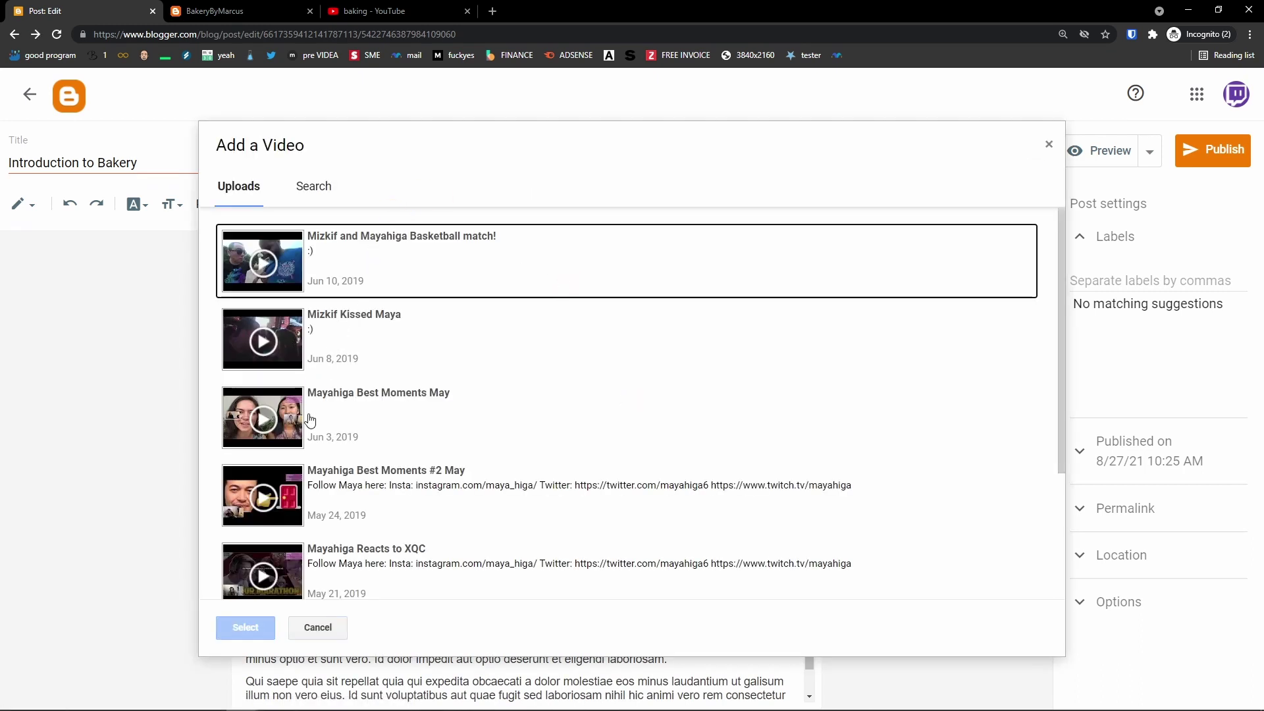
{"action": "left_click", "coordinate": [314, 187]}
{"action": "left_click", "coordinate": [424, 10]}
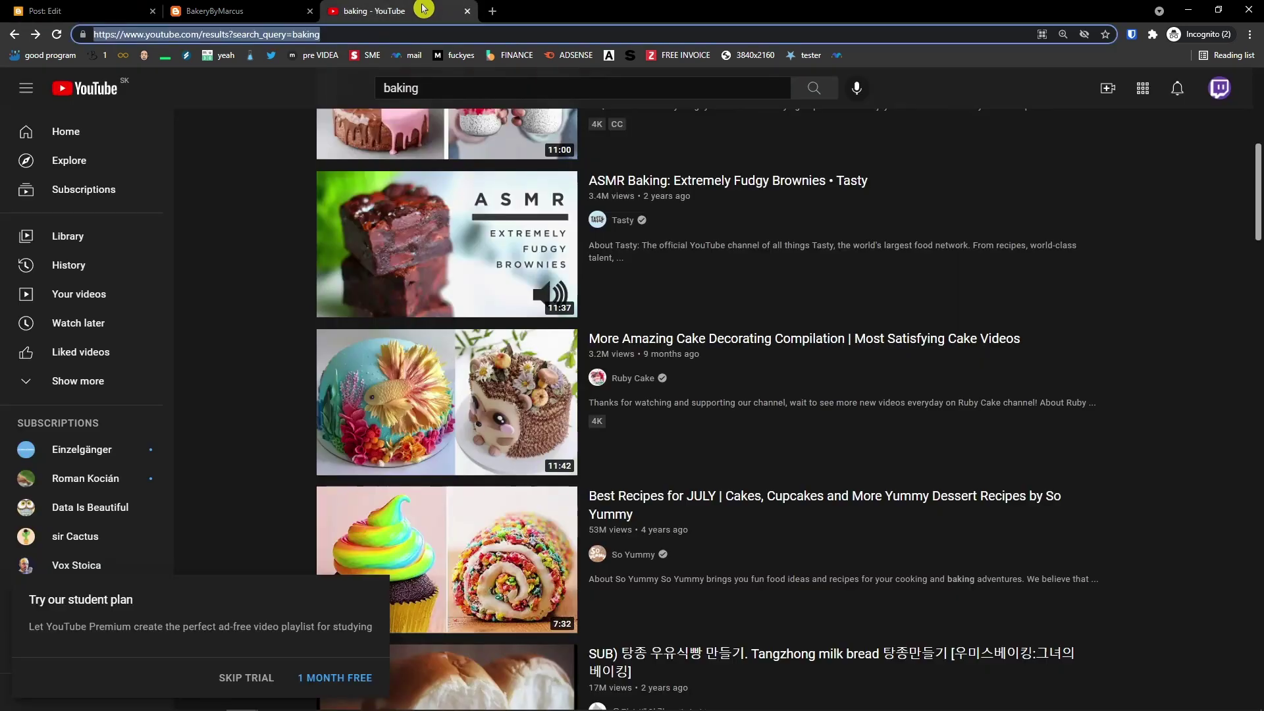
{"action": "scroll", "coordinate": [658, 395], "scroll_direction": "up", "scroll_amount": 3}
{"action": "left_click", "coordinate": [447, 428]}
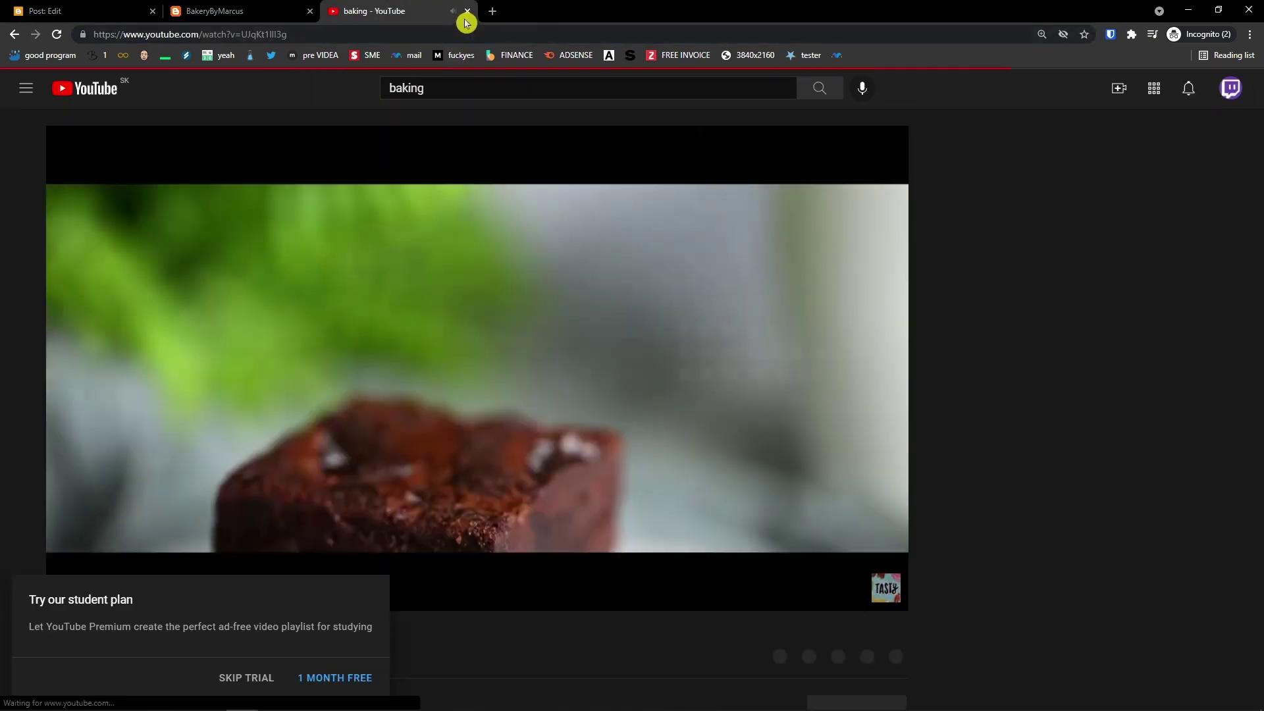
{"action": "left_click", "coordinate": [466, 12]}
{"action": "left_click", "coordinate": [136, 10]}
Search YouTube for "baking" and insert the video "Claire Teaches You Cake Baking (Lesson 1) | Baking School | Bon Appétit" into the post
{"action": "type", "text": "bak"}
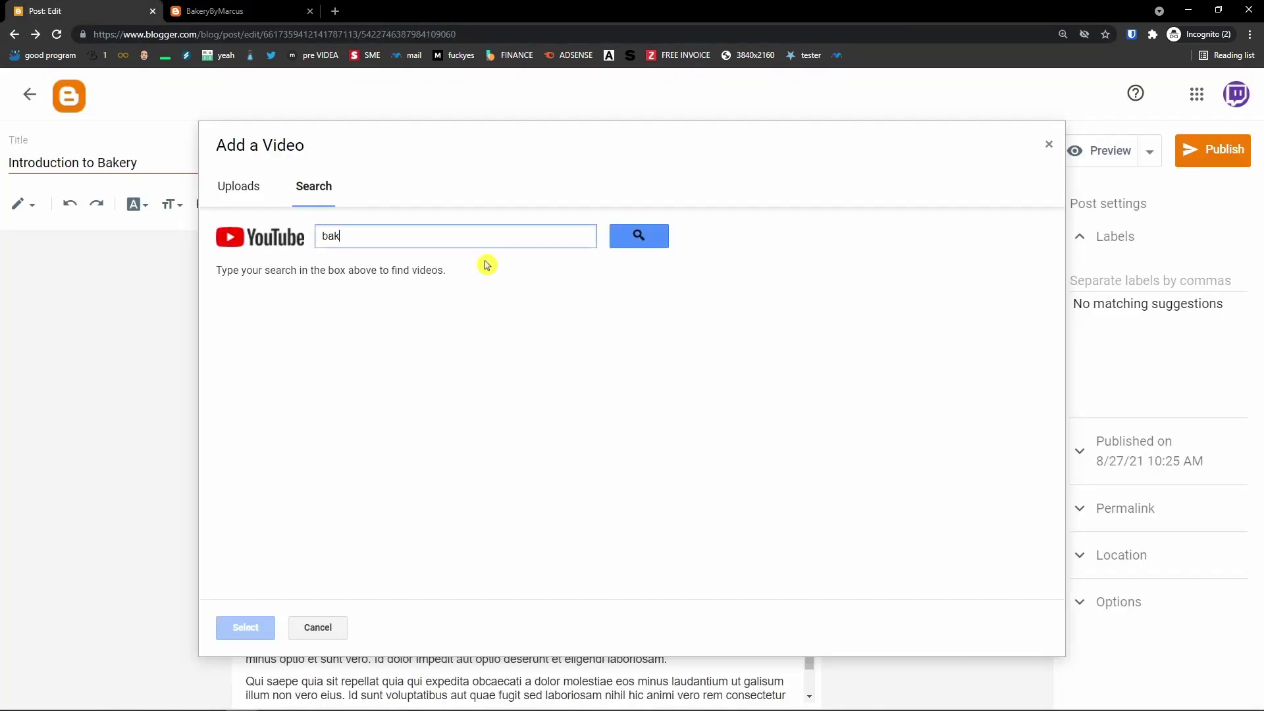
{"action": "type", "text": "ing"}
{"action": "left_click", "coordinate": [640, 245]}
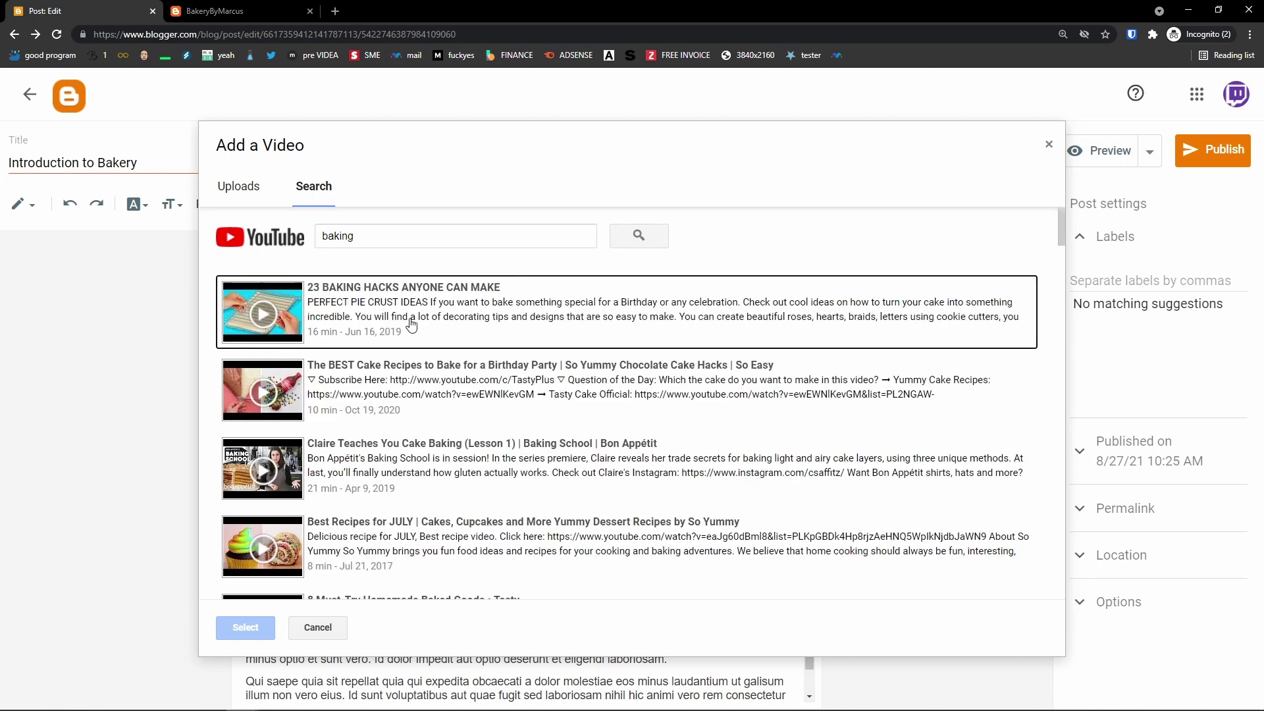
{"action": "scroll", "coordinate": [421, 349], "scroll_direction": "down", "scroll_amount": 4}
{"action": "scroll", "coordinate": [436, 357], "scroll_direction": "up", "scroll_amount": 1}
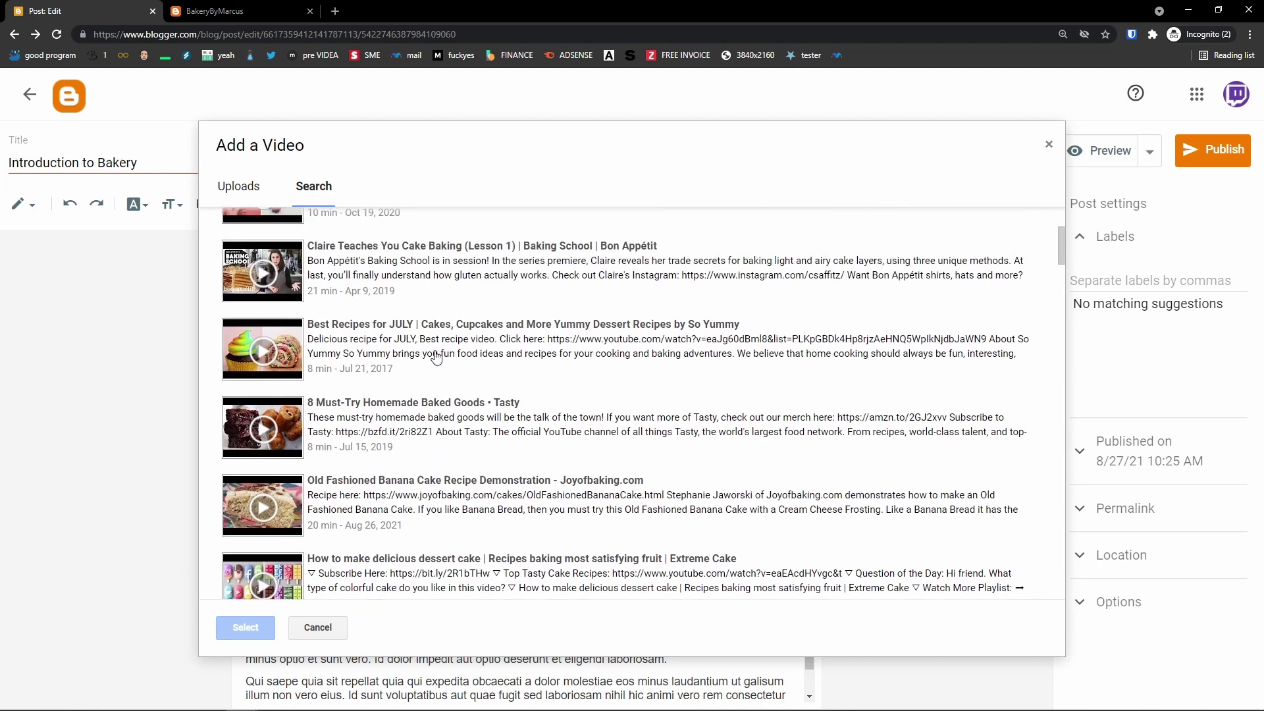
{"action": "left_click", "coordinate": [445, 290]}
{"action": "left_click", "coordinate": [245, 627]}
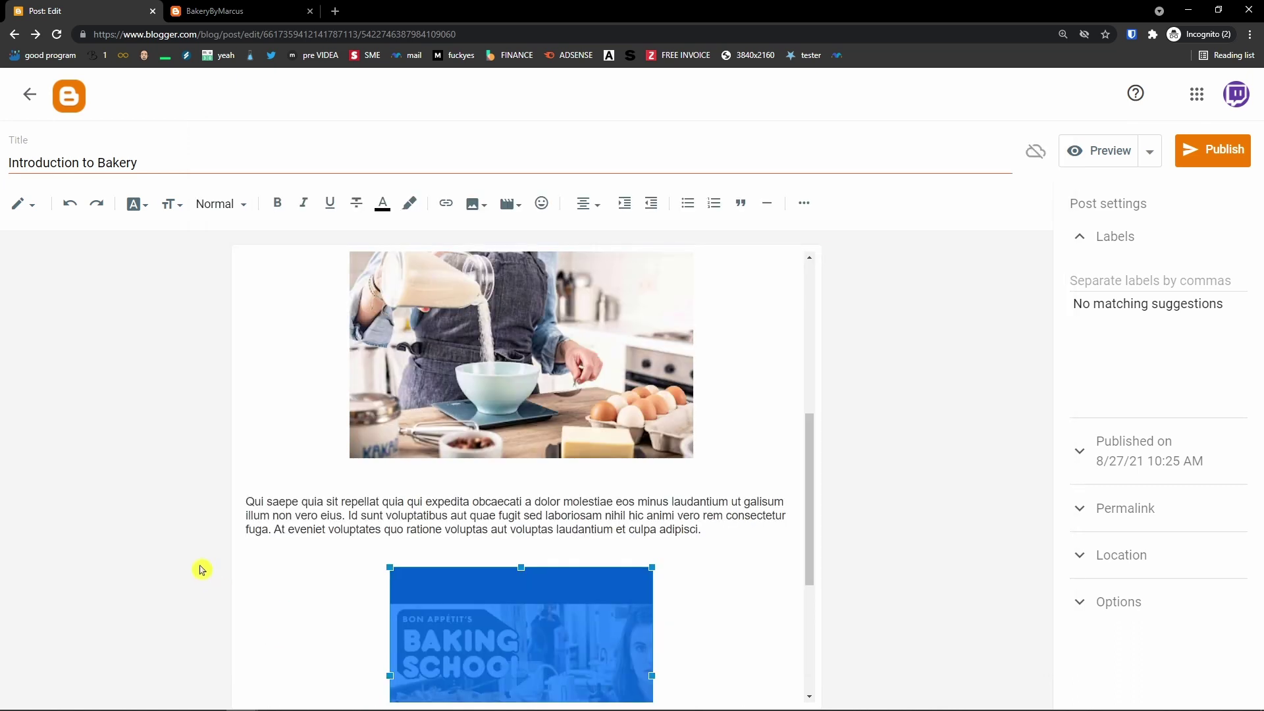
Enlarge the inserted Baking School video to about the width of the baking photo and deselect it
{"action": "scroll", "coordinate": [787, 617], "scroll_direction": "down", "scroll_amount": 4}
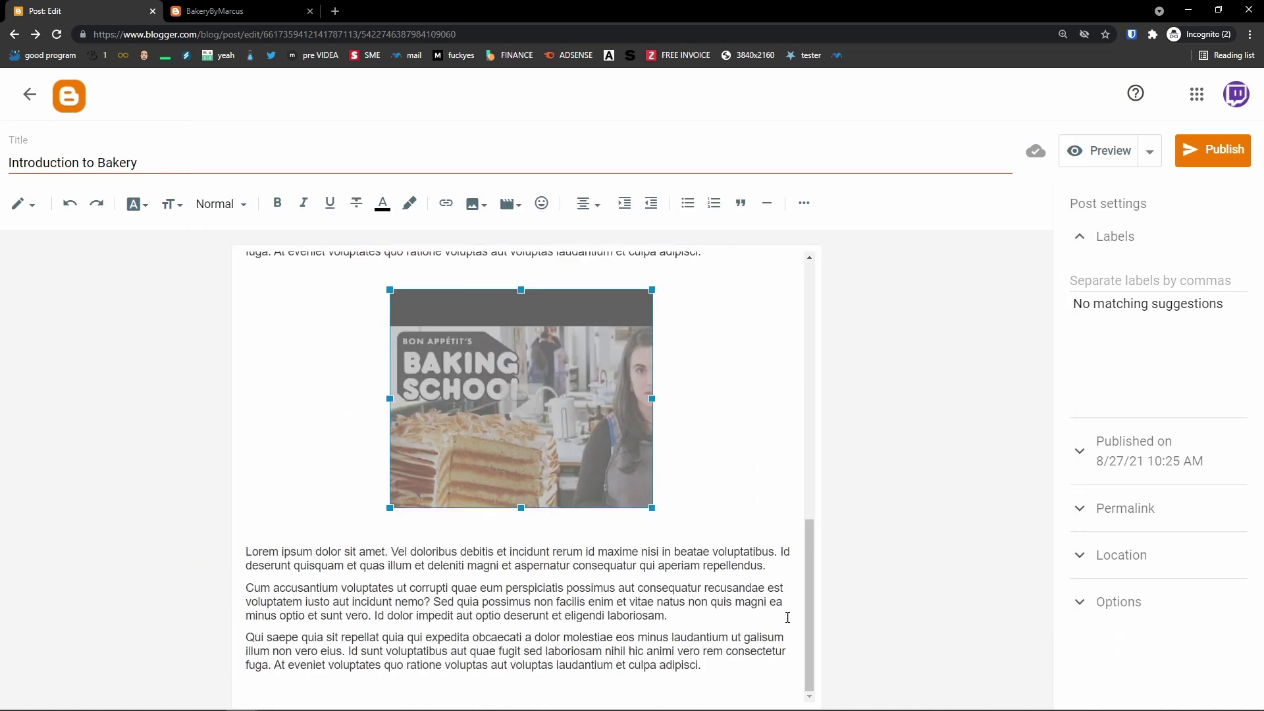
{"action": "left_click", "coordinate": [636, 401]}
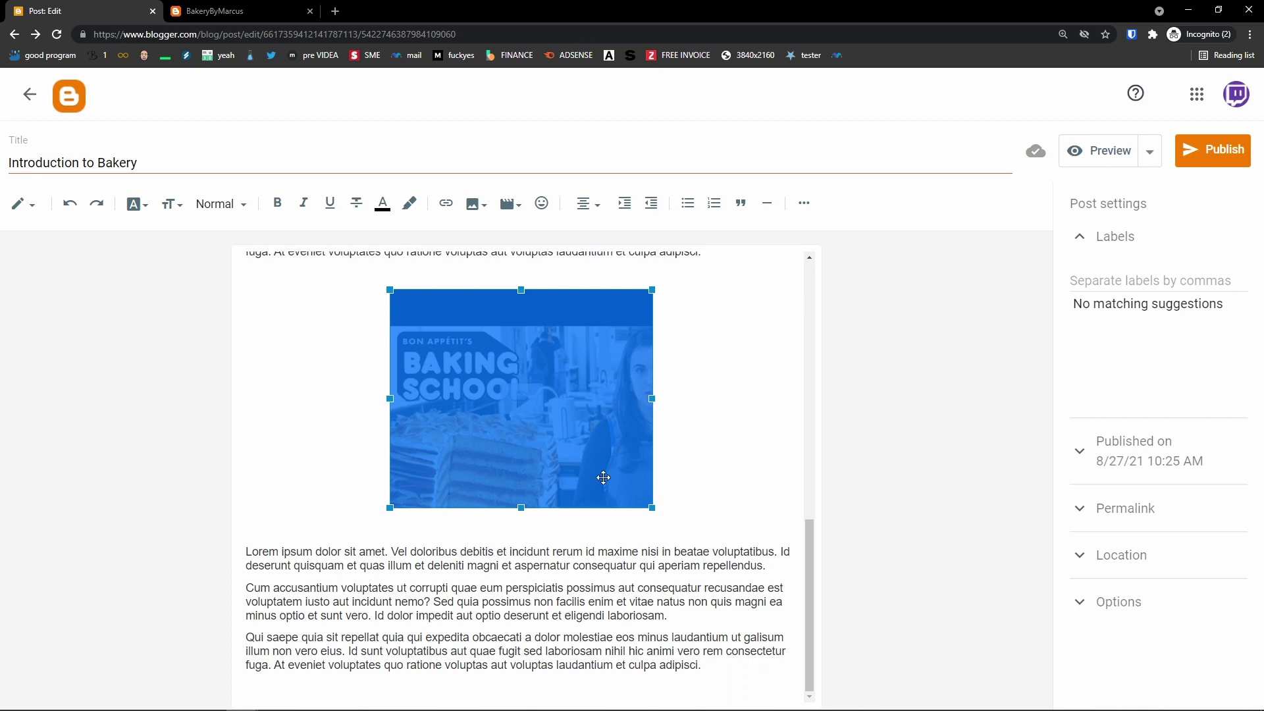
{"action": "left_click_drag", "start_coordinate": [654, 509], "coordinate": [736, 571]}
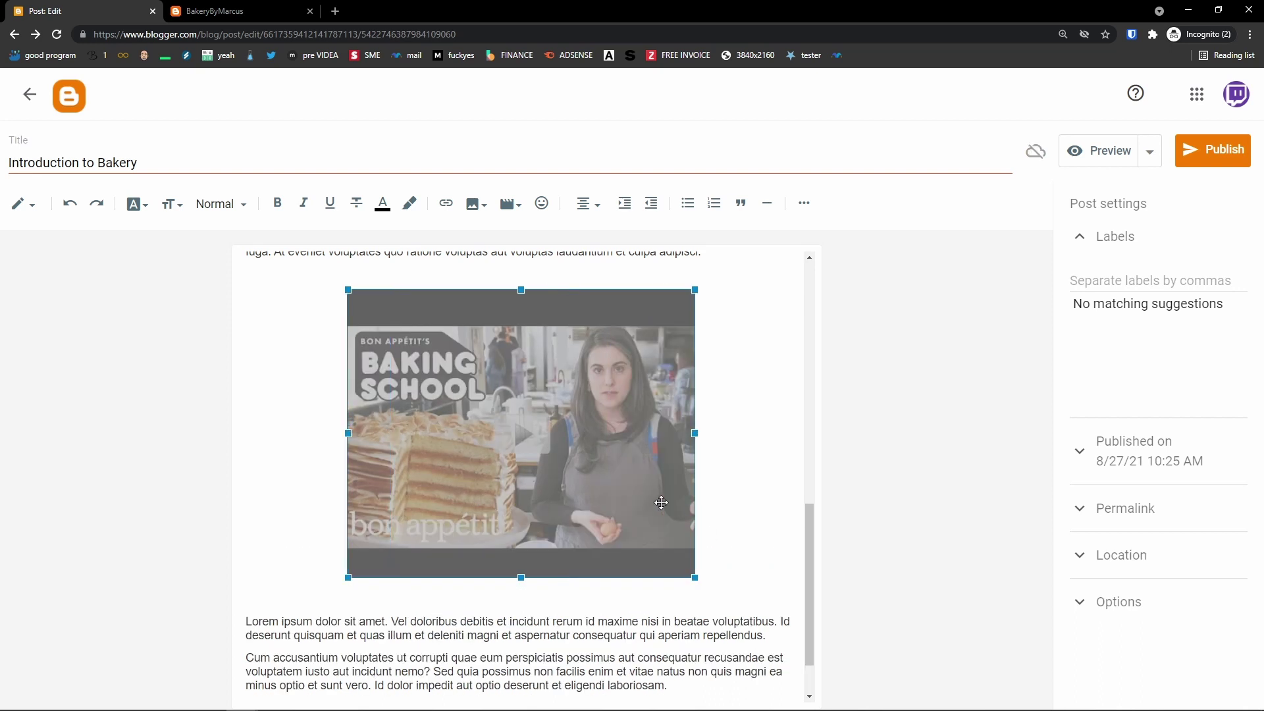
{"action": "left_click", "coordinate": [276, 448]}
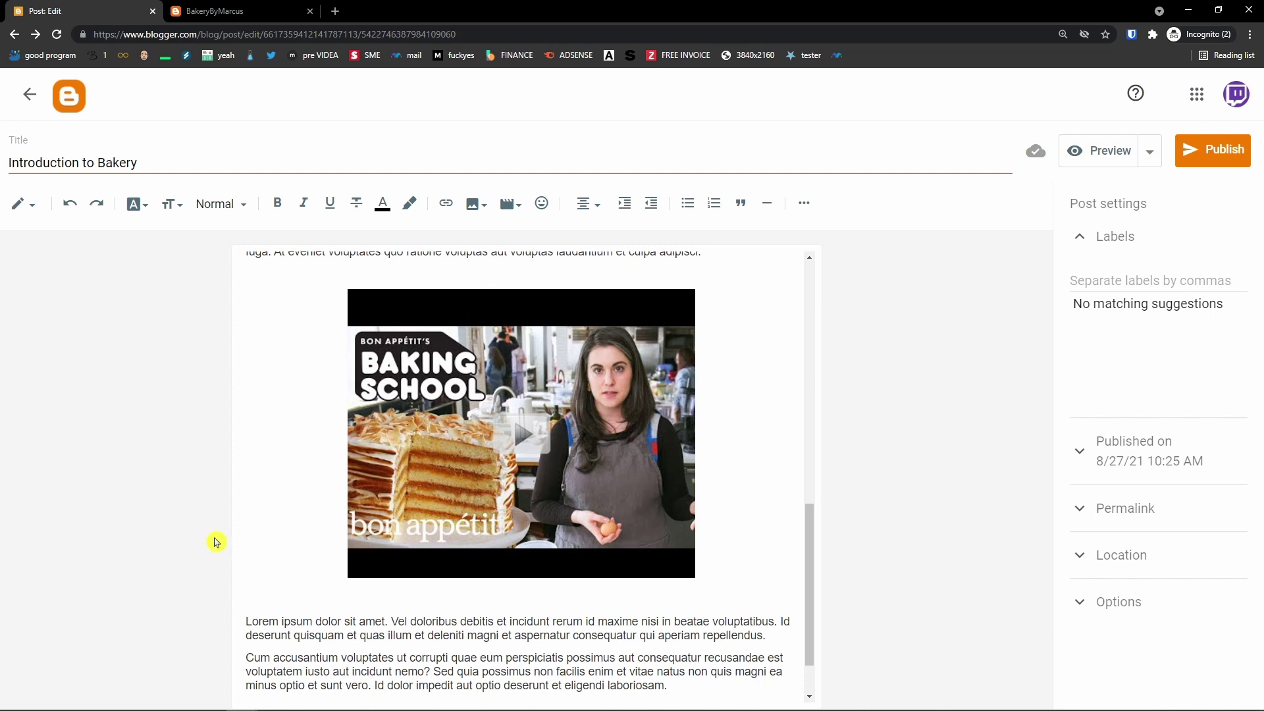
Look through the whole post body to check its text, photo and video
{"action": "scroll", "coordinate": [296, 461], "scroll_direction": "up", "scroll_amount": 9}
{"action": "scroll", "coordinate": [298, 536], "scroll_direction": "up", "scroll_amount": 2}
{"action": "scroll", "coordinate": [298, 536], "scroll_direction": "down", "scroll_amount": 9}
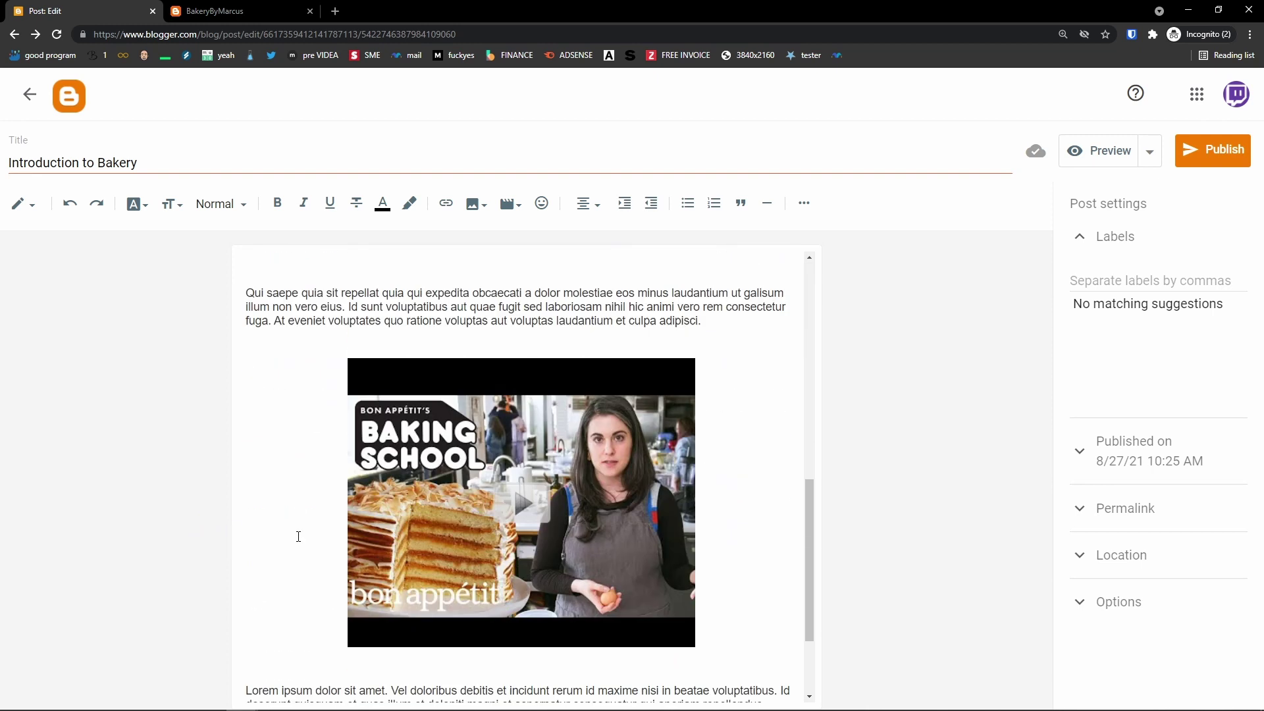
{"action": "scroll", "coordinate": [299, 536], "scroll_direction": "up", "scroll_amount": 3}
{"action": "scroll", "coordinate": [298, 536], "scroll_direction": "up", "scroll_amount": 6}
{"action": "scroll", "coordinate": [303, 538], "scroll_direction": "down", "scroll_amount": 1}
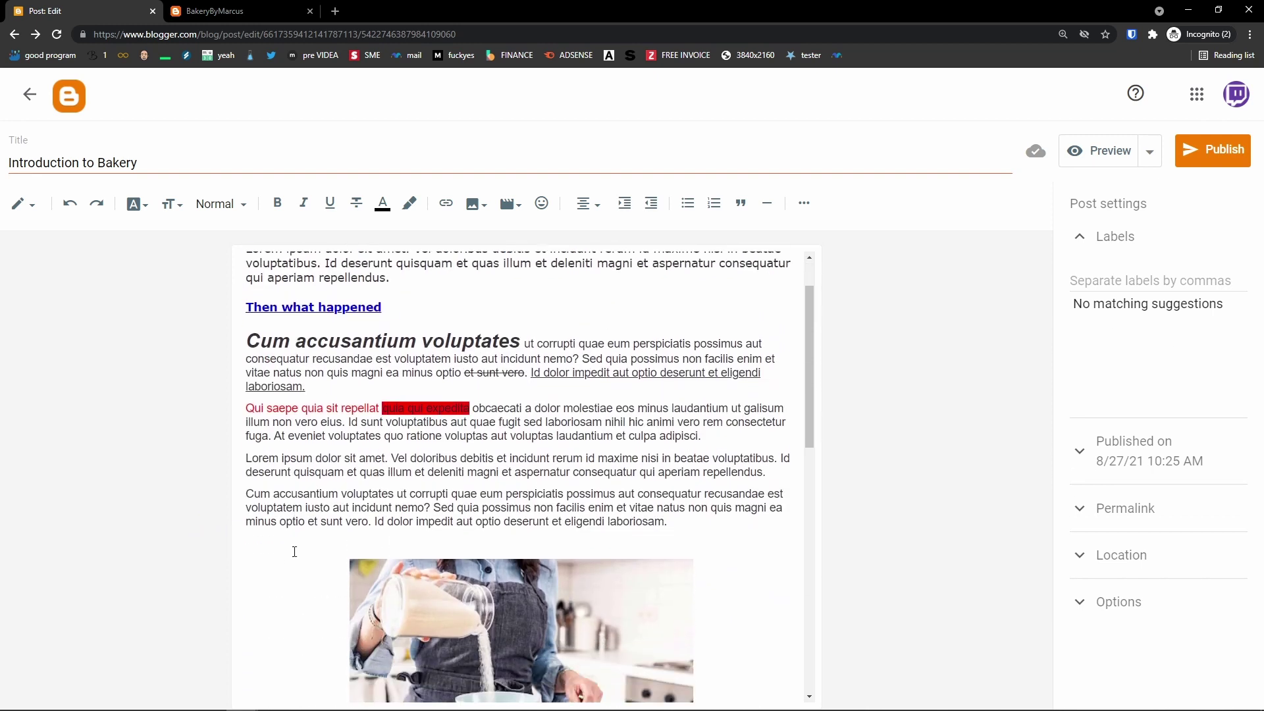
{"action": "scroll", "coordinate": [308, 541], "scroll_direction": "up", "scroll_amount": 1}
Try center alignment on the "Cum accusantium voluptates" paragraph and return it to left alignment
{"action": "left_click_drag", "start_coordinate": [407, 416], "coordinate": [432, 438]}
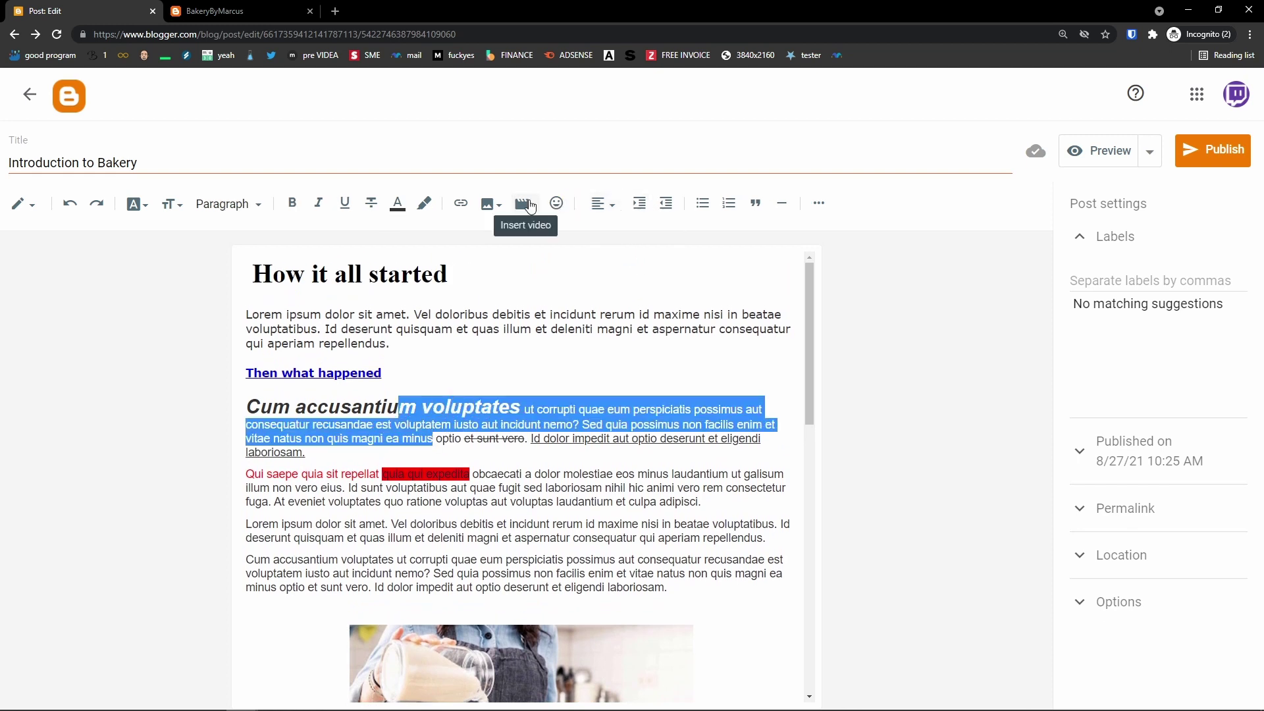
{"action": "left_click", "coordinate": [611, 206]}
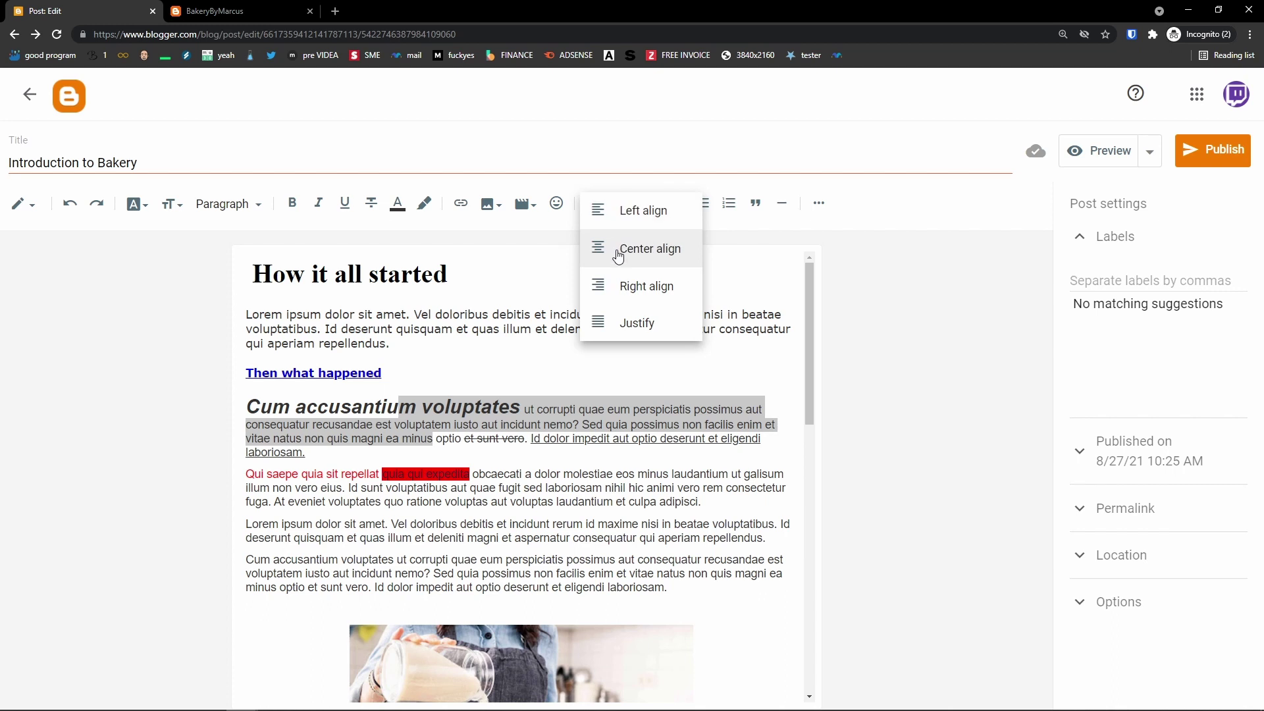
{"action": "left_click", "coordinate": [622, 248]}
{"action": "left_click", "coordinate": [567, 454]}
{"action": "left_click_drag", "start_coordinate": [566, 454], "coordinate": [264, 406]}
{"action": "left_click", "coordinate": [611, 205]}
{"action": "left_click", "coordinate": [645, 219]}
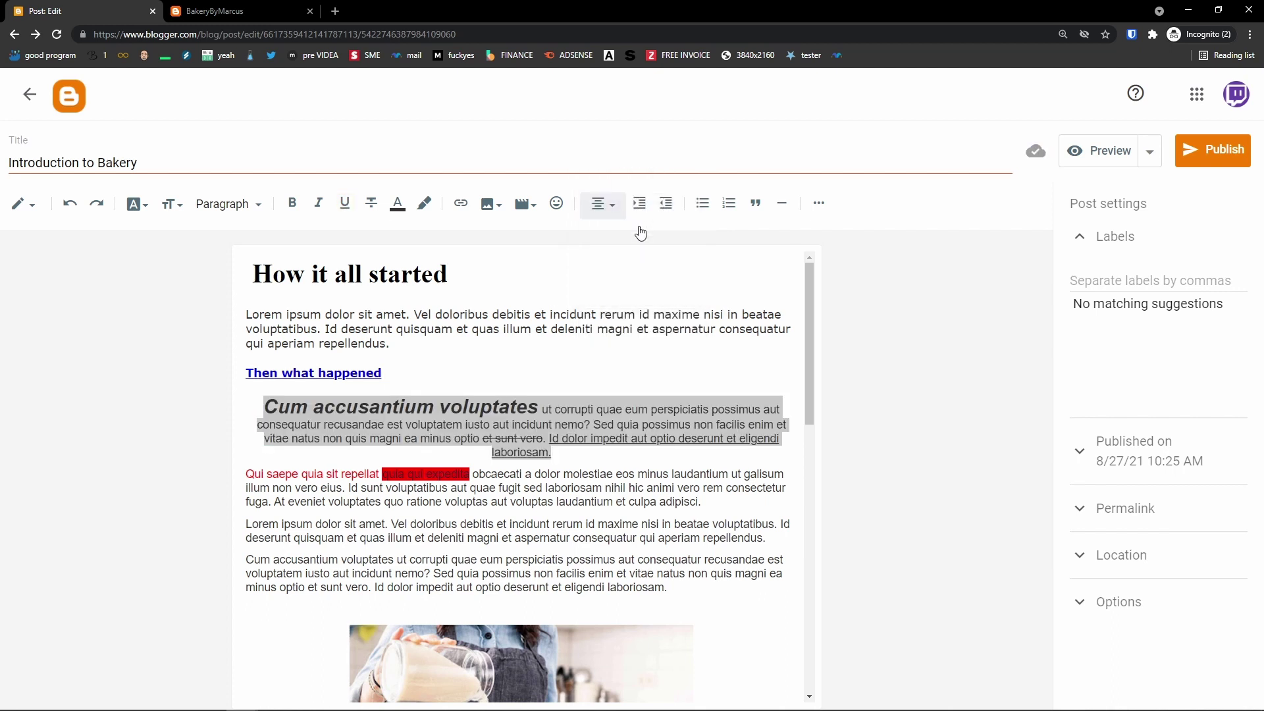
{"action": "left_click", "coordinate": [603, 210]}
{"action": "left_click", "coordinate": [627, 191]}
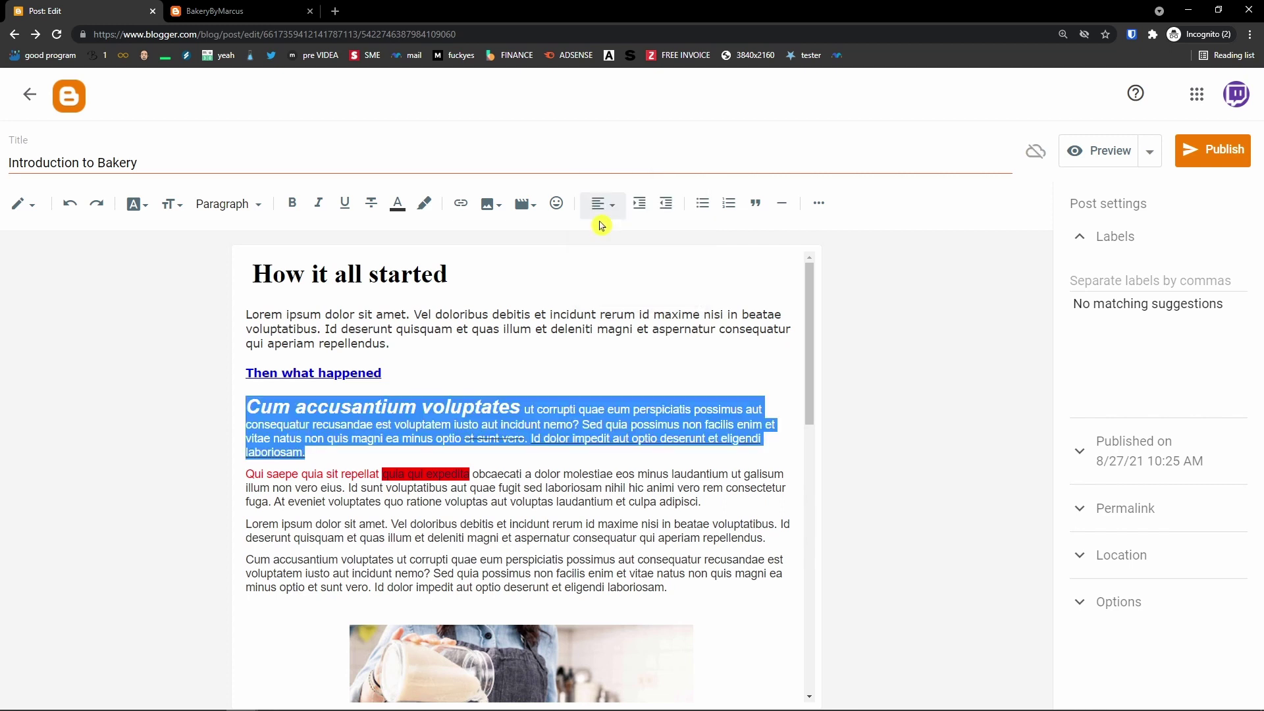
Try right alignment on the "Cum accusantium voluptates" paragraph and finally justify it
{"action": "left_click", "coordinate": [598, 204]}
{"action": "left_click", "coordinate": [601, 284]}
{"action": "left_click", "coordinate": [600, 204]}
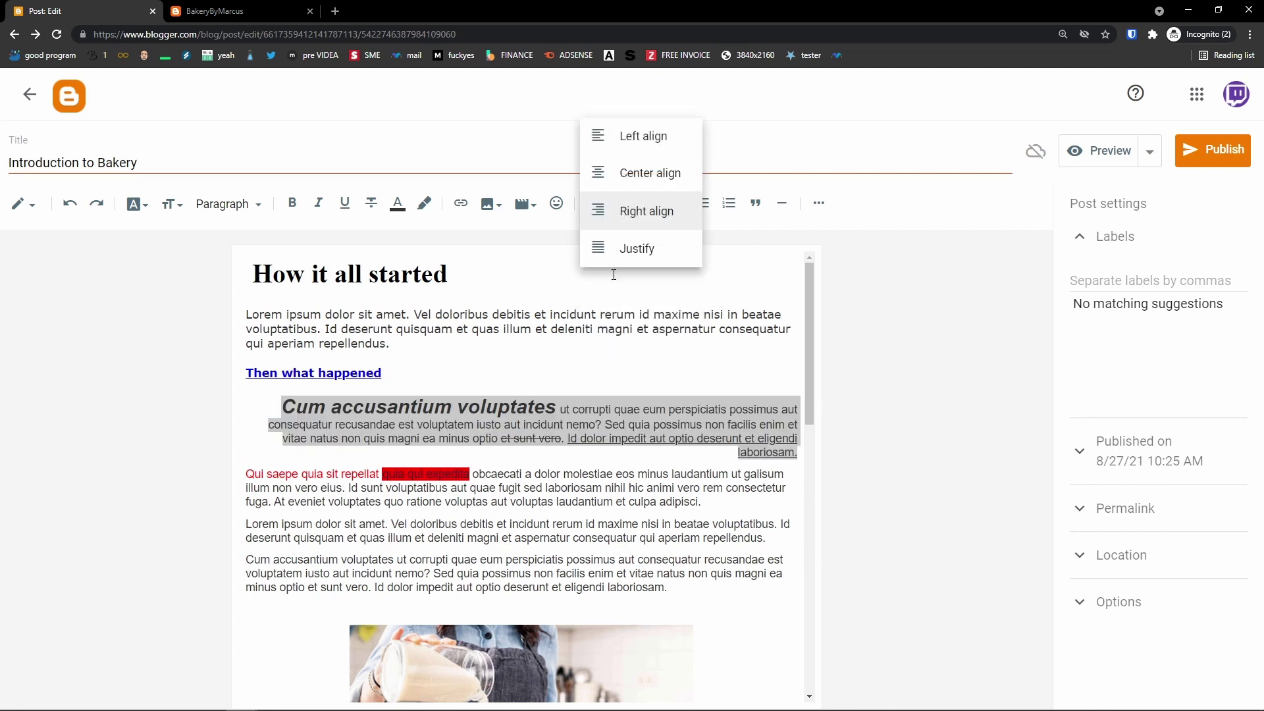
{"action": "left_click", "coordinate": [629, 245]}
{"action": "left_click", "coordinate": [541, 470]}
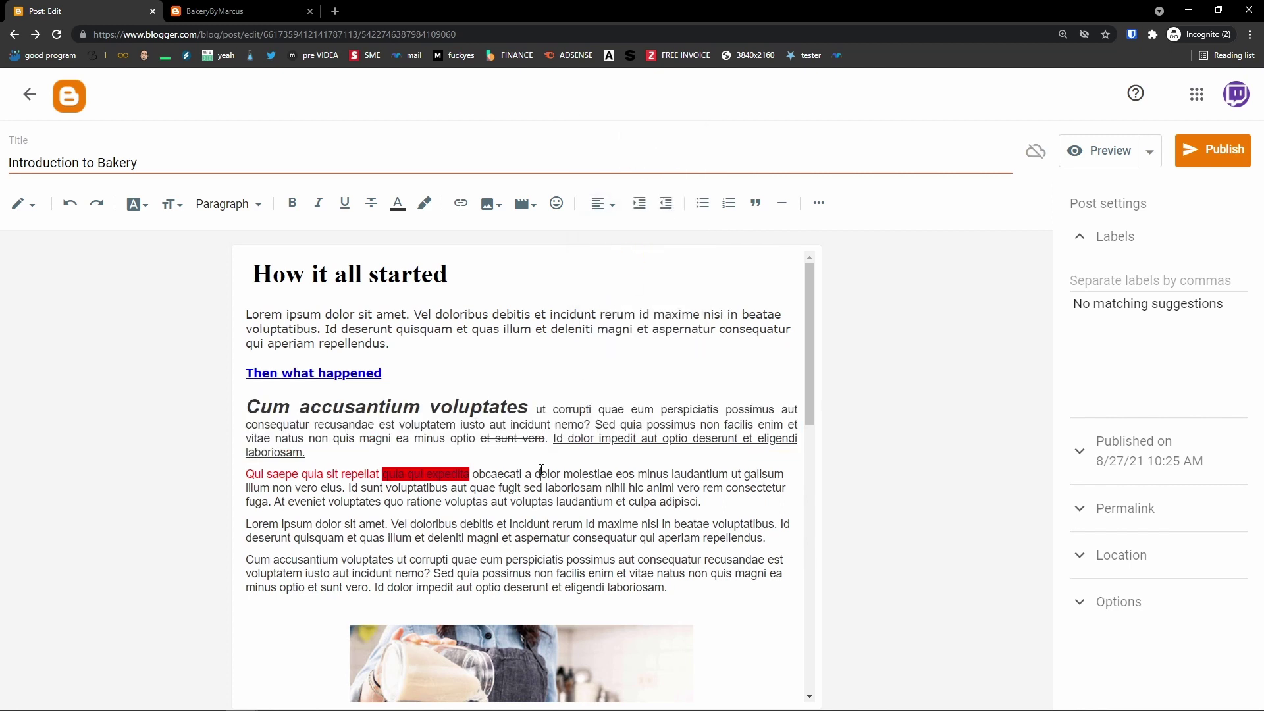
Try increasing the indent of the "Cum accusantium voluptates" paragraph and decrease it again
{"action": "mouse_move", "coordinate": [437, 699]}
{"action": "left_click_drag", "start_coordinate": [597, 427], "coordinate": [307, 453]}
{"action": "left_click", "coordinate": [640, 204]}
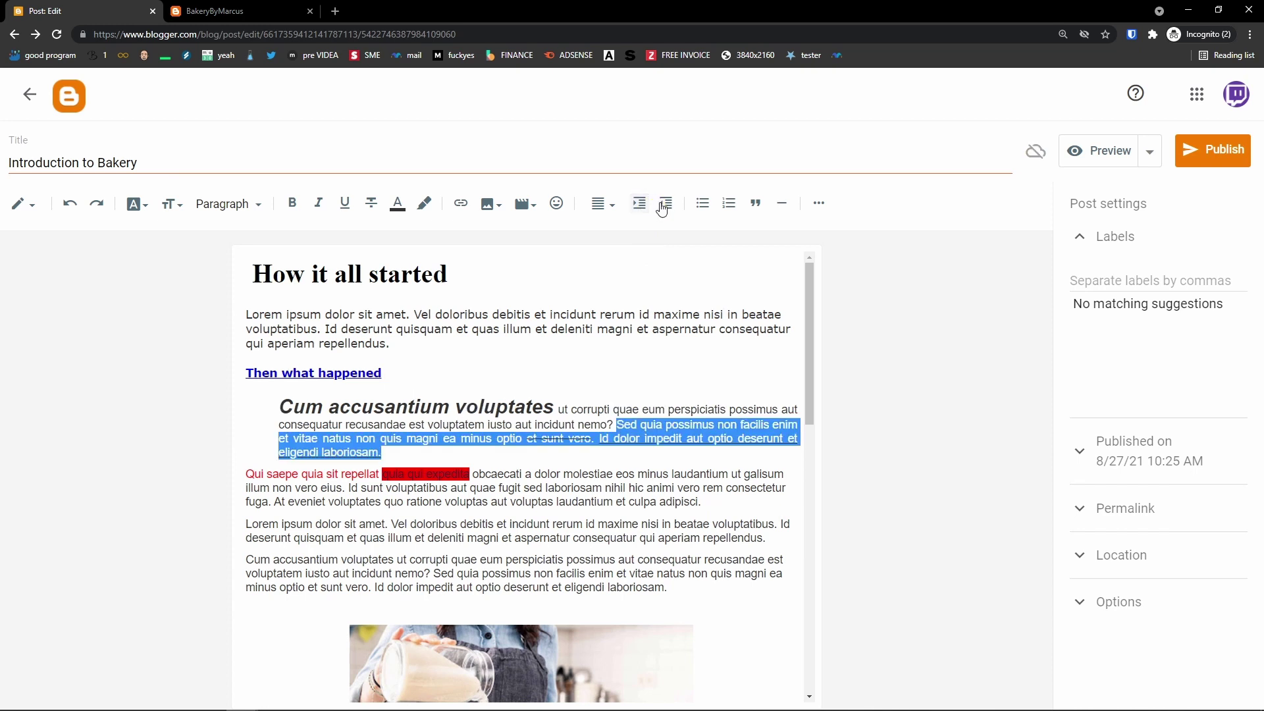
{"action": "left_click", "coordinate": [663, 209]}
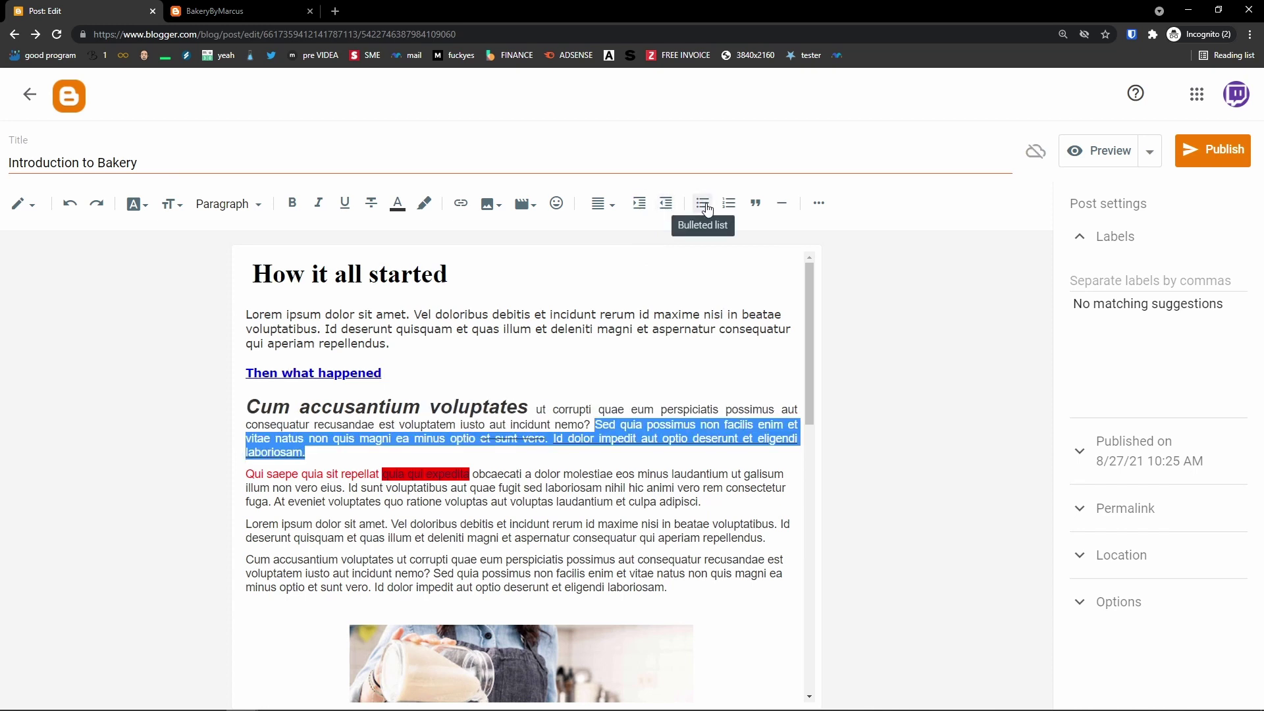
Add a bulleted list above the baking photo with the items "100g of this", "200g of that" and "Then put it there"
{"action": "scroll", "coordinate": [449, 484], "scroll_direction": "down", "scroll_amount": 7}
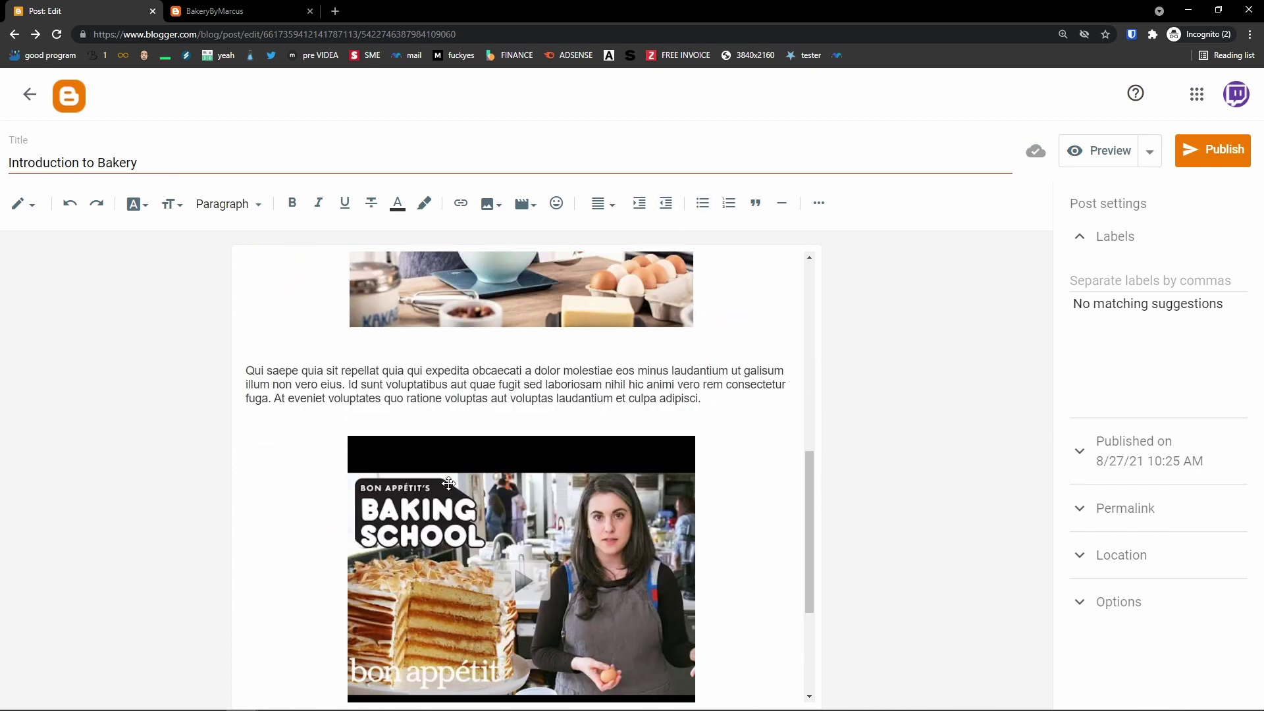
{"action": "scroll", "coordinate": [448, 484], "scroll_direction": "up", "scroll_amount": 6}
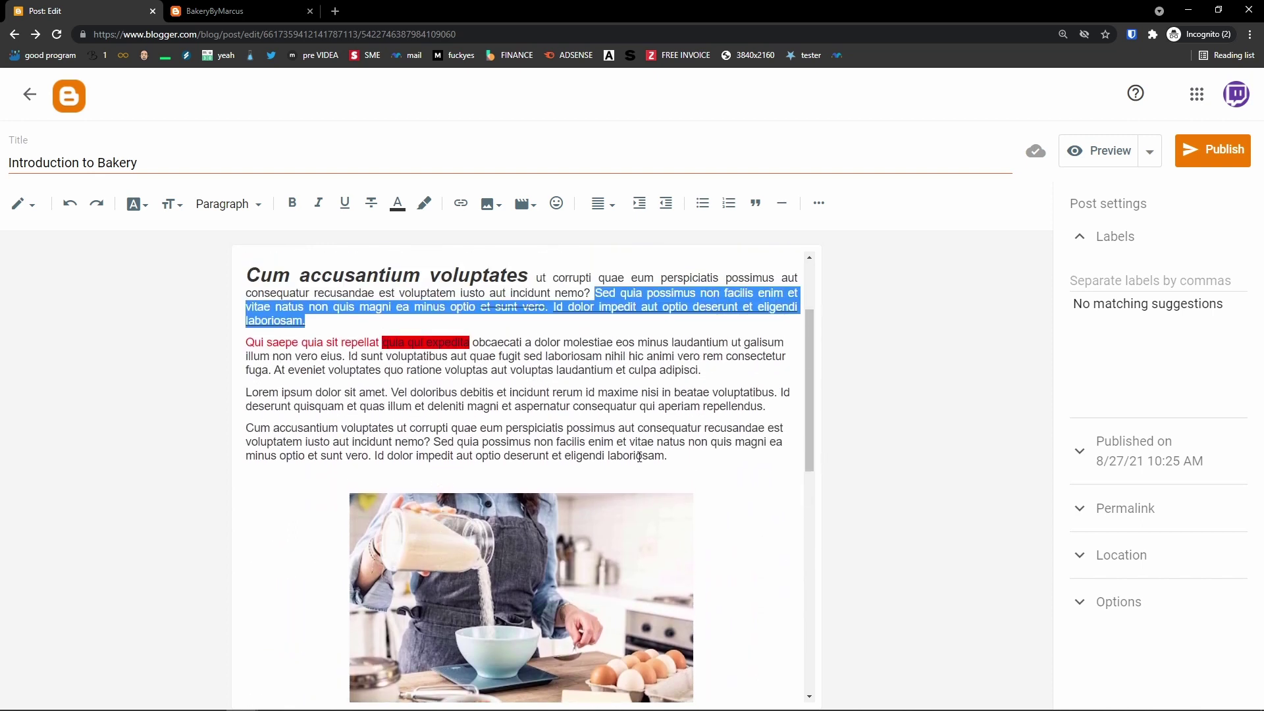
{"action": "left_click", "coordinate": [675, 459]}
{"action": "scroll", "coordinate": [658, 474], "scroll_direction": "down", "scroll_amount": 2}
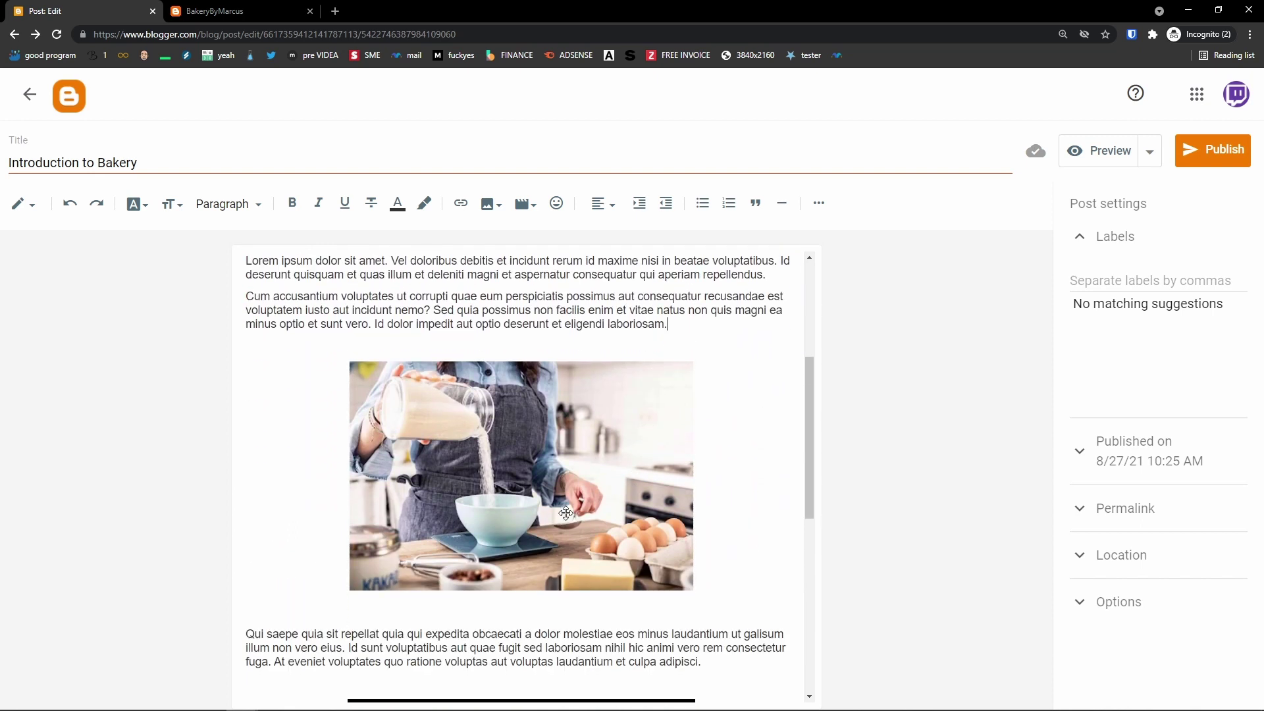
{"action": "scroll", "coordinate": [553, 506], "scroll_direction": "up", "scroll_amount": 1}
{"action": "scroll", "coordinate": [537, 494], "scroll_direction": "up", "scroll_amount": 1}
{"action": "scroll", "coordinate": [530, 488], "scroll_direction": "down", "scroll_amount": 1}
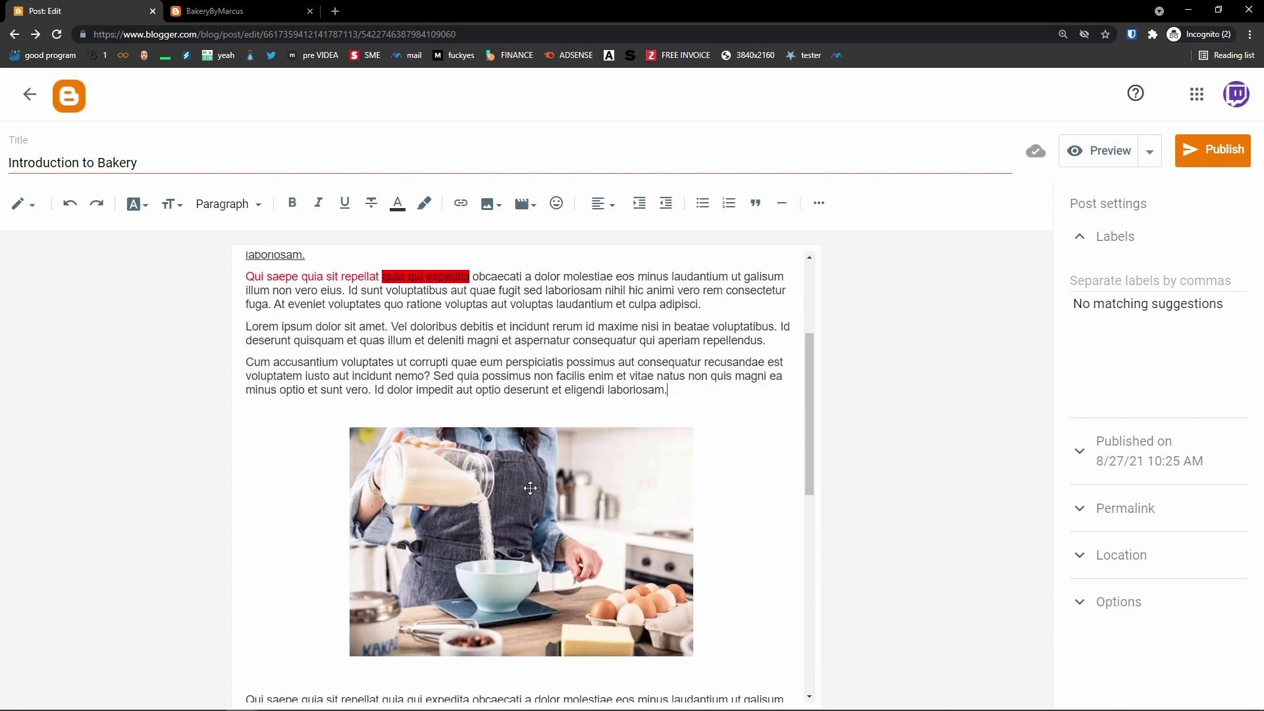
{"action": "key", "text": "Return"}
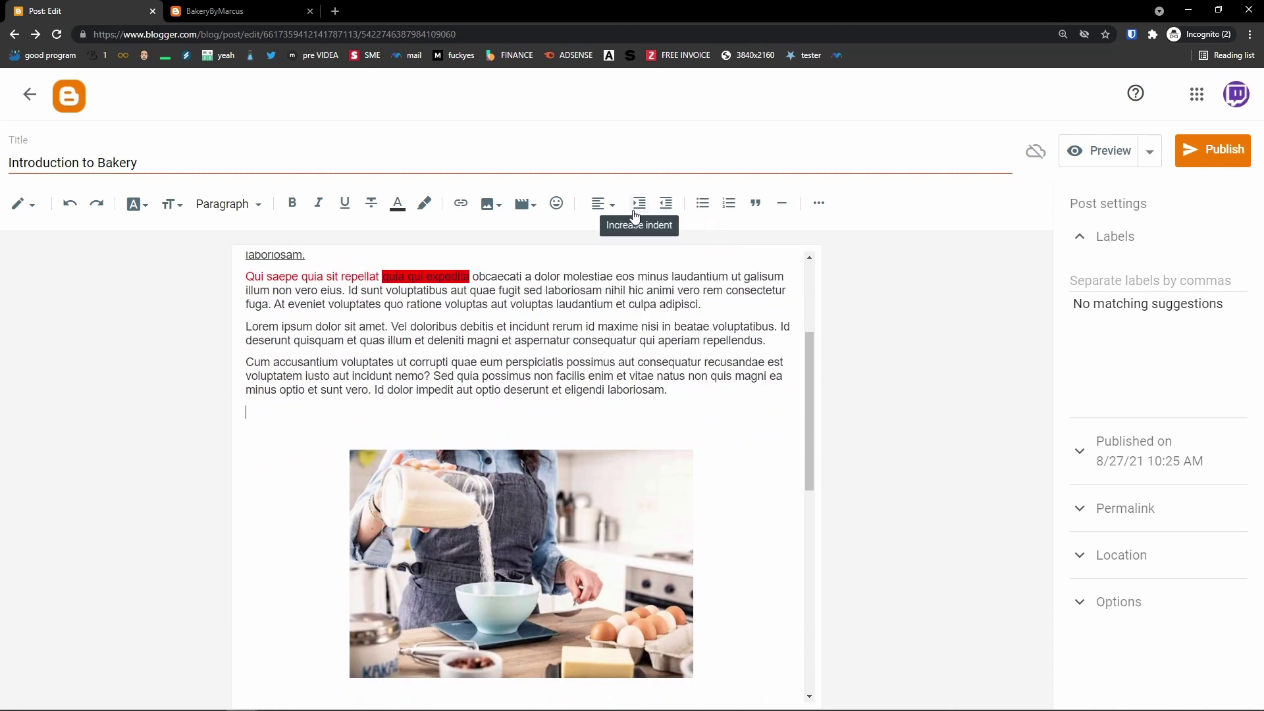
{"action": "left_click", "coordinate": [701, 208]}
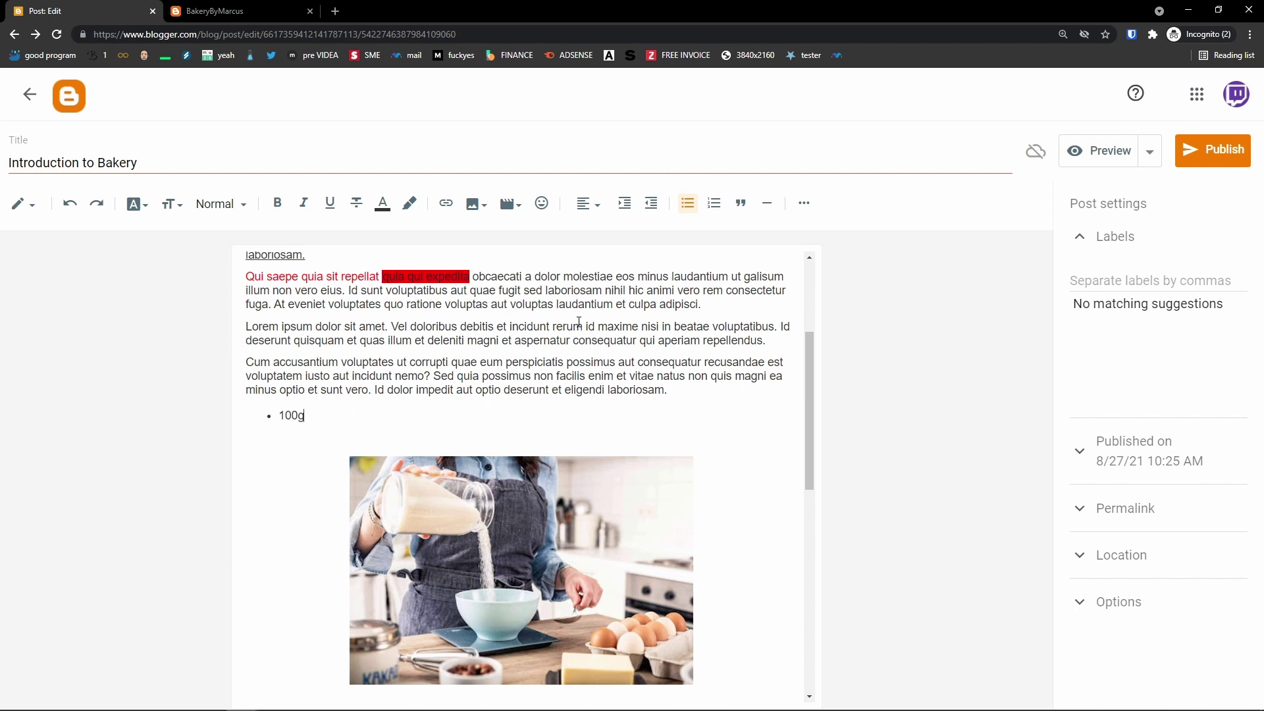
{"action": "type", "text": "100g of this"}
{"action": "key", "text": "Return"}
{"action": "type", "text": "200"}
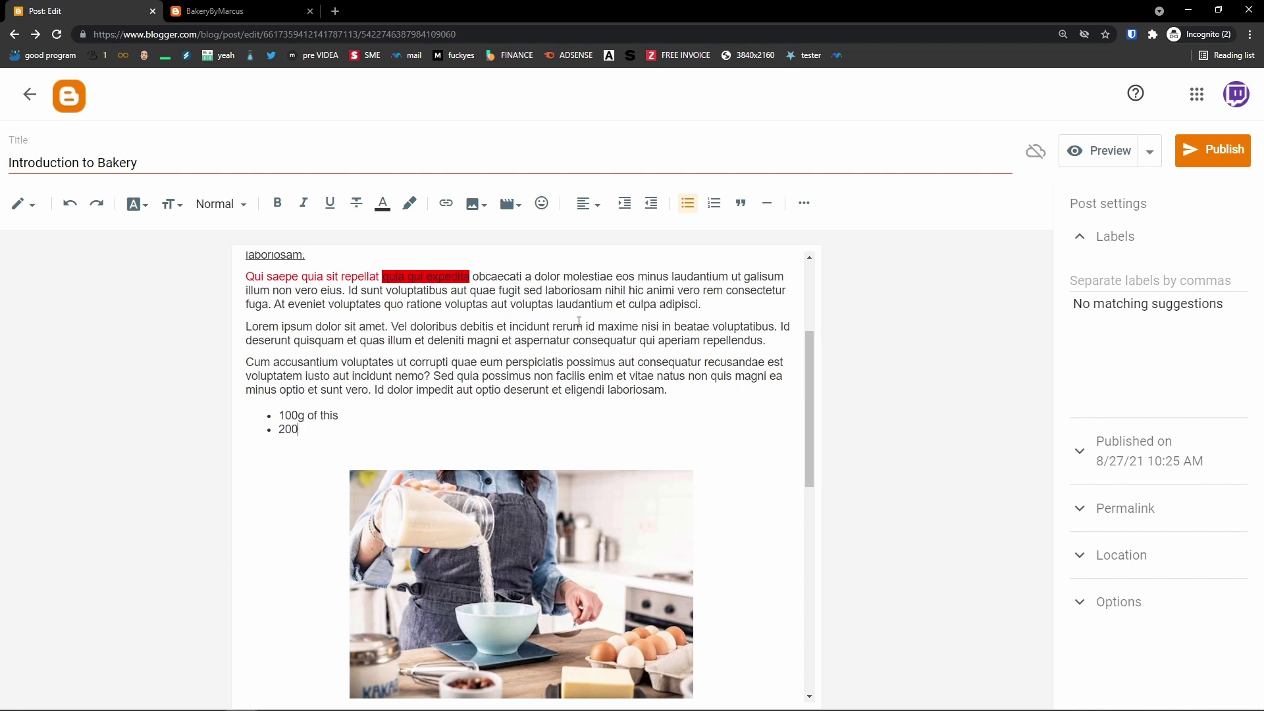
{"action": "type", "text": "g of that"}
{"action": "key", "text": "Return"}
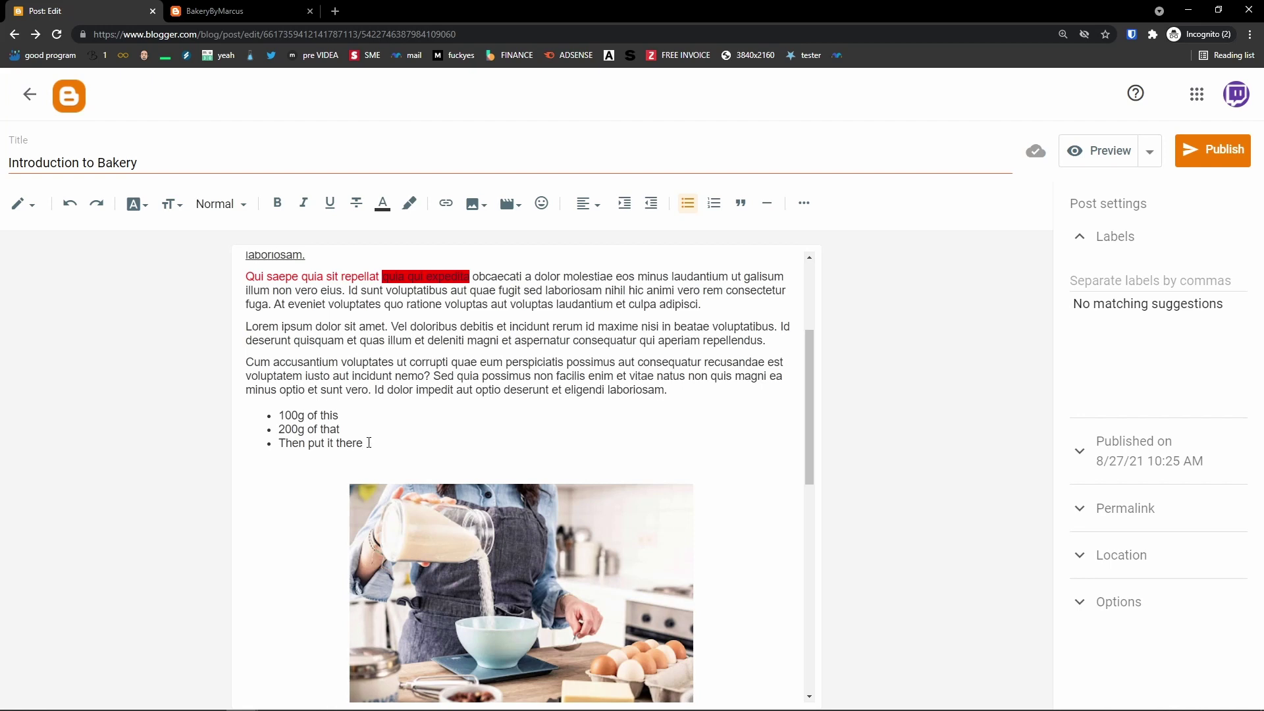
Insert one horizontal line below the bulleted list and another between the paragraph and the Baking School video, and check both
{"action": "left_click", "coordinate": [764, 206]}
{"action": "scroll", "coordinate": [583, 490], "scroll_direction": "down", "scroll_amount": 5}
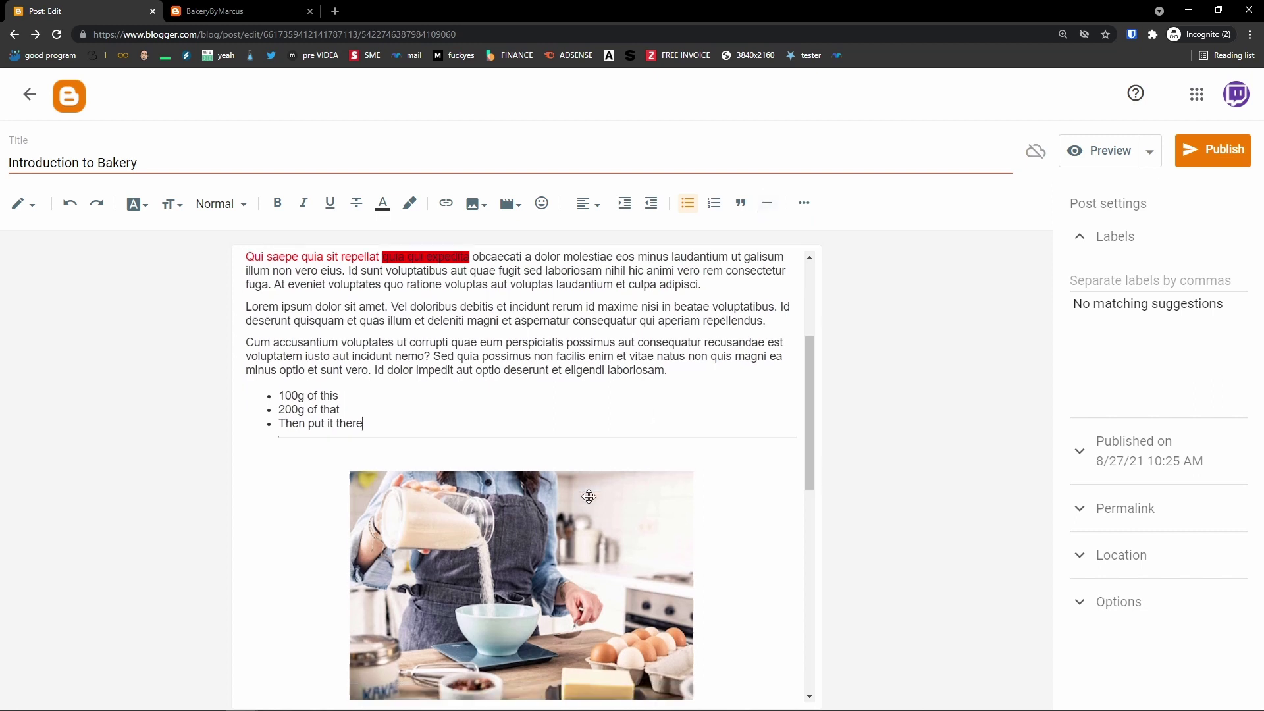
{"action": "scroll", "coordinate": [583, 490], "scroll_direction": "down", "scroll_amount": 2}
{"action": "left_click", "coordinate": [739, 354]}
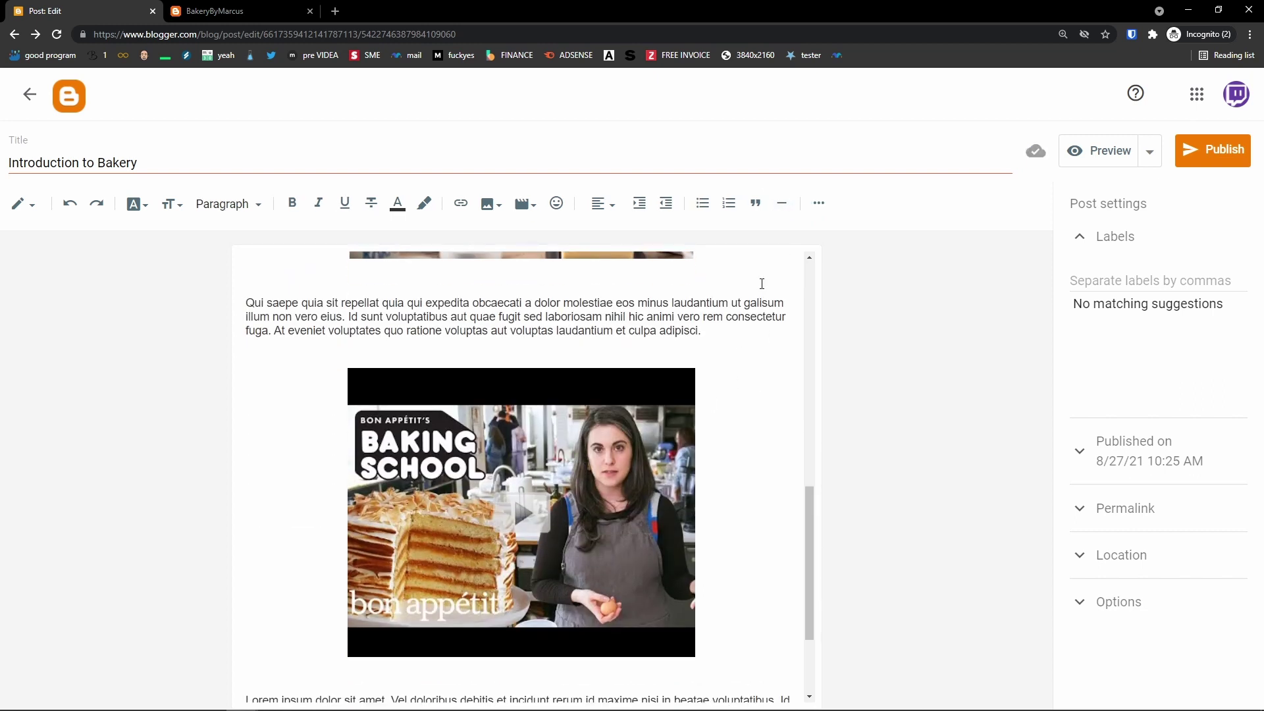
{"action": "left_click", "coordinate": [781, 205]}
{"action": "scroll", "coordinate": [683, 389], "scroll_direction": "up", "scroll_amount": 1}
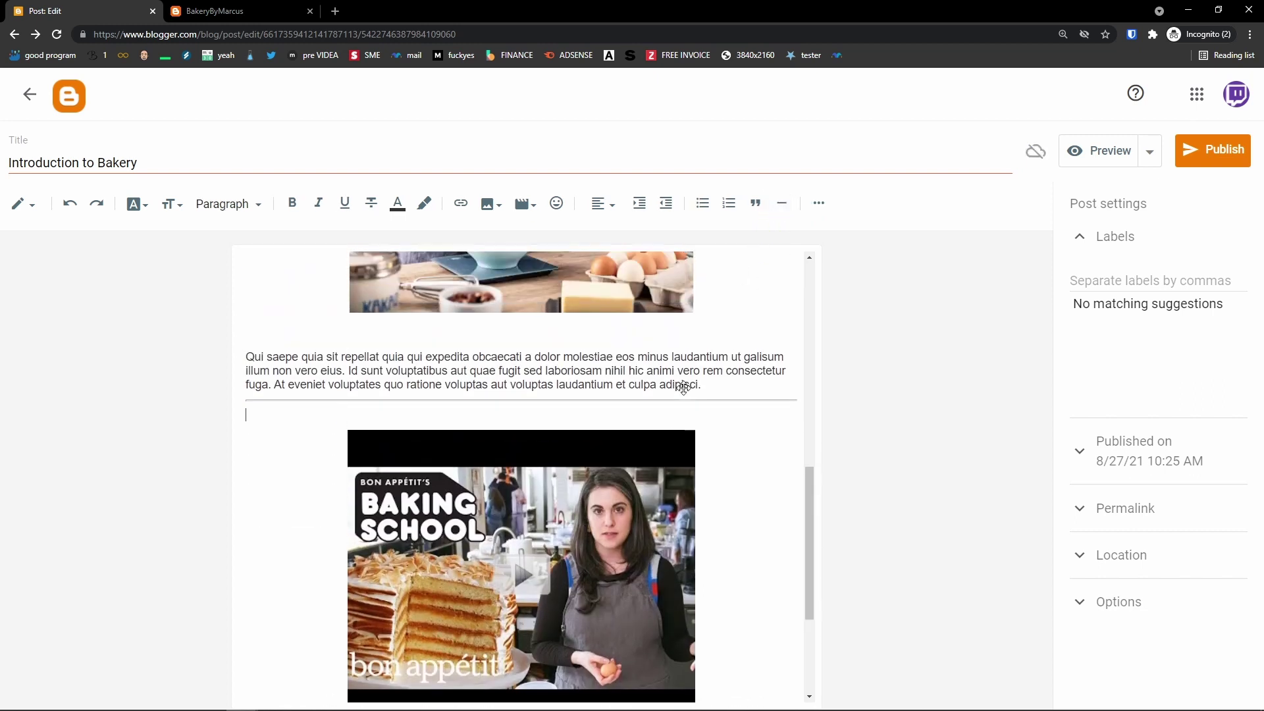
{"action": "scroll", "coordinate": [683, 389], "scroll_direction": "up", "scroll_amount": 7}
{"action": "scroll", "coordinate": [638, 404], "scroll_direction": "down", "scroll_amount": 4}
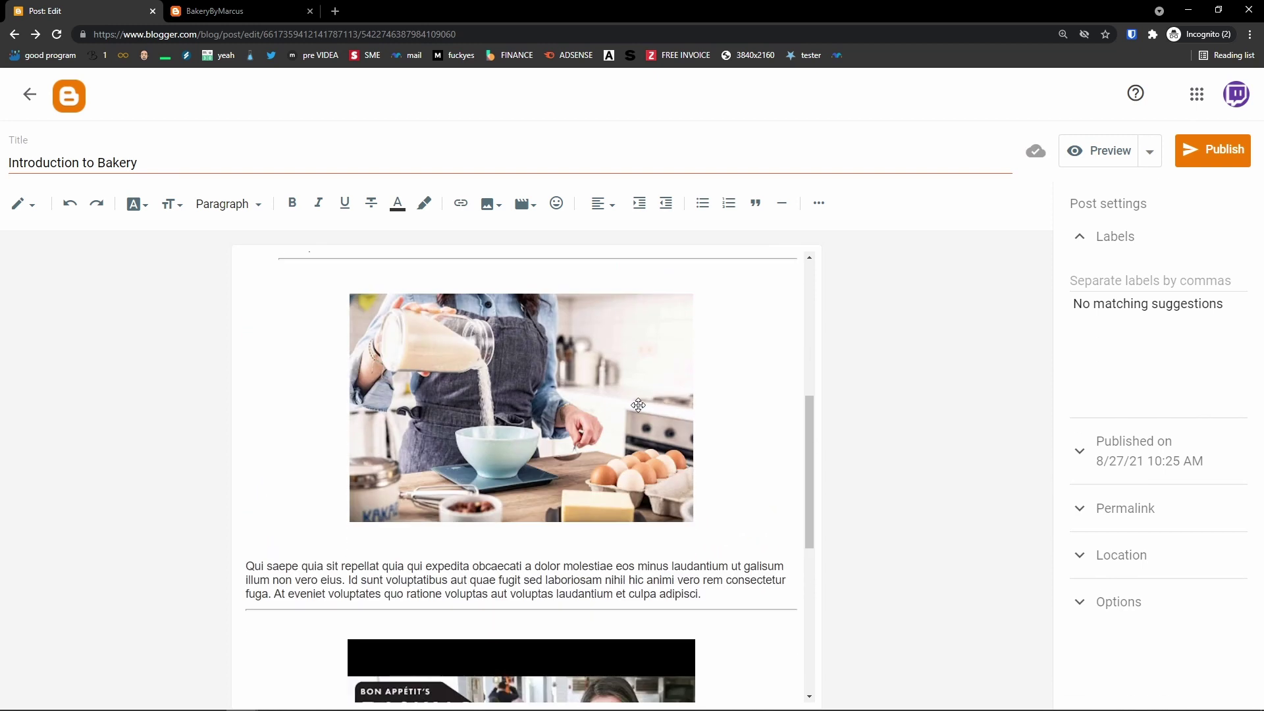
{"action": "scroll", "coordinate": [639, 404], "scroll_direction": "up", "scroll_amount": 8}
{"action": "scroll", "coordinate": [622, 407], "scroll_direction": "down", "scroll_amount": 4}
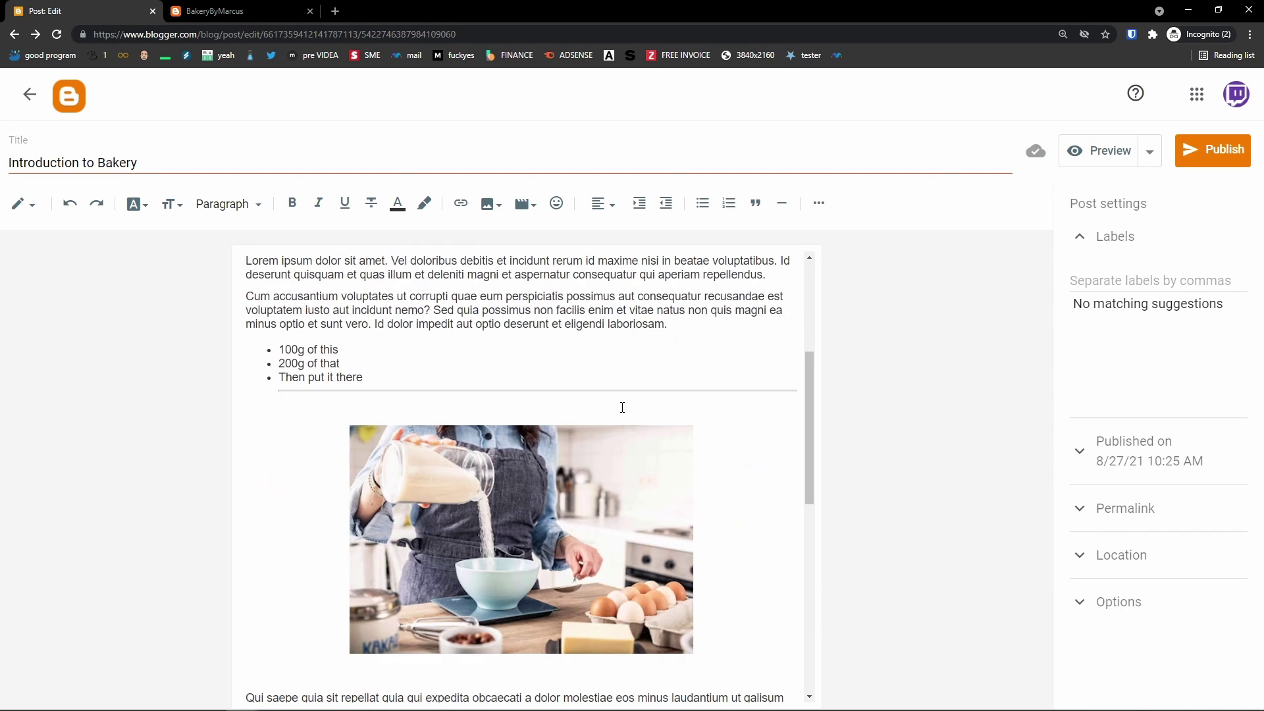
{"action": "scroll", "coordinate": [622, 408], "scroll_direction": "down", "scroll_amount": 4}
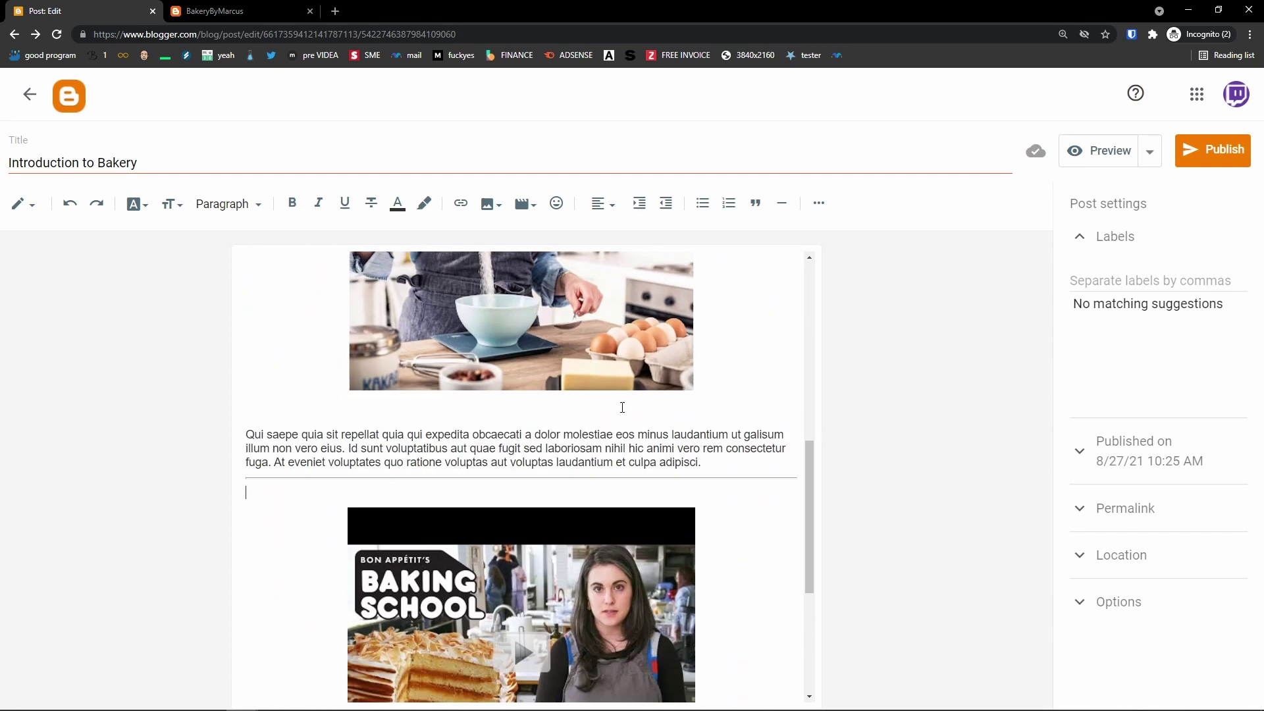
Examine the additional editor tools: text layout direction, the input language list and clear formatting, without changing the post's text
{"action": "left_click", "coordinate": [820, 210]}
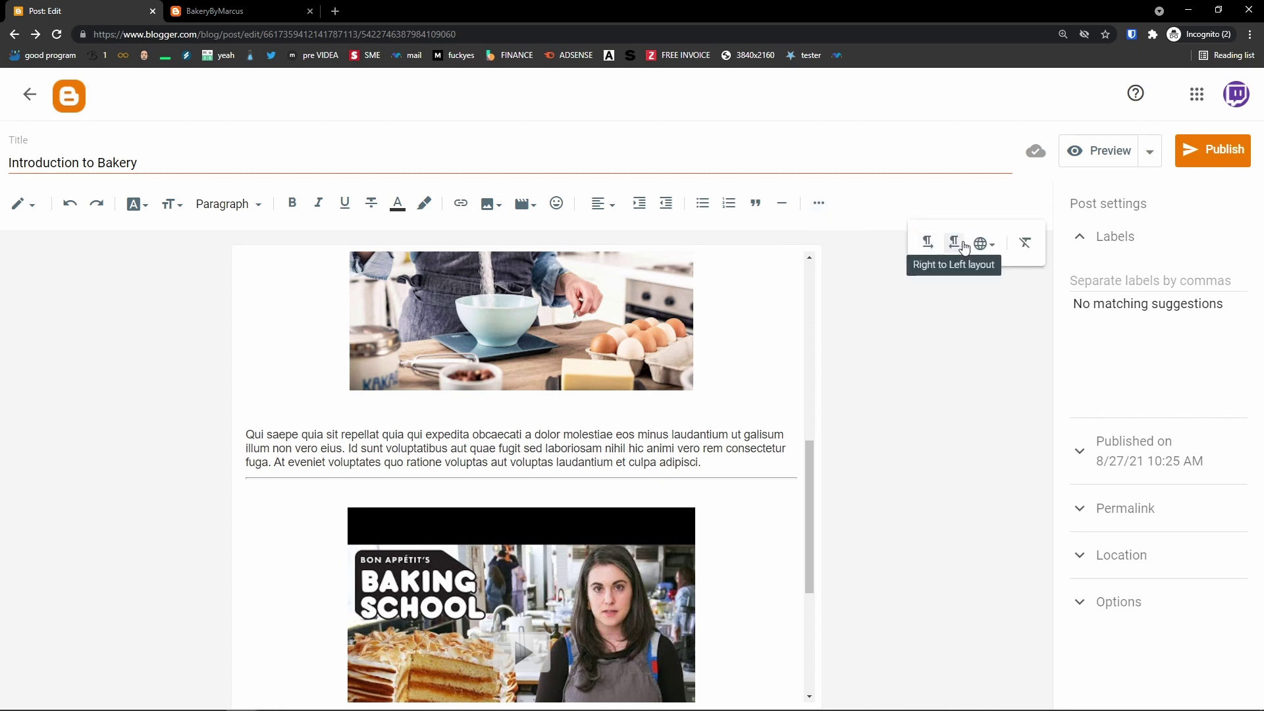
{"action": "left_click", "coordinate": [985, 243]}
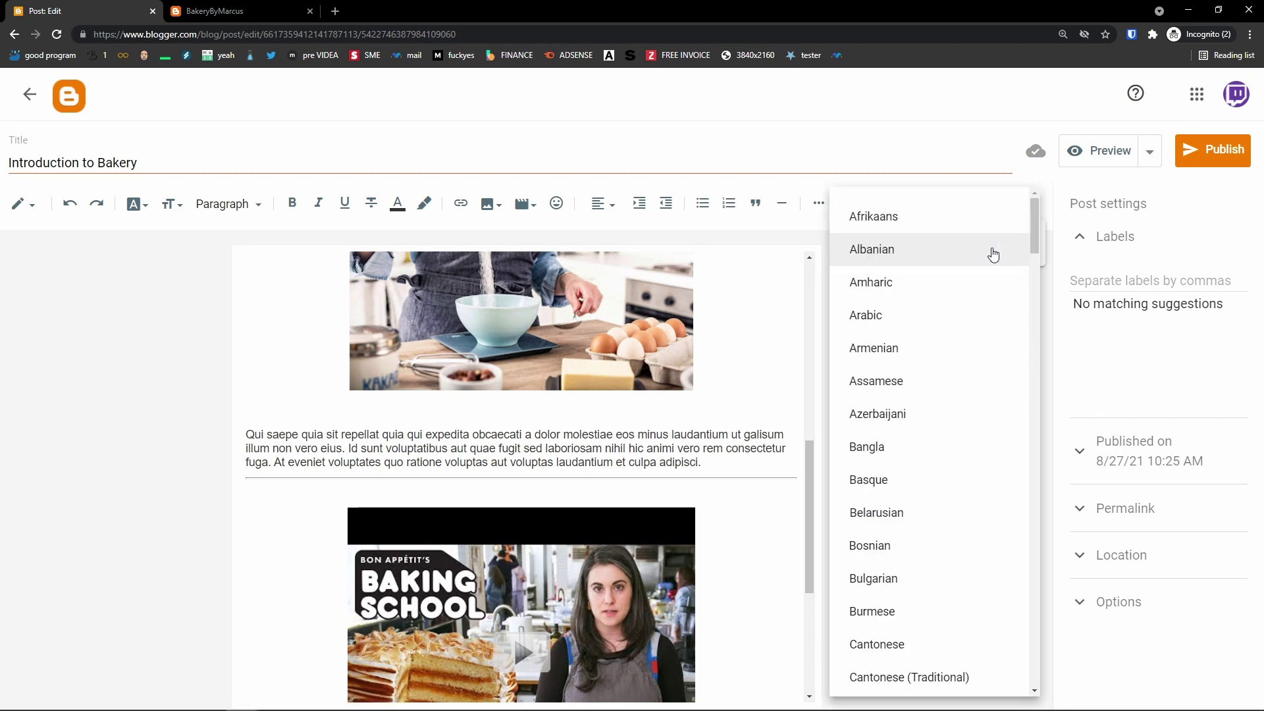
{"action": "scroll", "coordinate": [872, 444], "scroll_direction": "down", "scroll_amount": 1}
{"action": "scroll", "coordinate": [856, 439], "scroll_direction": "down", "scroll_amount": 1}
{"action": "left_click", "coordinate": [849, 437]}
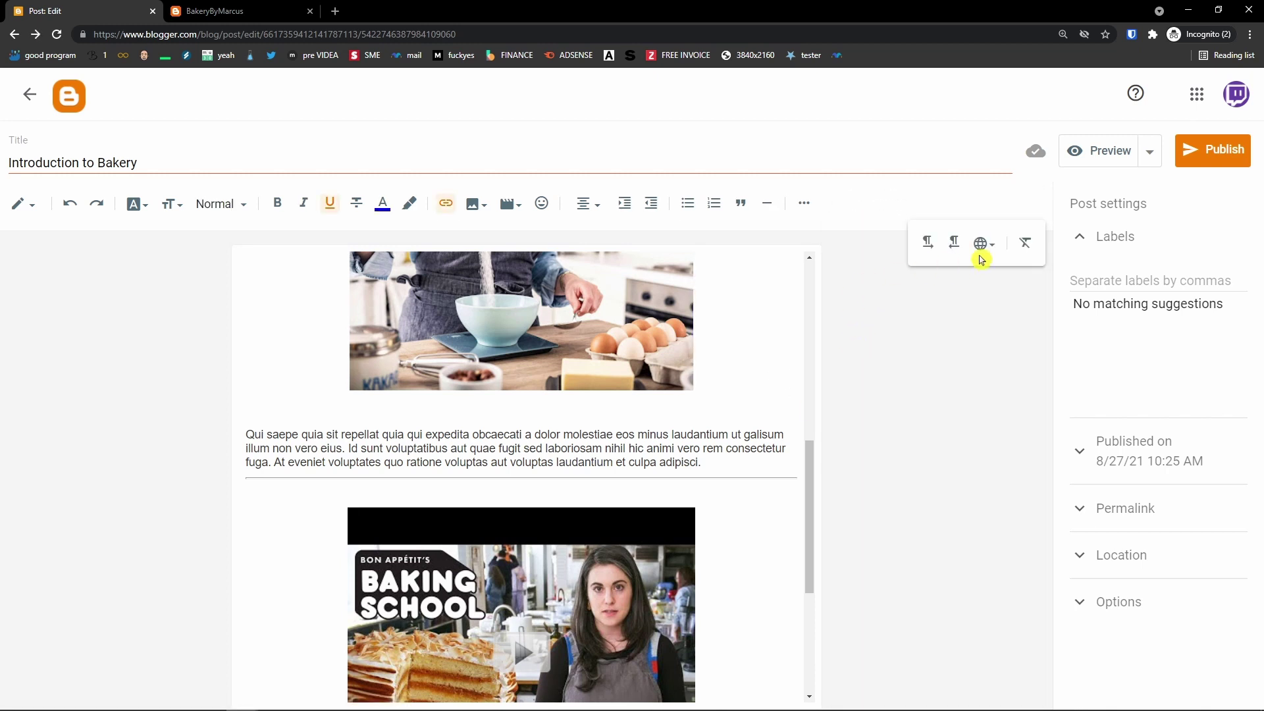
{"action": "left_click", "coordinate": [1025, 245]}
{"action": "left_click", "coordinate": [621, 429]}
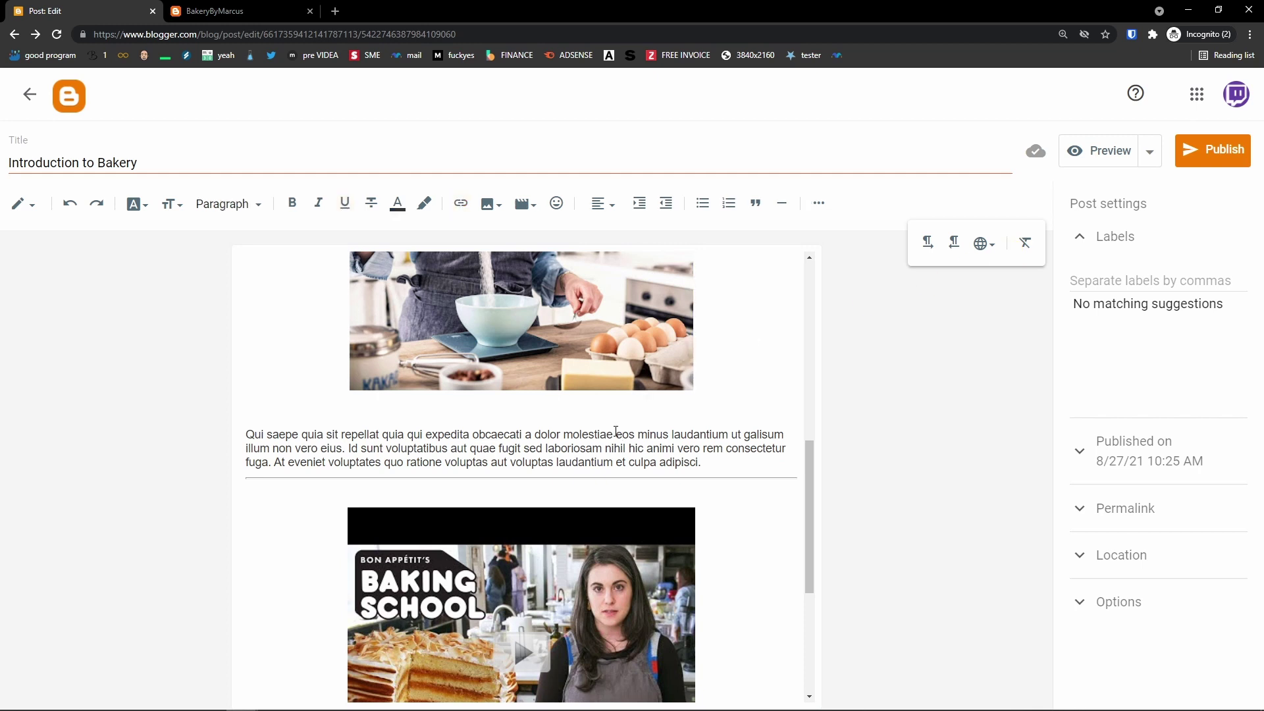
{"action": "scroll", "coordinate": [612, 431], "scroll_direction": "up", "scroll_amount": 5}
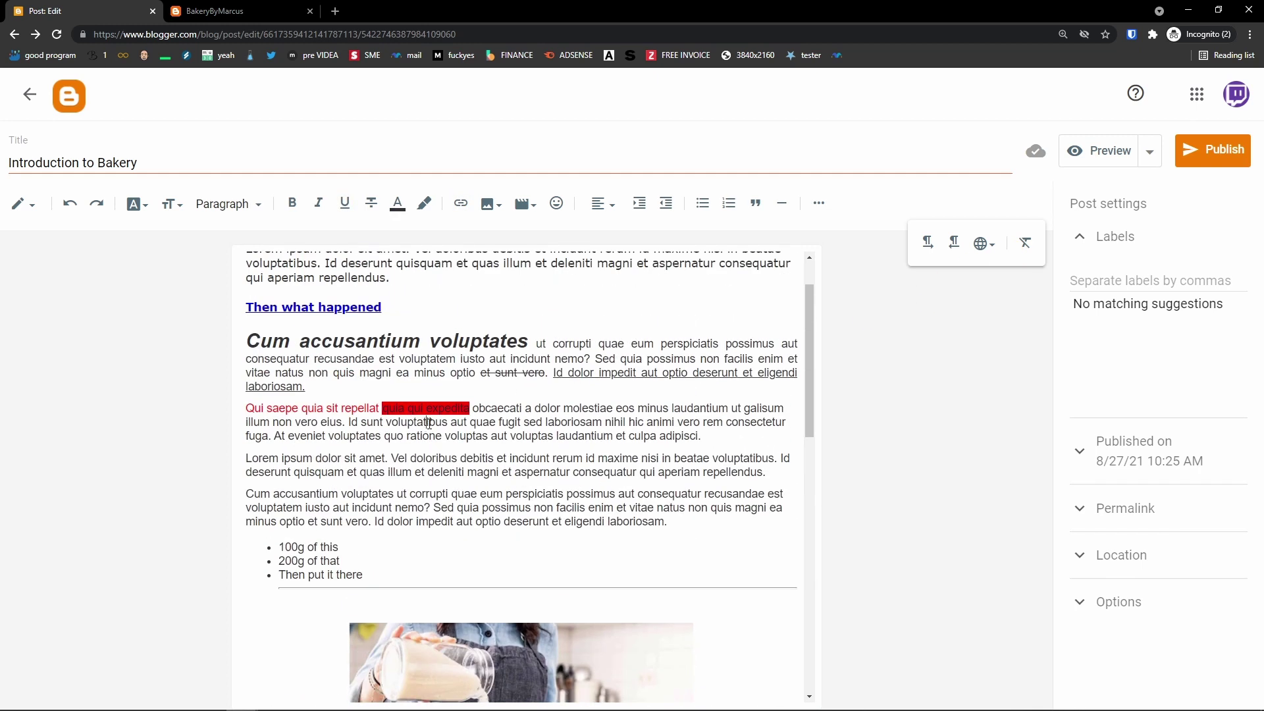
{"action": "left_click_drag", "start_coordinate": [464, 408], "coordinate": [269, 410]}
{"action": "left_click", "coordinate": [470, 408]}
Try entering a label for the post and clear the label field again
{"action": "left_click", "coordinate": [1083, 239]}
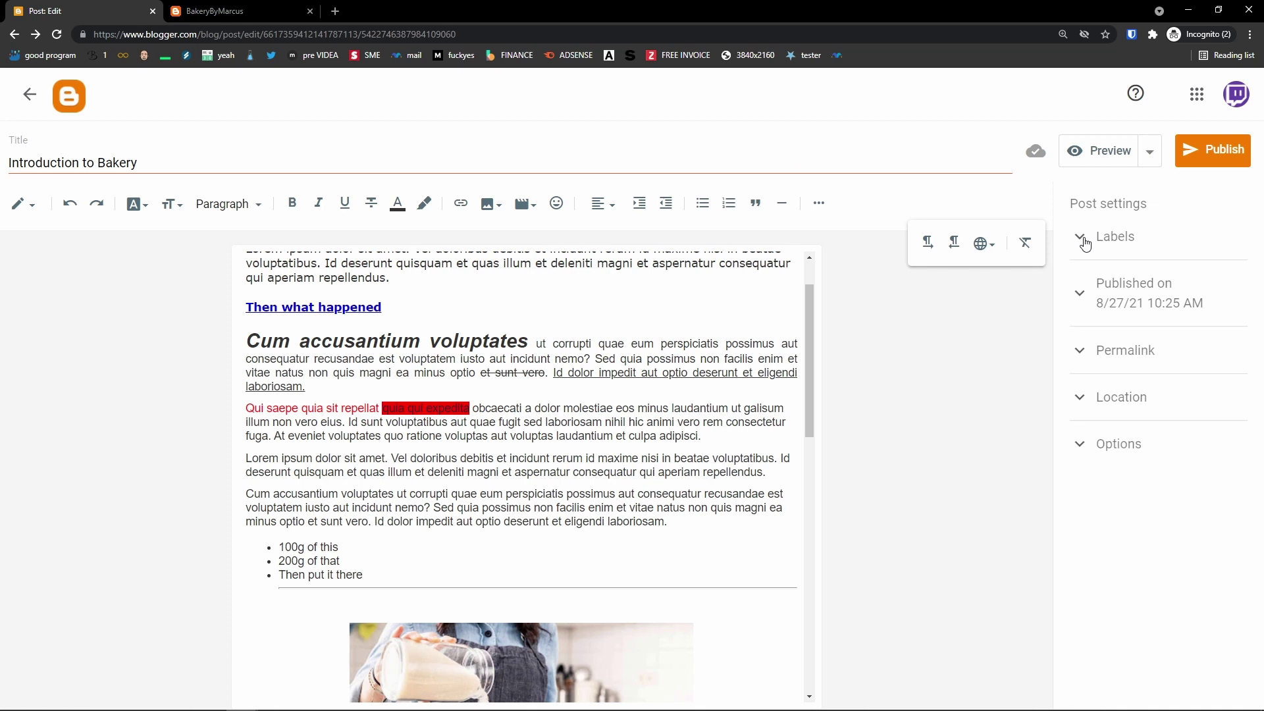
{"action": "left_click", "coordinate": [1083, 239]}
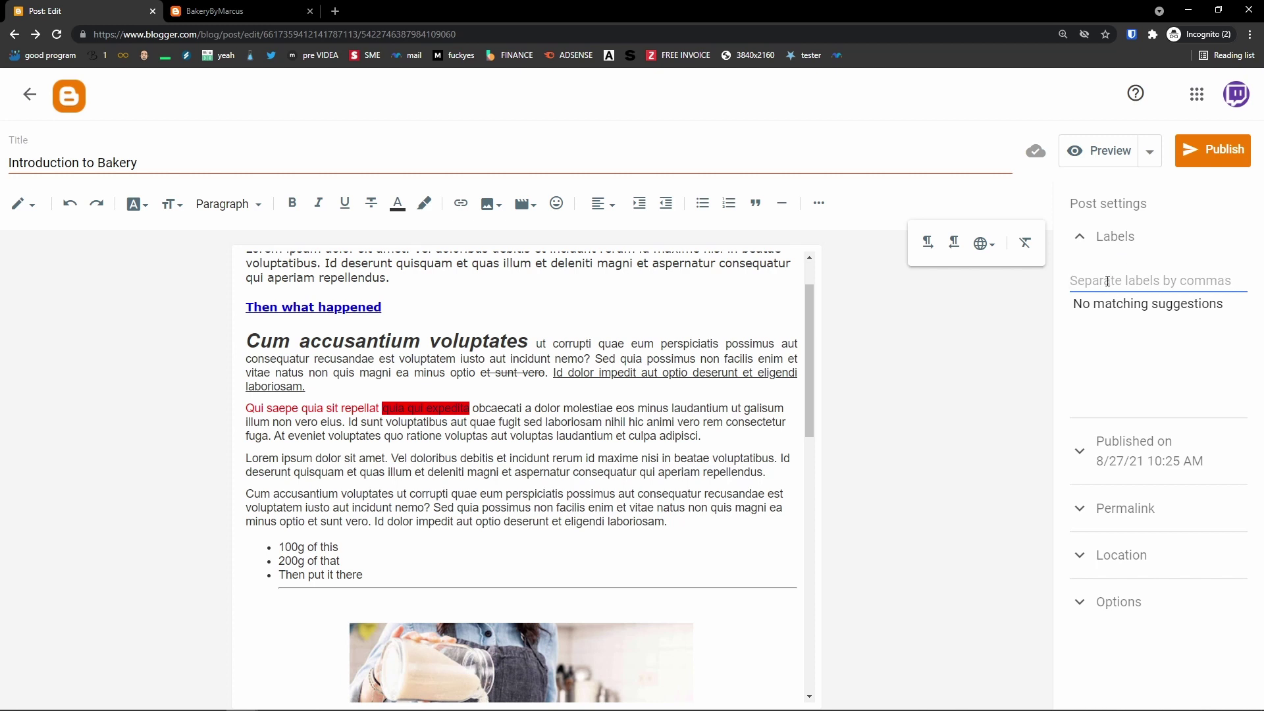
{"action": "type", "text": "ba"}
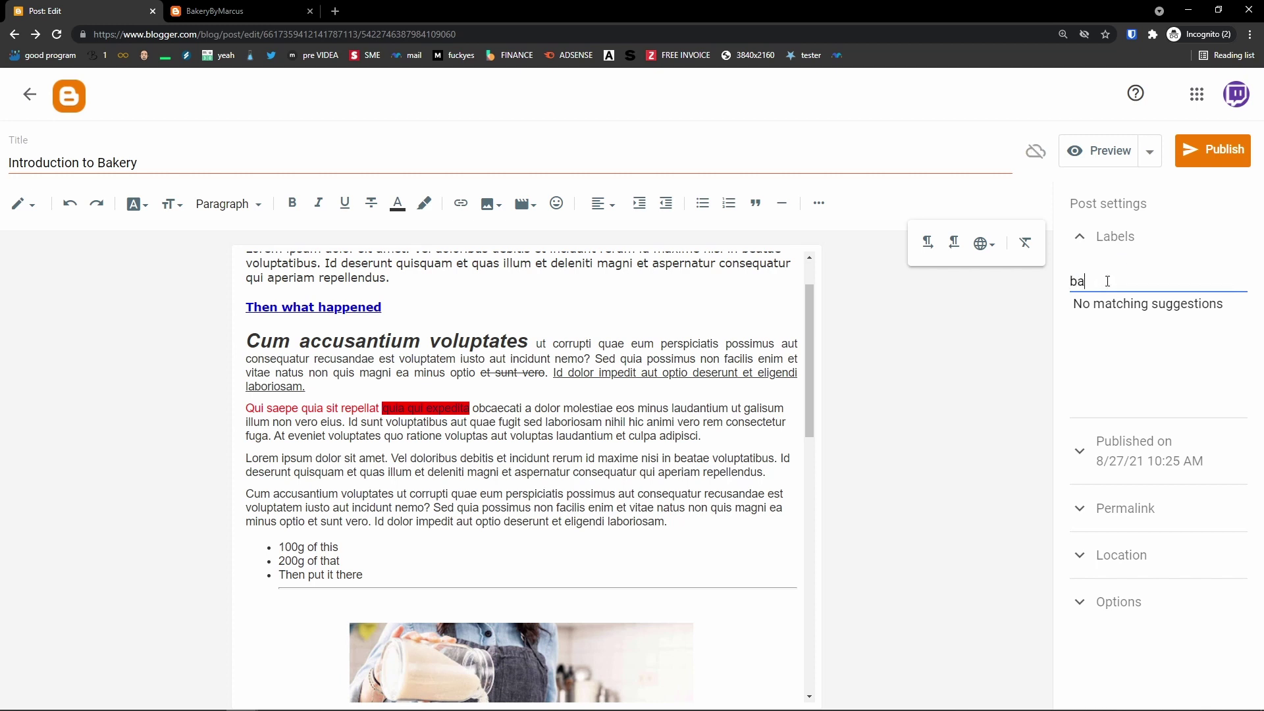
{"action": "type", "text": "wky"}
{"action": "key", "text": "ctrl+BackSpace"}
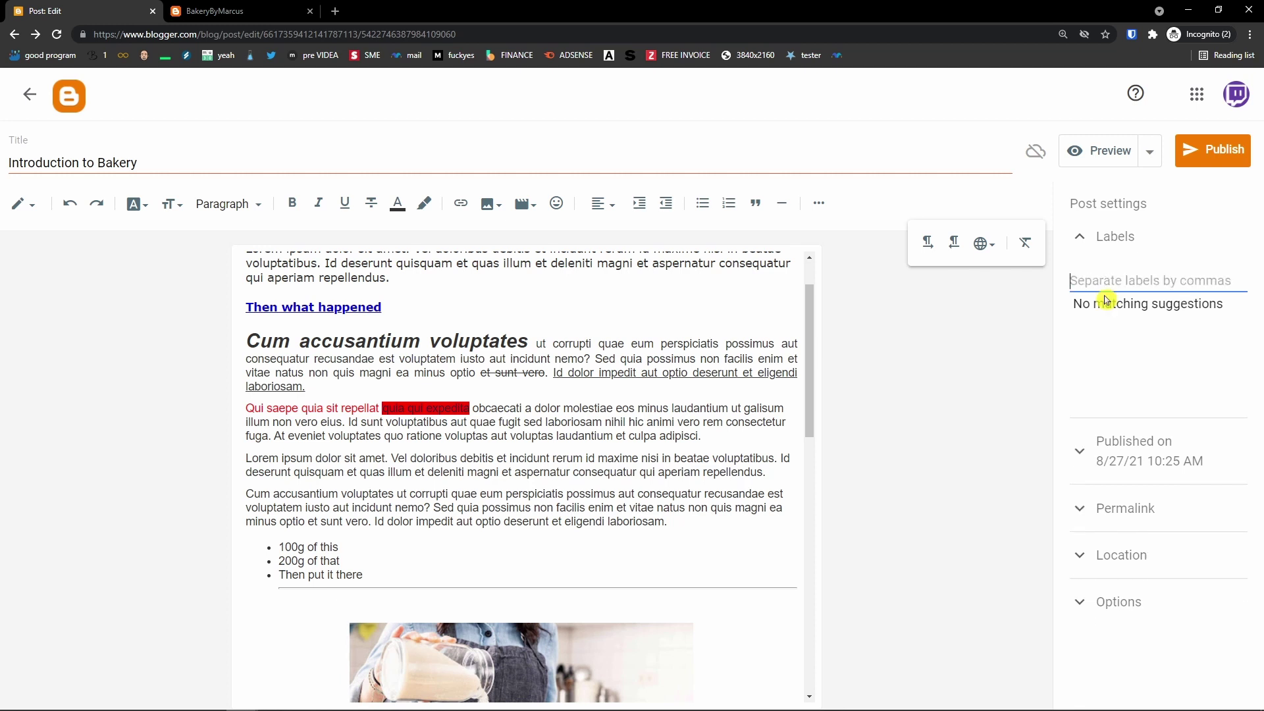
Open the post's publishing date settings, compare the two scheduling options and set publishing to Automatic
{"action": "left_click", "coordinate": [1080, 451]}
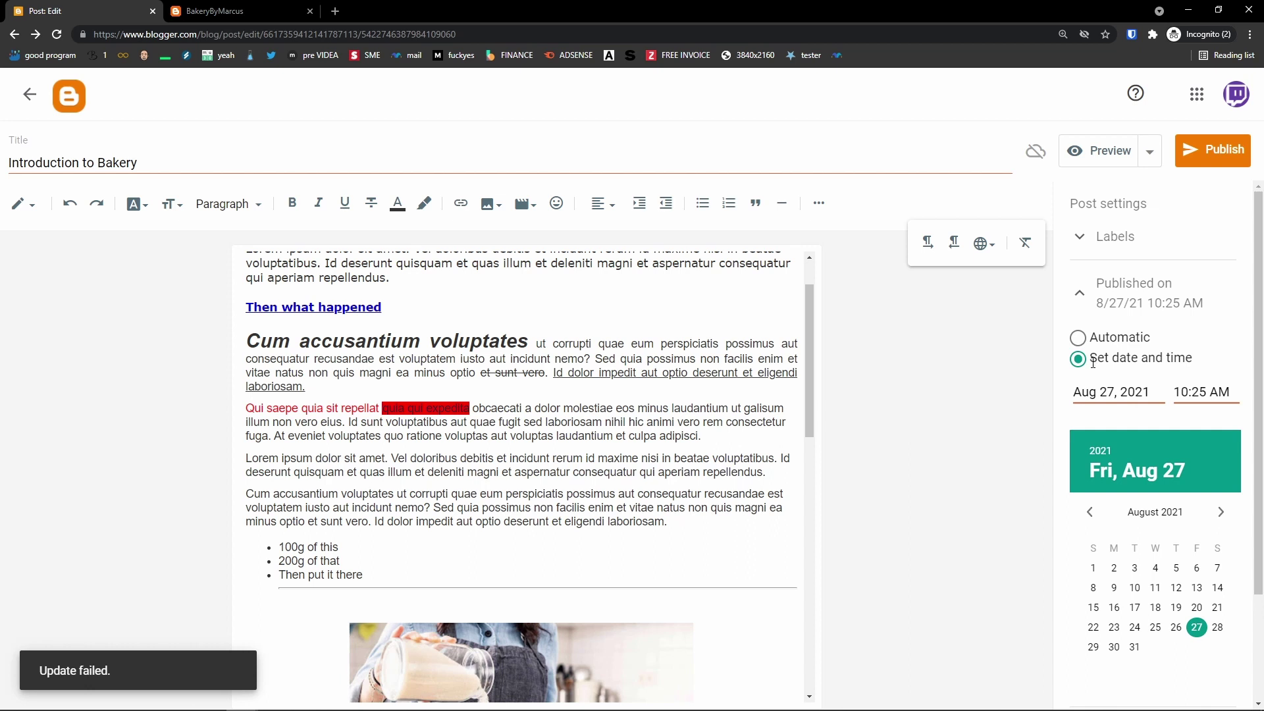
{"action": "scroll", "coordinate": [1086, 365], "scroll_direction": "down", "scroll_amount": 1}
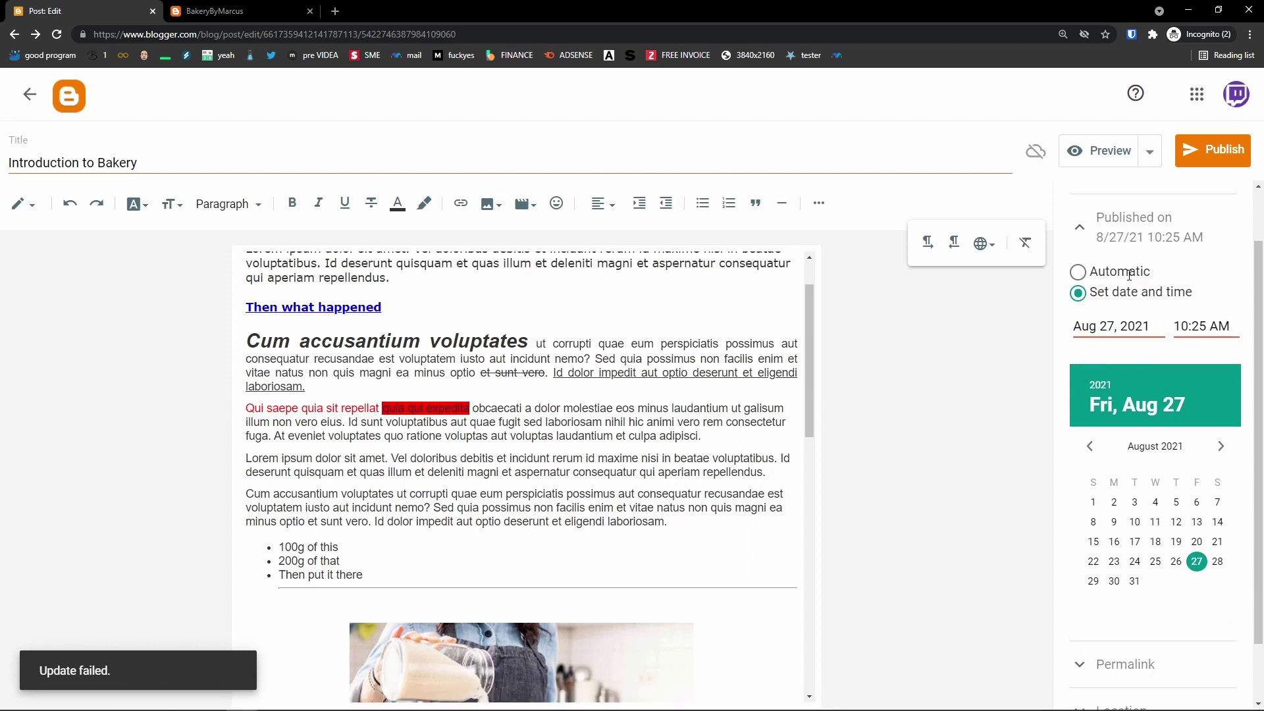
{"action": "left_click", "coordinate": [1086, 275]}
{"action": "left_click", "coordinate": [1079, 359]}
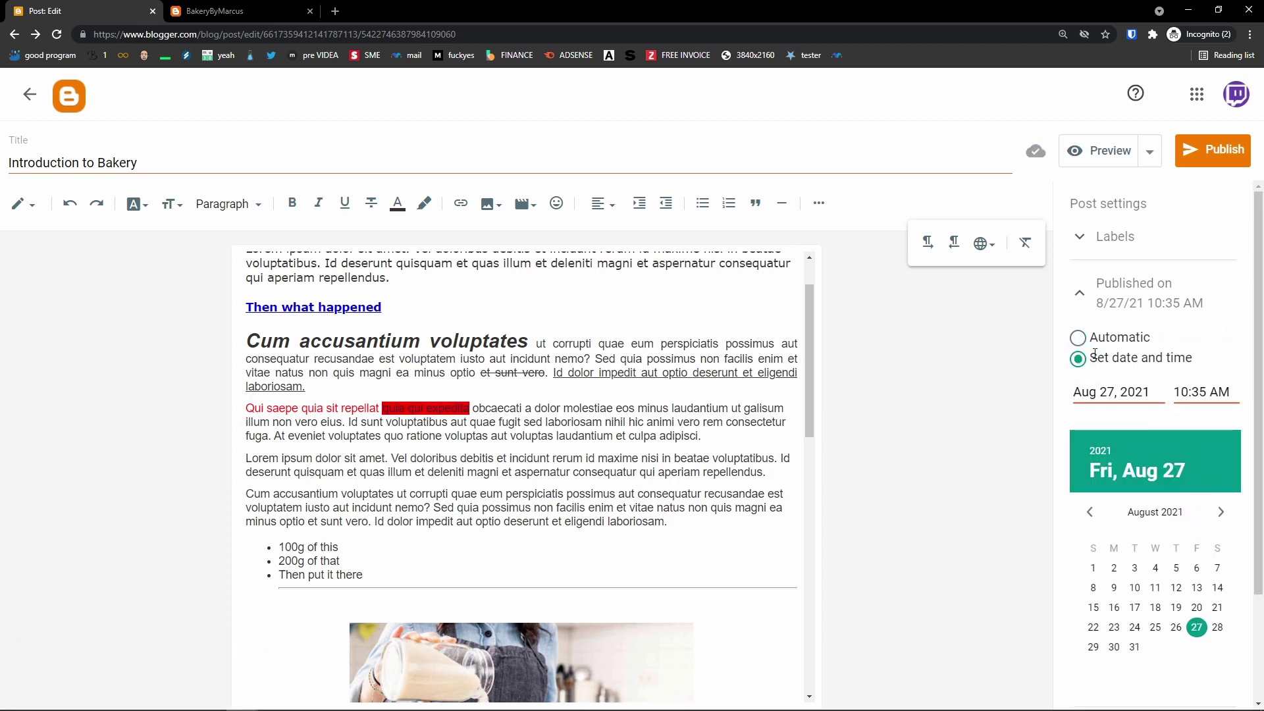
{"action": "left_click", "coordinate": [1078, 337]}
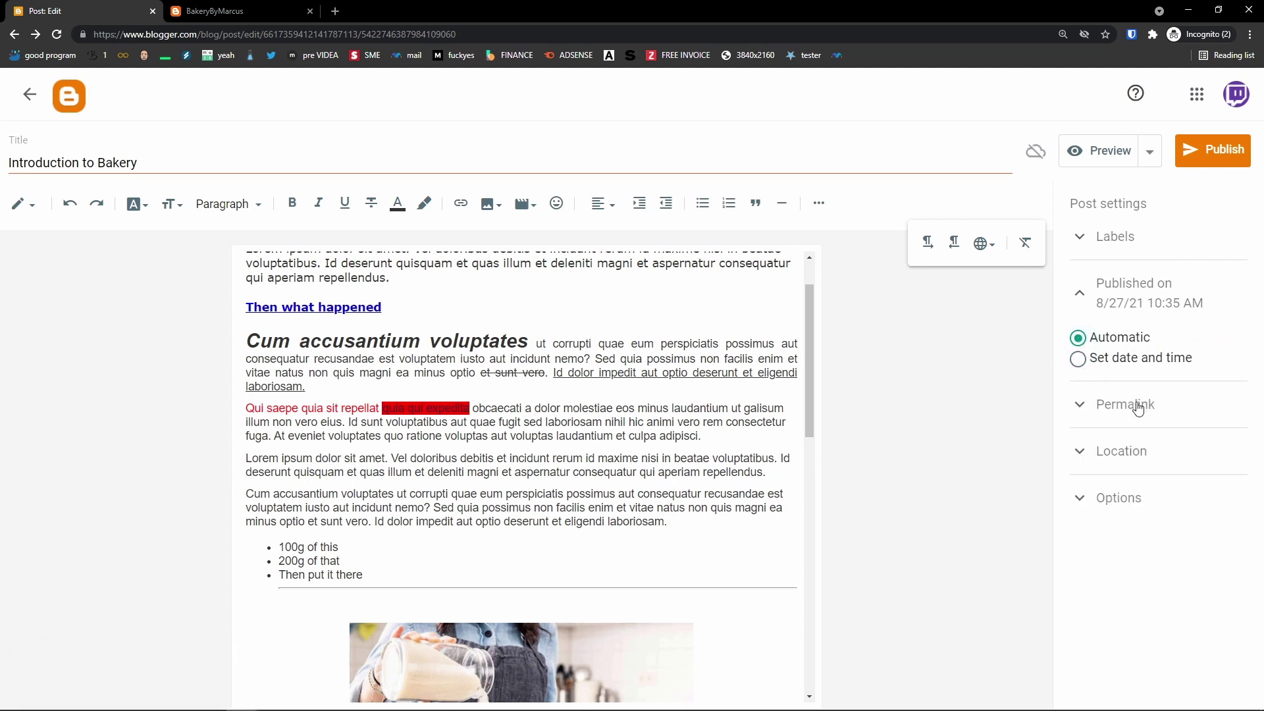
Open the post's permalink settings, compare the custom and automatic options and leave it on Automatic Permalink
{"action": "left_click", "coordinate": [1085, 407]}
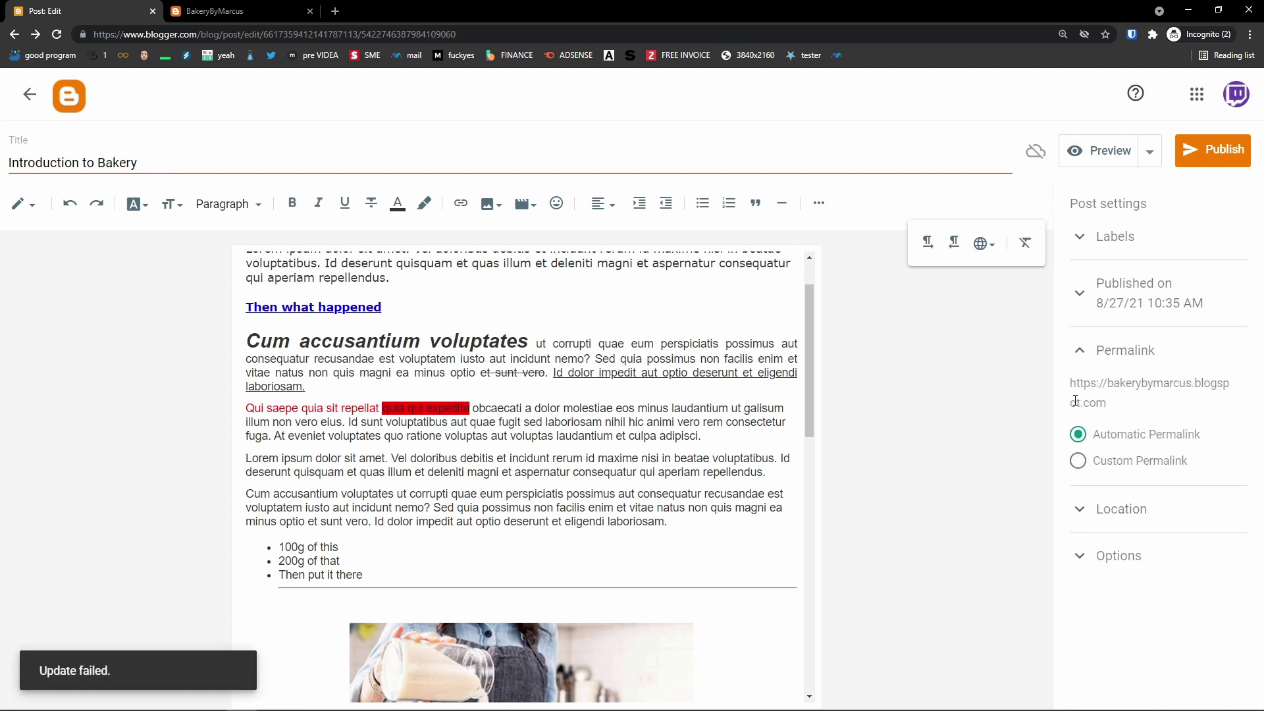
{"action": "left_click", "coordinate": [1079, 461]}
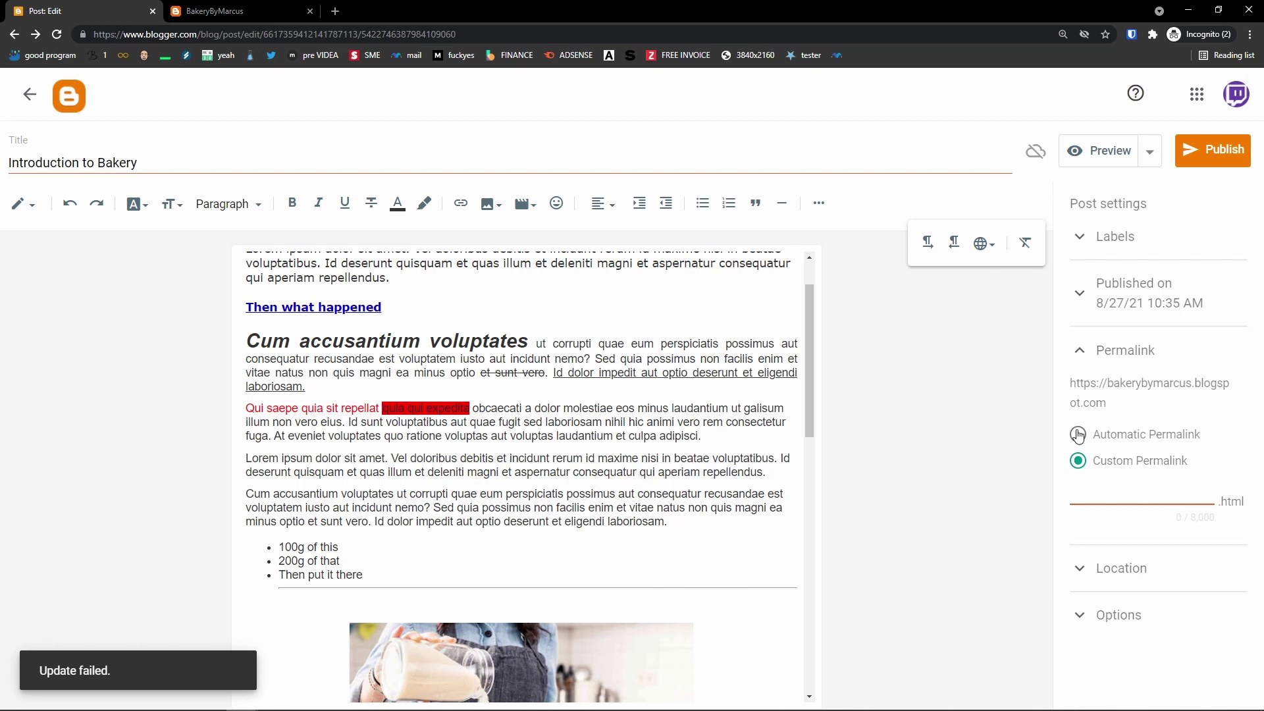
{"action": "left_click", "coordinate": [1079, 435]}
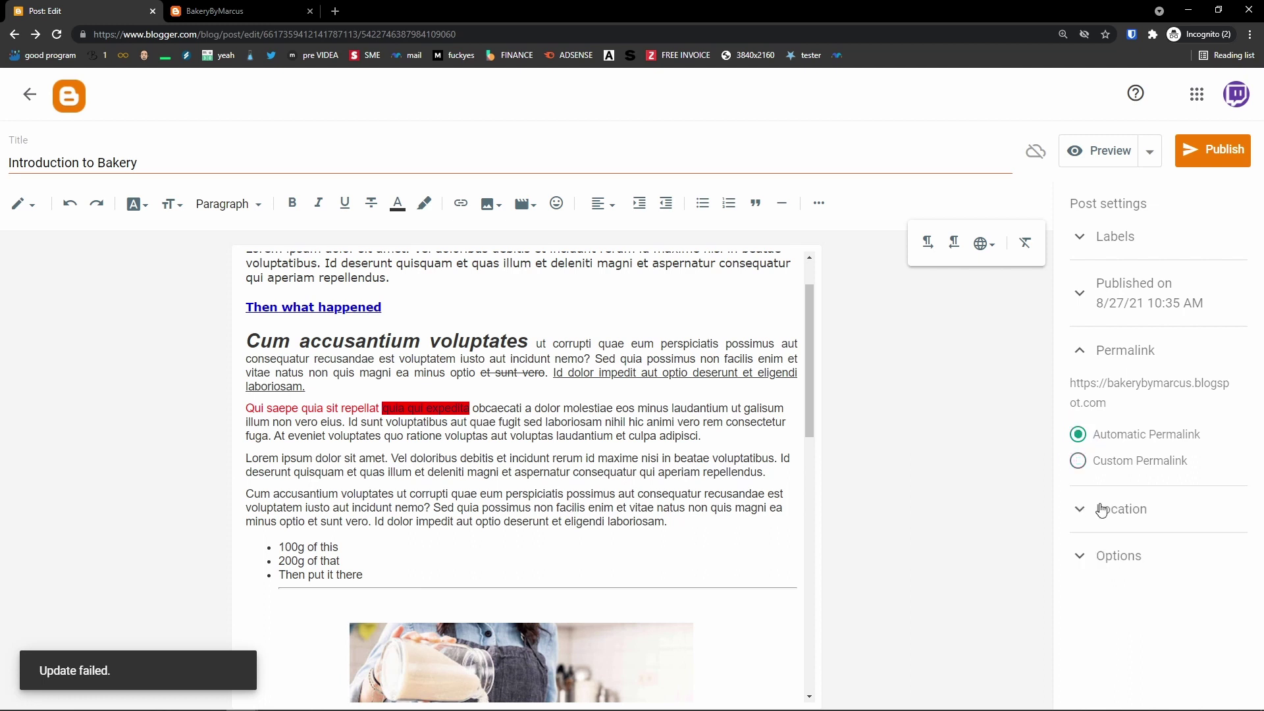
Open the post's location settings, try Slovakia in the location search, clear it and enter Slovakia as the location name
{"action": "left_click", "coordinate": [1078, 509]}
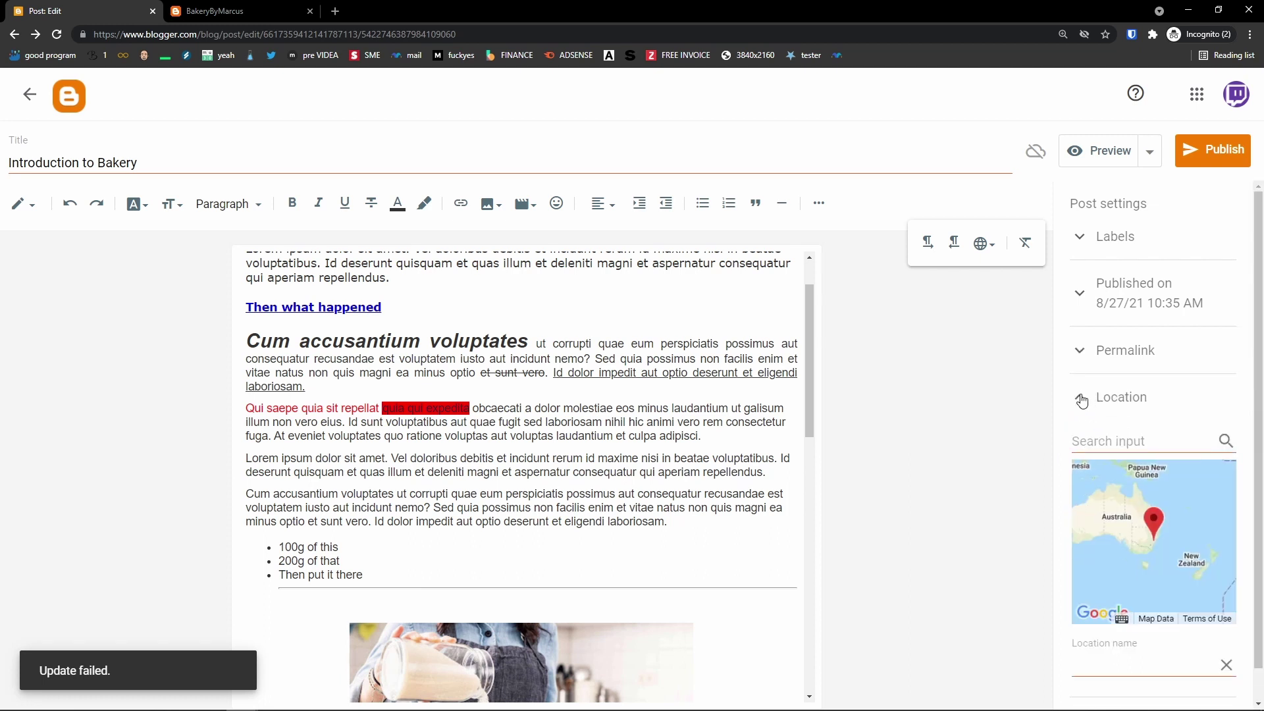
{"action": "type", "text": "Slovakia"}
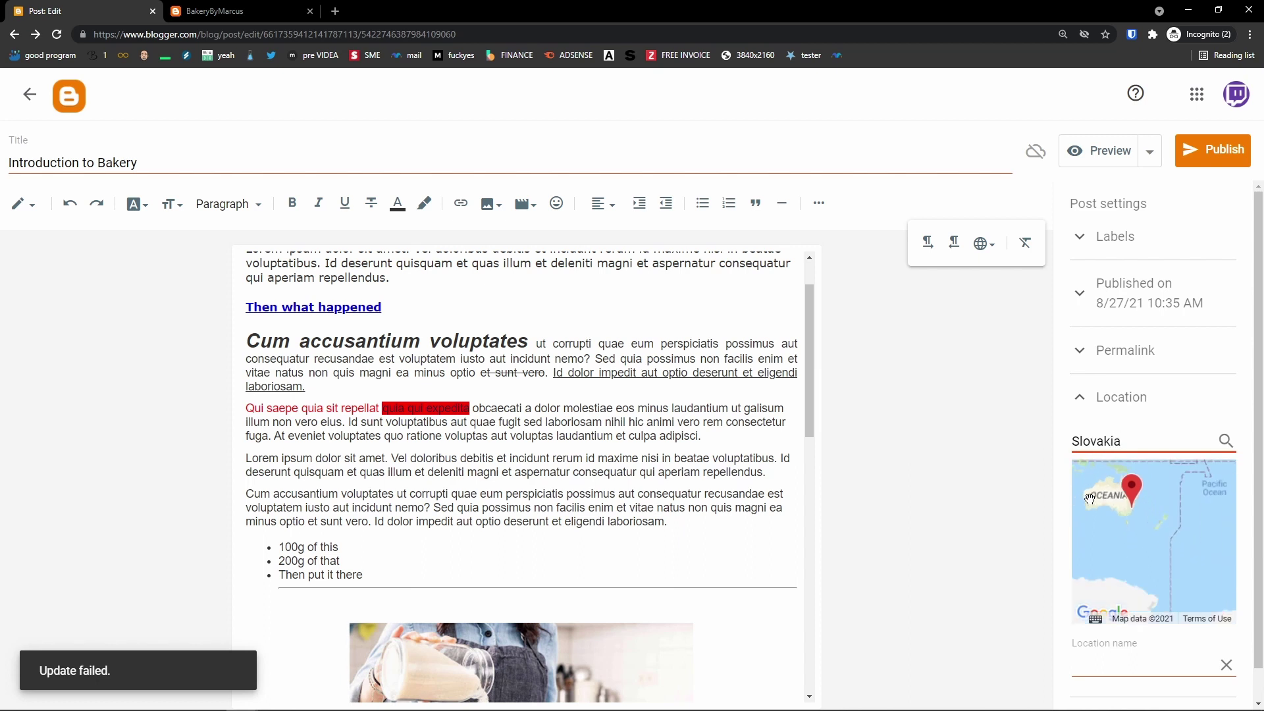
{"action": "double_click", "coordinate": [1150, 445]}
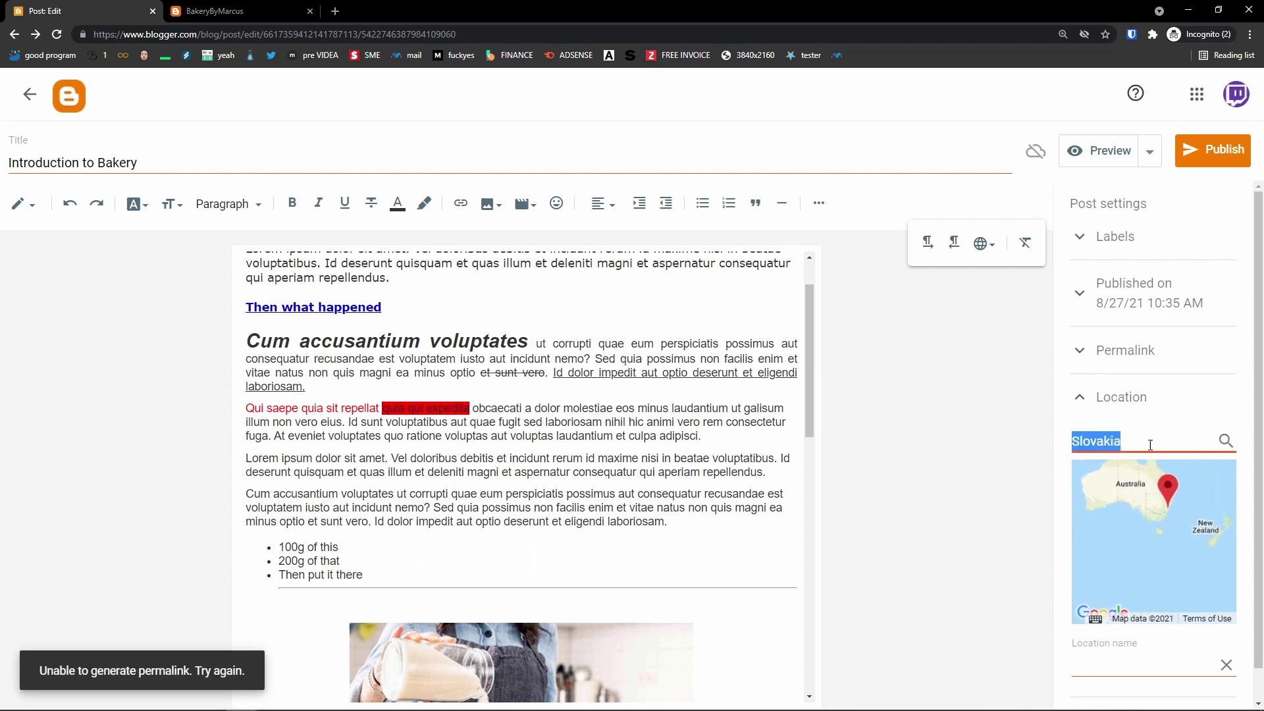
{"action": "key", "text": "BackSpace"}
{"action": "left_click", "coordinate": [1136, 660]}
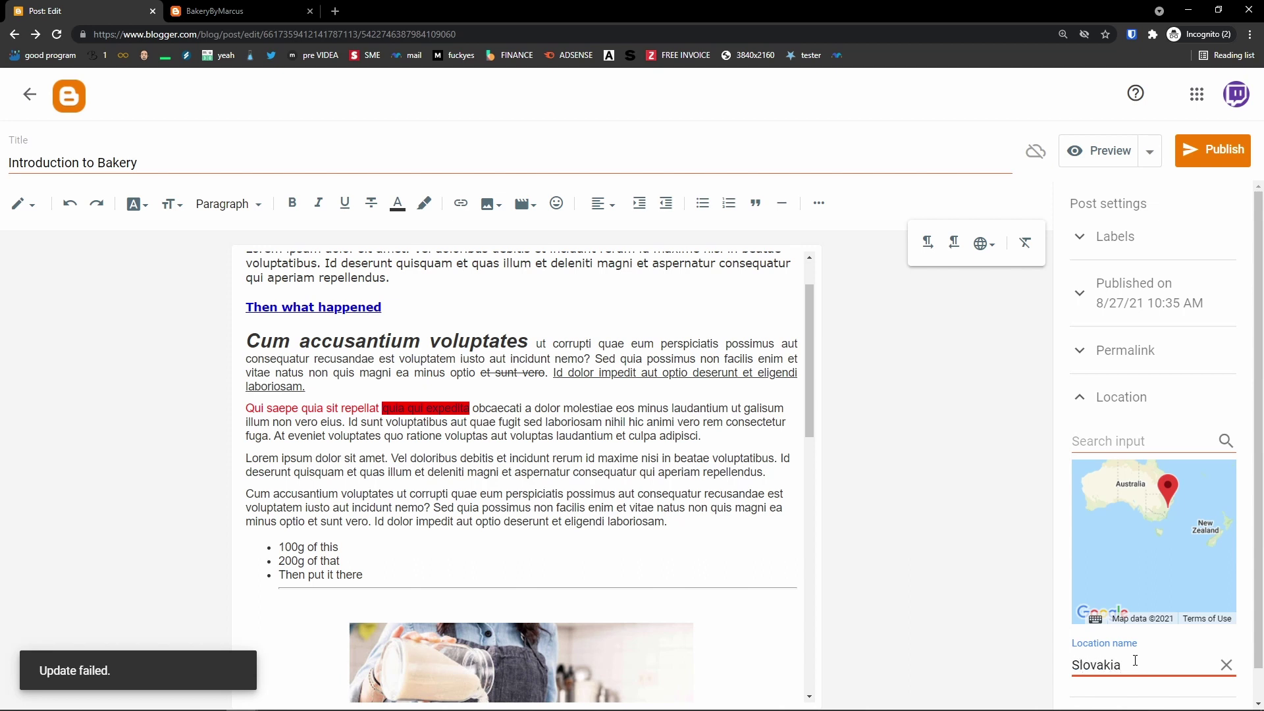
{"action": "key", "text": "shift+Tab"}
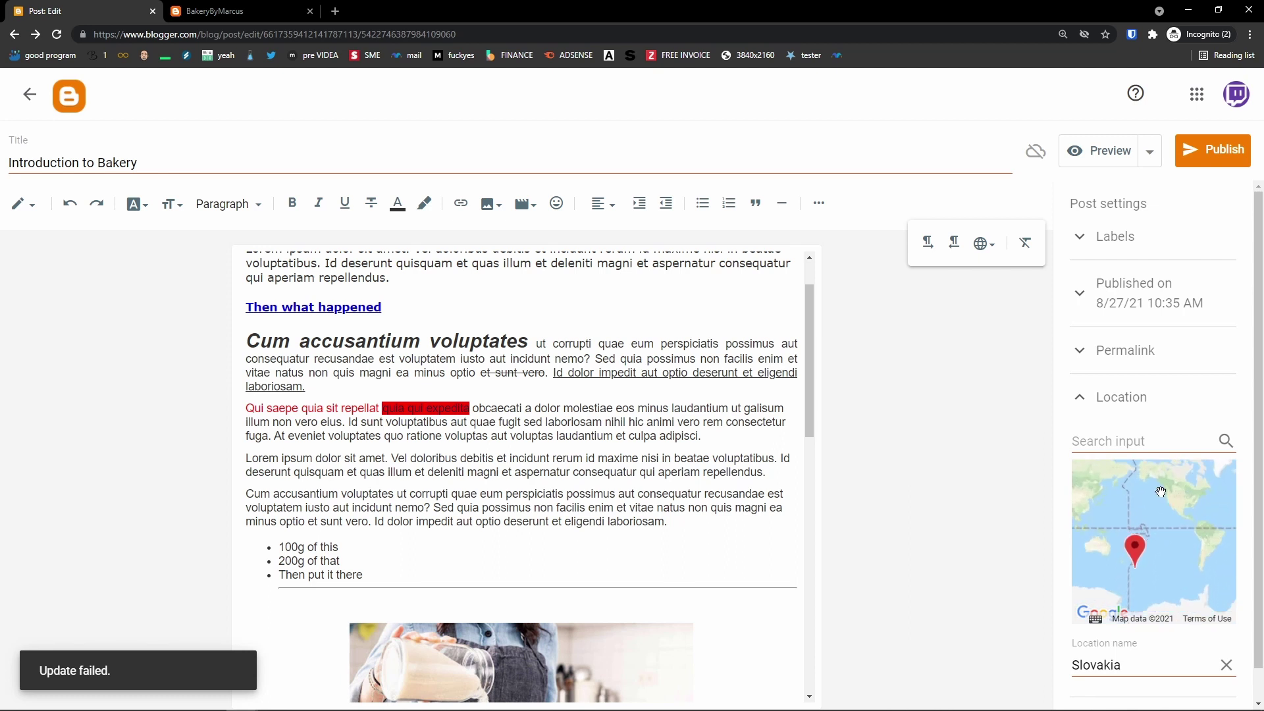
Find Slovakia on the location map and place the post's location pin in the western part of the country
{"action": "left_click_drag", "start_coordinate": [1130, 557], "coordinate": [1147, 576]}
{"action": "scroll", "coordinate": [1146, 567], "scroll_direction": "up", "scroll_amount": 2}
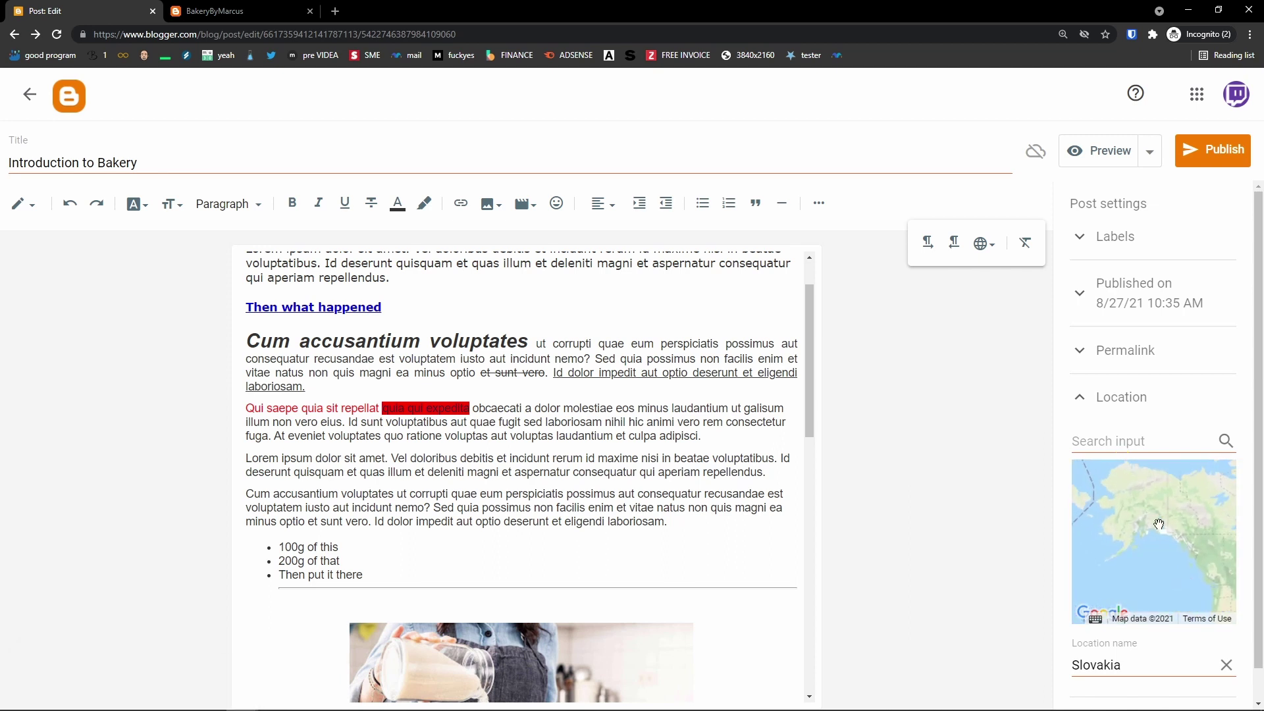
{"action": "scroll", "coordinate": [1114, 512], "scroll_direction": "down", "scroll_amount": 4}
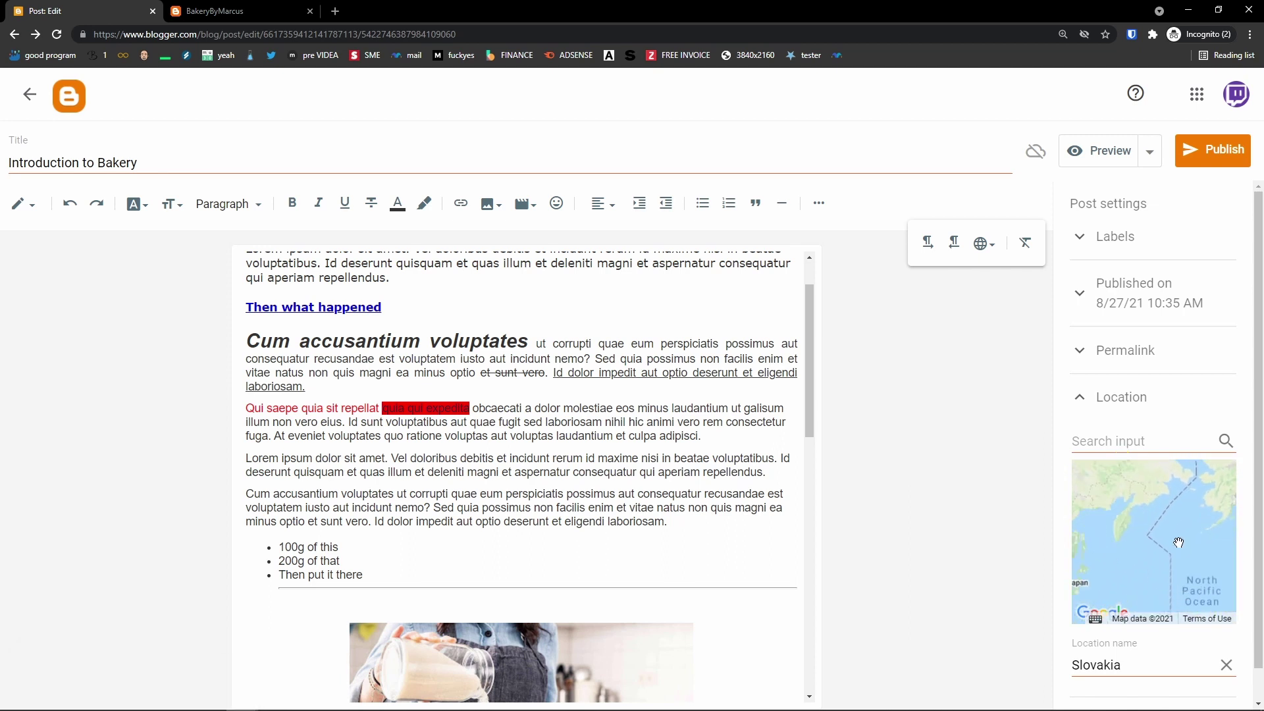
{"action": "left_click_drag", "start_coordinate": [1166, 564], "coordinate": [1157, 539]}
{"action": "scroll", "coordinate": [1157, 539], "scroll_direction": "up", "scroll_amount": 3}
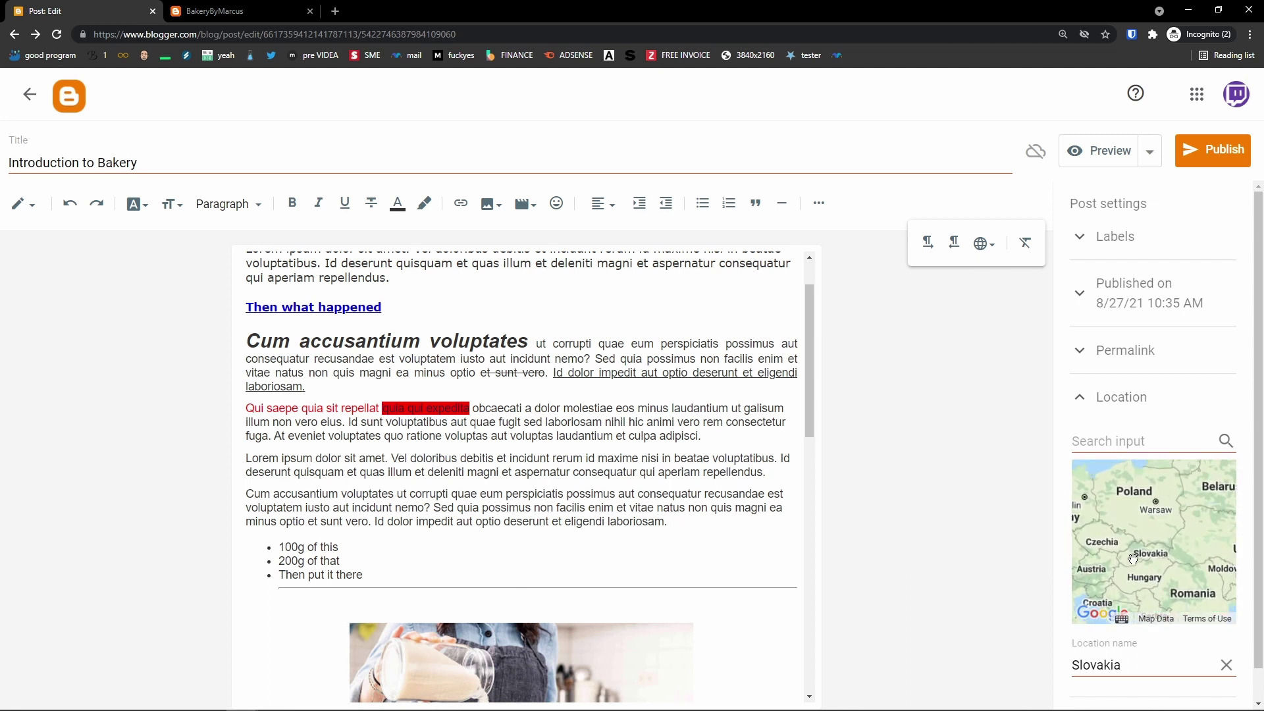
{"action": "left_click", "coordinate": [1131, 549]}
{"action": "left_click", "coordinate": [1129, 559]}
{"action": "scroll", "coordinate": [1133, 537], "scroll_direction": "up", "scroll_amount": 4}
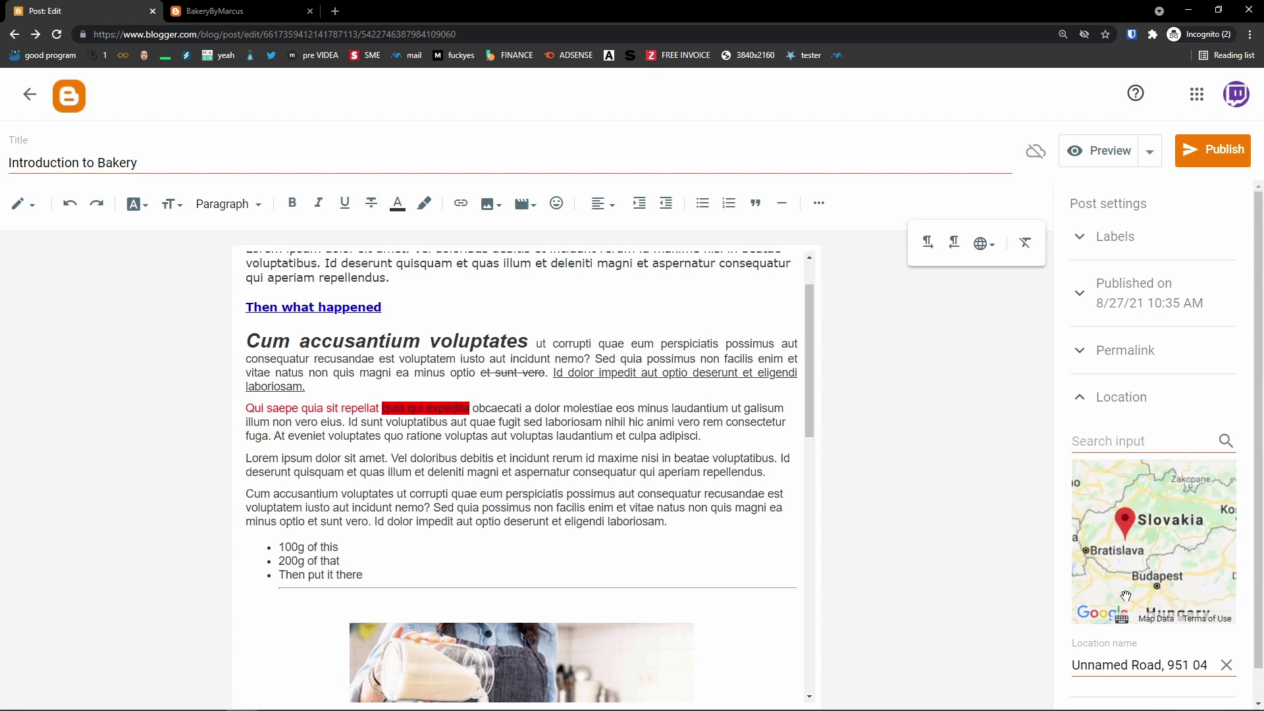
Move the post's location pin to Nitra on the map and close the location settings
{"action": "left_click_drag", "start_coordinate": [1137, 531], "coordinate": [1162, 607]}
{"action": "left_click", "coordinate": [1113, 516]}
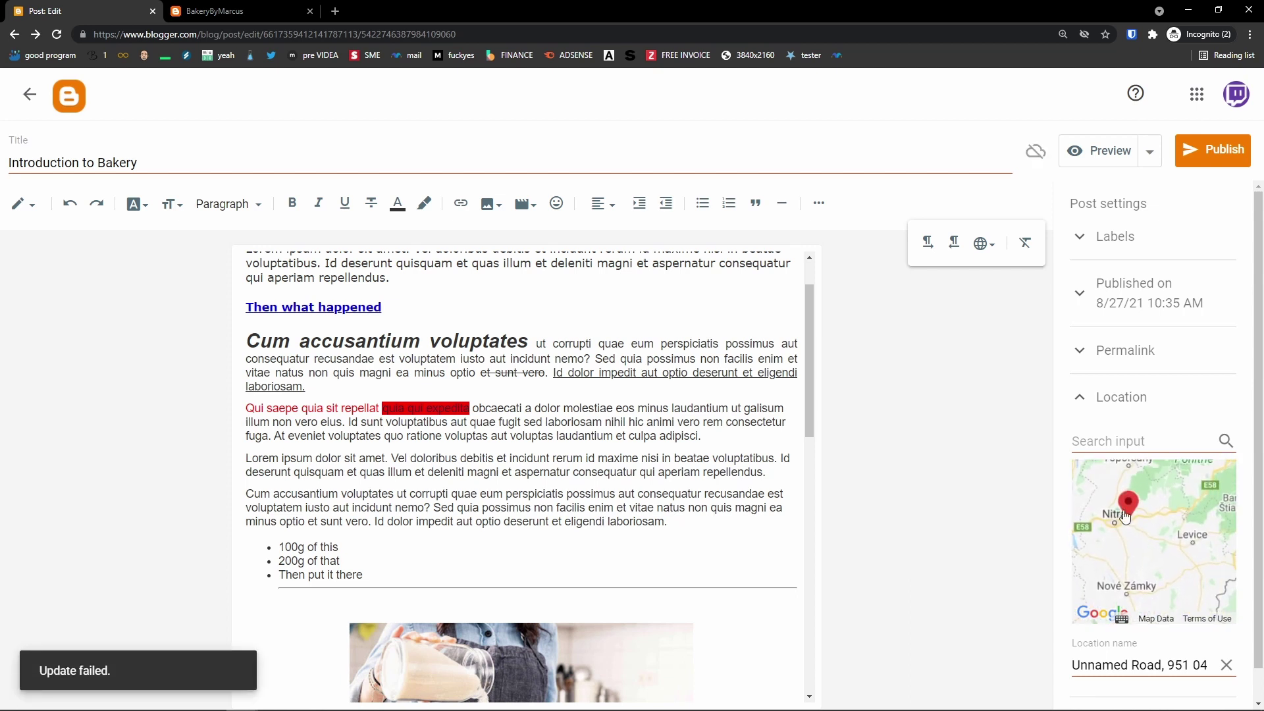
{"action": "left_click", "coordinate": [1117, 524]}
{"action": "scroll", "coordinate": [1117, 524], "scroll_direction": "down", "scroll_amount": 3}
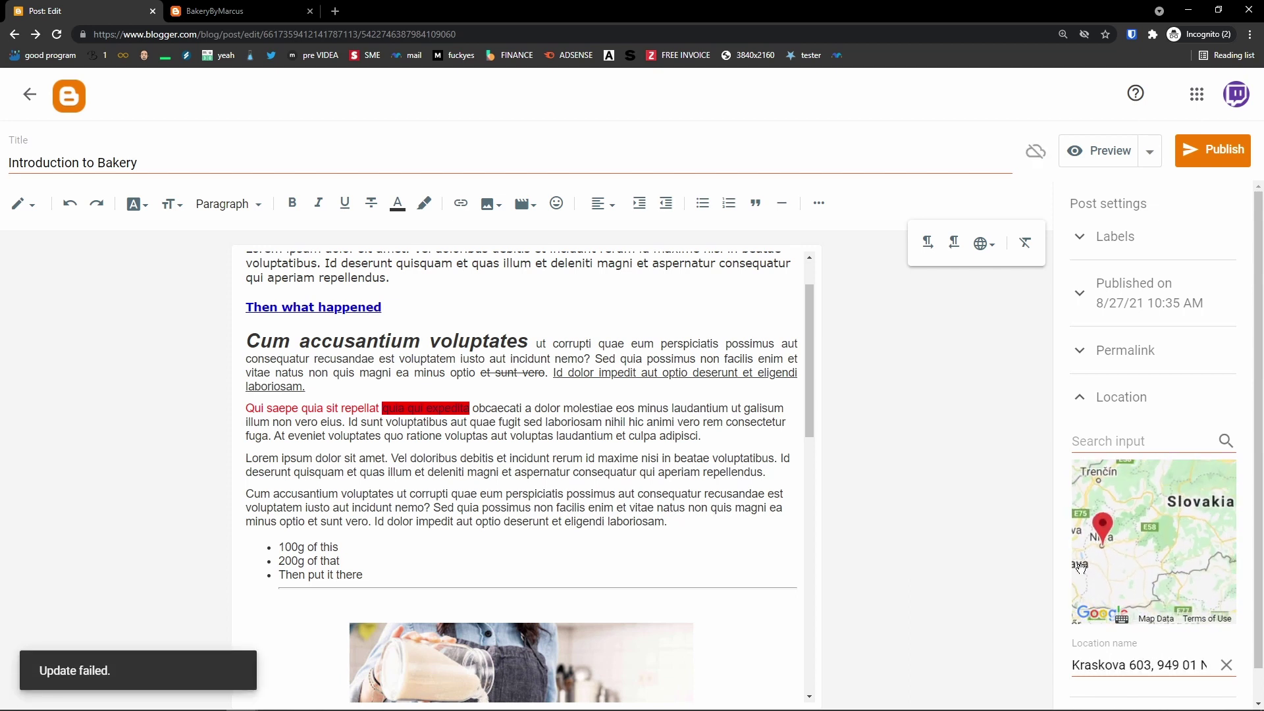
{"action": "left_click", "coordinate": [1088, 397]}
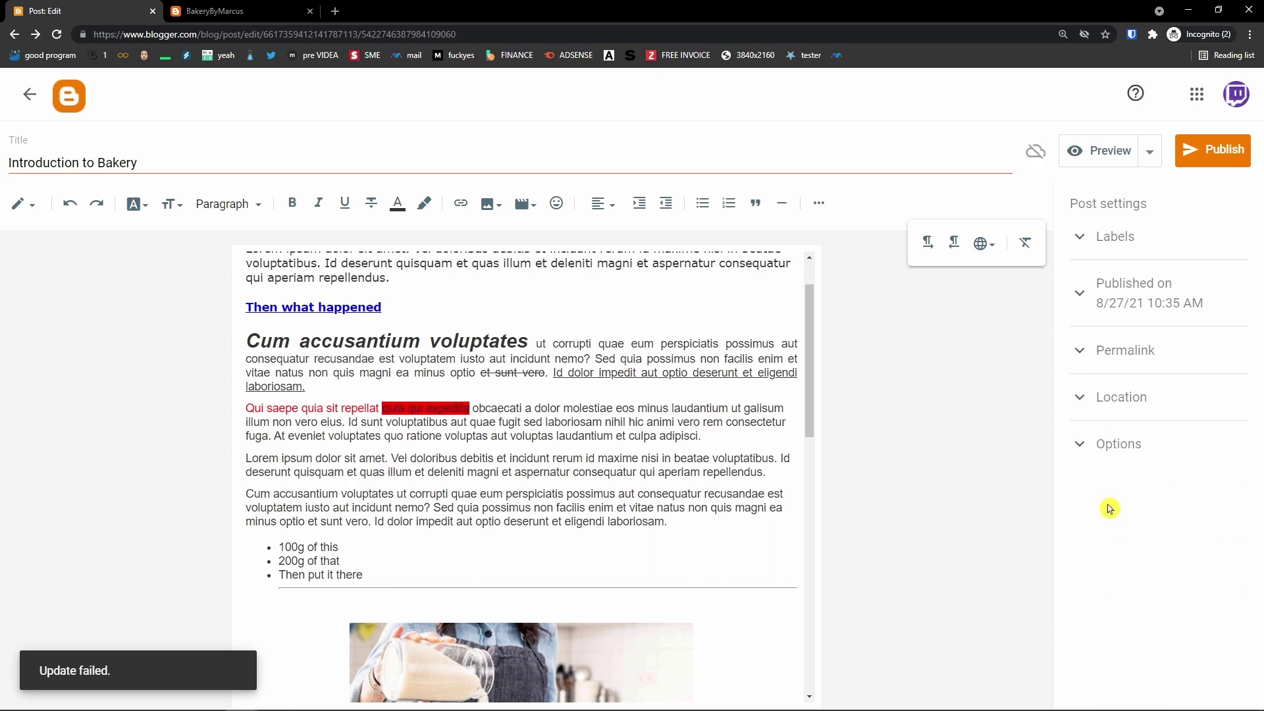
Examine the reader comments options of the post, open a preview of it and return to the editor
{"action": "left_click", "coordinate": [1093, 445]}
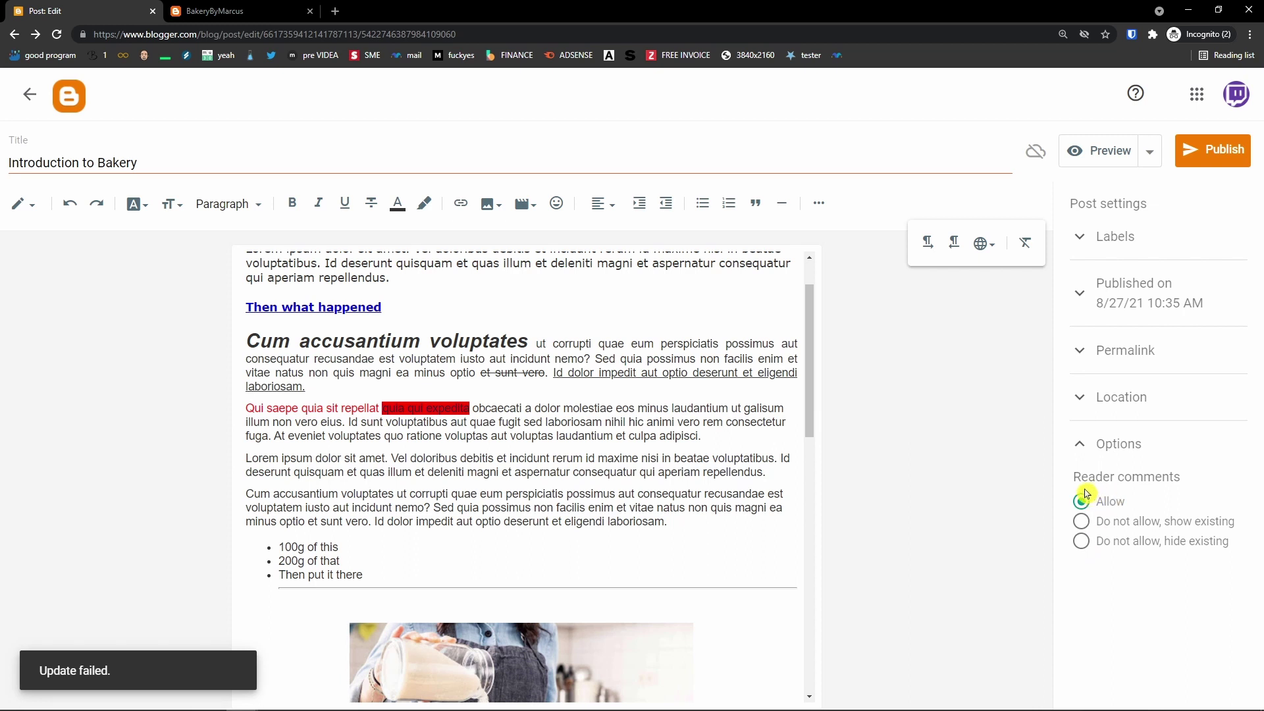
{"action": "left_click", "coordinate": [1160, 164]}
{"action": "left_click", "coordinate": [1160, 164]}
{"action": "left_click", "coordinate": [1108, 165]}
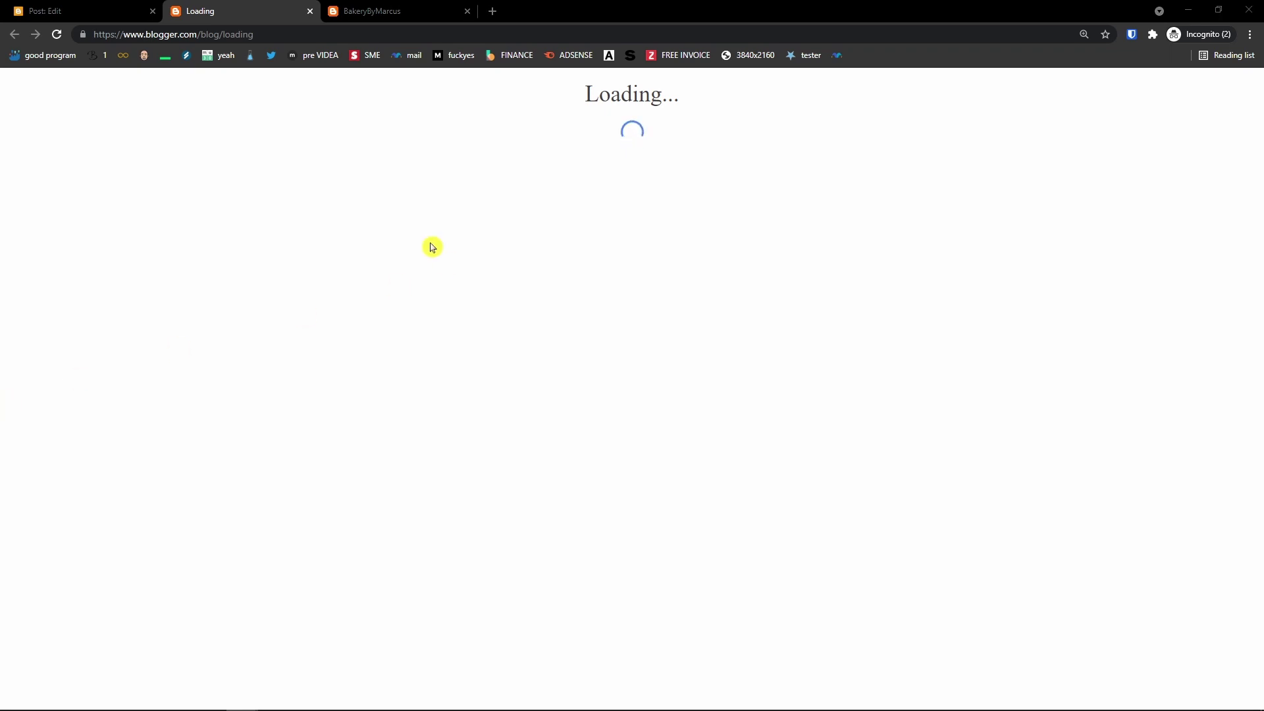
{"action": "left_click", "coordinate": [132, 9]}
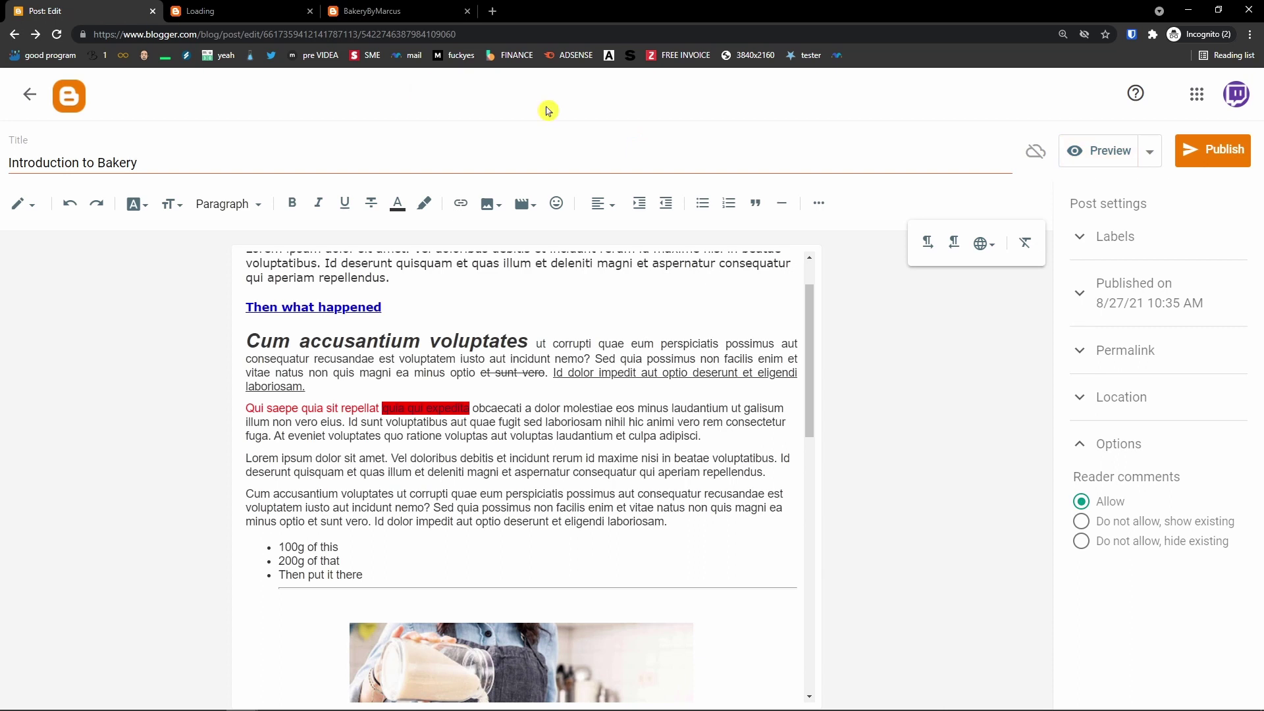
Try to publish the post to the blog, confirm the publishing and check the preview and the post list
{"action": "left_click", "coordinate": [1206, 160]}
{"action": "left_click_drag", "start_coordinate": [548, 389], "coordinate": [734, 398]}
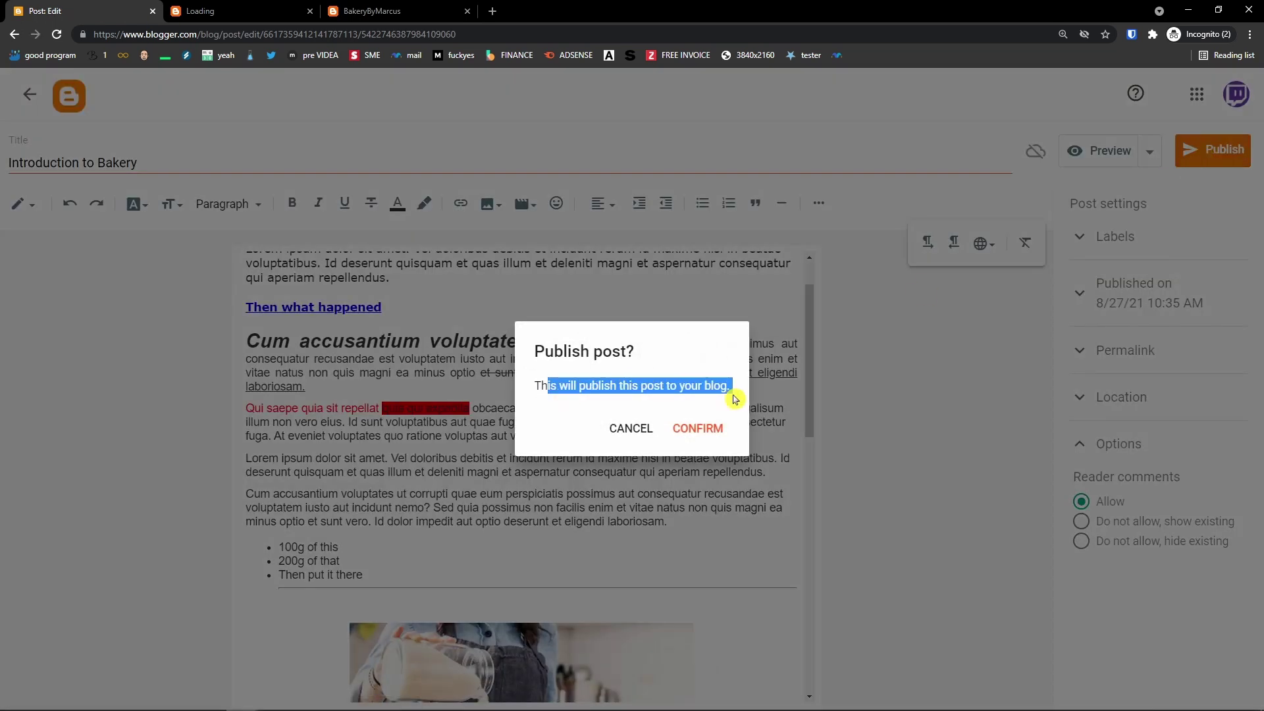
{"action": "left_click", "coordinate": [703, 431]}
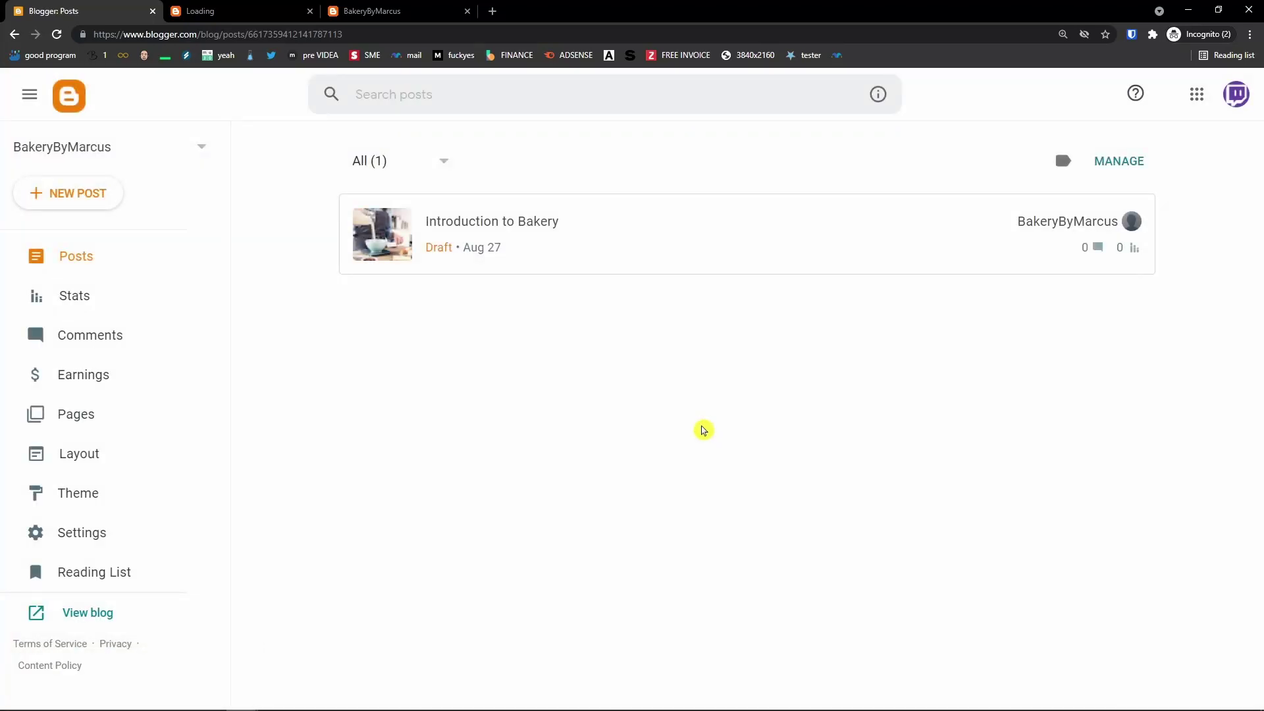
{"action": "left_click", "coordinate": [262, 11]}
{"action": "left_click", "coordinate": [76, 11]}
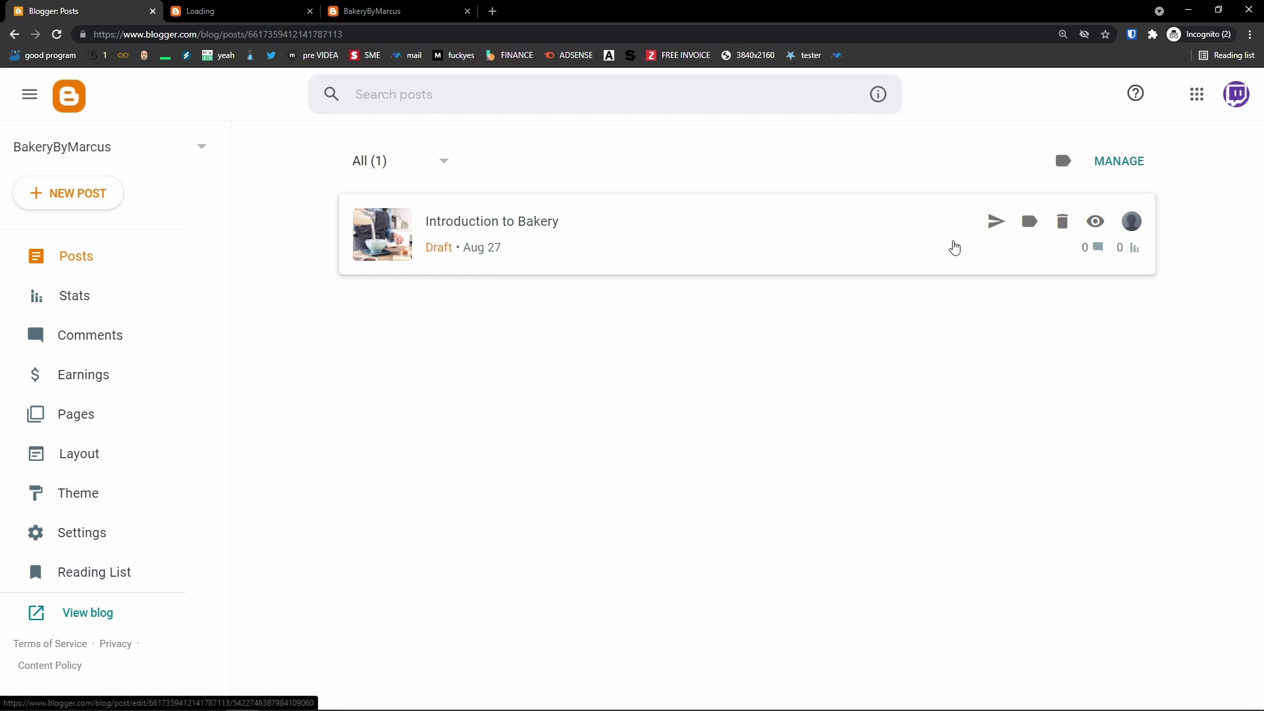
Reopen the "Introduction to Bakery" draft and remove the location from its post settings
{"action": "left_click", "coordinate": [452, 249]}
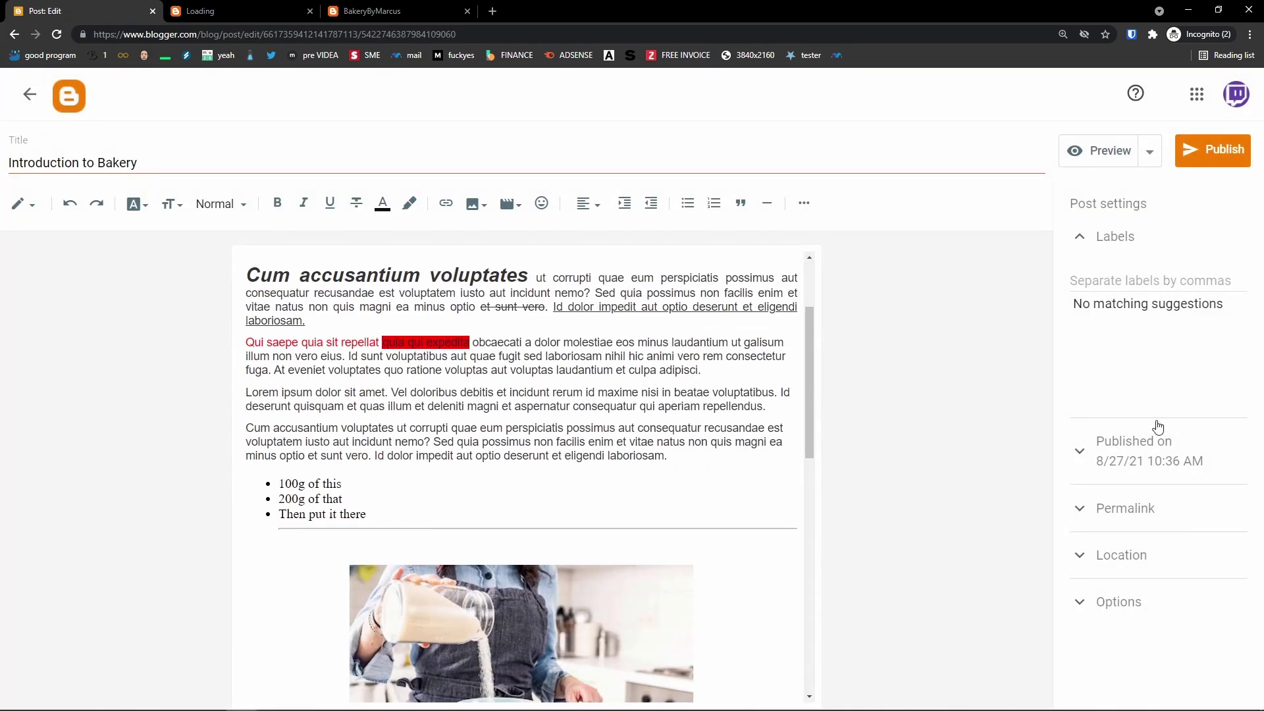
{"action": "left_click", "coordinate": [1119, 553]}
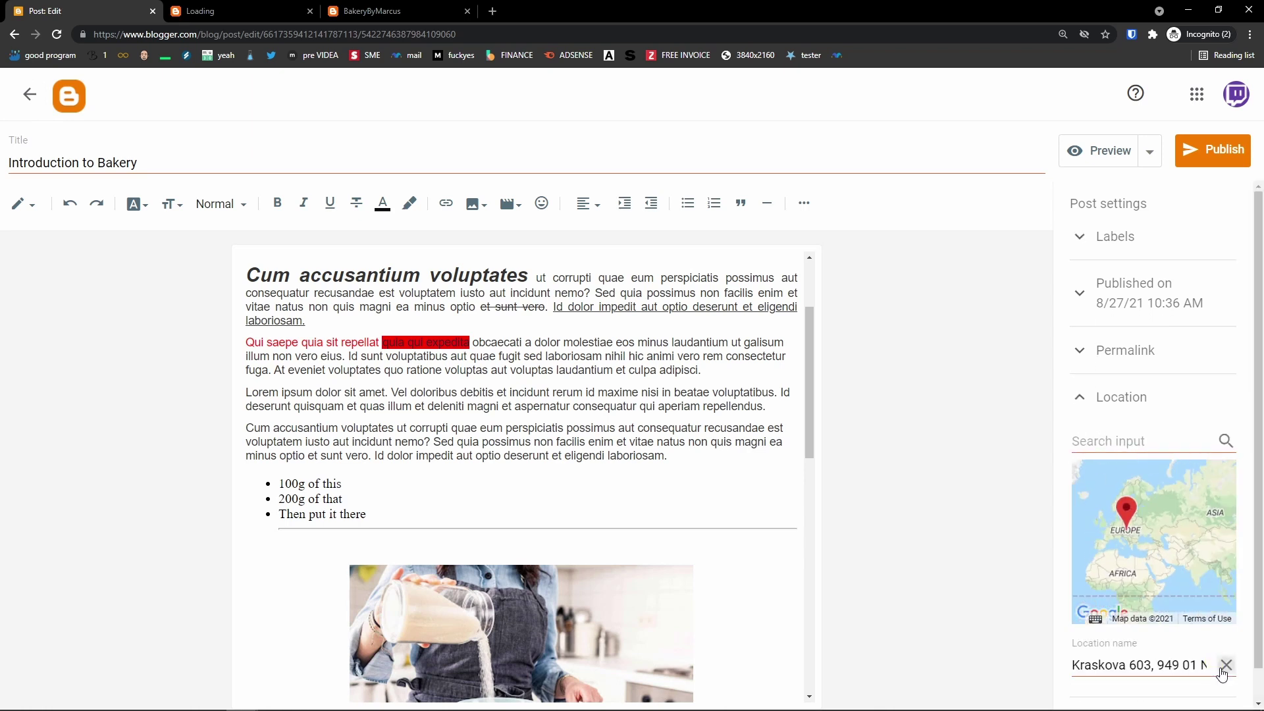
{"action": "left_click", "coordinate": [1226, 665]}
{"action": "left_click", "coordinate": [1083, 399]}
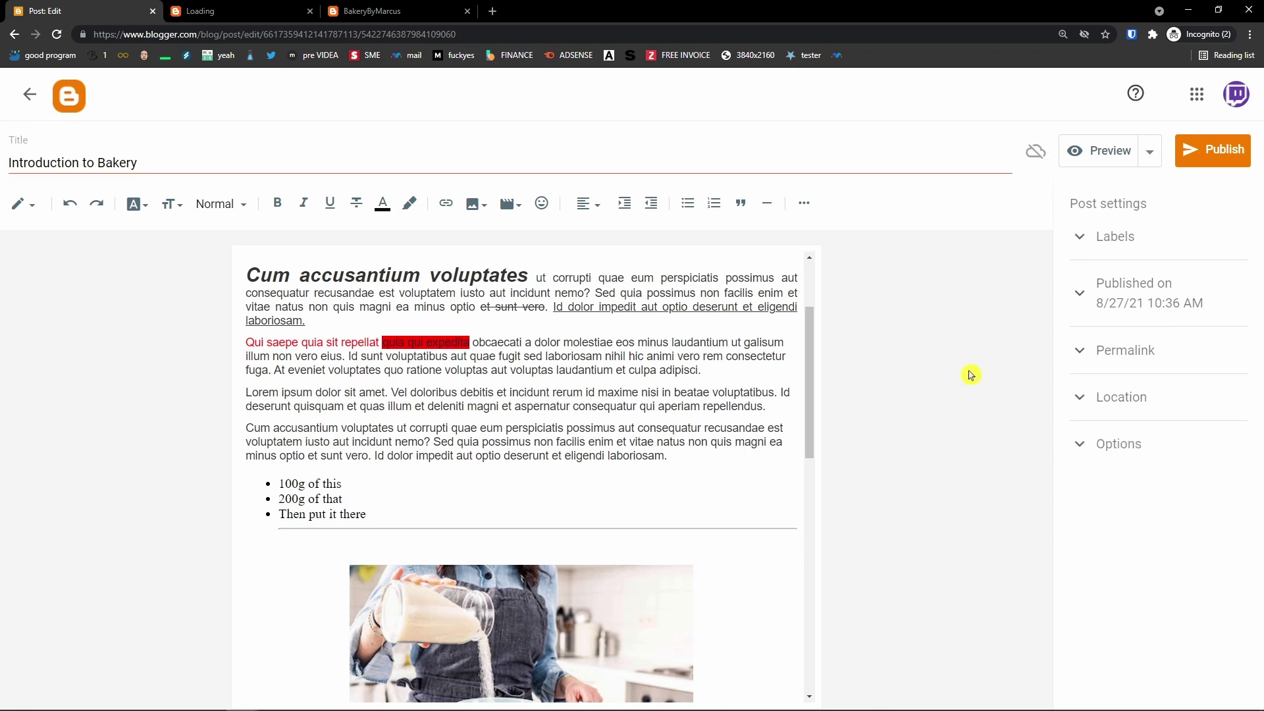
Publish the "Introduction to Bakery" post to the blog and confirm the publishing
{"action": "scroll", "coordinate": [754, 302], "scroll_direction": "up", "scroll_amount": 2}
{"action": "left_click", "coordinate": [1214, 164]}
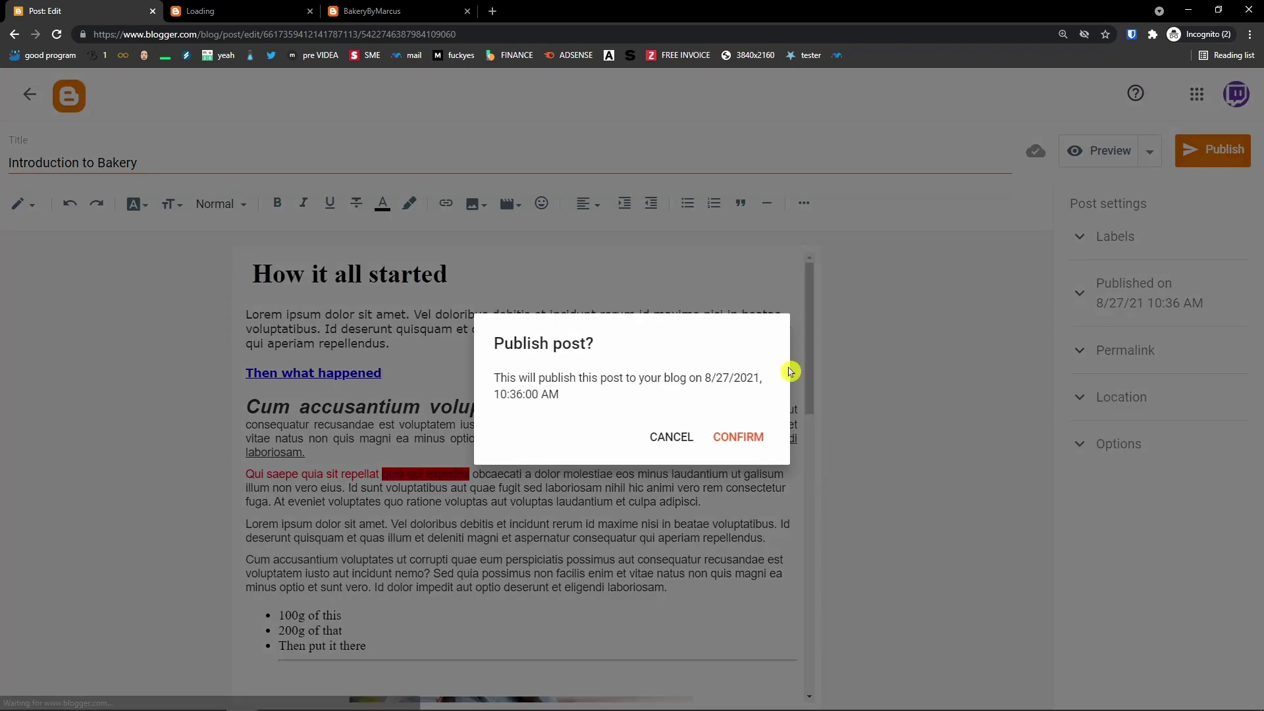
{"action": "left_click", "coordinate": [740, 434]}
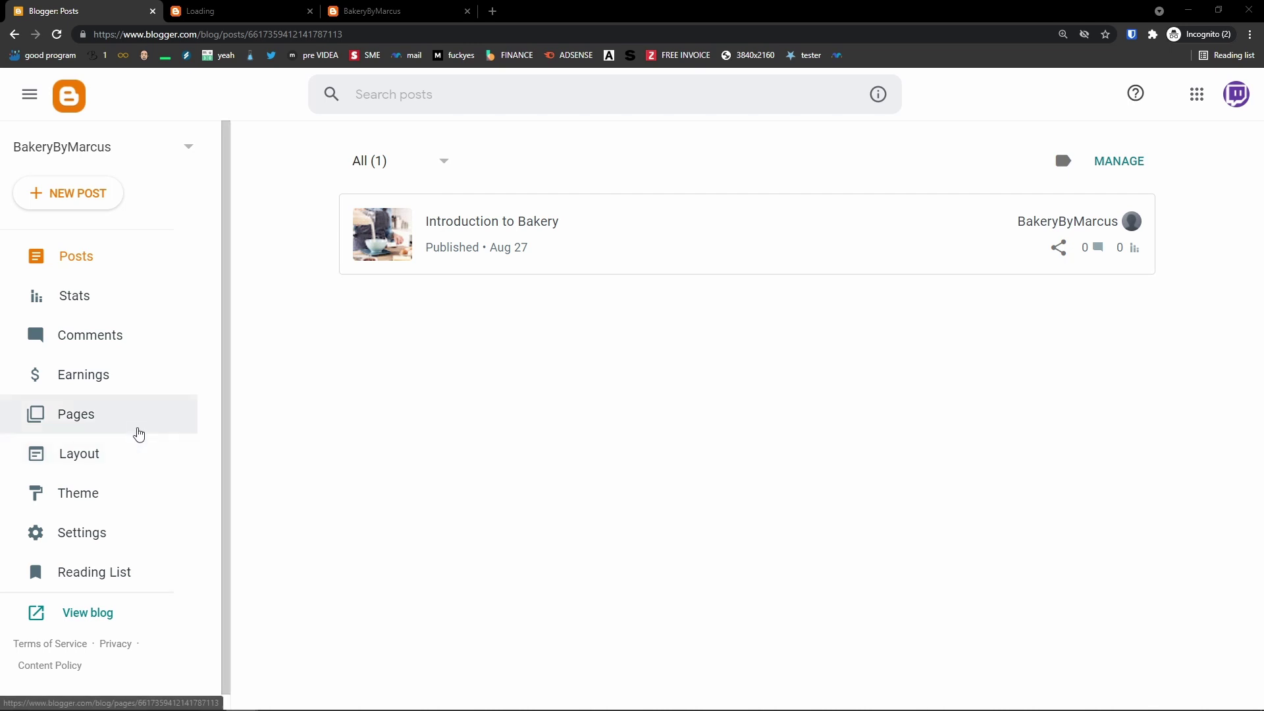
Open the published "Introduction to Bakery" post on the live blog from the post list
{"action": "mouse_move", "coordinate": [418, 705]}
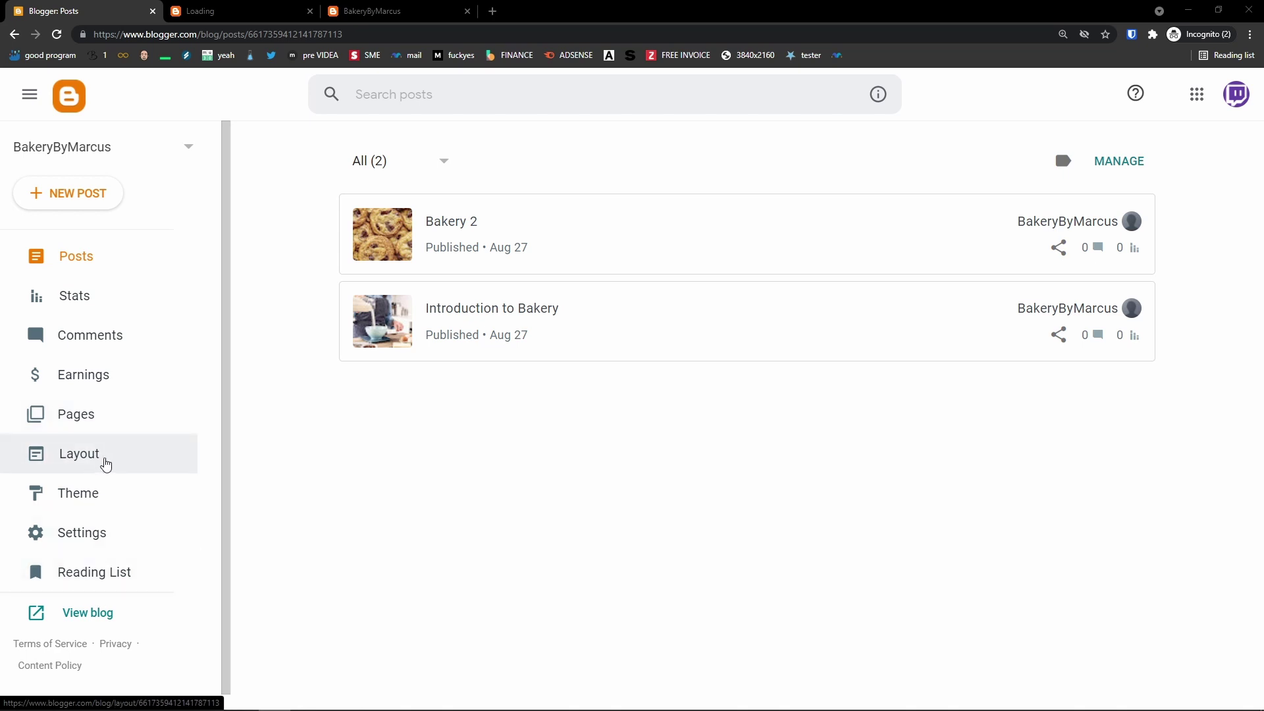
{"action": "mouse_move", "coordinate": [1007, 319]}
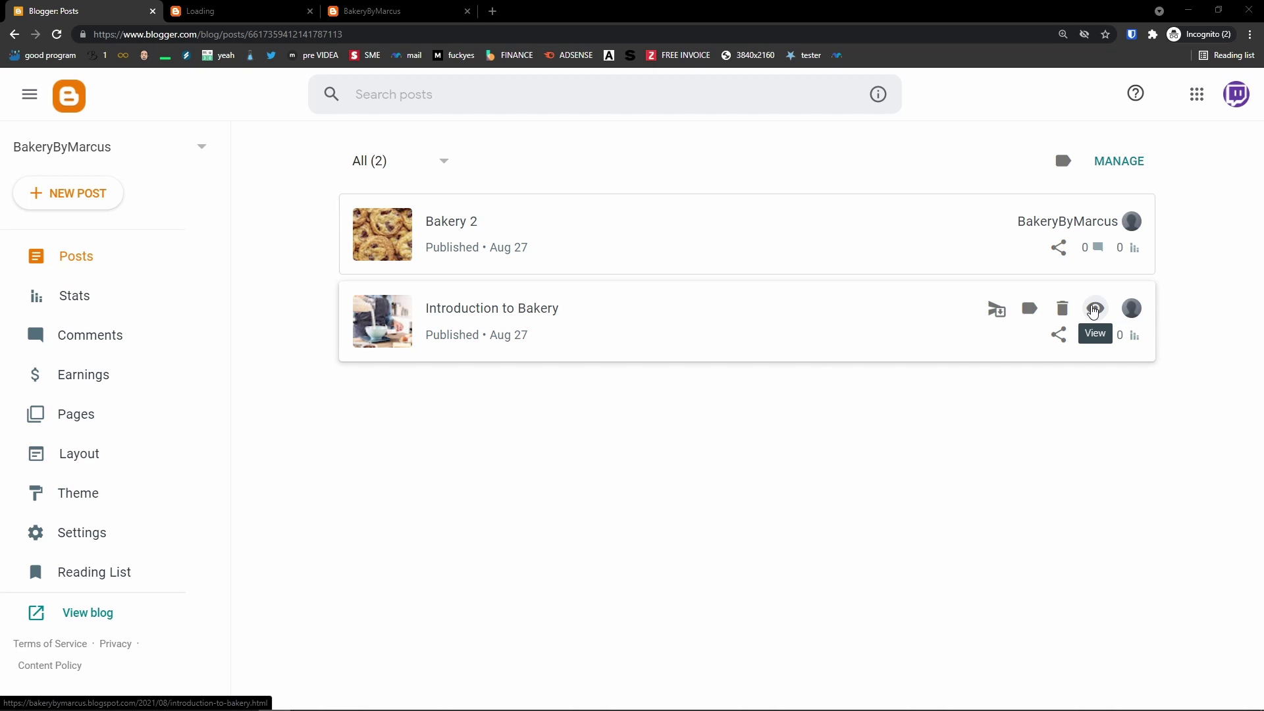
{"action": "left_click", "coordinate": [1094, 310]}
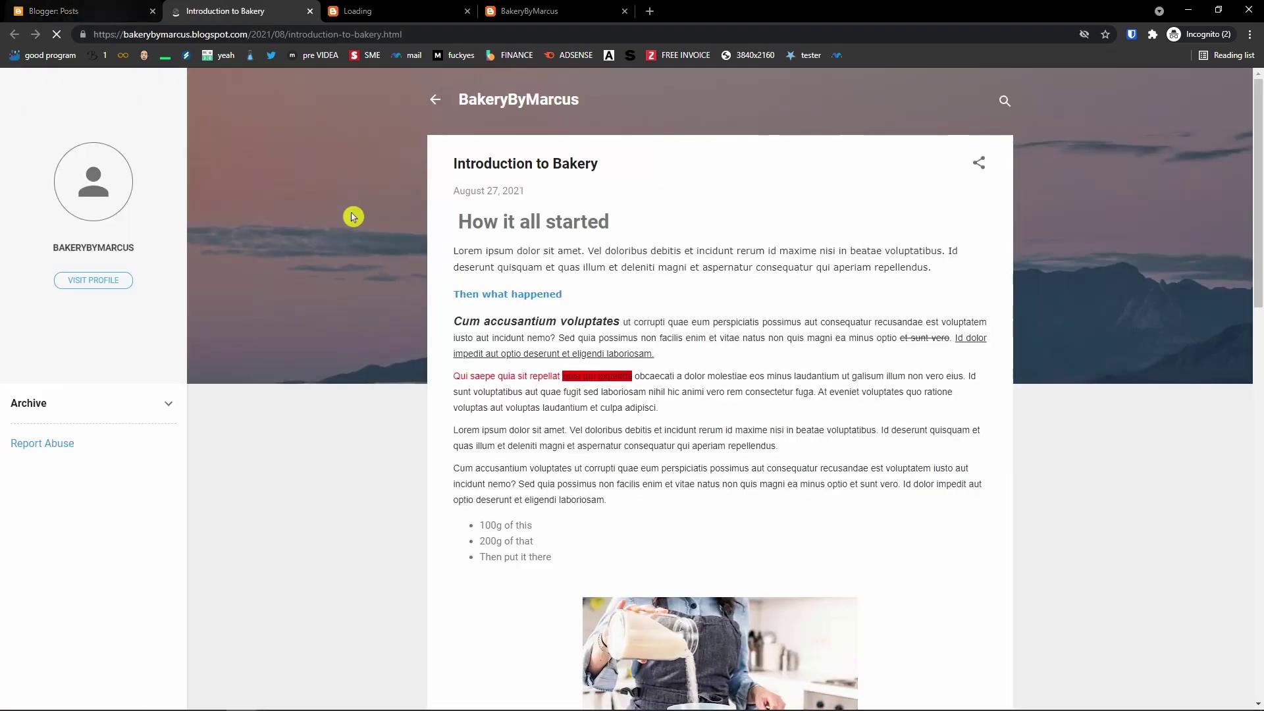
View the published Introduction to Bakery post and look through the posts on the live blog's home page
{"action": "scroll", "coordinate": [353, 217], "scroll_direction": "down", "scroll_amount": 3}
{"action": "scroll", "coordinate": [358, 217], "scroll_direction": "up", "scroll_amount": 3}
{"action": "left_click", "coordinate": [53, 11]}
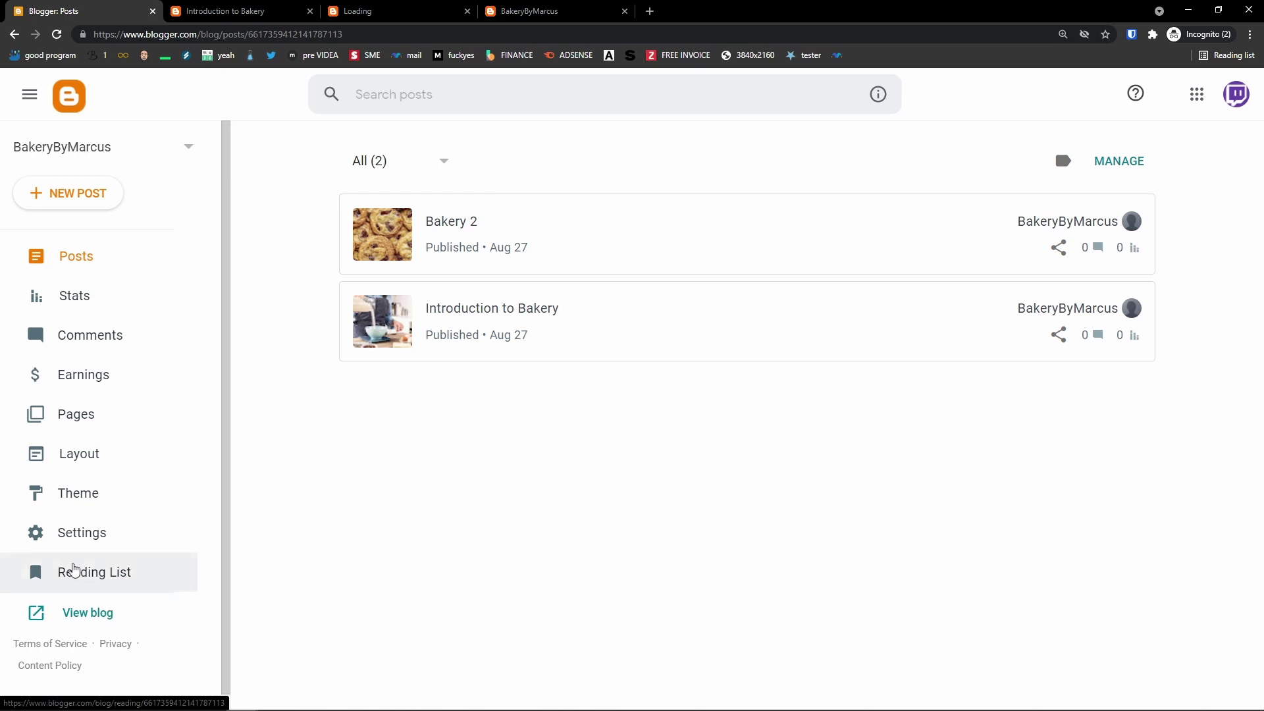
{"action": "left_click", "coordinate": [78, 614]}
{"action": "scroll", "coordinate": [570, 528], "scroll_direction": "down", "scroll_amount": 3}
{"action": "scroll", "coordinate": [452, 544], "scroll_direction": "up", "scroll_amount": 3}
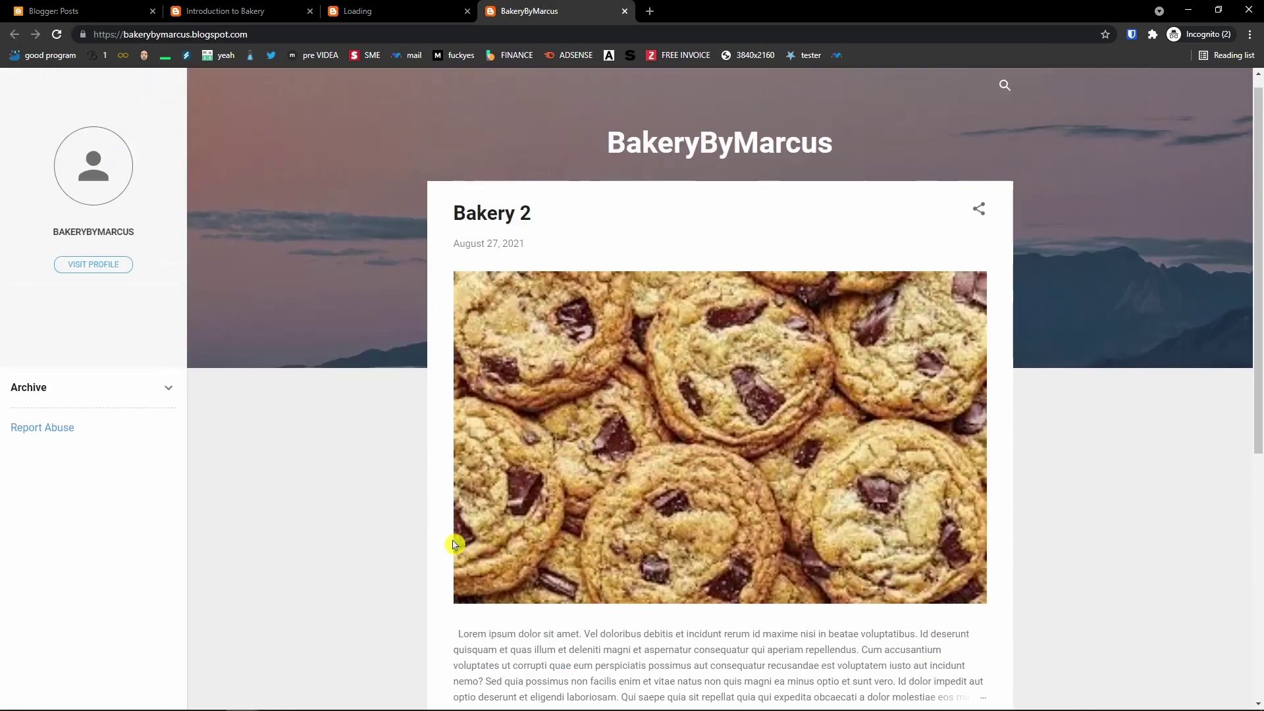
{"action": "scroll", "coordinate": [451, 545], "scroll_direction": "down", "scroll_amount": 7}
{"action": "scroll", "coordinate": [441, 550], "scroll_direction": "up", "scroll_amount": 2}
{"action": "scroll", "coordinate": [440, 551], "scroll_direction": "up", "scroll_amount": 5}
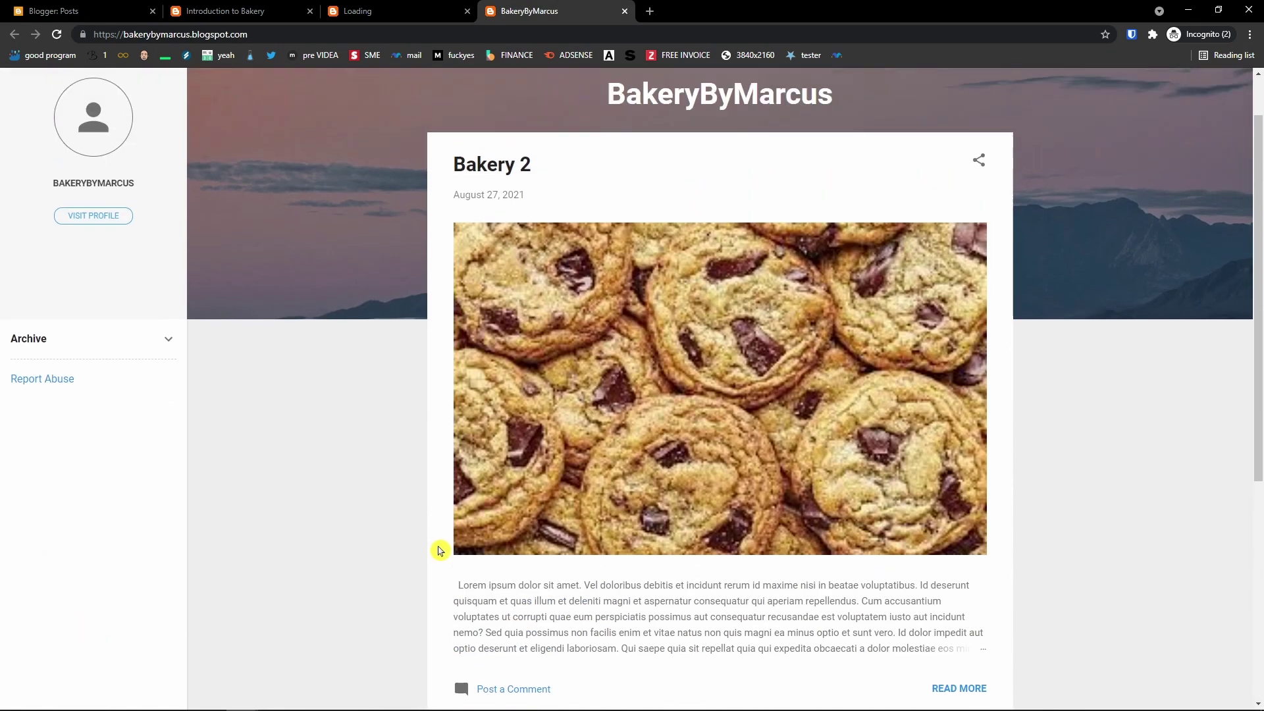
{"action": "scroll", "coordinate": [437, 551], "scroll_direction": "down", "scroll_amount": 7}
{"action": "scroll", "coordinate": [437, 552], "scroll_direction": "up", "scroll_amount": 5}
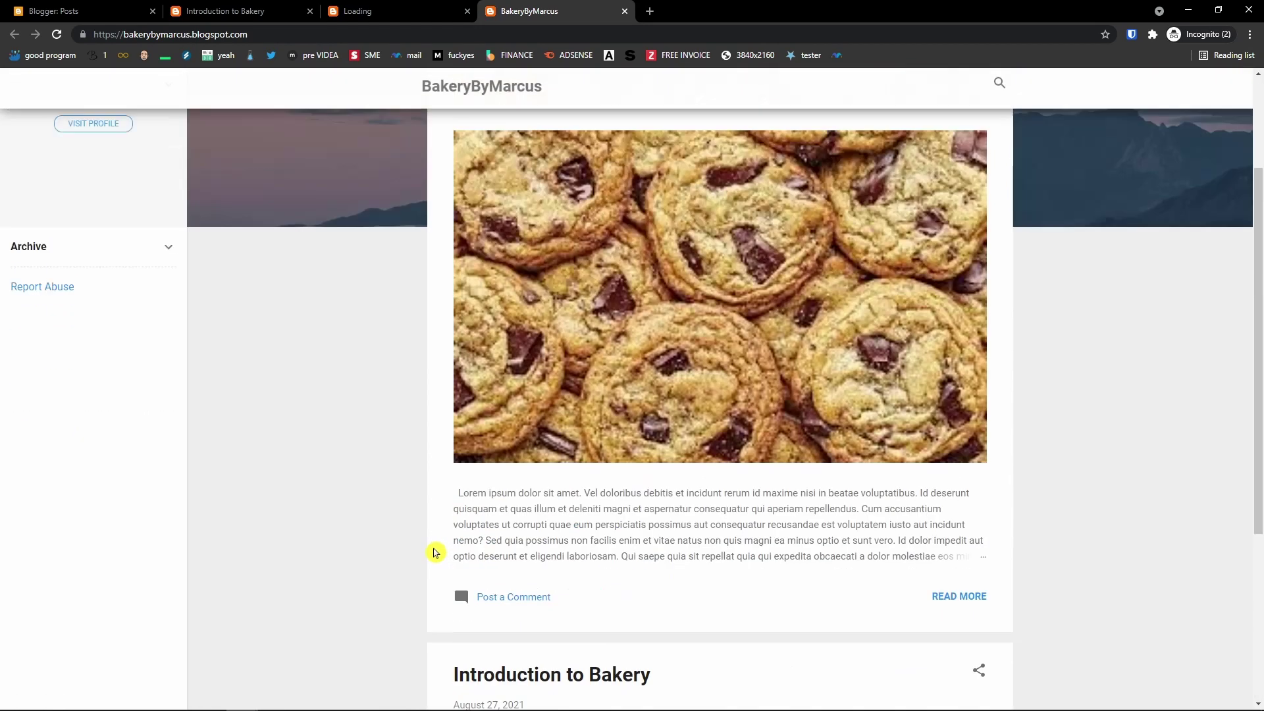
Open the blog's Layout page in Blogger and set the page zoom to 110%
{"action": "left_click", "coordinate": [39, 11]}
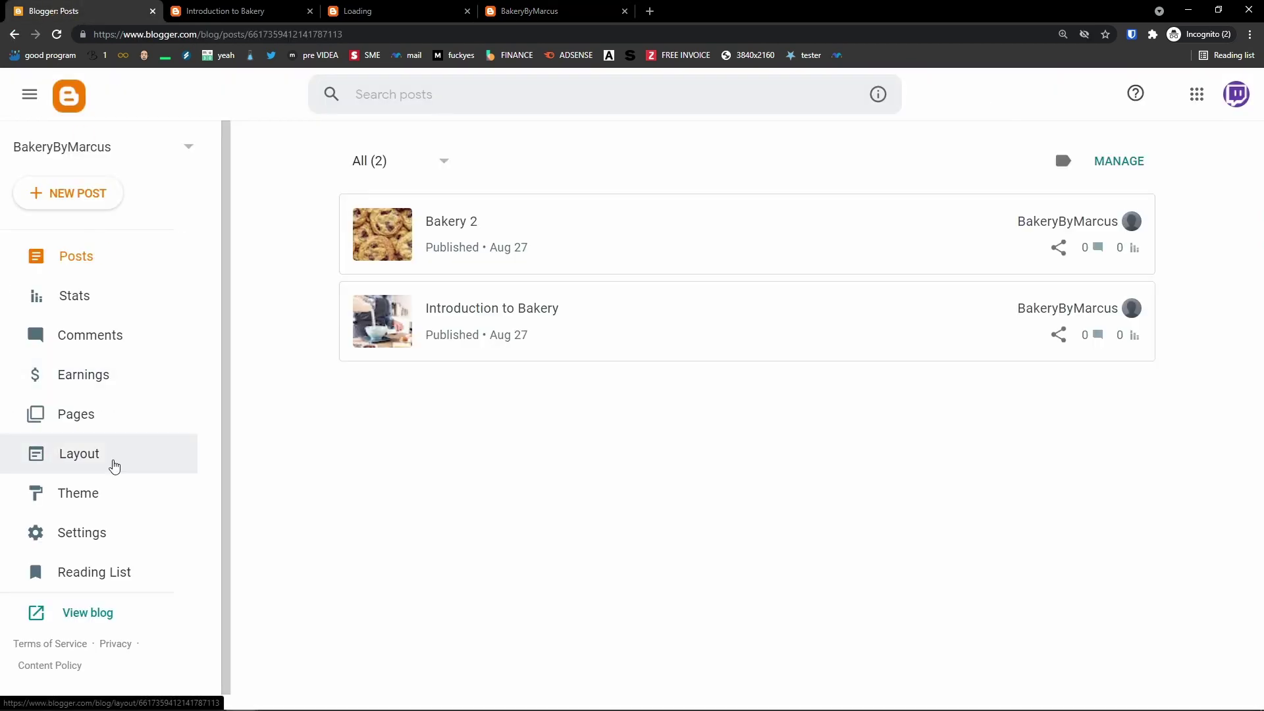
{"action": "left_click", "coordinate": [114, 465]}
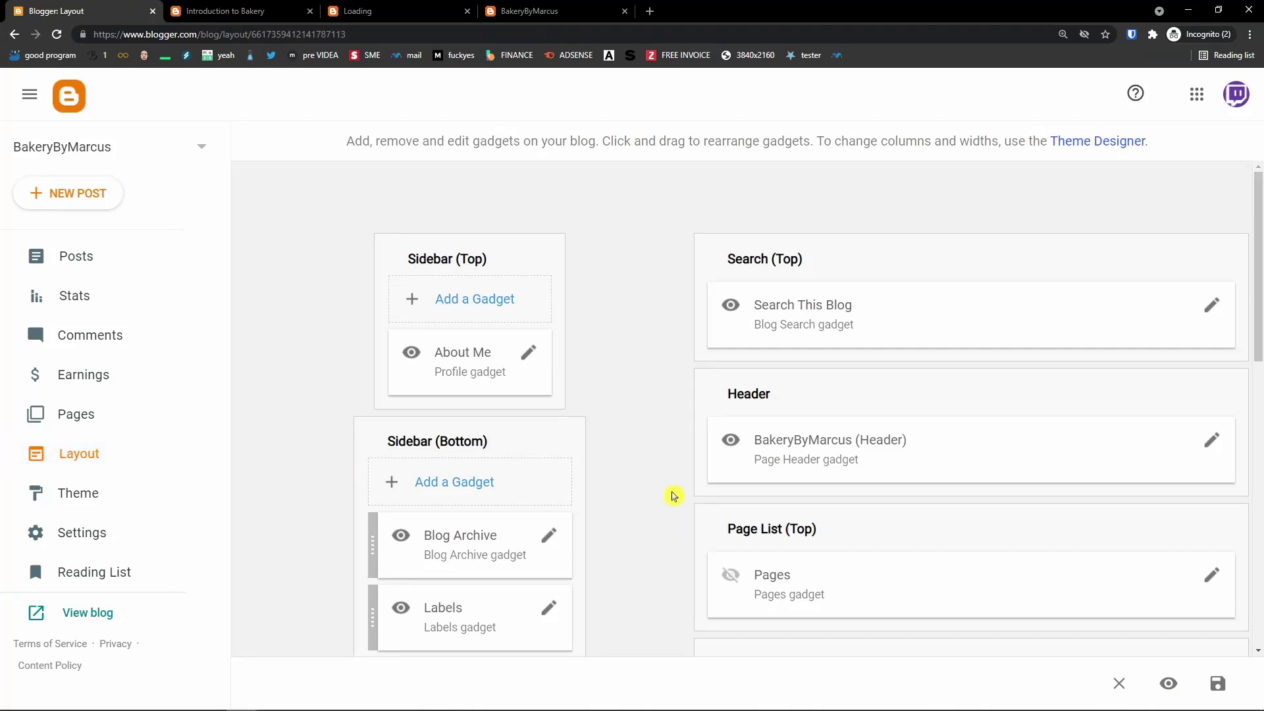
{"action": "key", "text": "ctrl+minus"}
{"action": "key", "text": "ctrl+minus"}
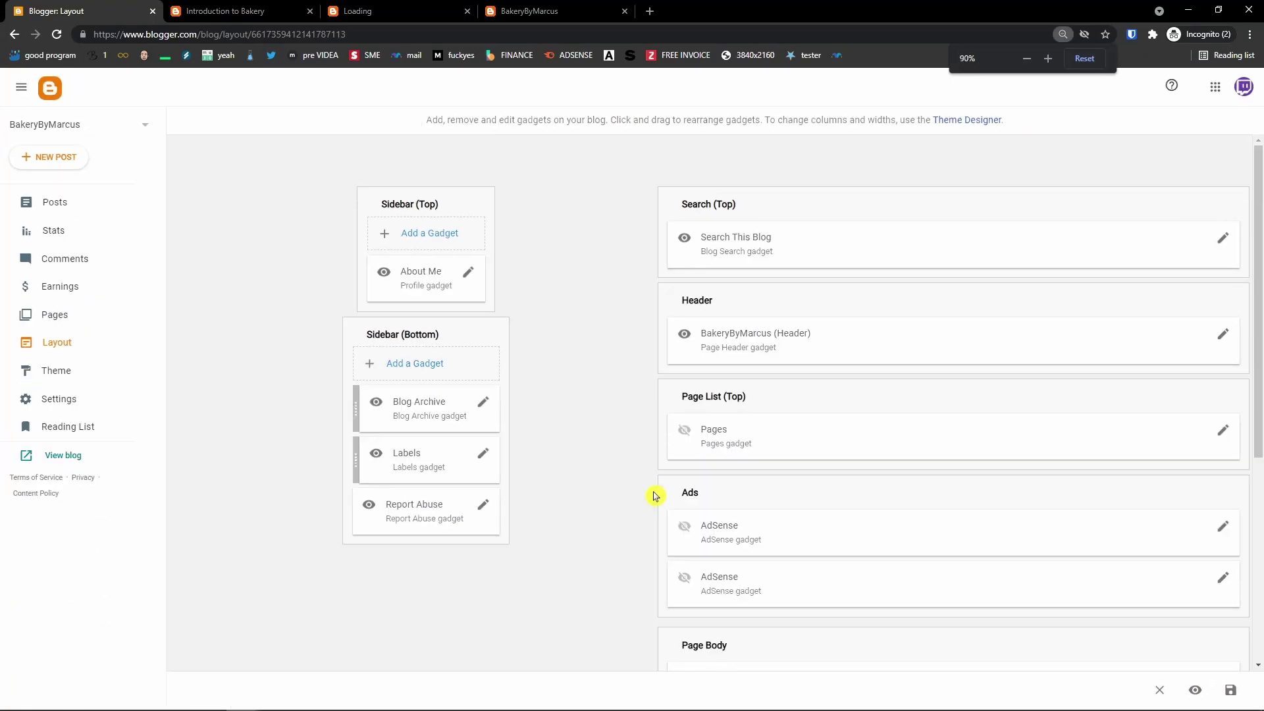
{"action": "key", "text": "ctrl+plus"}
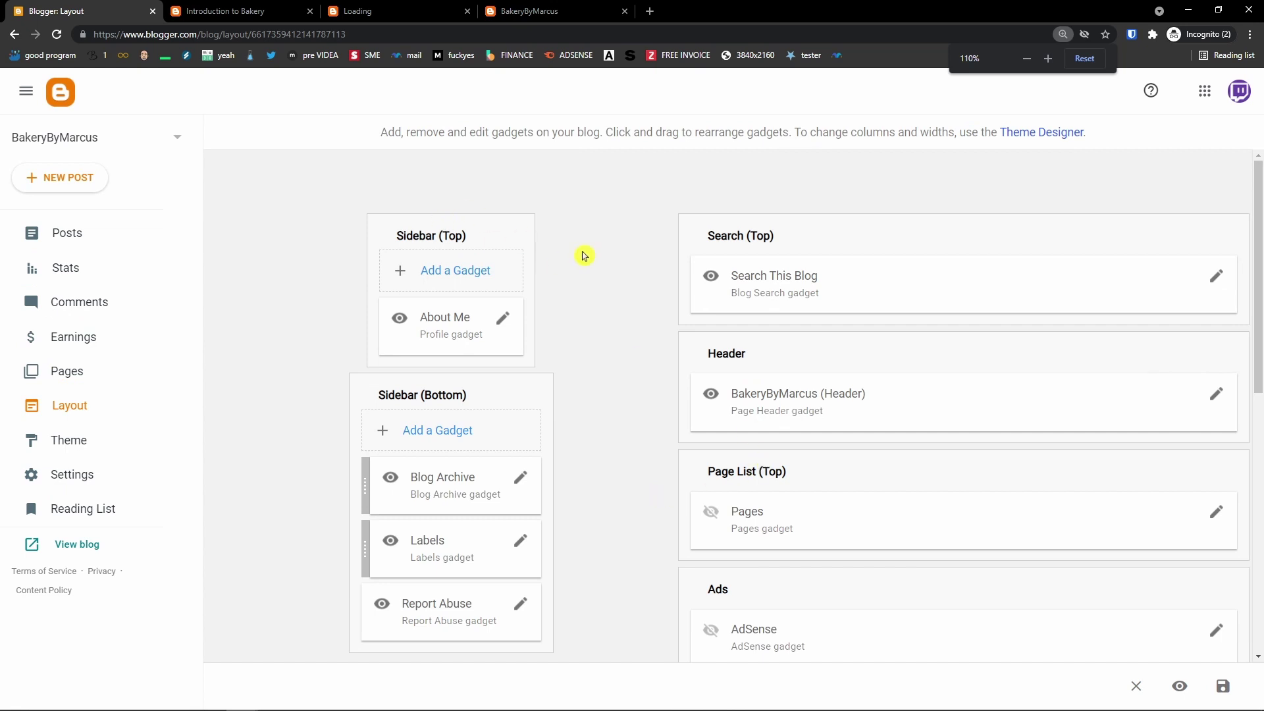
Open the live blog and compare its sidebar profile section with the About Me gadget in the layout
{"action": "left_click", "coordinate": [78, 544]}
{"action": "left_click", "coordinate": [374, 10]}
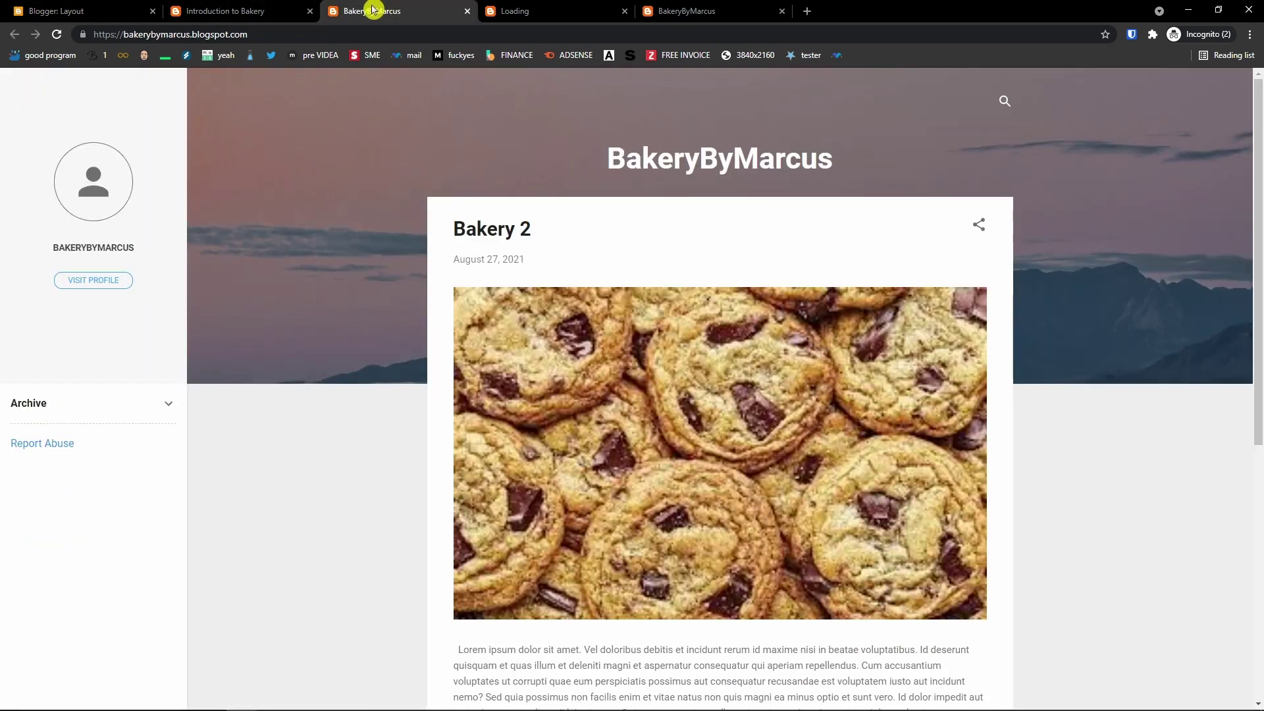
{"action": "left_click", "coordinate": [71, 11]}
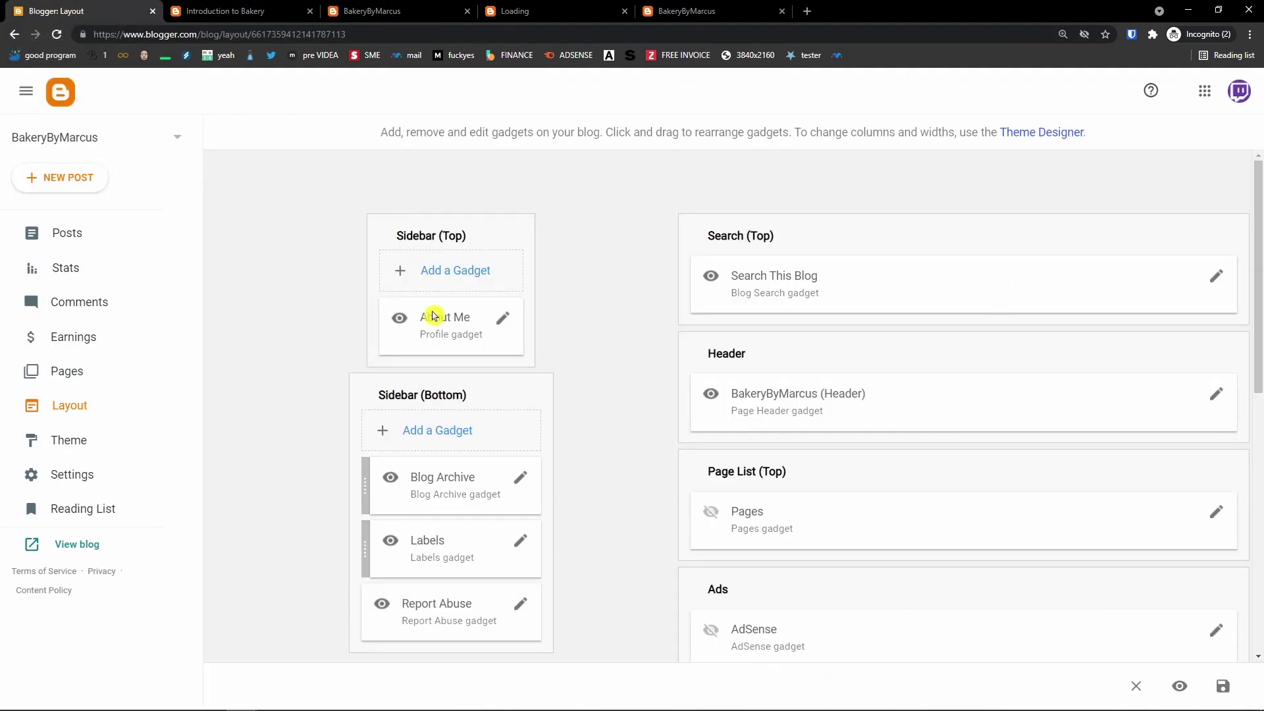
{"action": "left_click", "coordinate": [172, 9]}
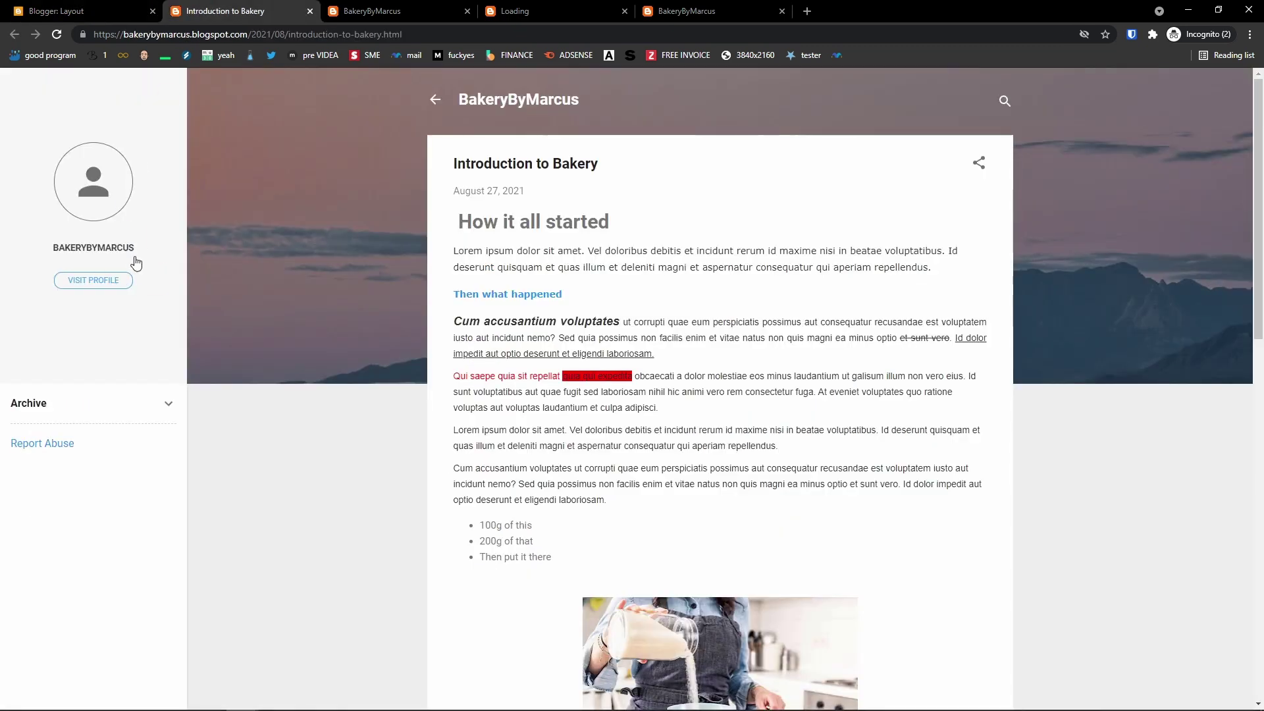
Retitle the About Me gadget in Sidebar (Top) as "Welcome In My Bakery", keeping Show about me on, and save it
{"action": "left_click", "coordinate": [98, 7]}
{"action": "left_click", "coordinate": [504, 329]}
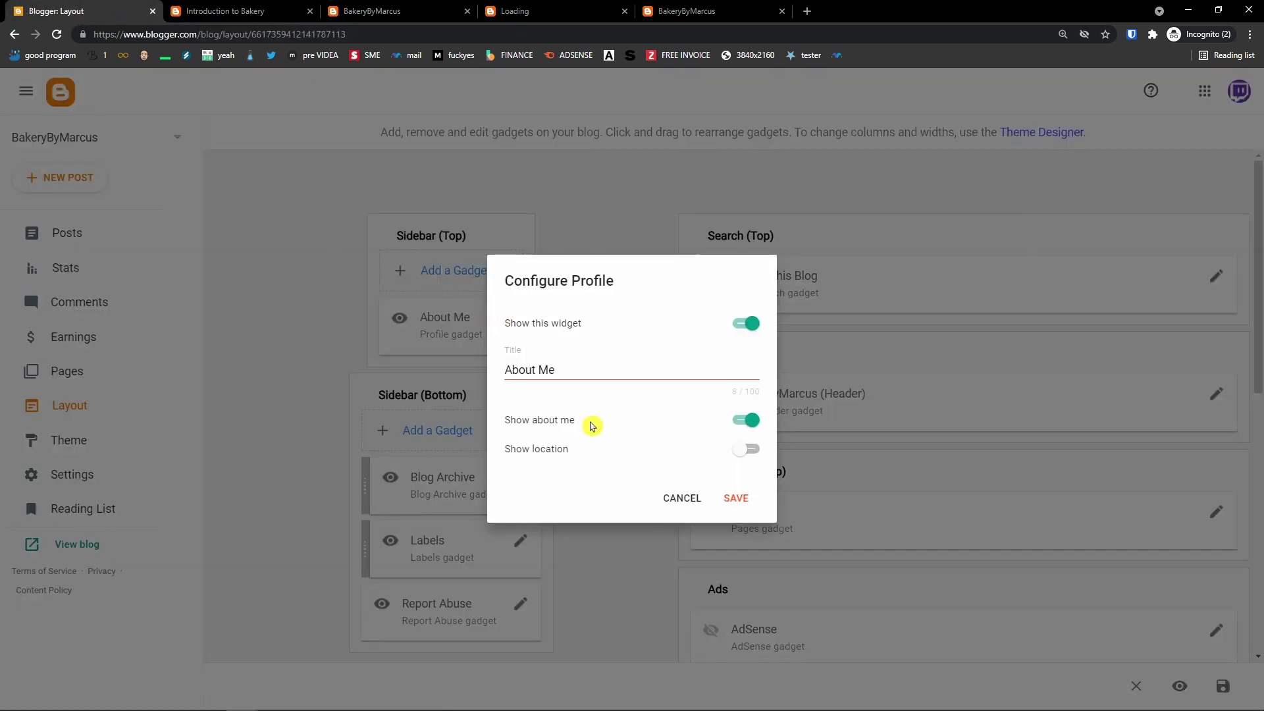
{"action": "left_click", "coordinate": [749, 420]}
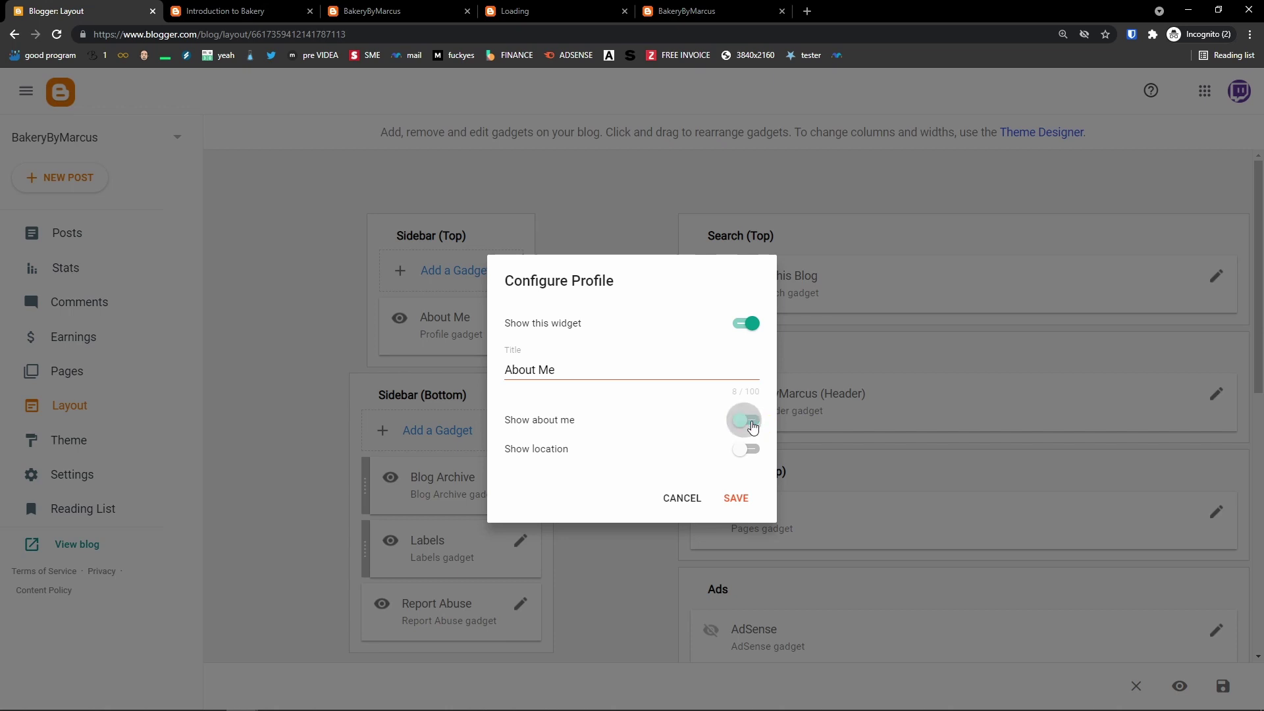
{"action": "left_click", "coordinate": [749, 420]}
{"action": "left_click", "coordinate": [705, 385]}
{"action": "triple_click", "coordinate": [689, 373]}
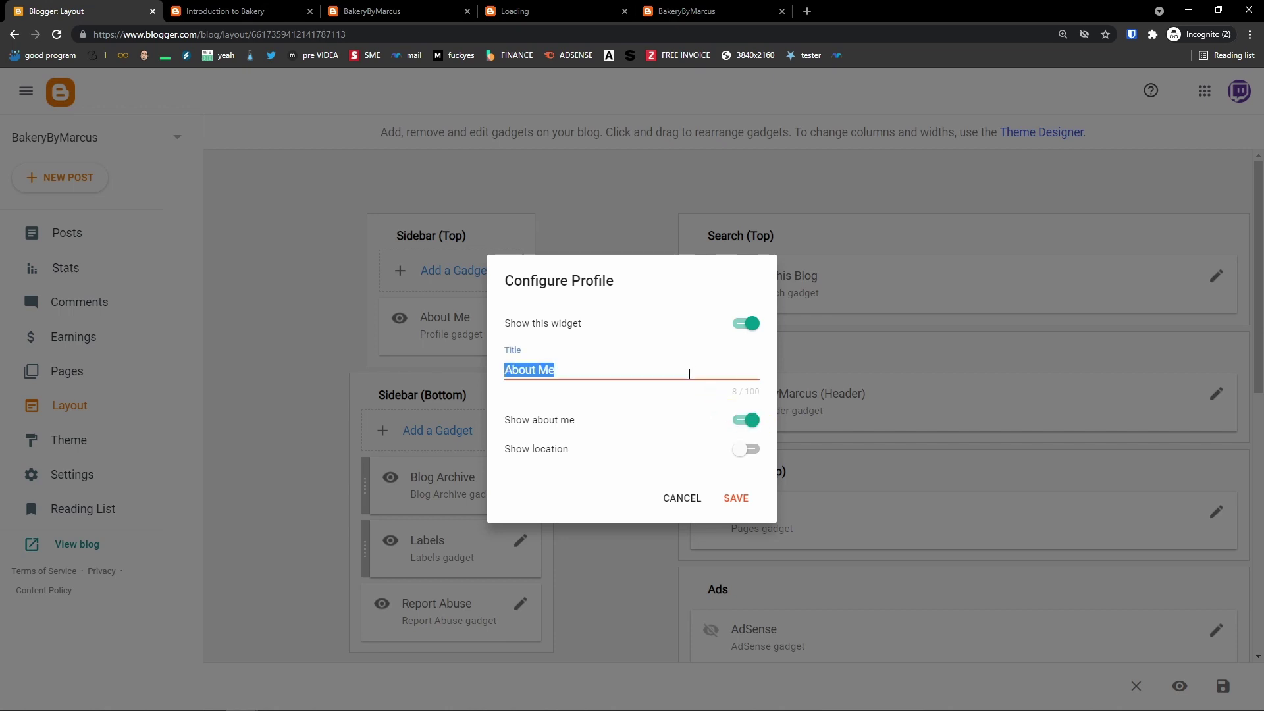
{"action": "type", "text": "Welcome In"}
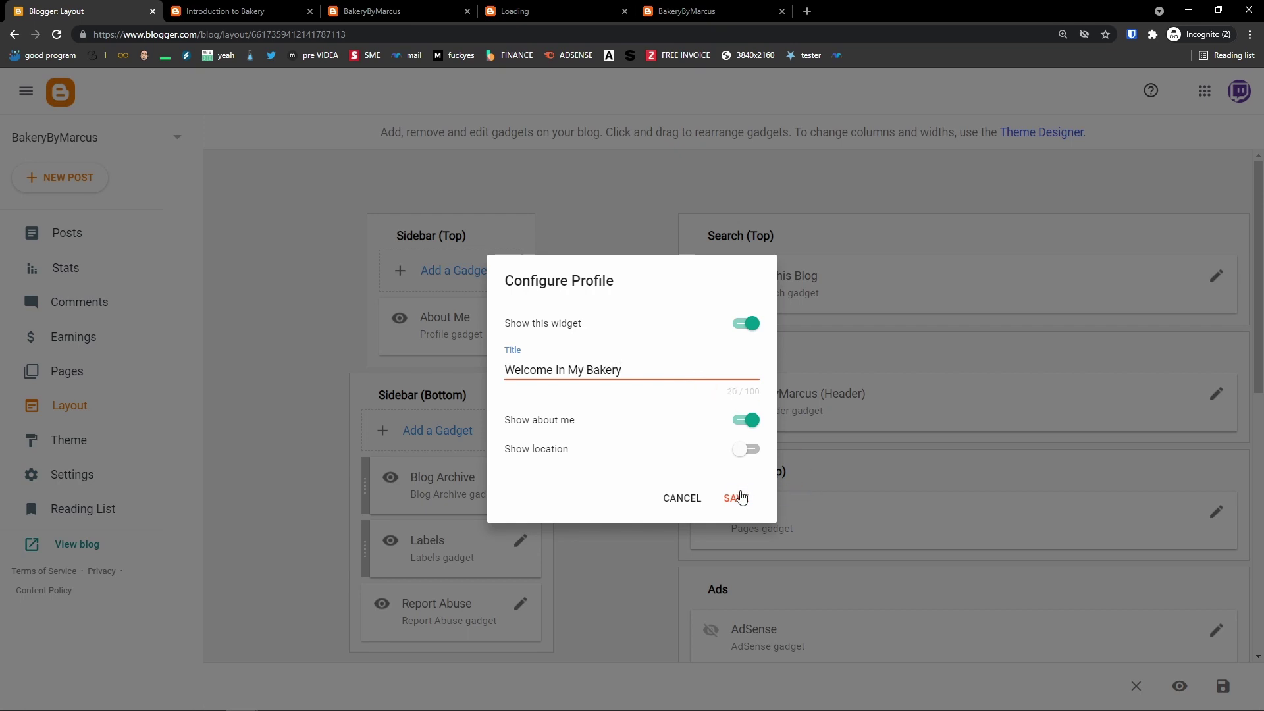
{"action": "left_click", "coordinate": [738, 498]}
Reload the live post, check its sidebar profile link, and return to the blog's home page
{"action": "key", "text": "ctrl+Tab"}
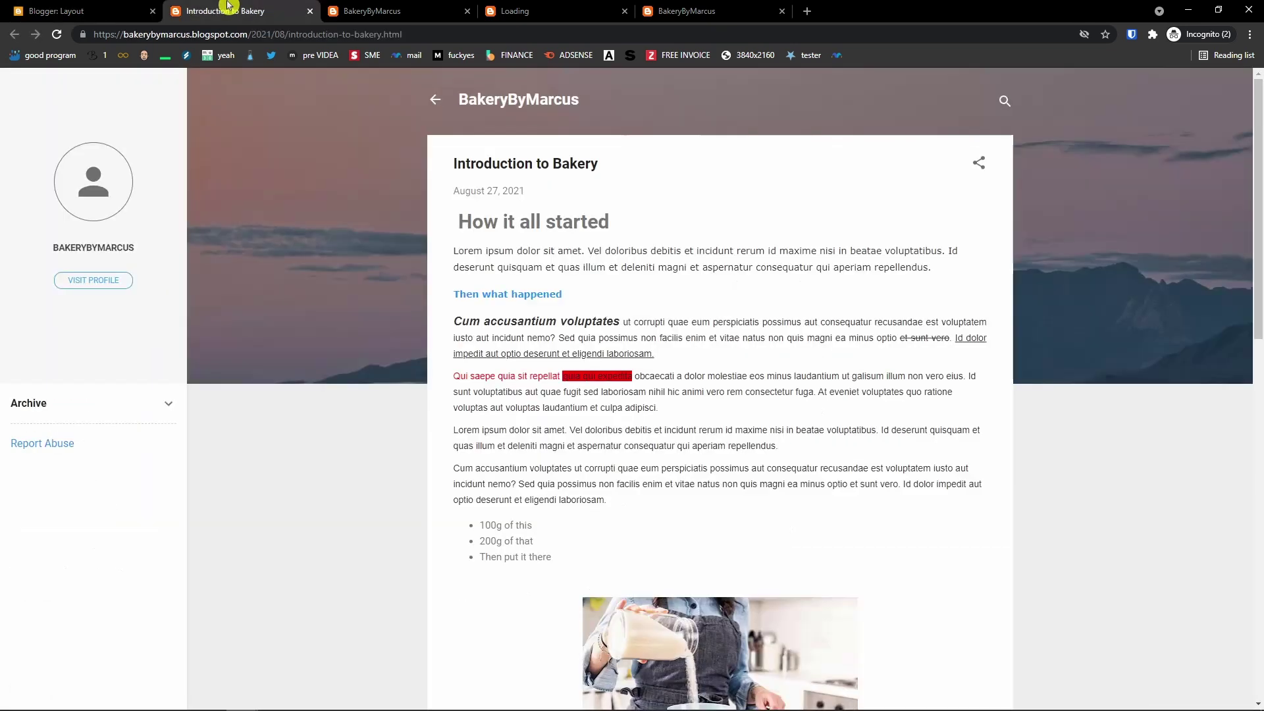
{"action": "key", "text": "F5"}
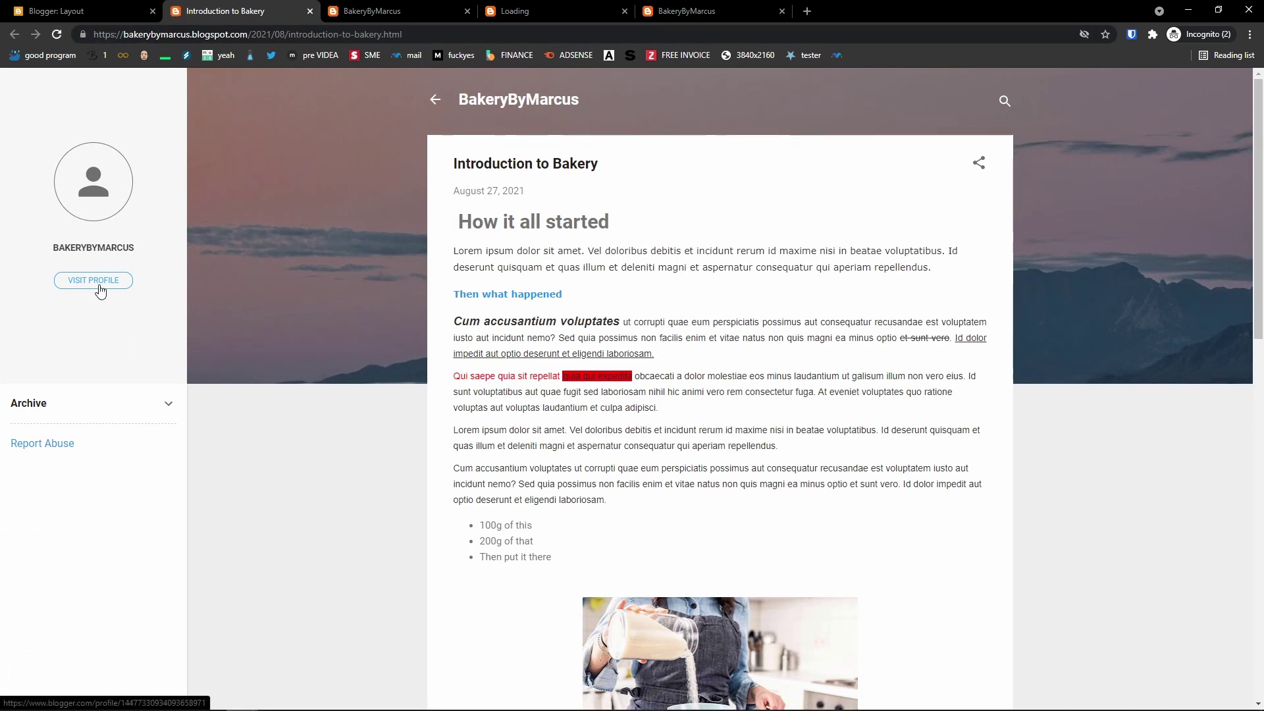
{"action": "left_click", "coordinate": [100, 281]}
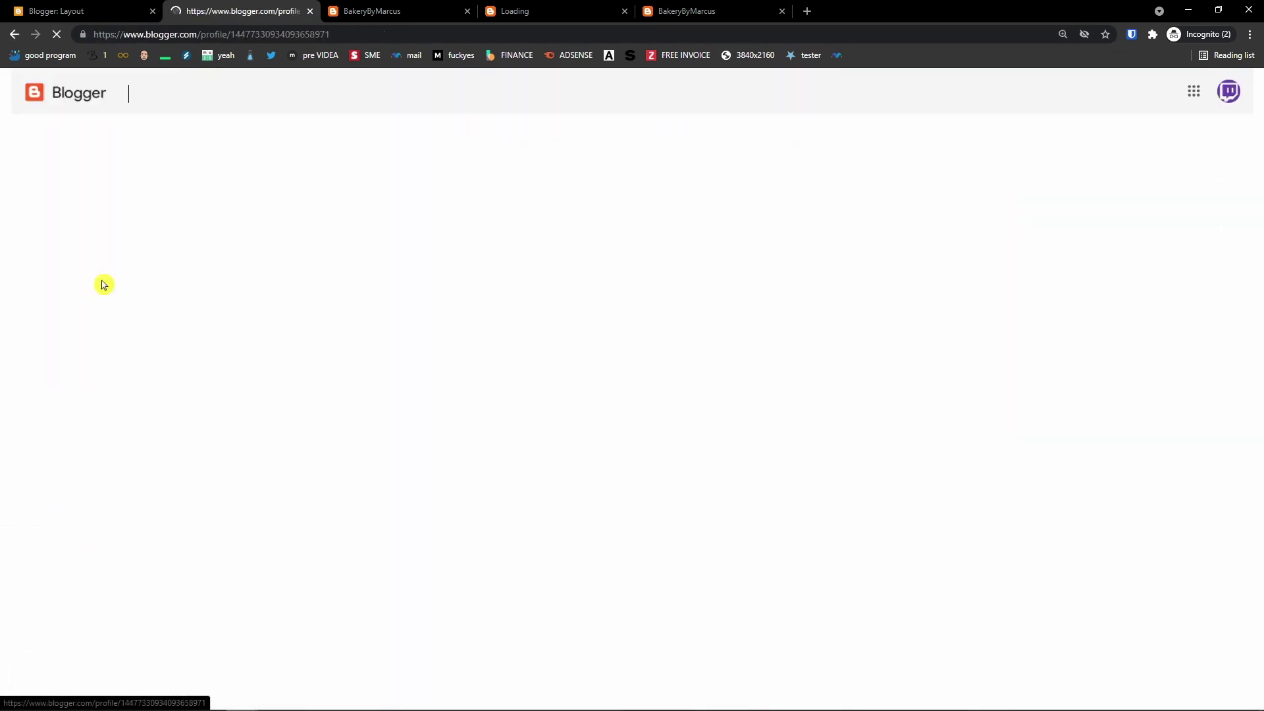
{"action": "left_click", "coordinate": [16, 39]}
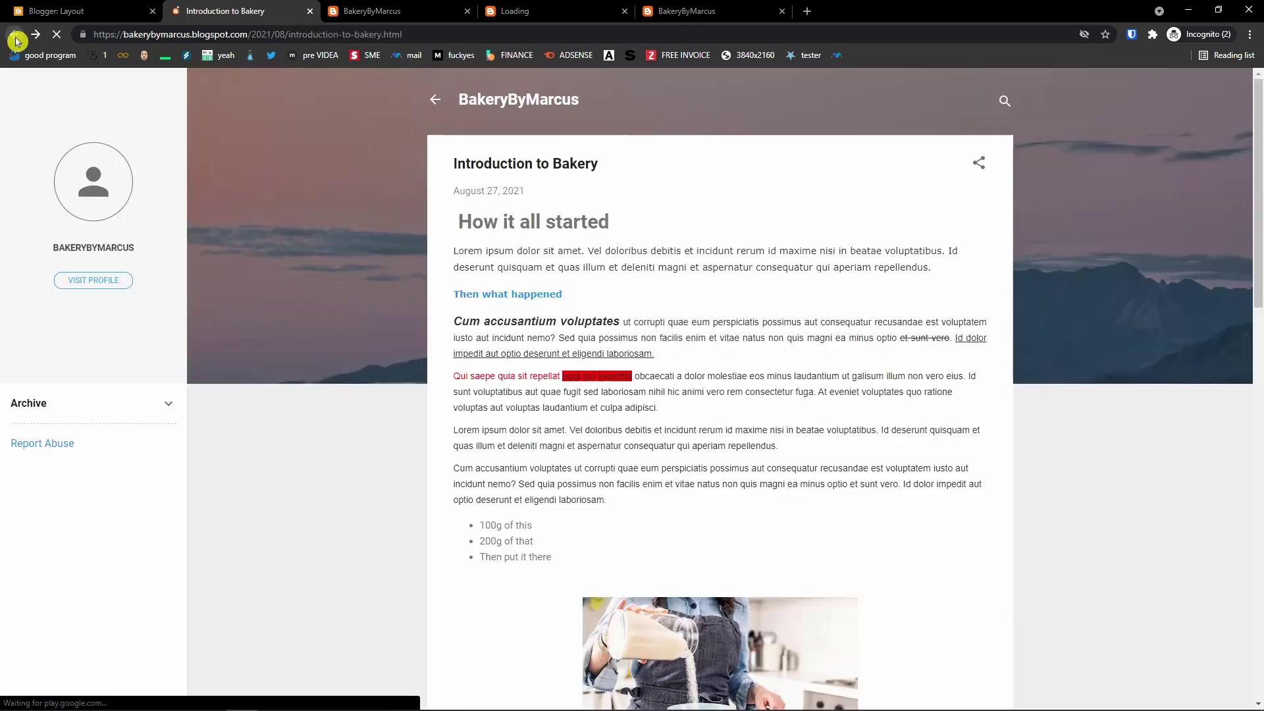
{"action": "left_click", "coordinate": [438, 104]}
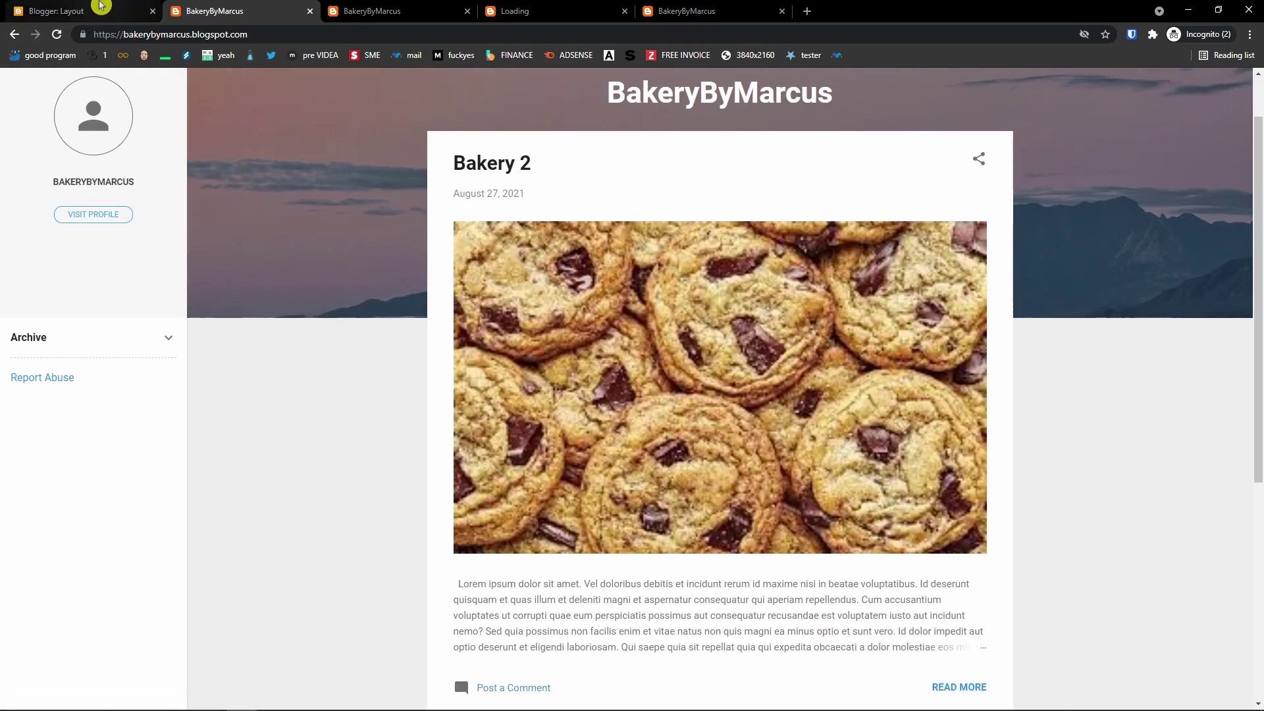
Examine the gadgets available for Sidebar (Top) and close the list without adding one
{"action": "left_click", "coordinate": [98, 9]}
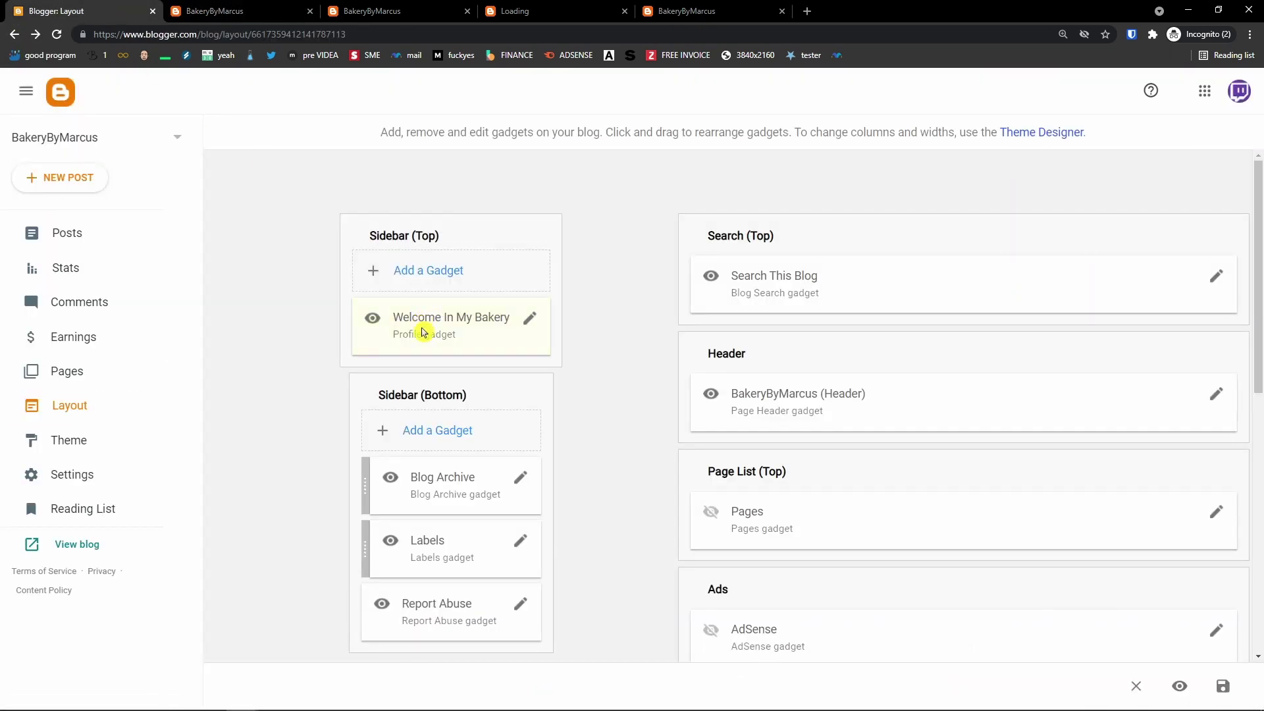
{"action": "left_click", "coordinate": [434, 278]}
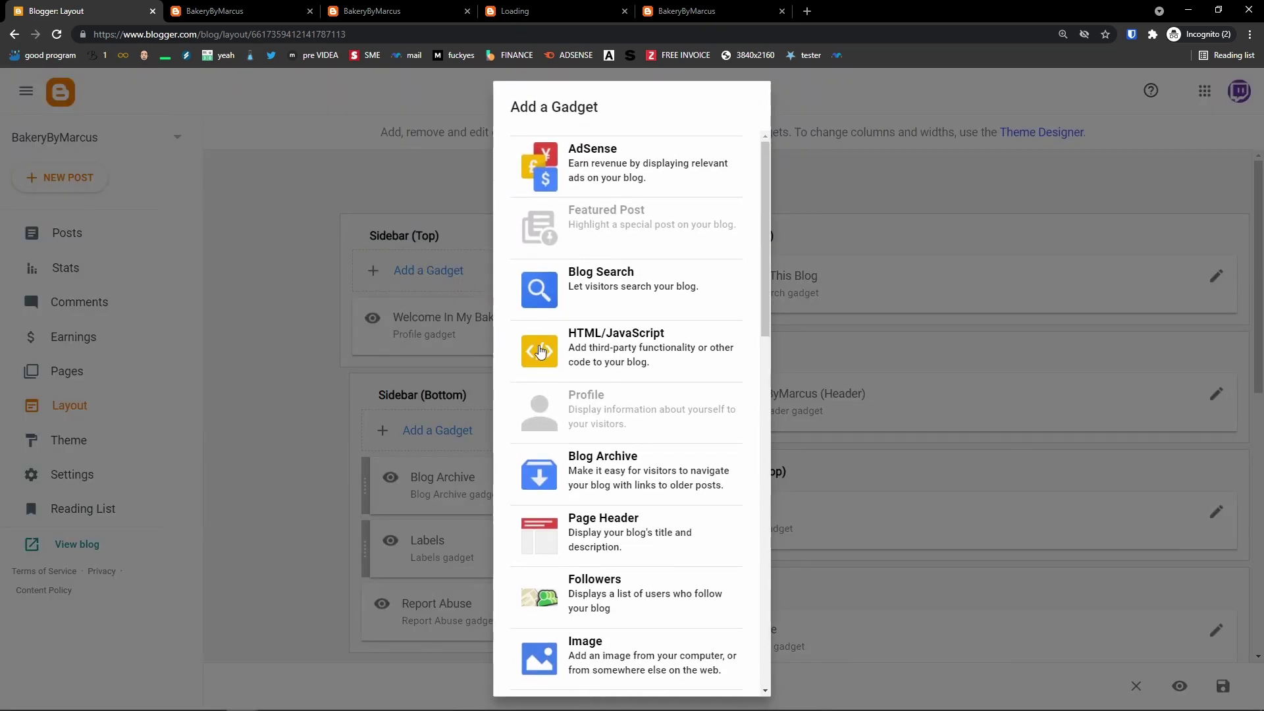
{"action": "scroll", "coordinate": [524, 344], "scroll_direction": "down", "scroll_amount": 4}
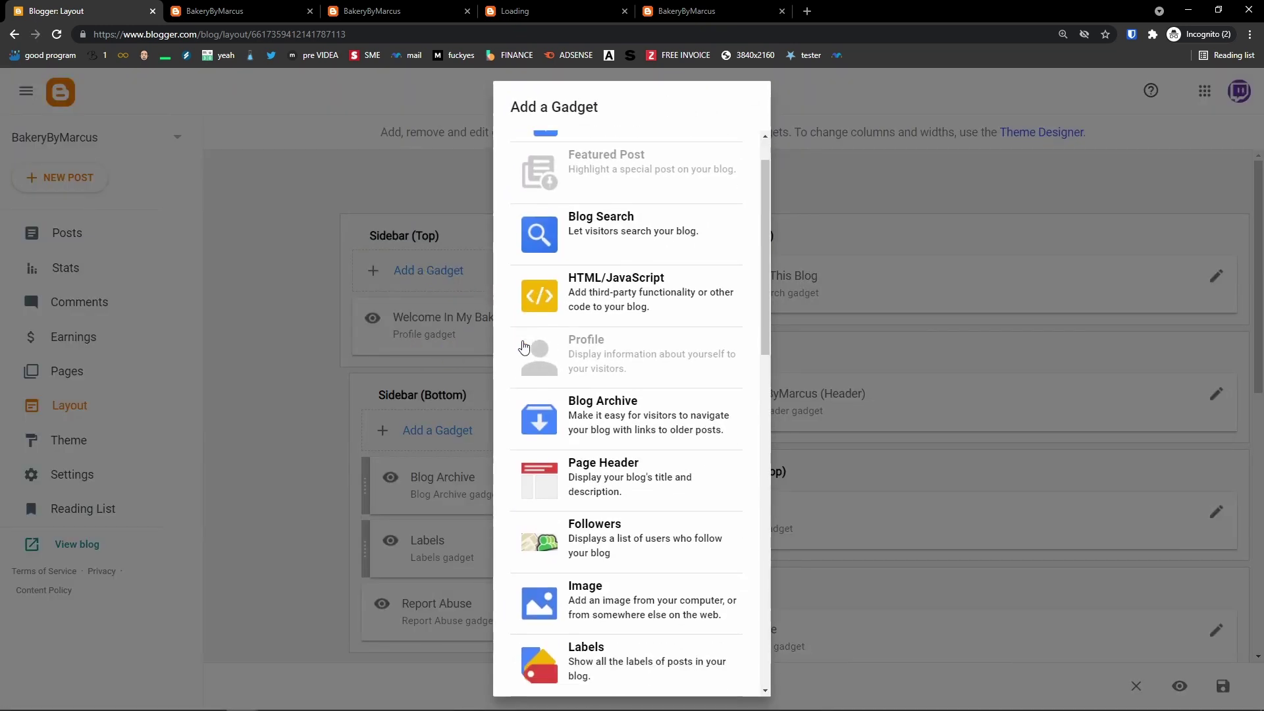
{"action": "scroll", "coordinate": [521, 347], "scroll_direction": "down", "scroll_amount": 2}
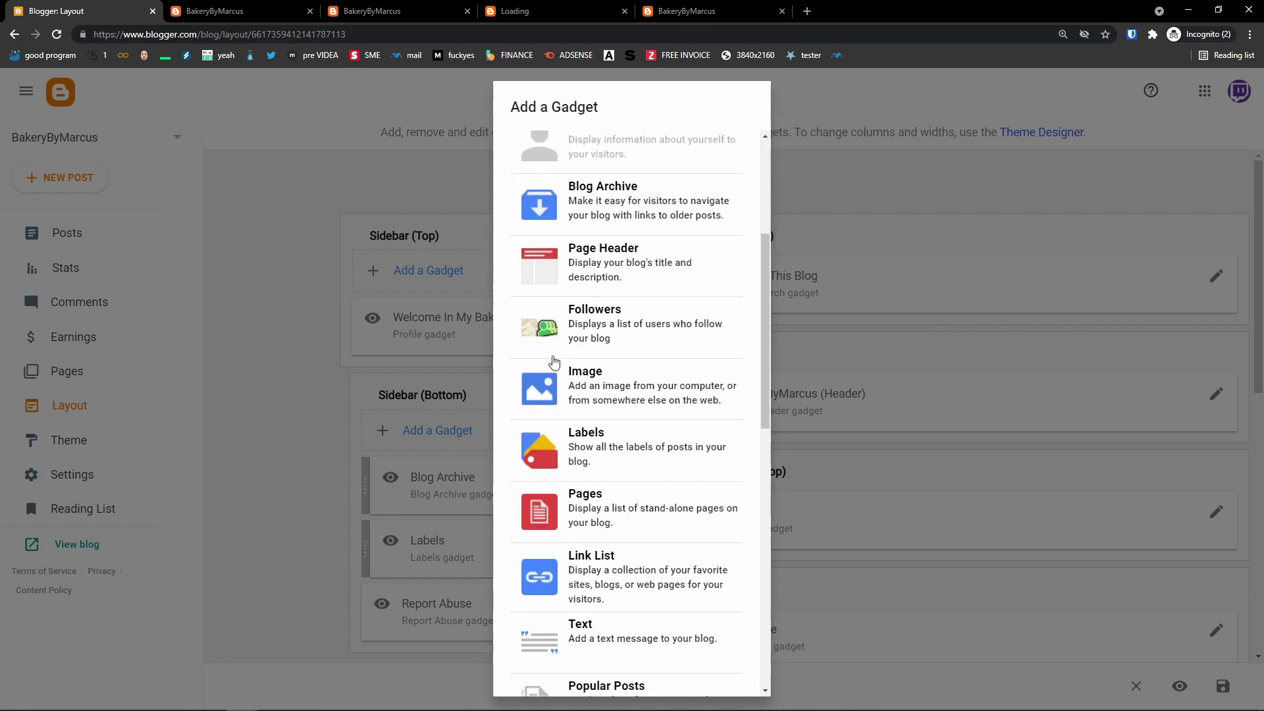
{"action": "scroll", "coordinate": [573, 332], "scroll_direction": "up", "scroll_amount": 6}
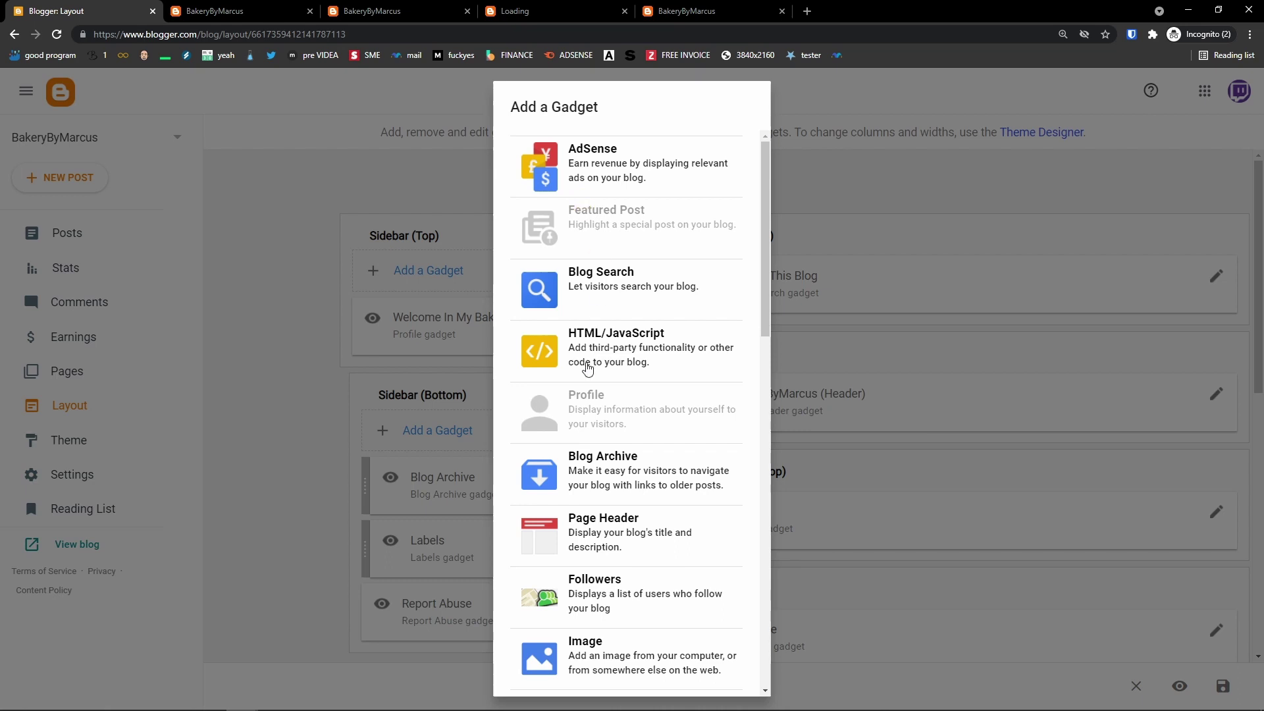
{"action": "scroll", "coordinate": [588, 368], "scroll_direction": "down", "scroll_amount": 5}
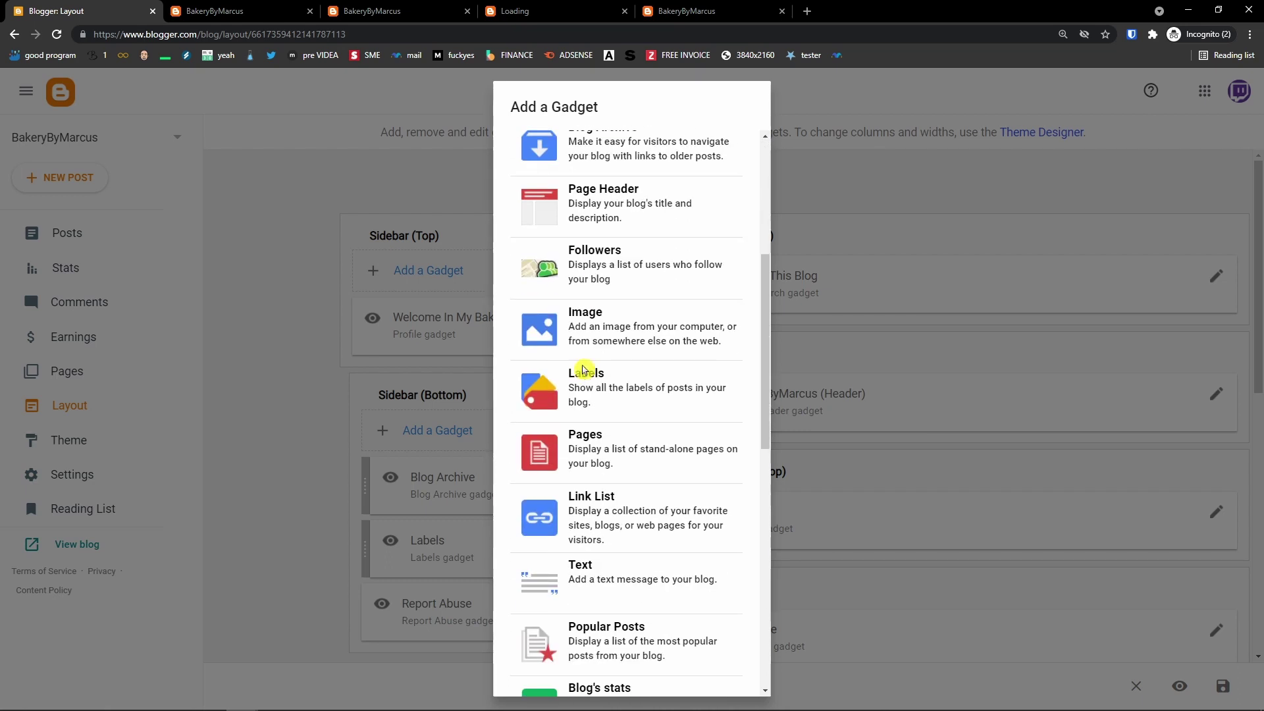
{"action": "scroll", "coordinate": [583, 369], "scroll_direction": "down", "scroll_amount": 4}
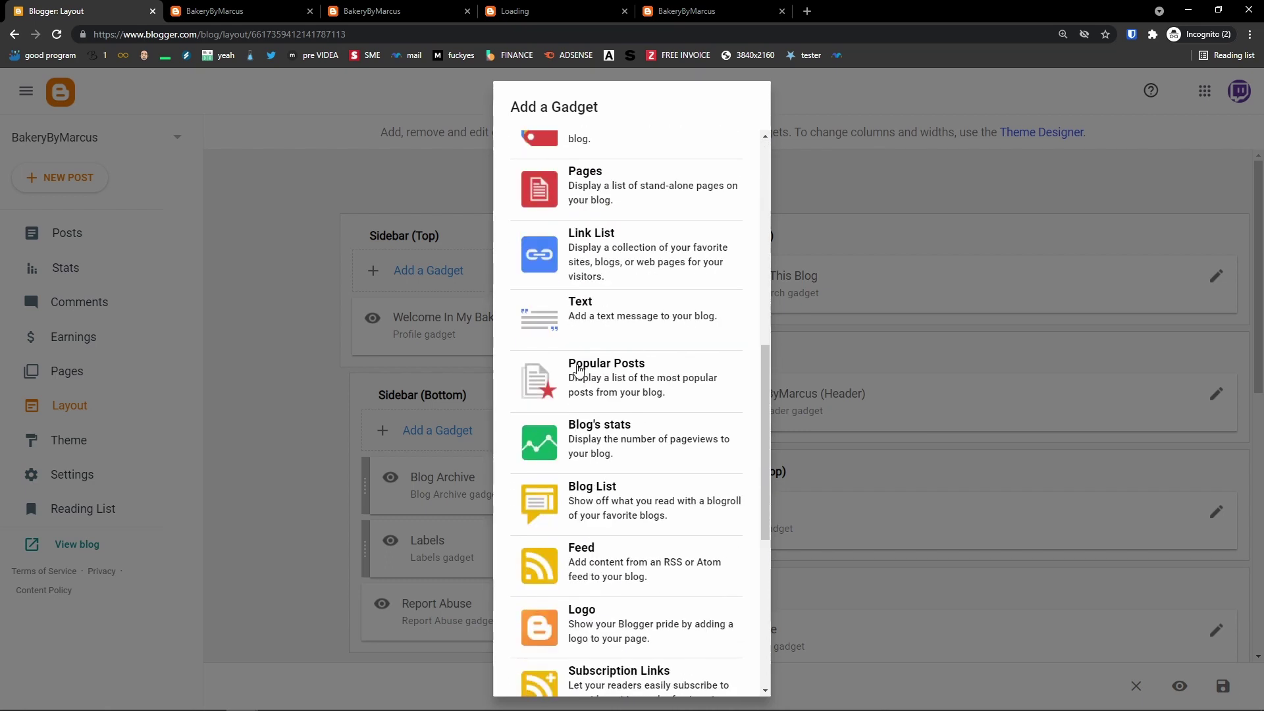
{"action": "left_click", "coordinate": [324, 347]}
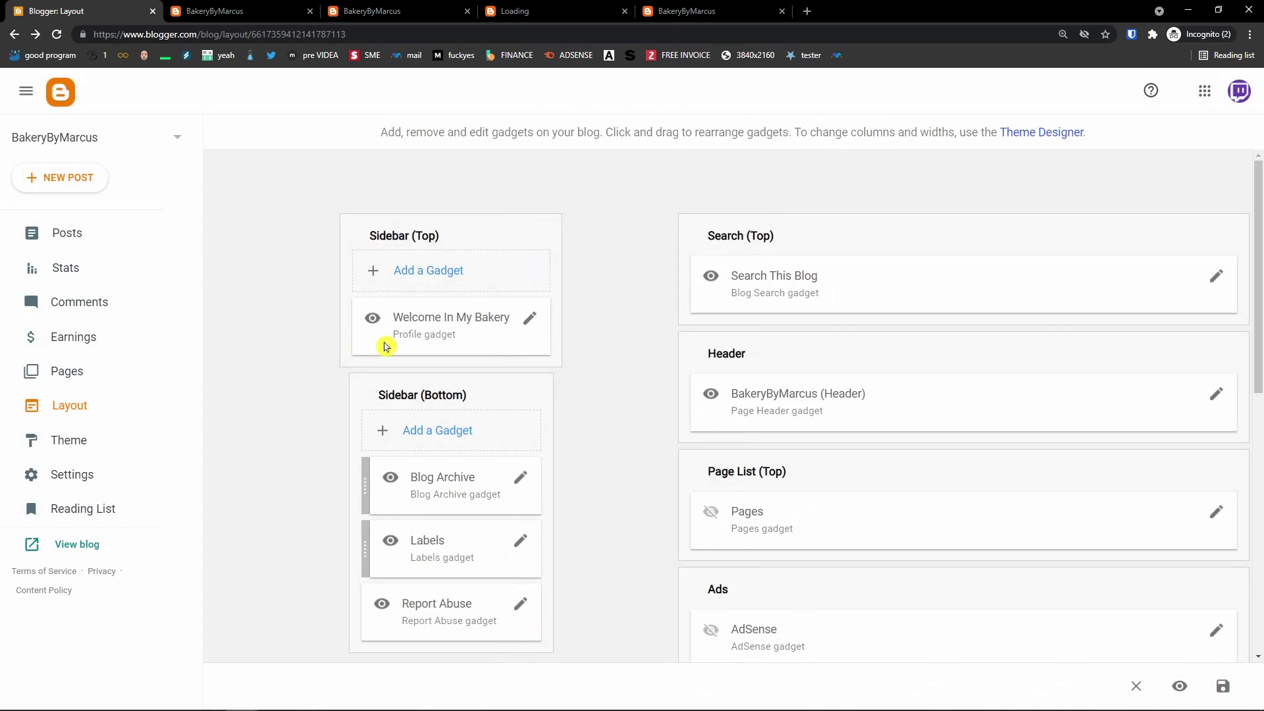
Open the blog profile's edit page from the live blog, review its settings, and return to the profile
{"action": "left_click", "coordinate": [229, 18]}
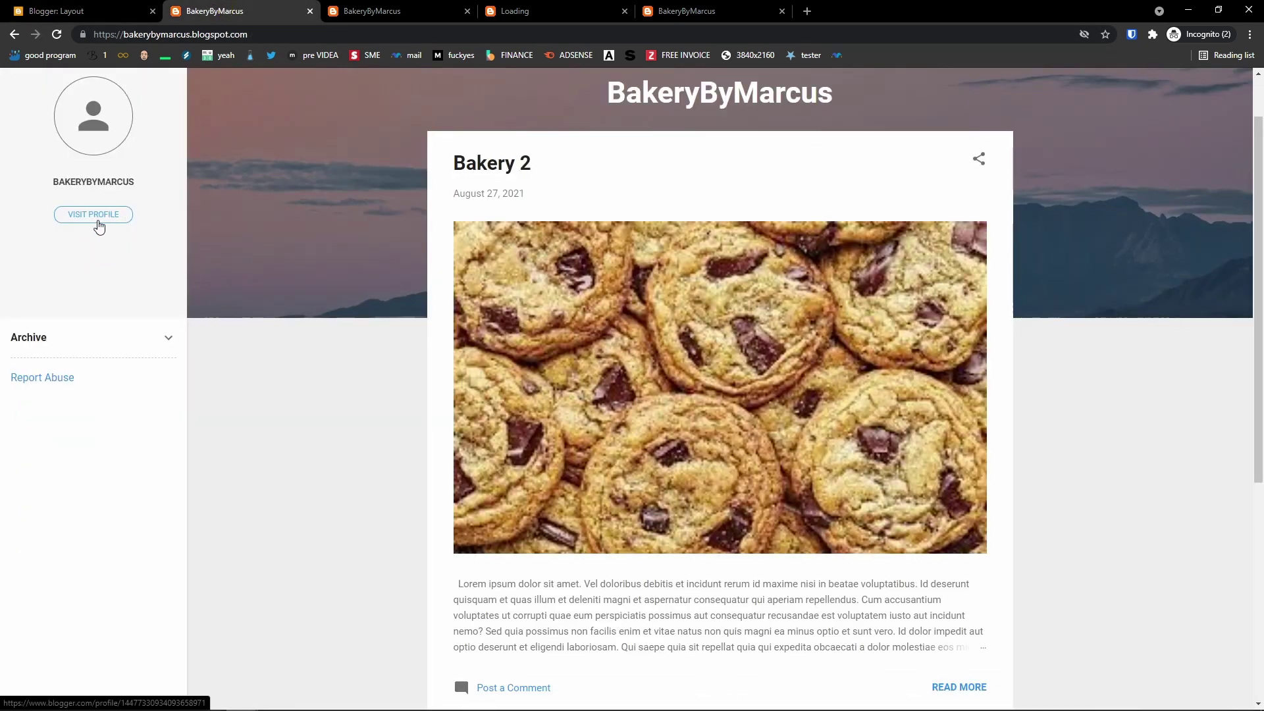
{"action": "left_click", "coordinate": [99, 219]}
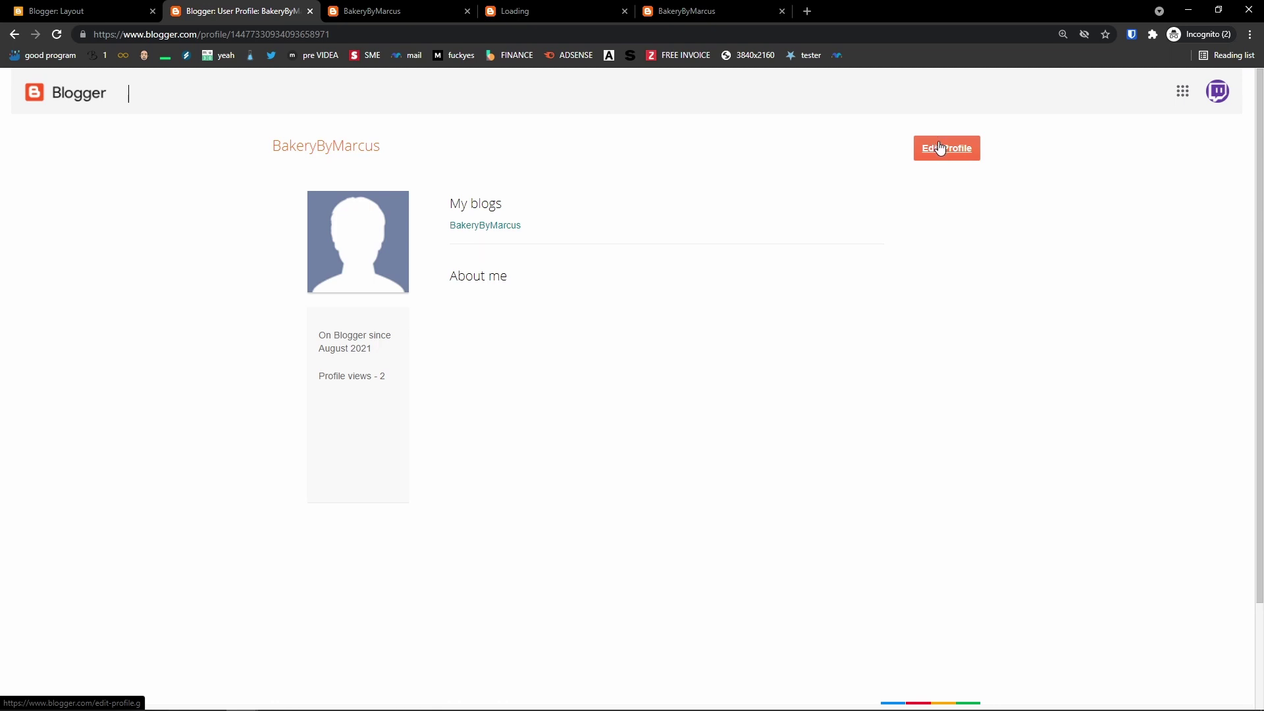
{"action": "scroll", "coordinate": [514, 333], "scroll_direction": "down", "scroll_amount": 5}
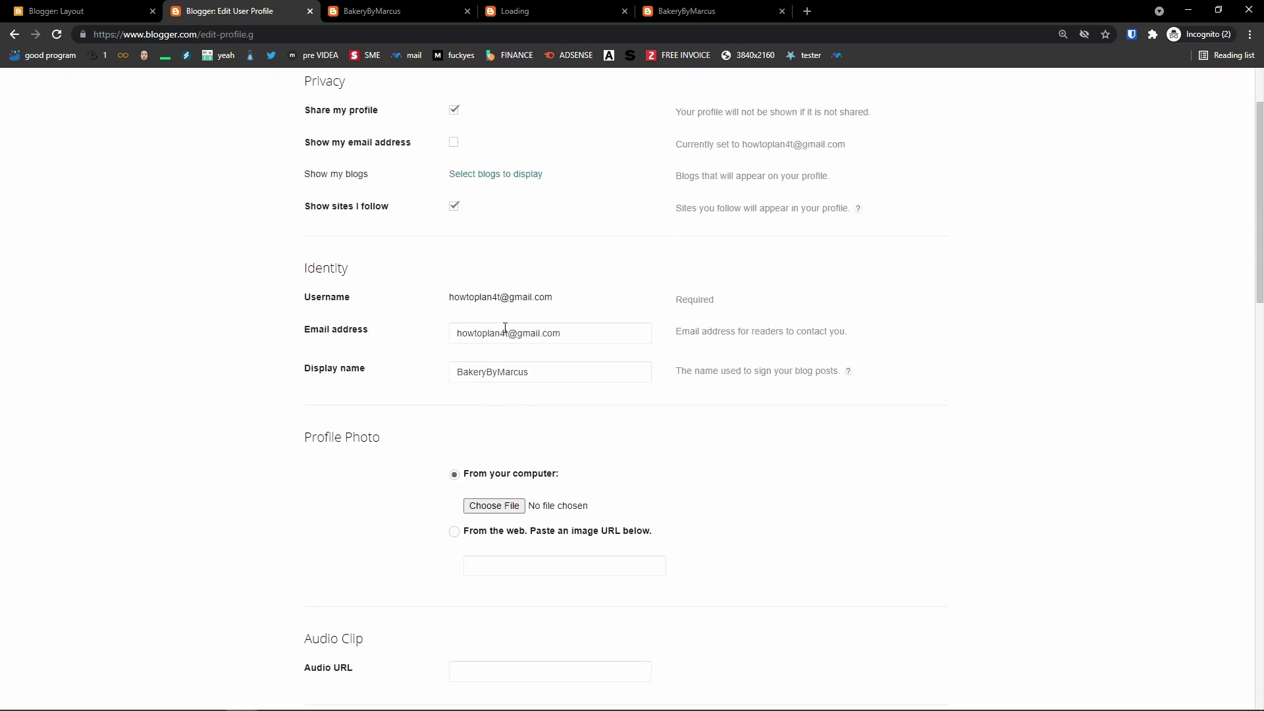
{"action": "scroll", "coordinate": [505, 328], "scroll_direction": "down", "scroll_amount": 2}
{"action": "scroll", "coordinate": [505, 328], "scroll_direction": "down", "scroll_amount": 7}
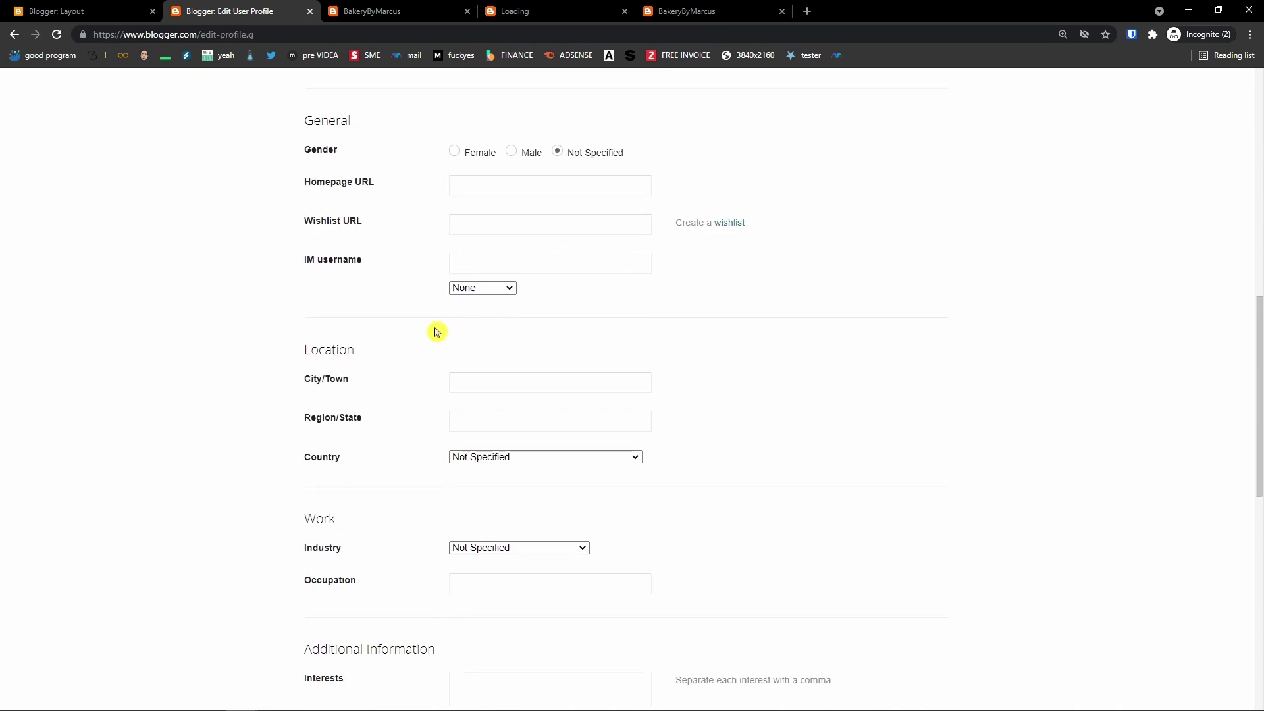
{"action": "scroll", "coordinate": [423, 386], "scroll_direction": "down", "scroll_amount": 3}
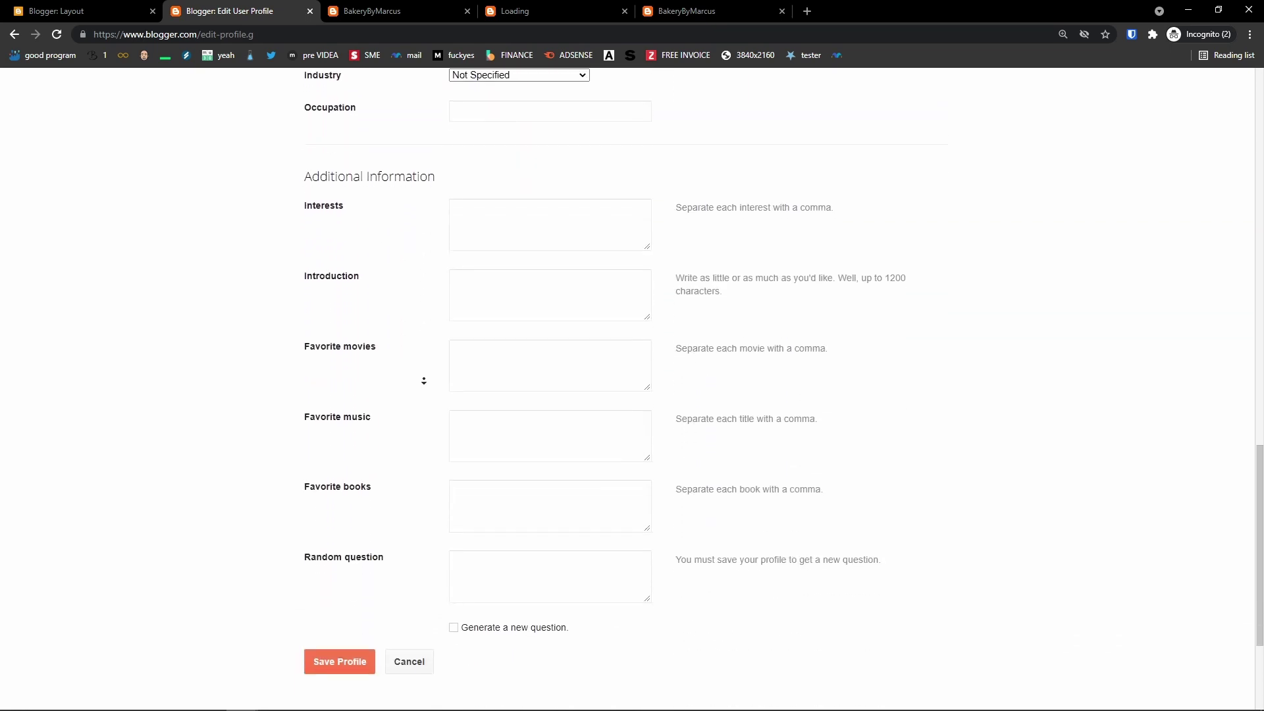
{"action": "scroll", "coordinate": [421, 259], "scroll_direction": "up", "scroll_amount": 9}
{"action": "scroll", "coordinate": [406, 237], "scroll_direction": "up", "scroll_amount": 8}
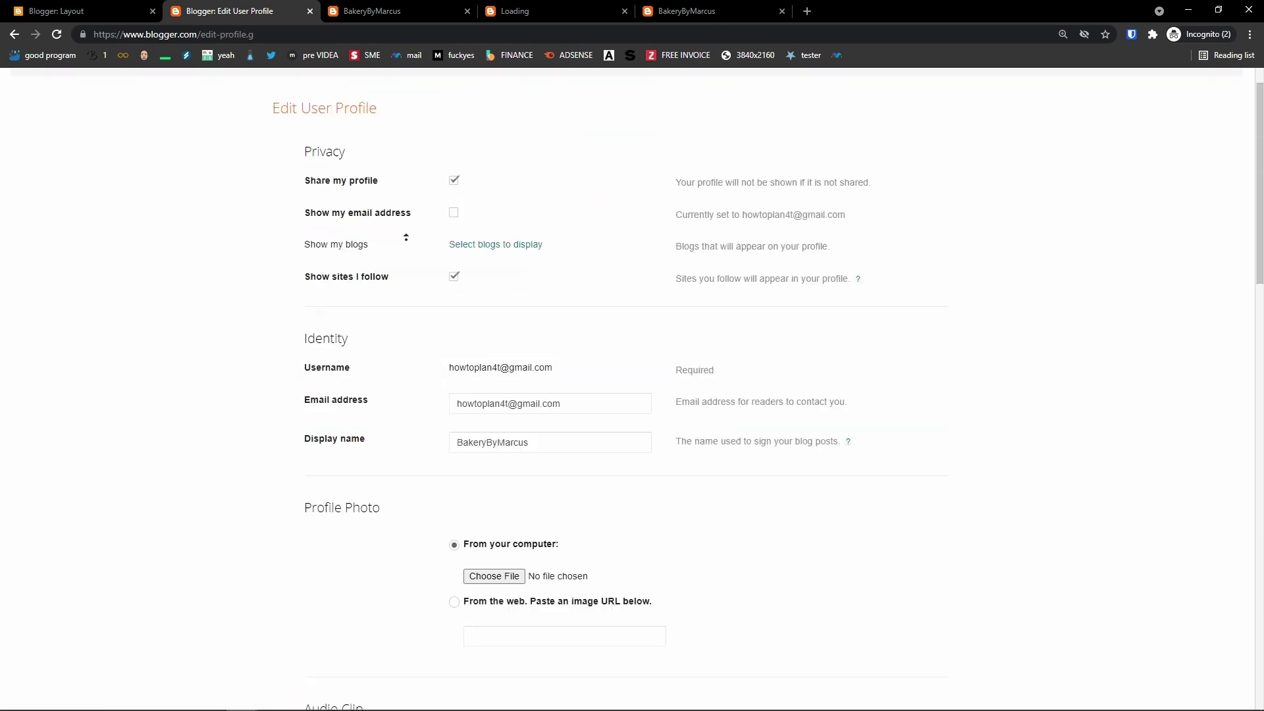
{"action": "left_click", "coordinate": [14, 34]}
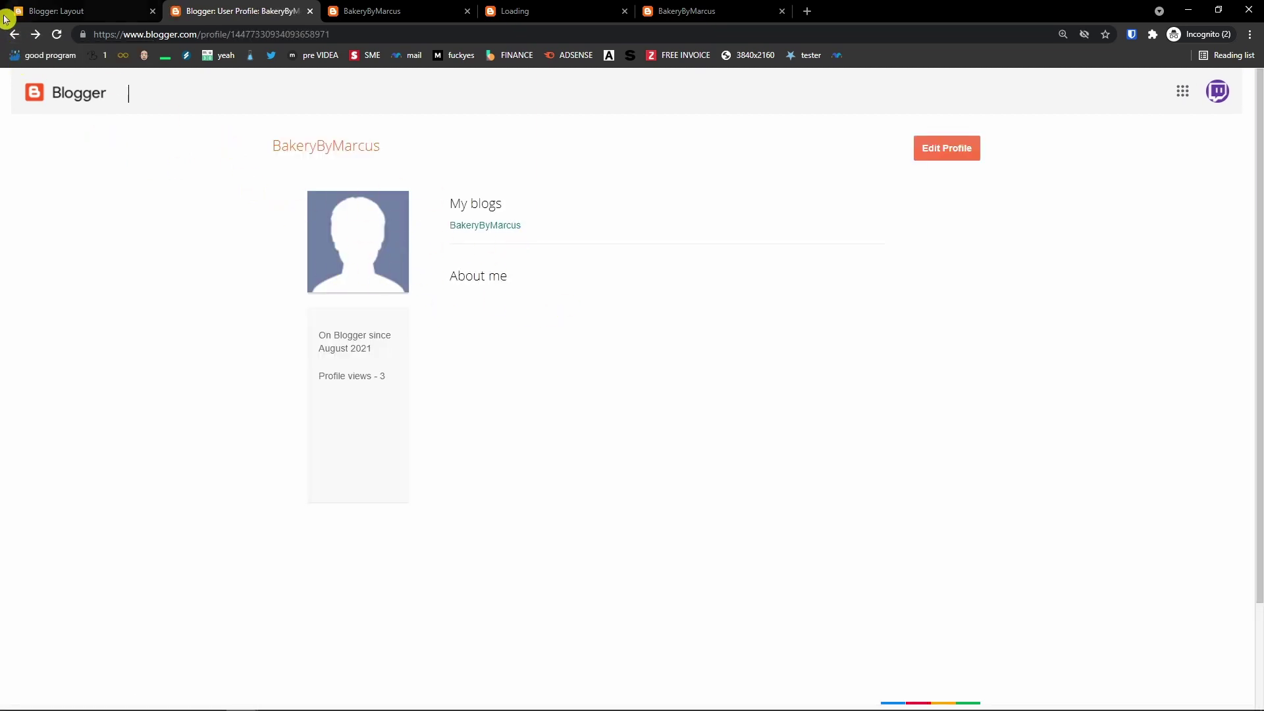
Return from the profile to the live blog's home page and compare its sidebar with the sidebar gadgets in the layout editor
{"action": "left_click", "coordinate": [14, 35]}
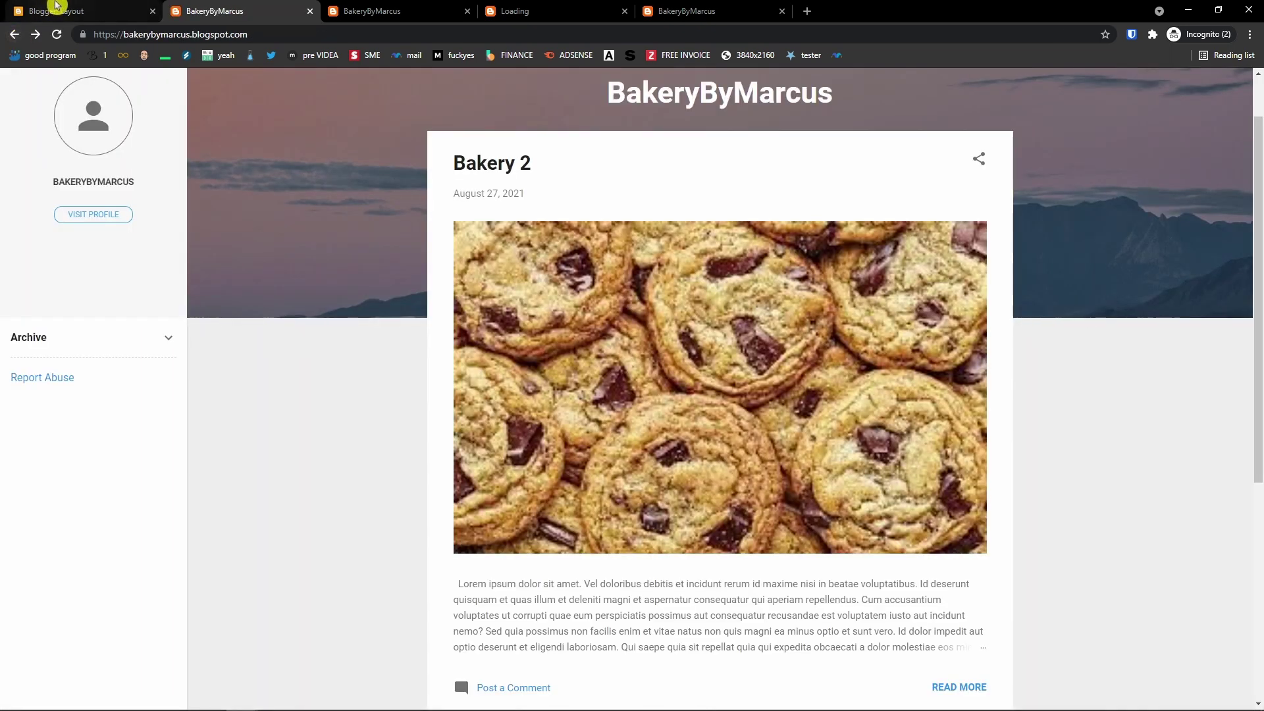
{"action": "left_click", "coordinate": [58, 11]}
{"action": "scroll", "coordinate": [369, 297], "scroll_direction": "down", "scroll_amount": 1}
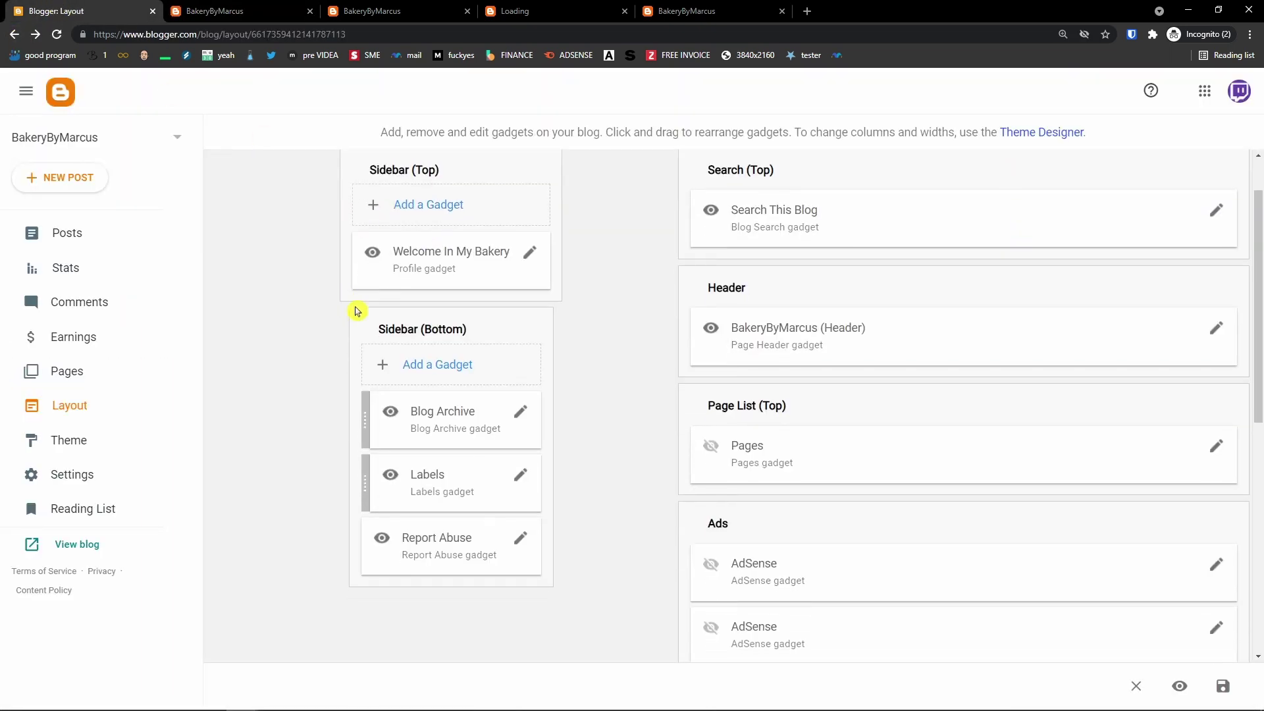
{"action": "scroll", "coordinate": [408, 349], "scroll_direction": "down", "scroll_amount": 1}
{"action": "scroll", "coordinate": [423, 299], "scroll_direction": "up", "scroll_amount": 2}
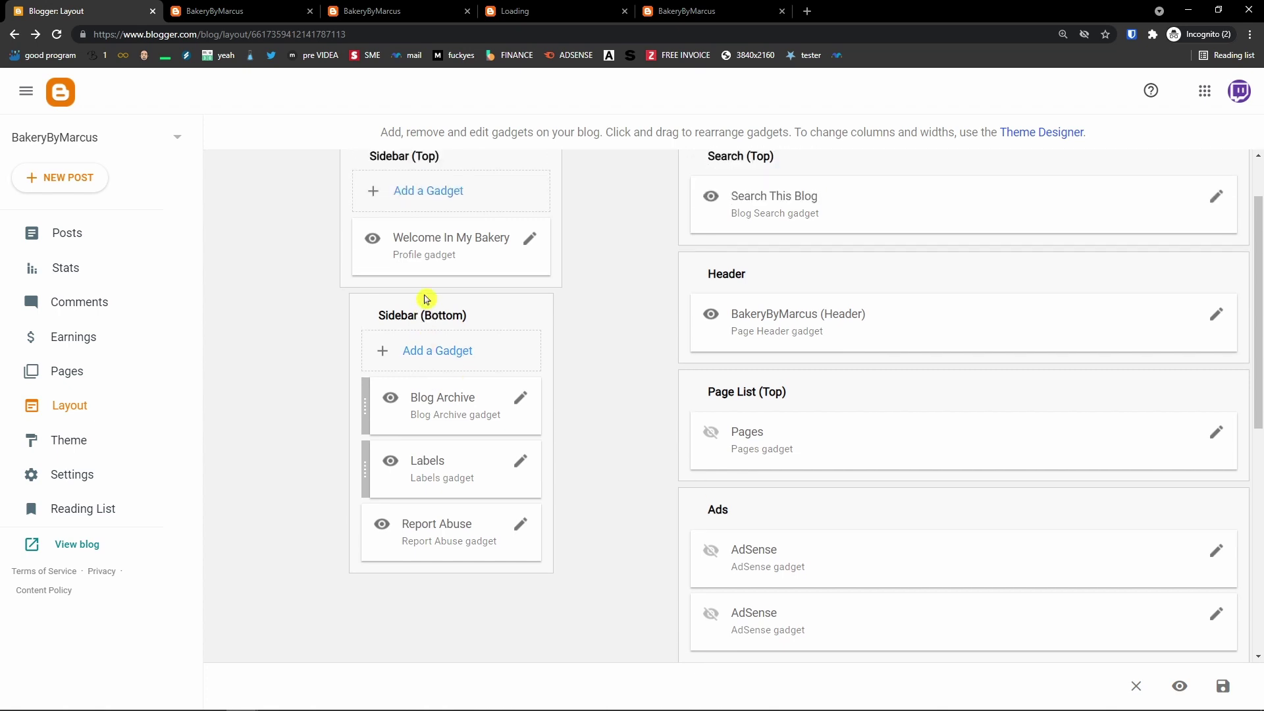
{"action": "left_click", "coordinate": [270, 11]}
{"action": "scroll", "coordinate": [193, 313], "scroll_direction": "down", "scroll_amount": 1}
{"action": "scroll", "coordinate": [171, 316], "scroll_direction": "down", "scroll_amount": 4}
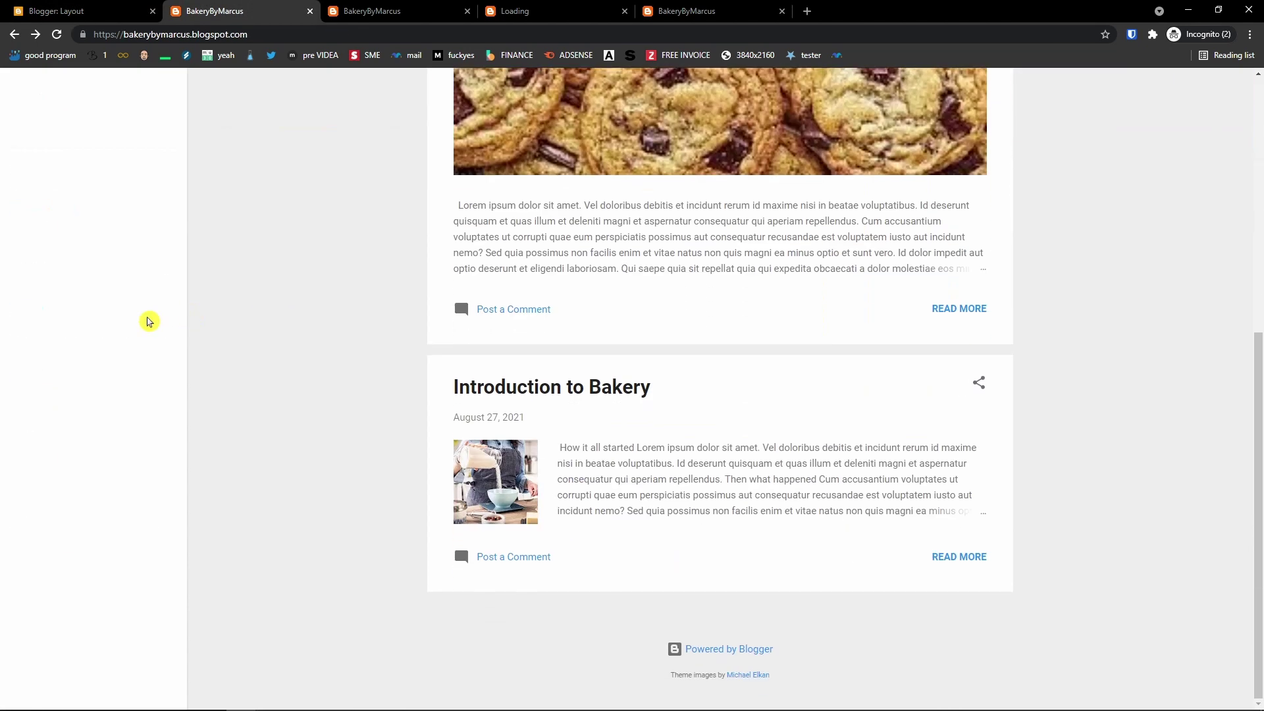
{"action": "left_click", "coordinate": [73, 6]}
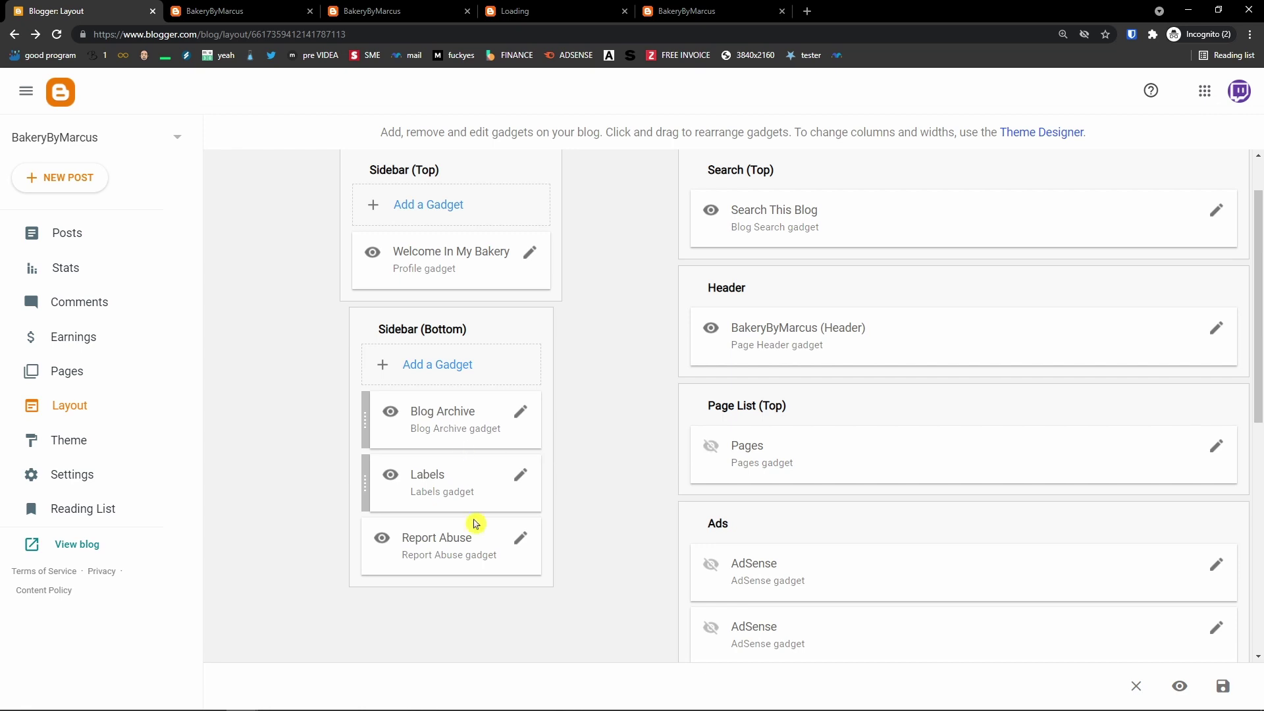
Check the profile link and the Archive section in the live blog's sidebar, and return to the layout editor
{"action": "left_click", "coordinate": [250, 11]}
{"action": "scroll", "coordinate": [319, 325], "scroll_direction": "down", "scroll_amount": 3}
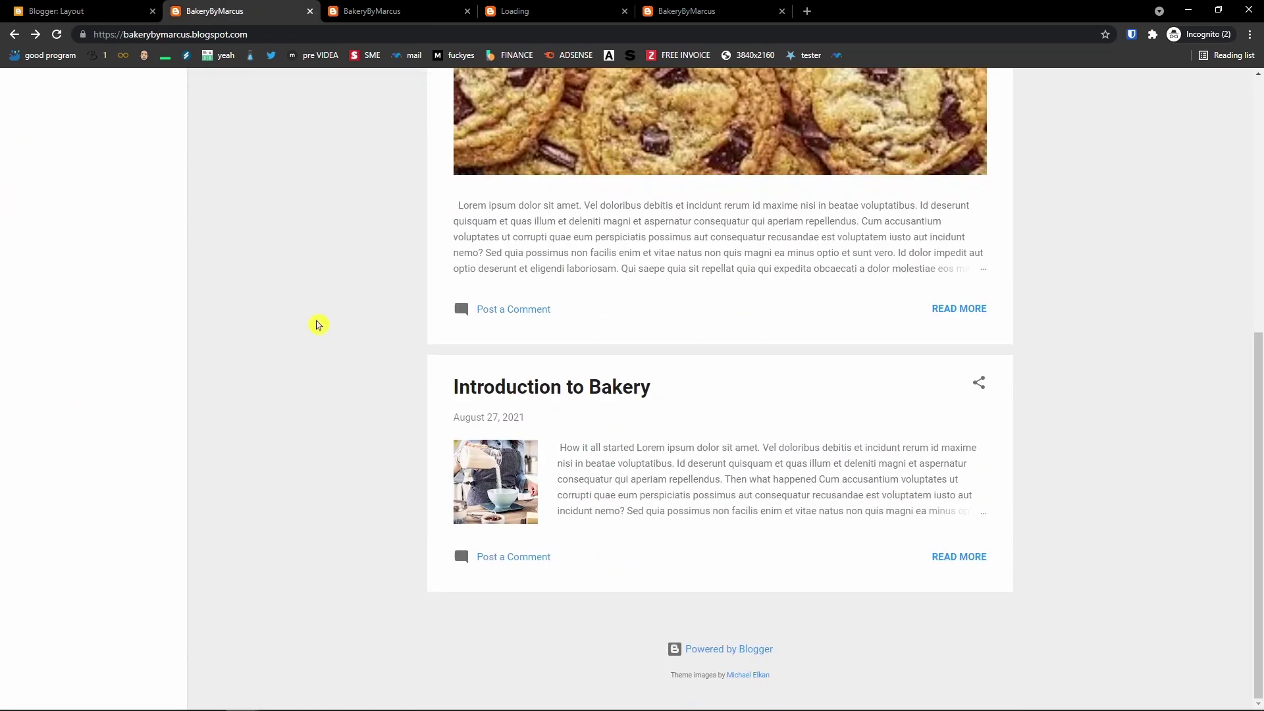
{"action": "scroll", "coordinate": [324, 336], "scroll_direction": "up", "scroll_amount": 3}
{"action": "scroll", "coordinate": [324, 336], "scroll_direction": "up", "scroll_amount": 4}
{"action": "left_click", "coordinate": [113, 203]}
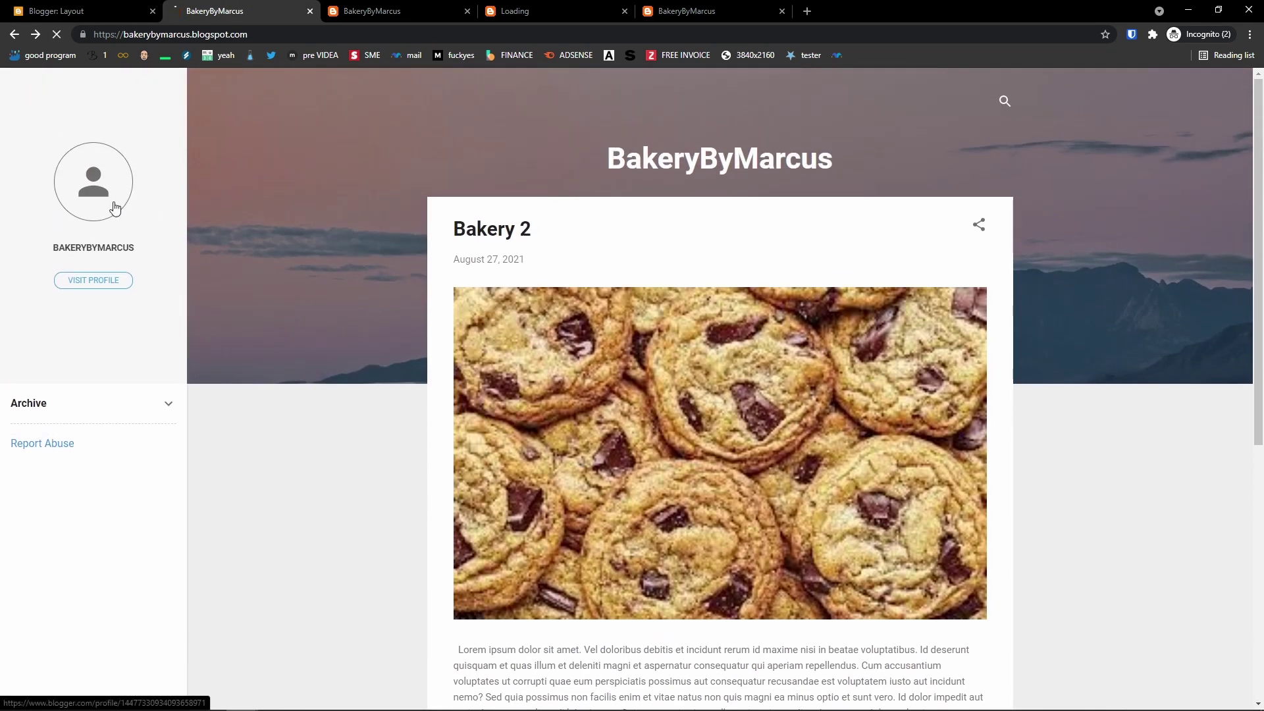
{"action": "left_click", "coordinate": [13, 36]}
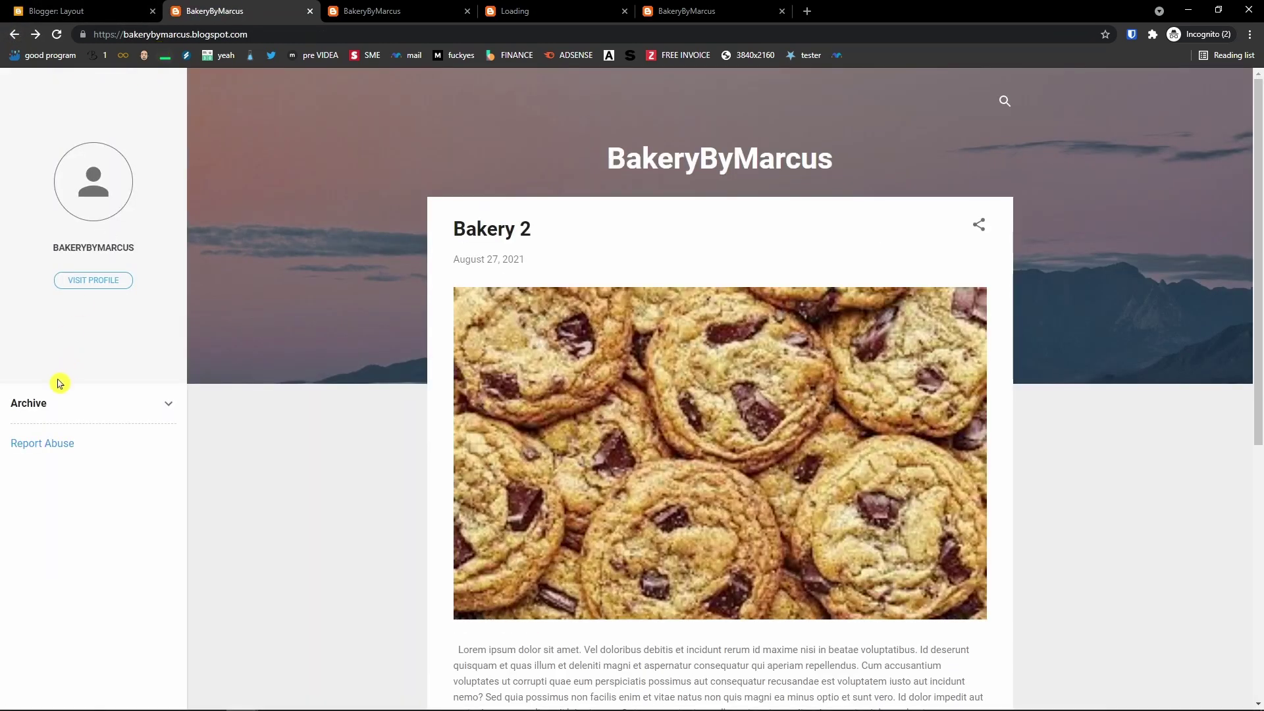
{"action": "left_click", "coordinate": [139, 413]}
{"action": "left_click", "coordinate": [139, 414]}
{"action": "left_click", "coordinate": [60, 428]}
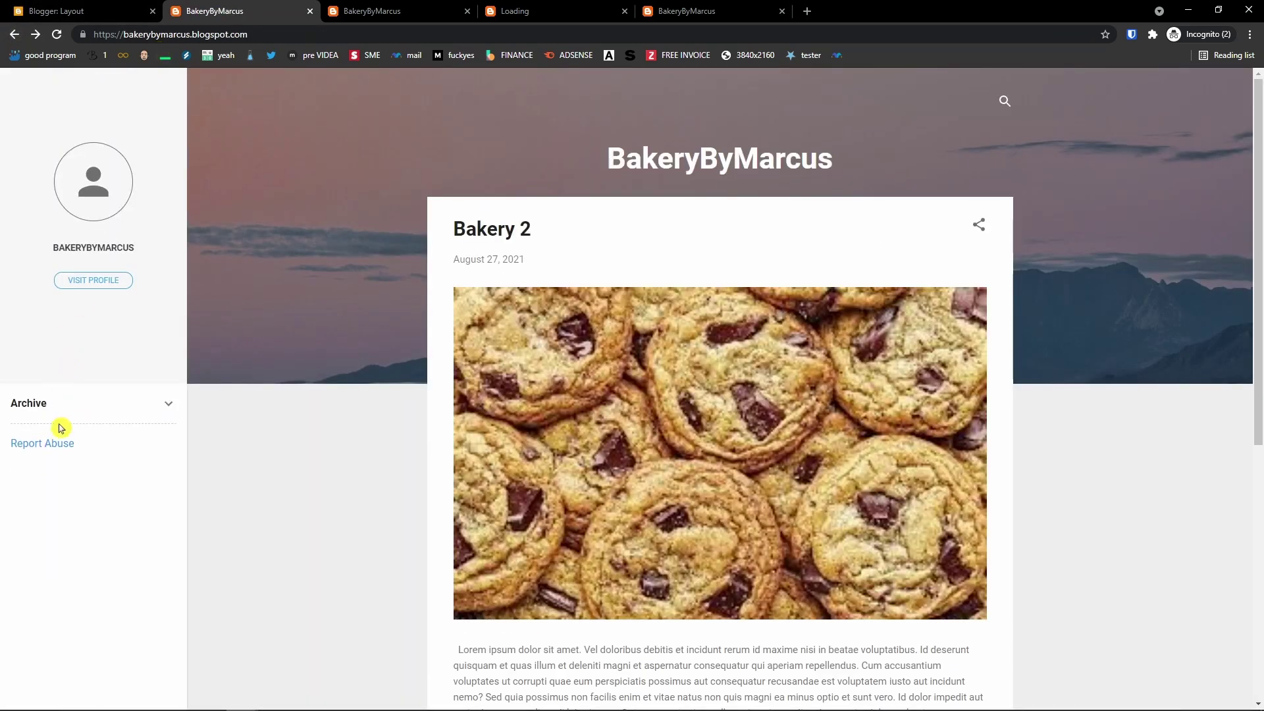
{"action": "left_click", "coordinate": [79, 11]}
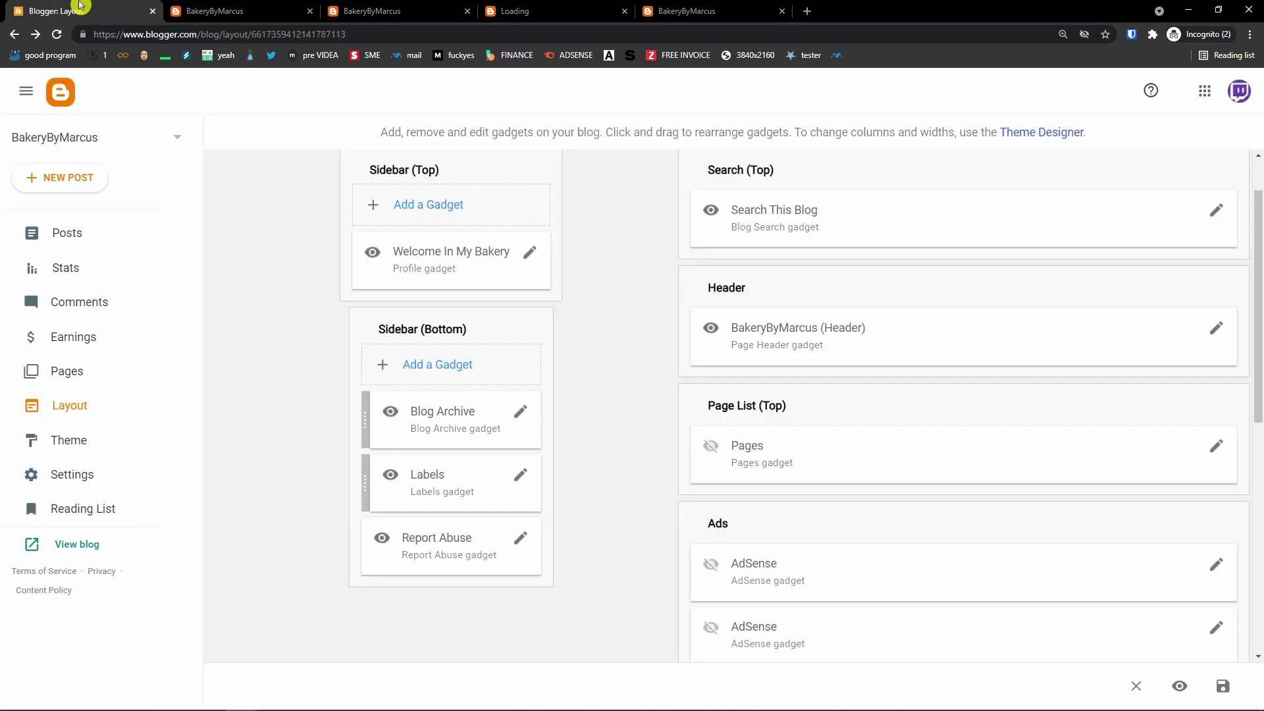
{"action": "left_click", "coordinate": [449, 366]}
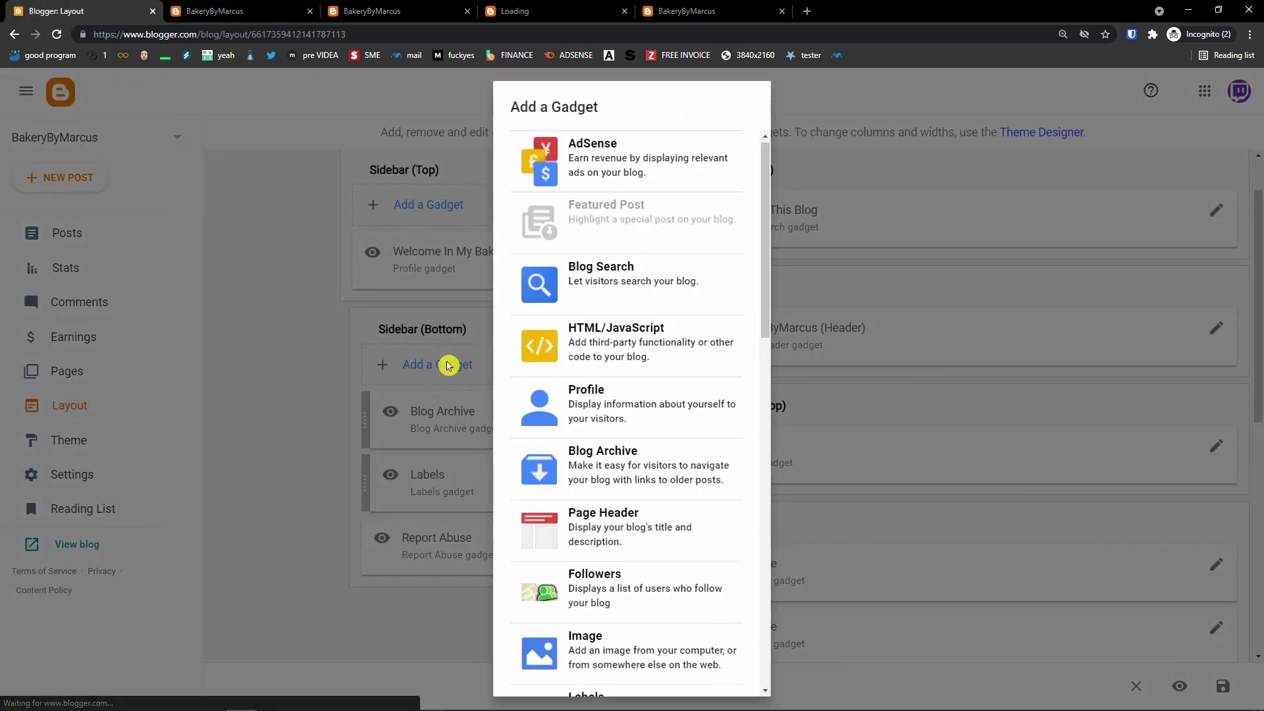
{"action": "scroll", "coordinate": [592, 402], "scroll_direction": "down", "scroll_amount": 3}
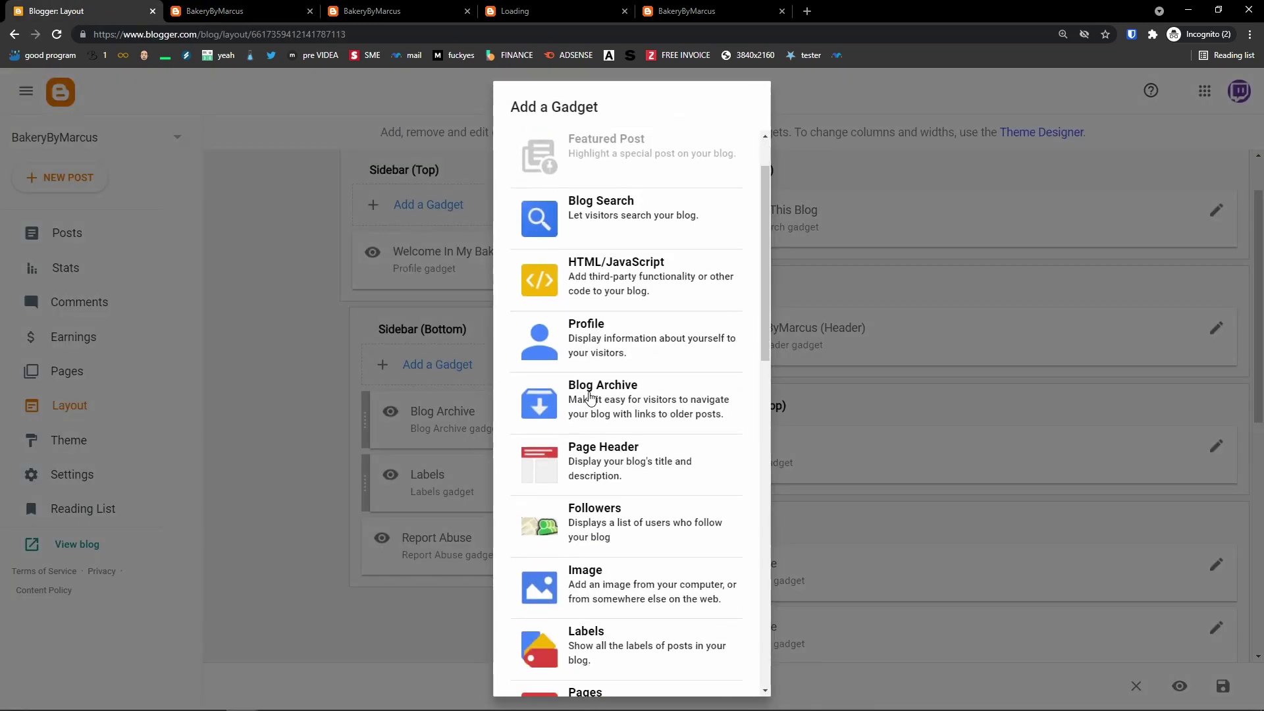
{"action": "left_click", "coordinate": [586, 435]}
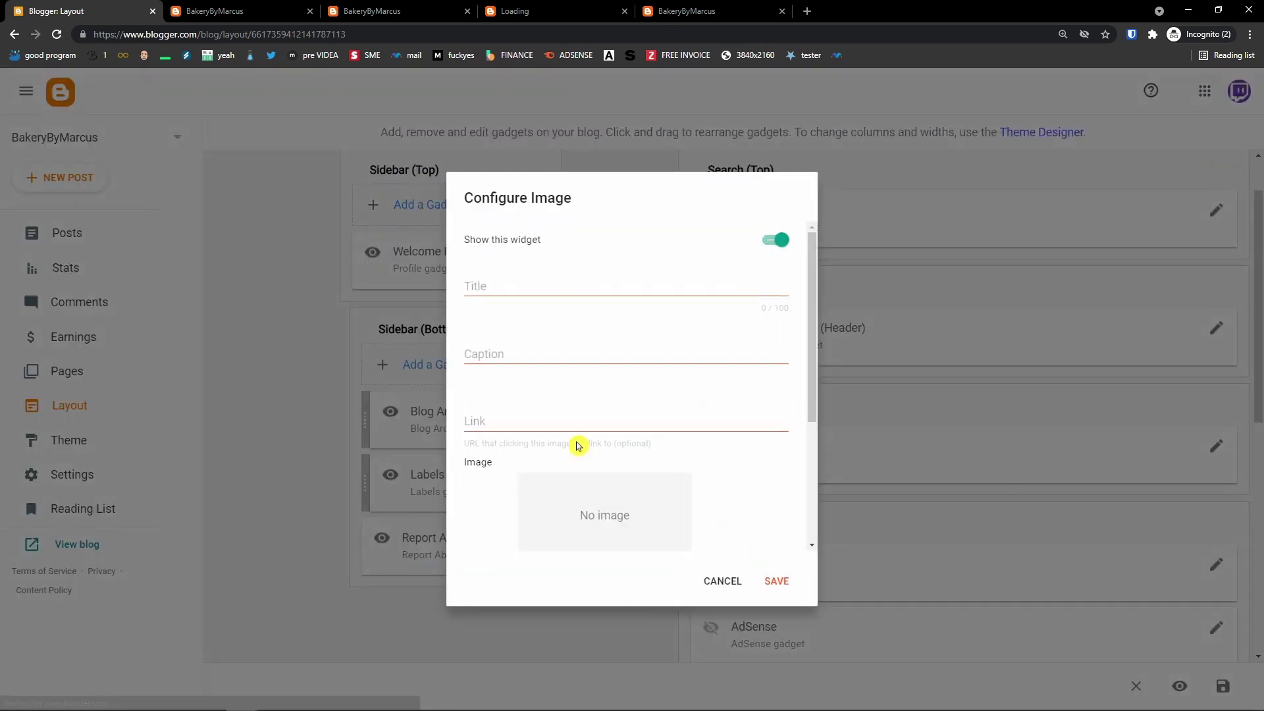
{"action": "left_click", "coordinate": [526, 292]}
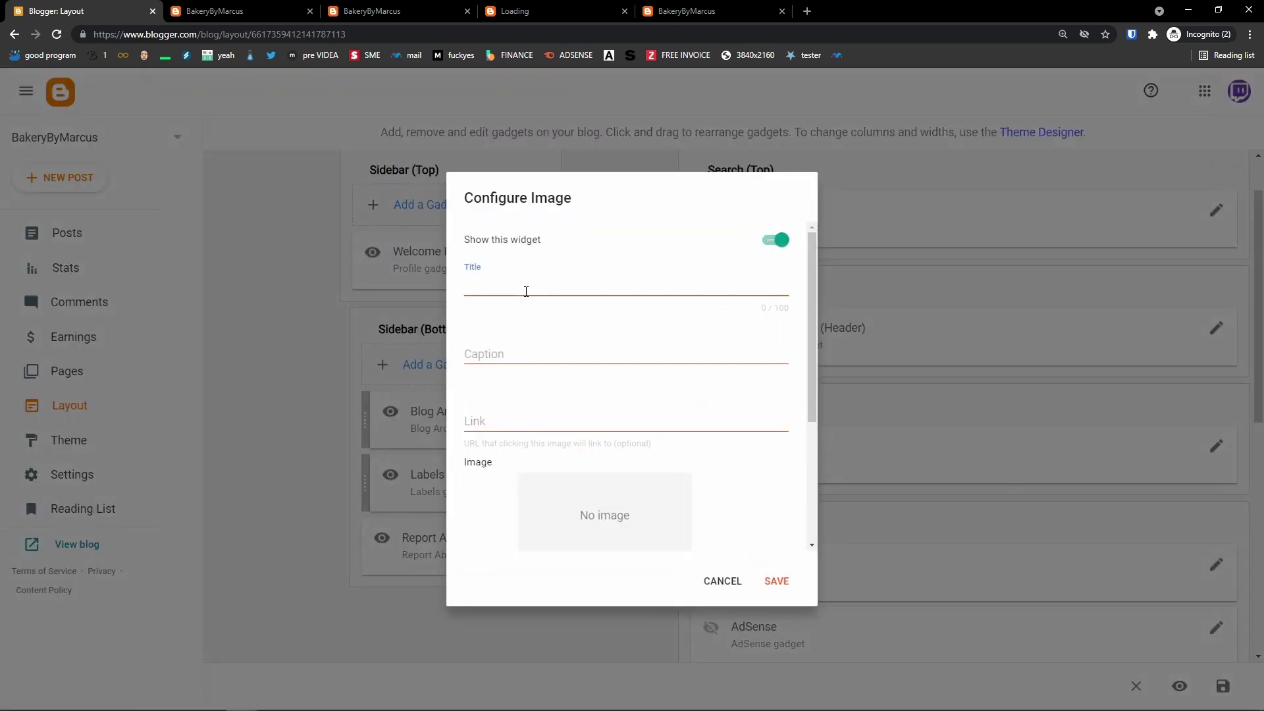
{"action": "left_click", "coordinate": [564, 362]}
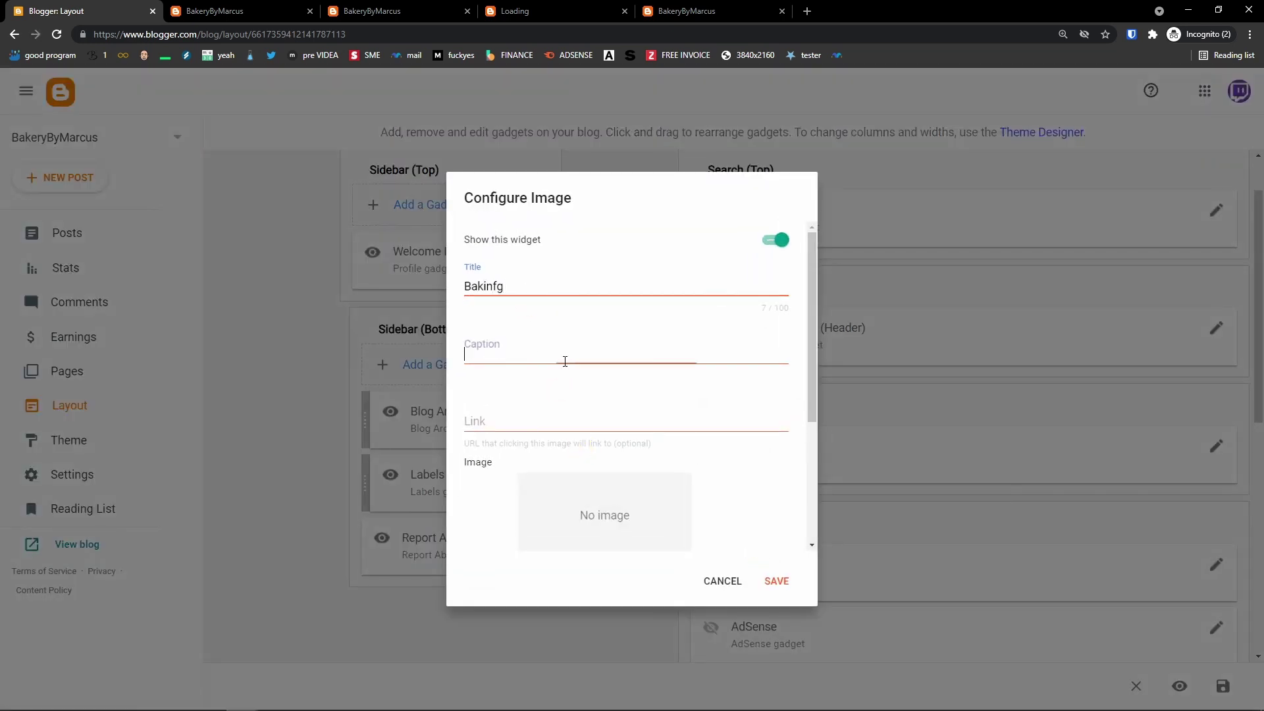
{"action": "left_click", "coordinate": [608, 499]}
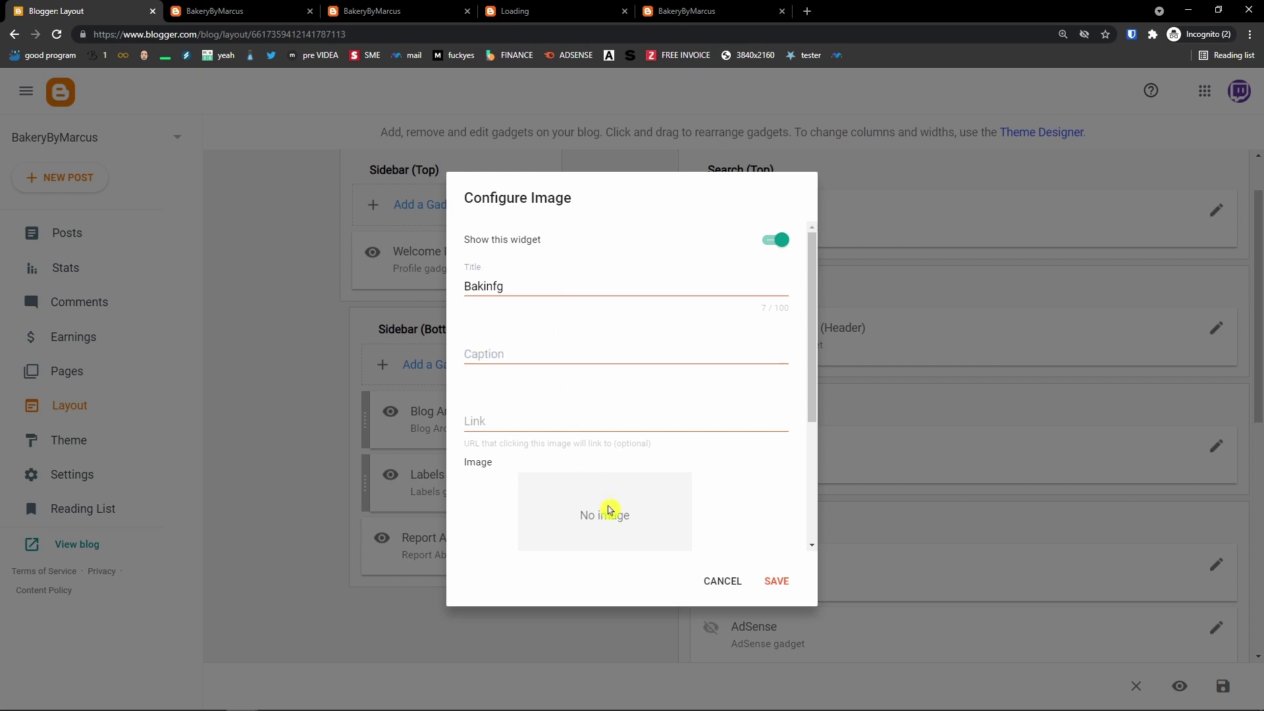
{"action": "left_click", "coordinate": [642, 366]}
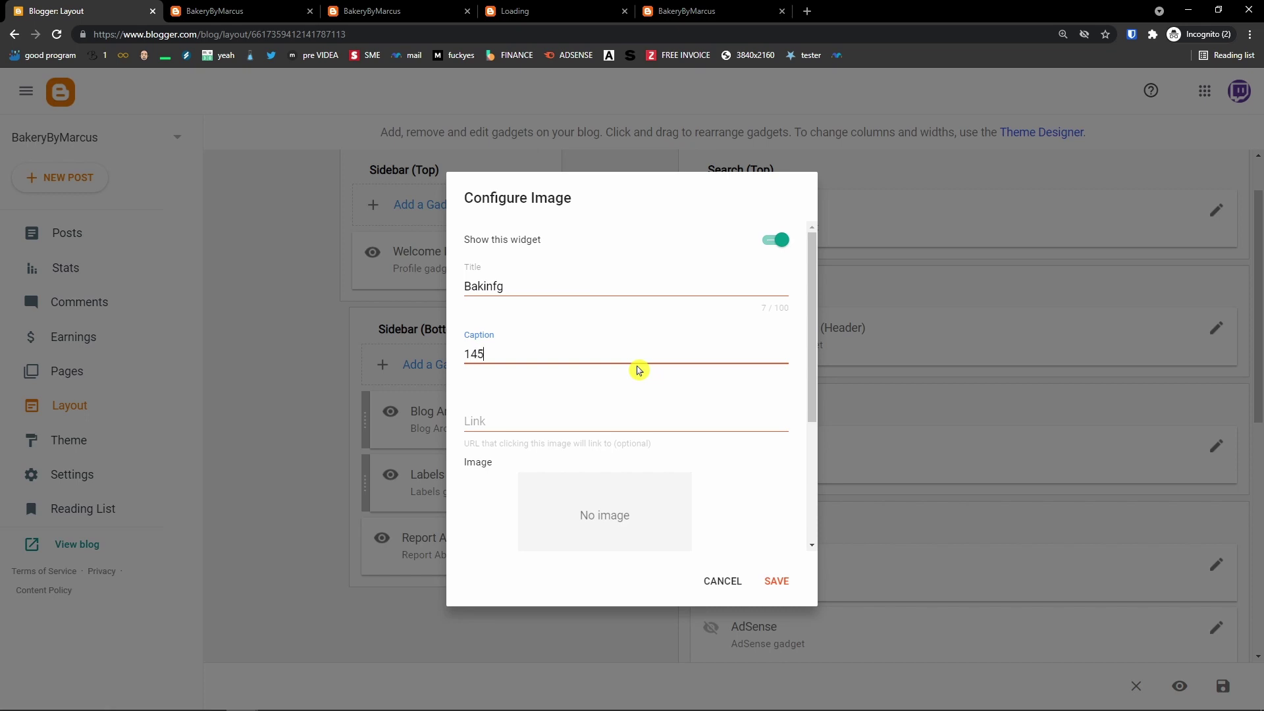
{"action": "left_click", "coordinate": [497, 286]}
{"action": "left_click", "coordinate": [544, 422]}
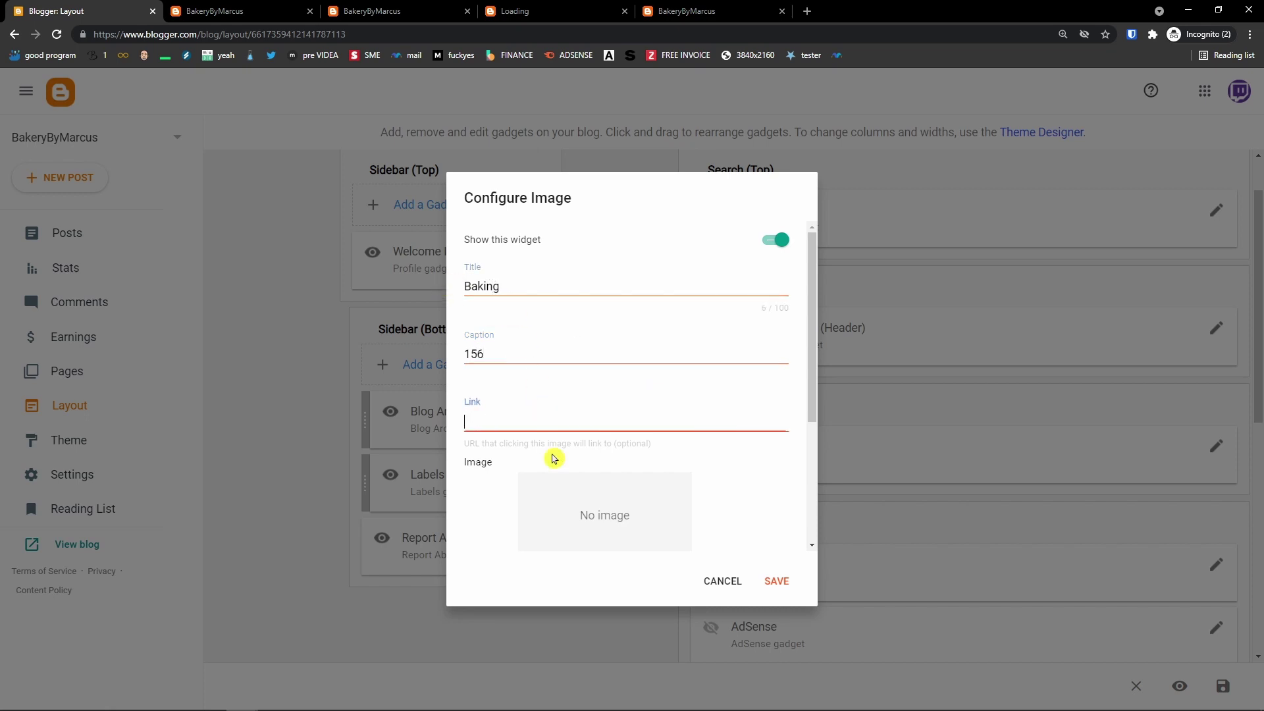
{"action": "left_click", "coordinate": [566, 500]}
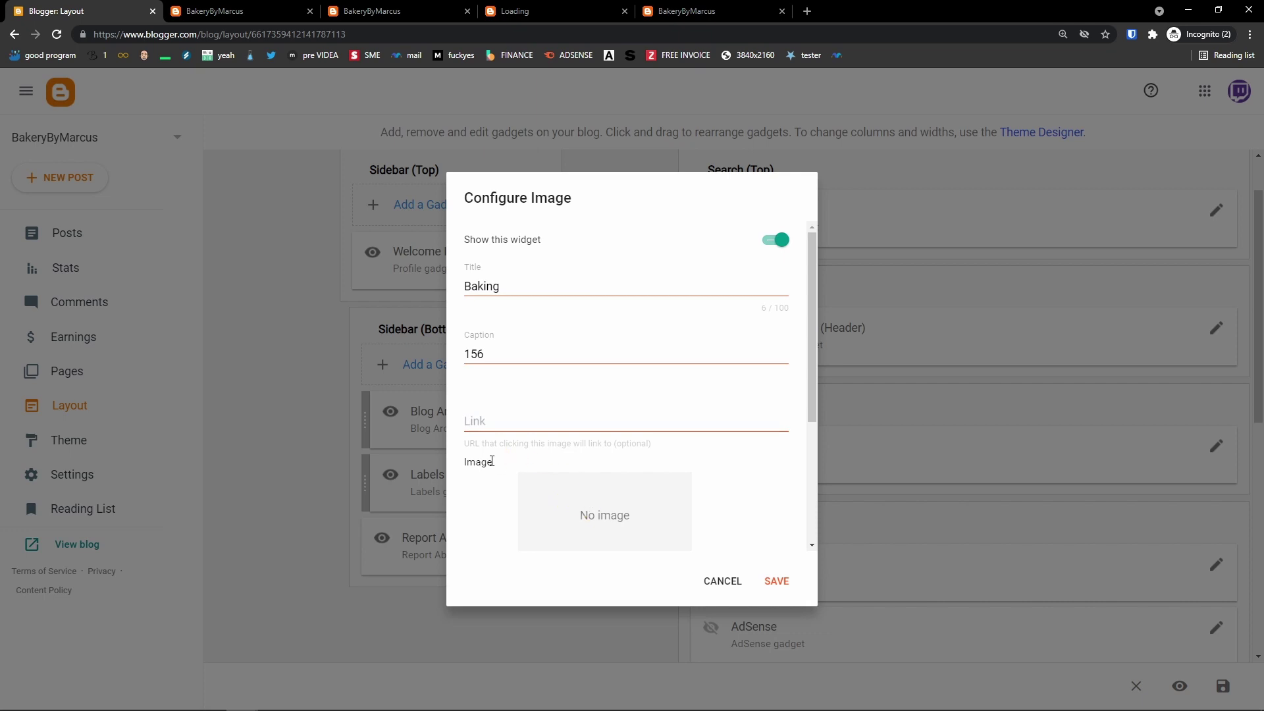
{"action": "left_click", "coordinate": [708, 573]}
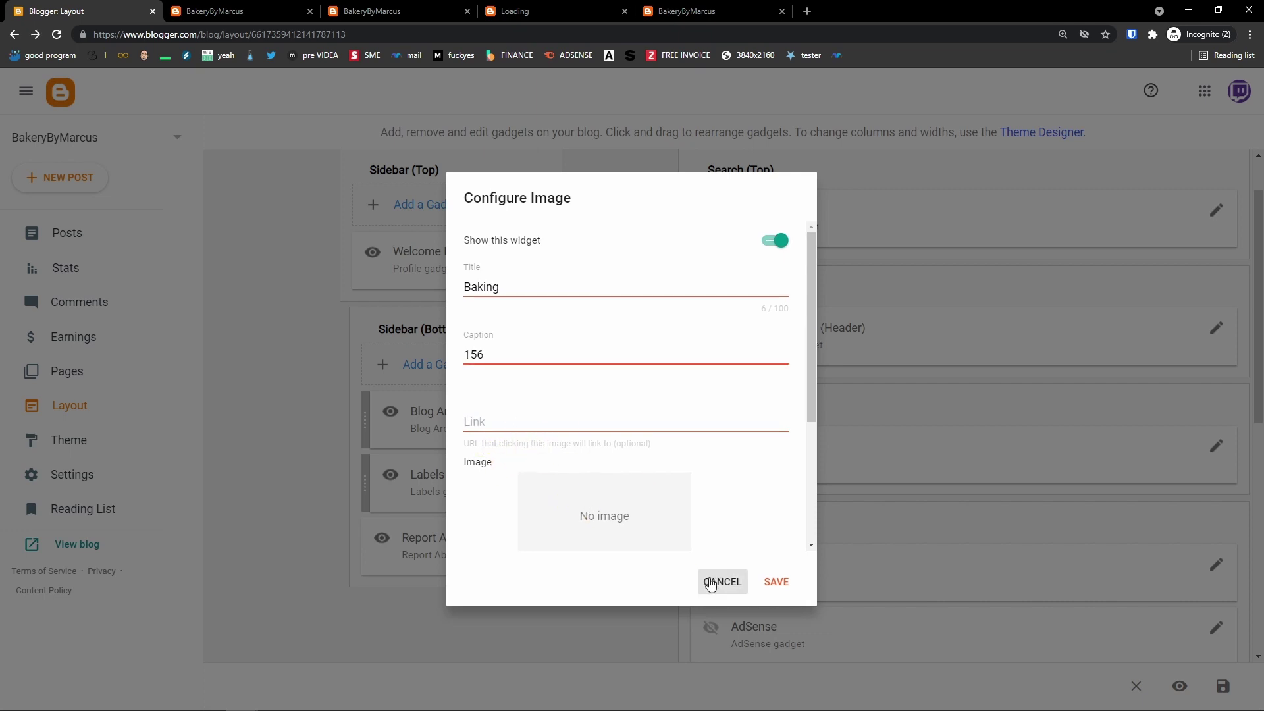
Add a visible Contact Form gadget titled "Contact Form" to Sidebar (Bottom) and save the layout
{"action": "left_click", "coordinate": [402, 365]}
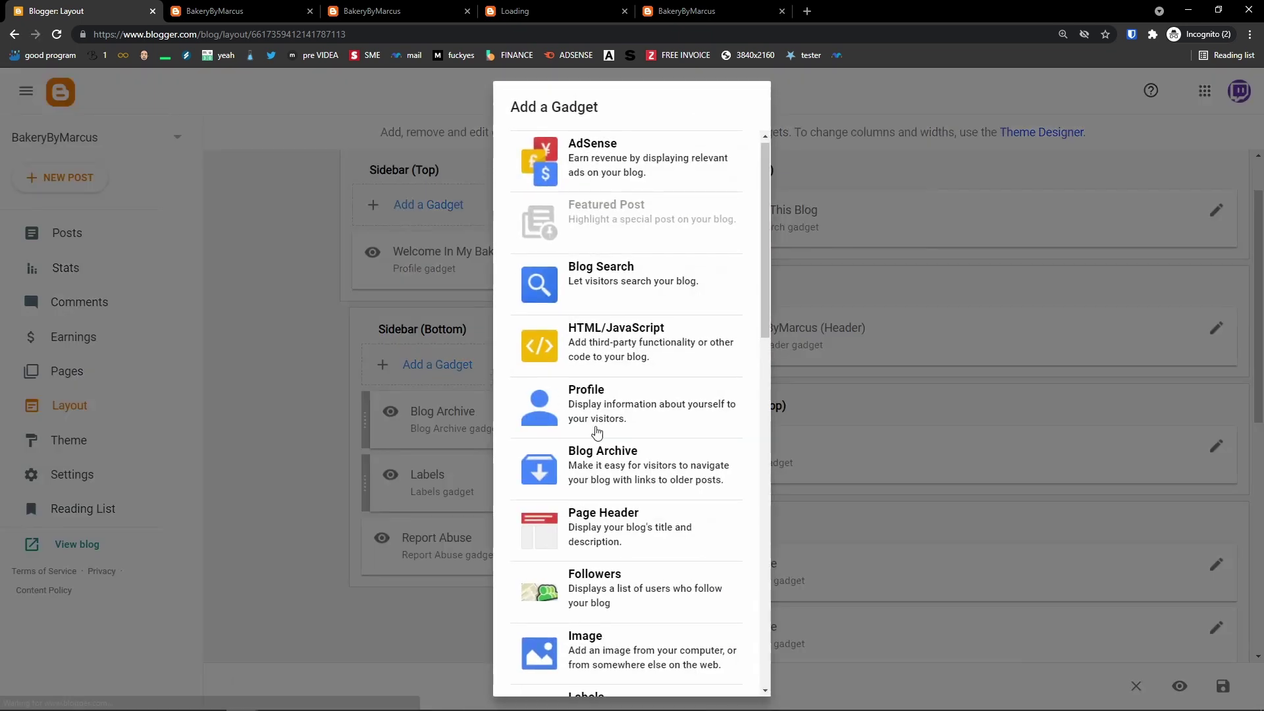
{"action": "scroll", "coordinate": [617, 448], "scroll_direction": "down", "scroll_amount": 2}
{"action": "scroll", "coordinate": [645, 474], "scroll_direction": "down", "scroll_amount": 4}
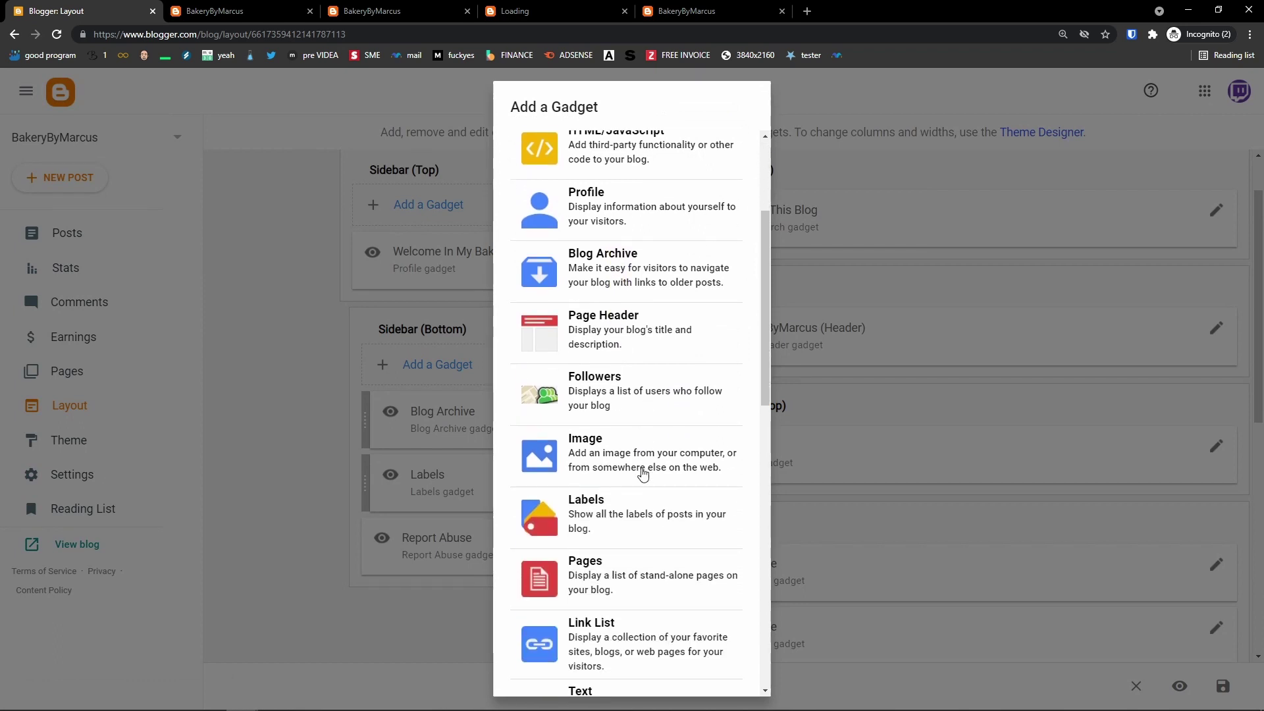
{"action": "scroll", "coordinate": [612, 474], "scroll_direction": "down", "scroll_amount": 2}
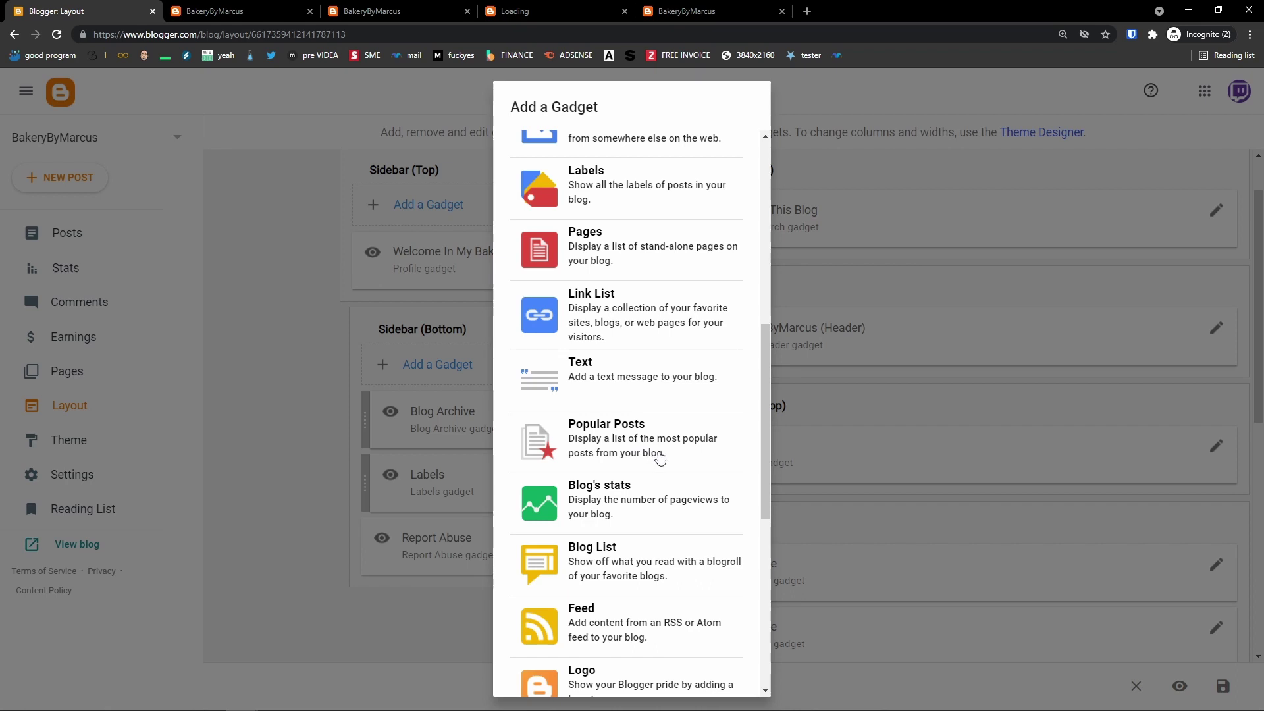
{"action": "scroll", "coordinate": [658, 455], "scroll_direction": "down", "scroll_amount": 4}
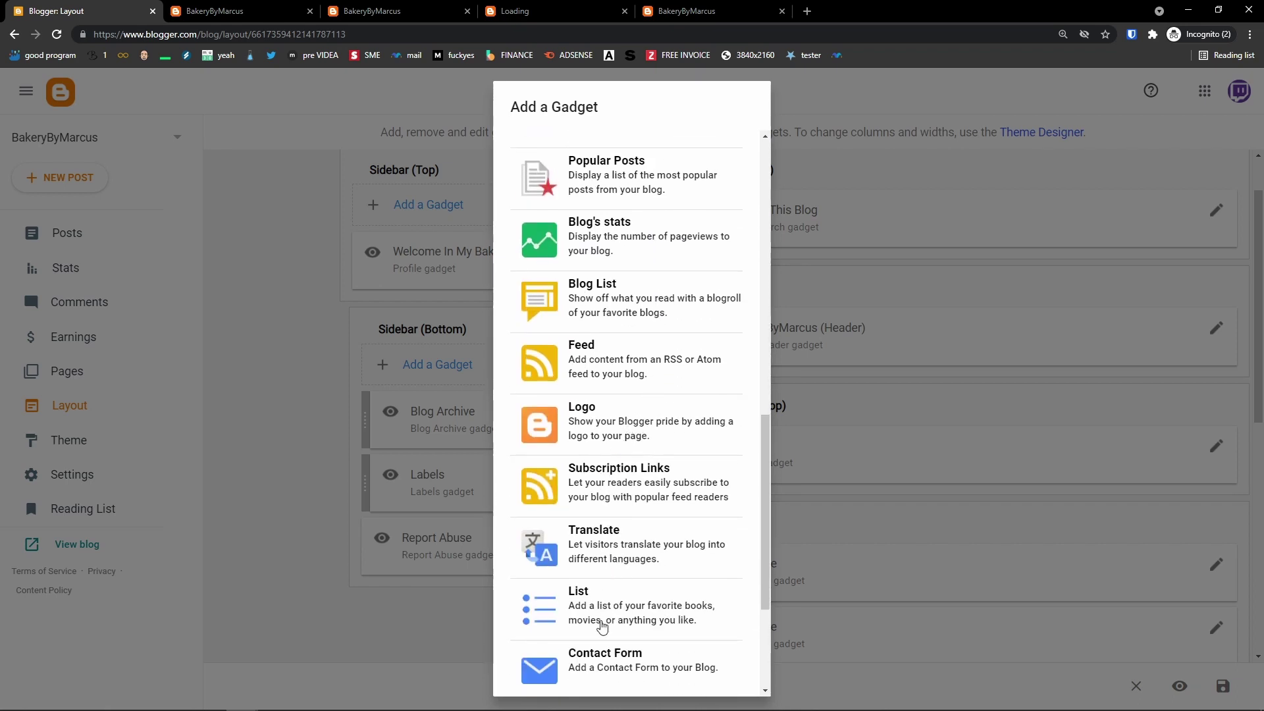
{"action": "left_click", "coordinate": [588, 676]}
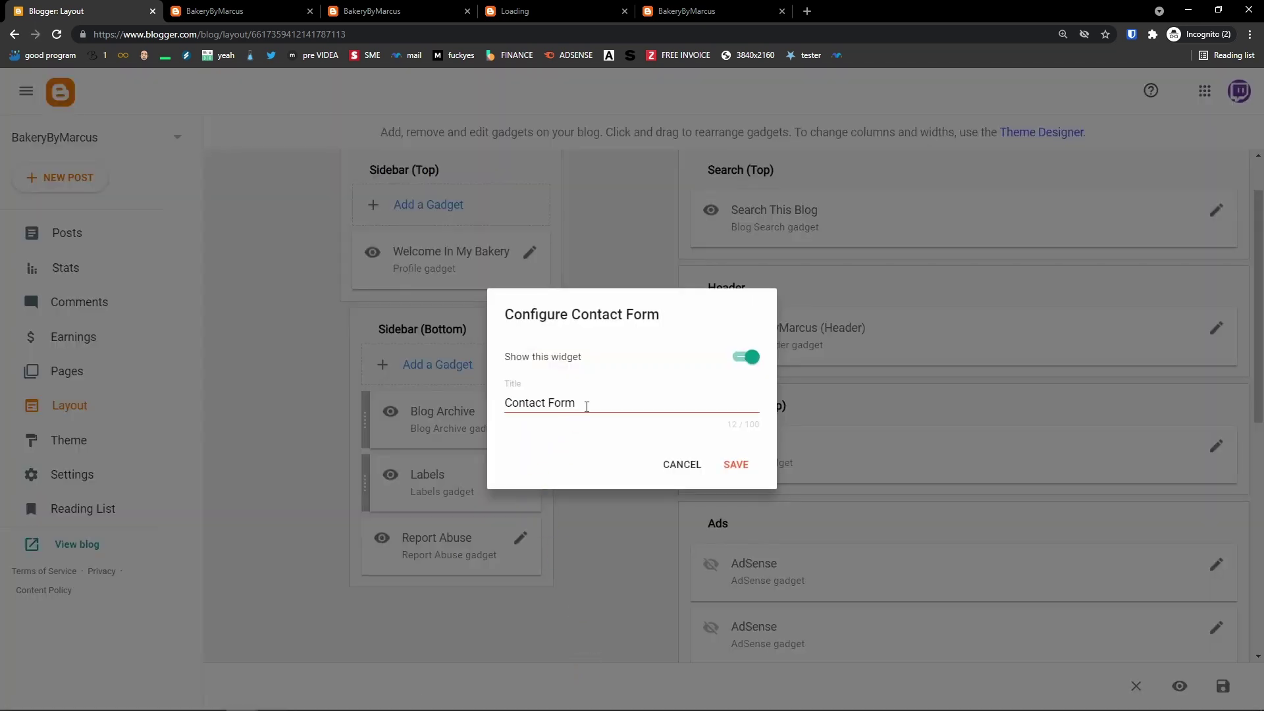
{"action": "left_click", "coordinate": [736, 465]}
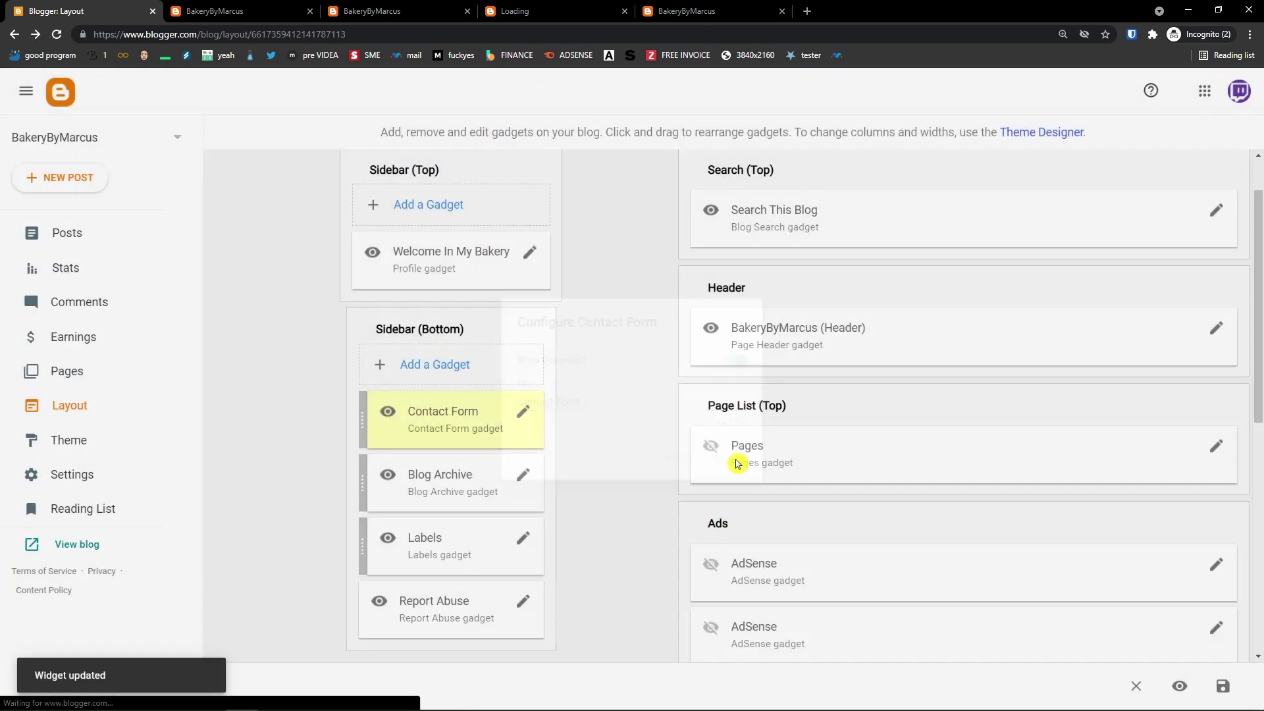
{"action": "scroll", "coordinate": [640, 485], "scroll_direction": "up", "scroll_amount": 1}
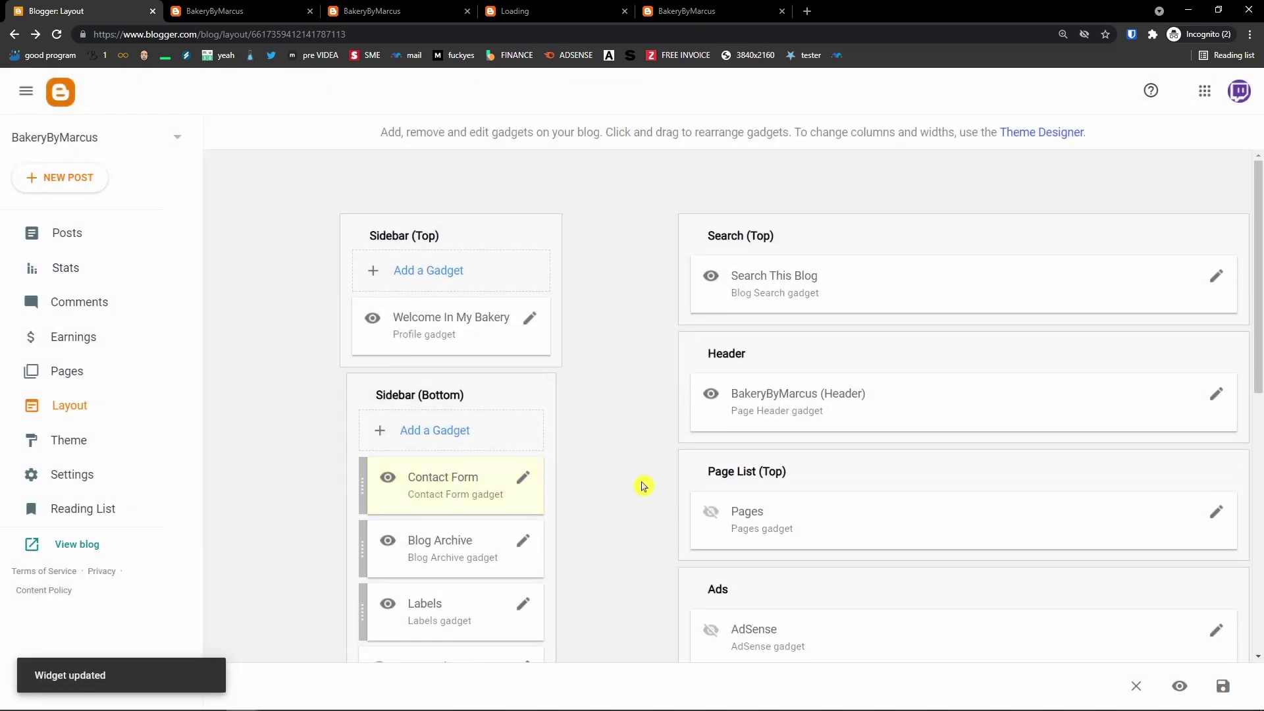
{"action": "left_click", "coordinate": [1221, 688]}
Open the live blog in a new tab and examine the contact form in its sidebar
{"action": "middle_click", "coordinate": [66, 550]}
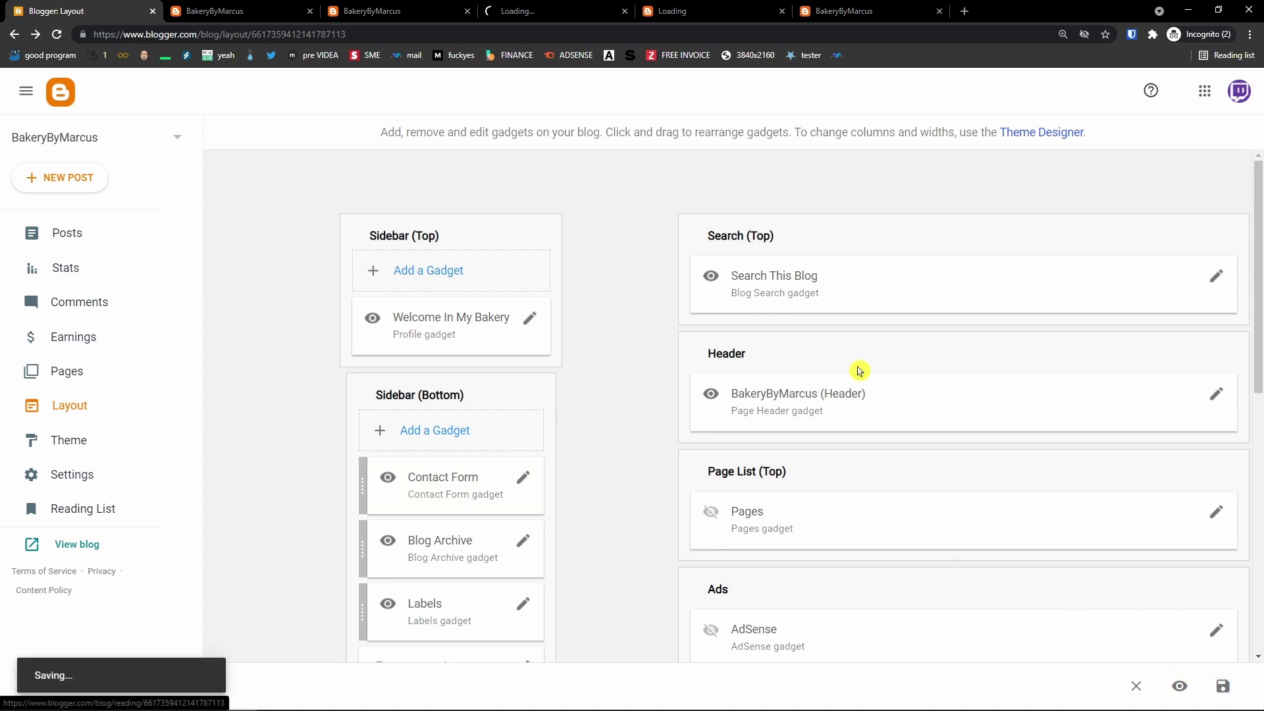
{"action": "key", "text": "ctrl+Tab"}
{"action": "scroll", "coordinate": [101, 418], "scroll_direction": "down", "scroll_amount": 1}
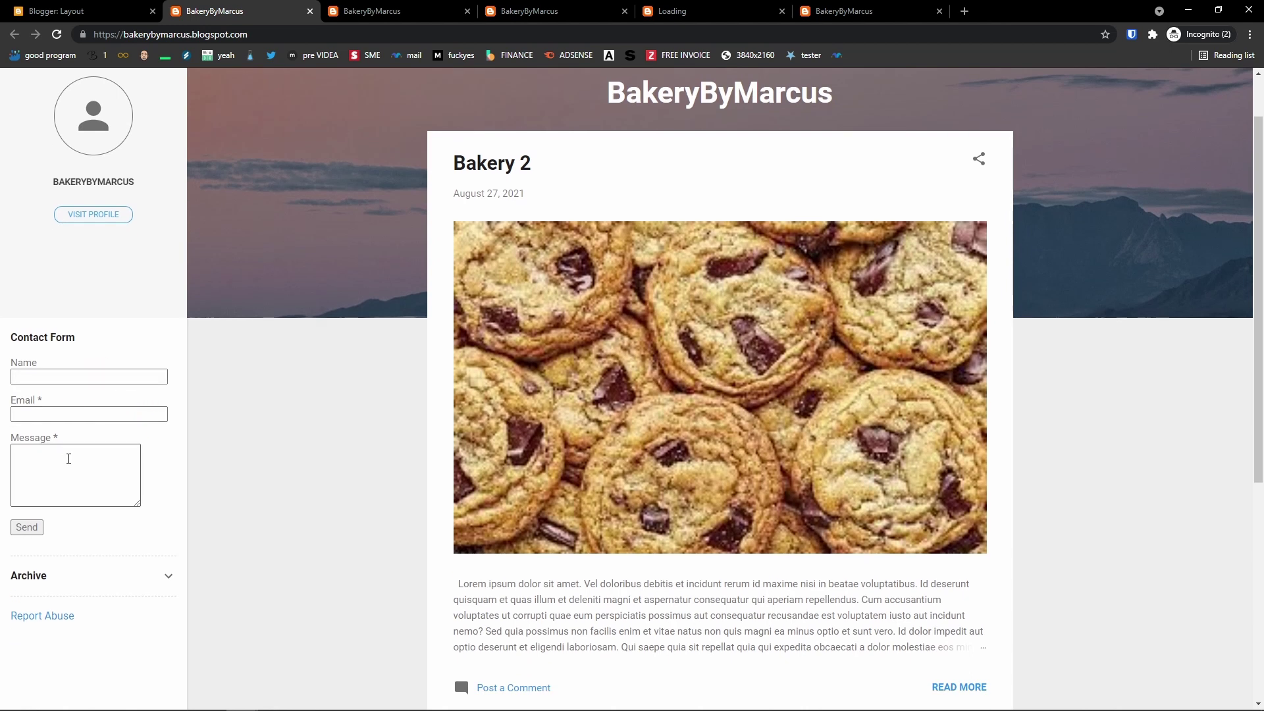
{"action": "scroll", "coordinate": [70, 456], "scroll_direction": "up", "scroll_amount": 1}
{"action": "scroll", "coordinate": [75, 445], "scroll_direction": "up", "scroll_amount": 1}
{"action": "scroll", "coordinate": [82, 430], "scroll_direction": "down", "scroll_amount": 1}
{"action": "scroll", "coordinate": [87, 426], "scroll_direction": "up", "scroll_amount": 1}
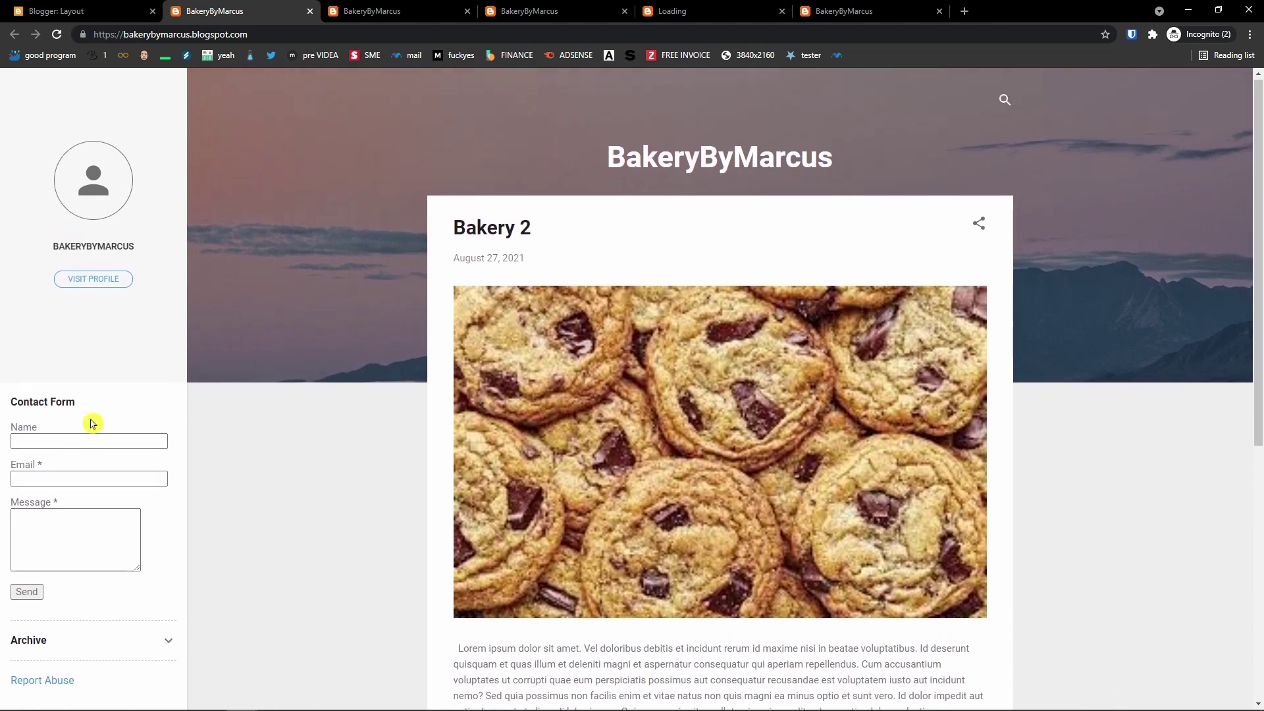
{"action": "scroll", "coordinate": [98, 411], "scroll_direction": "down", "scroll_amount": 2}
{"action": "scroll", "coordinate": [108, 401], "scroll_direction": "down", "scroll_amount": 1}
{"action": "scroll", "coordinate": [76, 316], "scroll_direction": "up", "scroll_amount": 3}
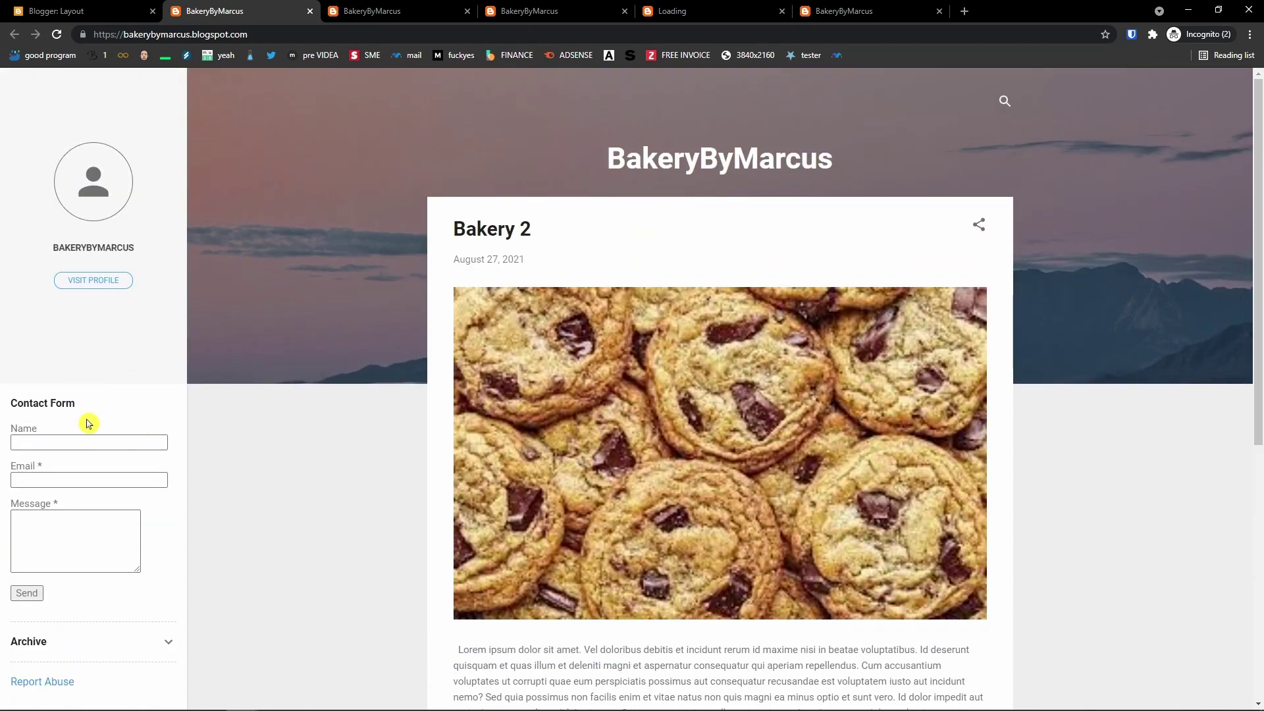
Check the live blog's search control, and review the Search This Blog gadget's settings in the layout without changing them
{"action": "left_click", "coordinate": [95, 11]}
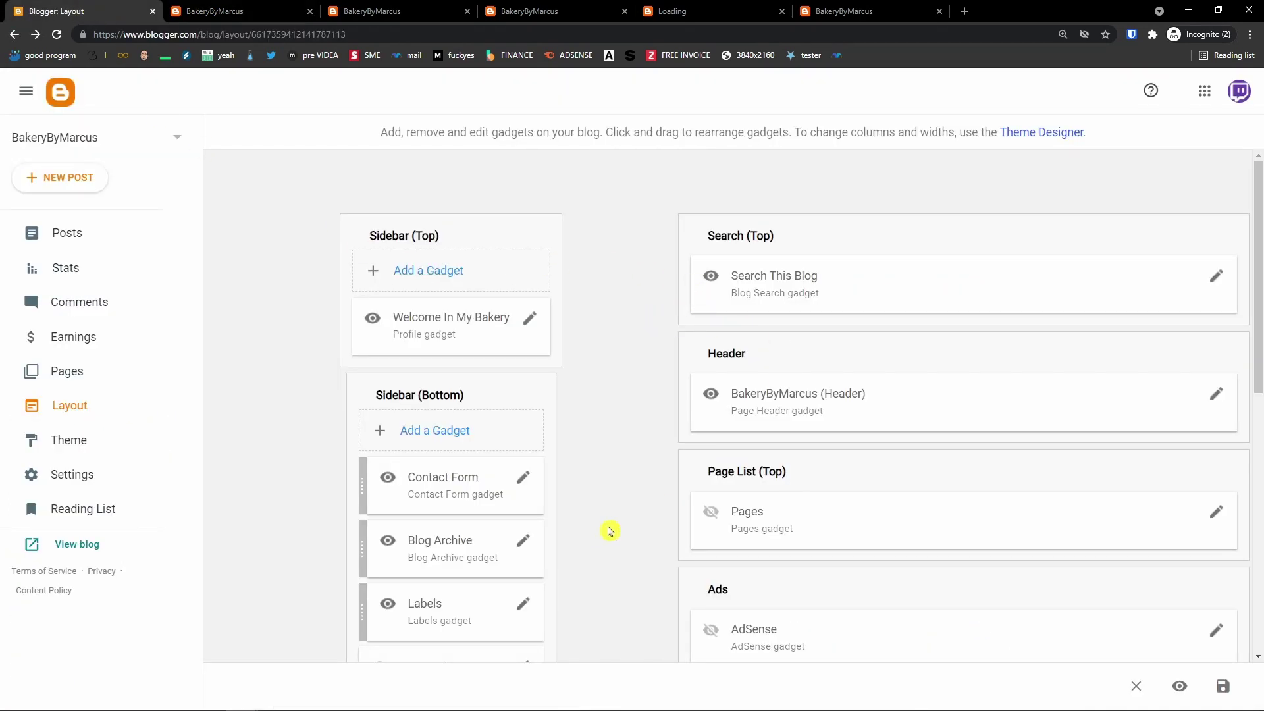
{"action": "left_click", "coordinate": [290, 11]}
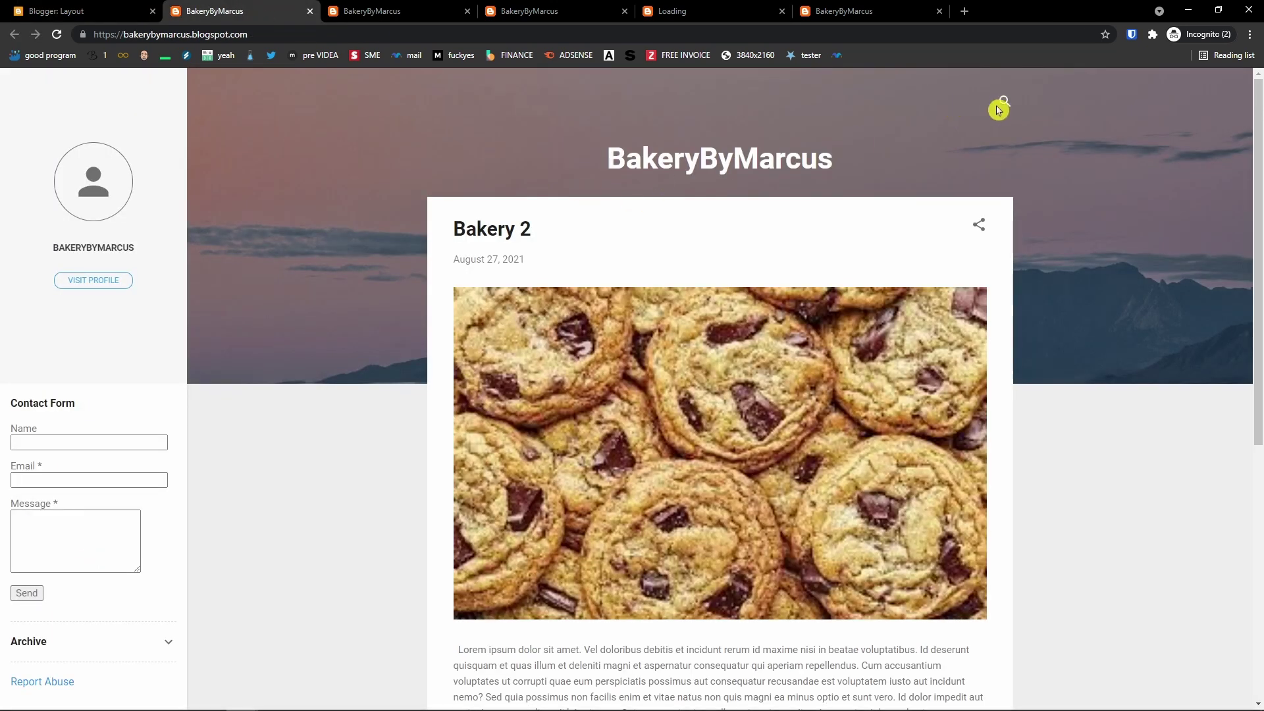
{"action": "left_click", "coordinate": [999, 103]}
{"action": "left_click", "coordinate": [112, 10]}
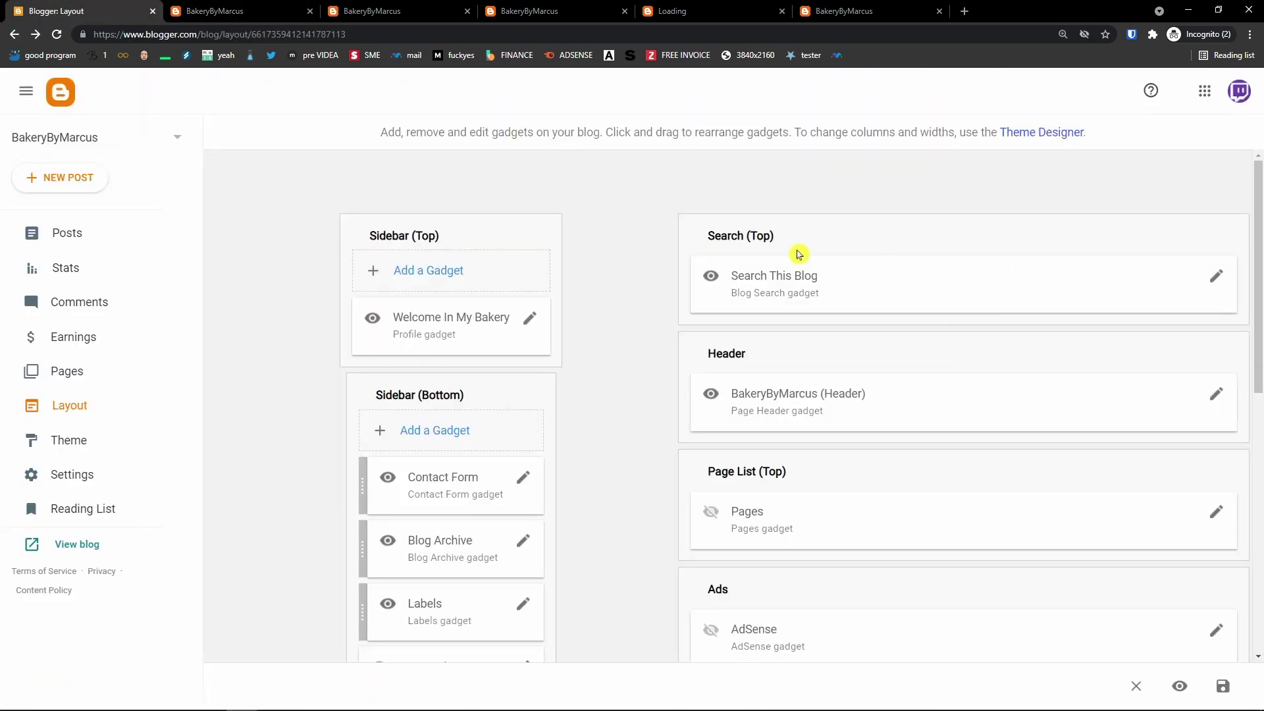
{"action": "left_click", "coordinate": [1216, 282]}
{"action": "left_click", "coordinate": [682, 465]}
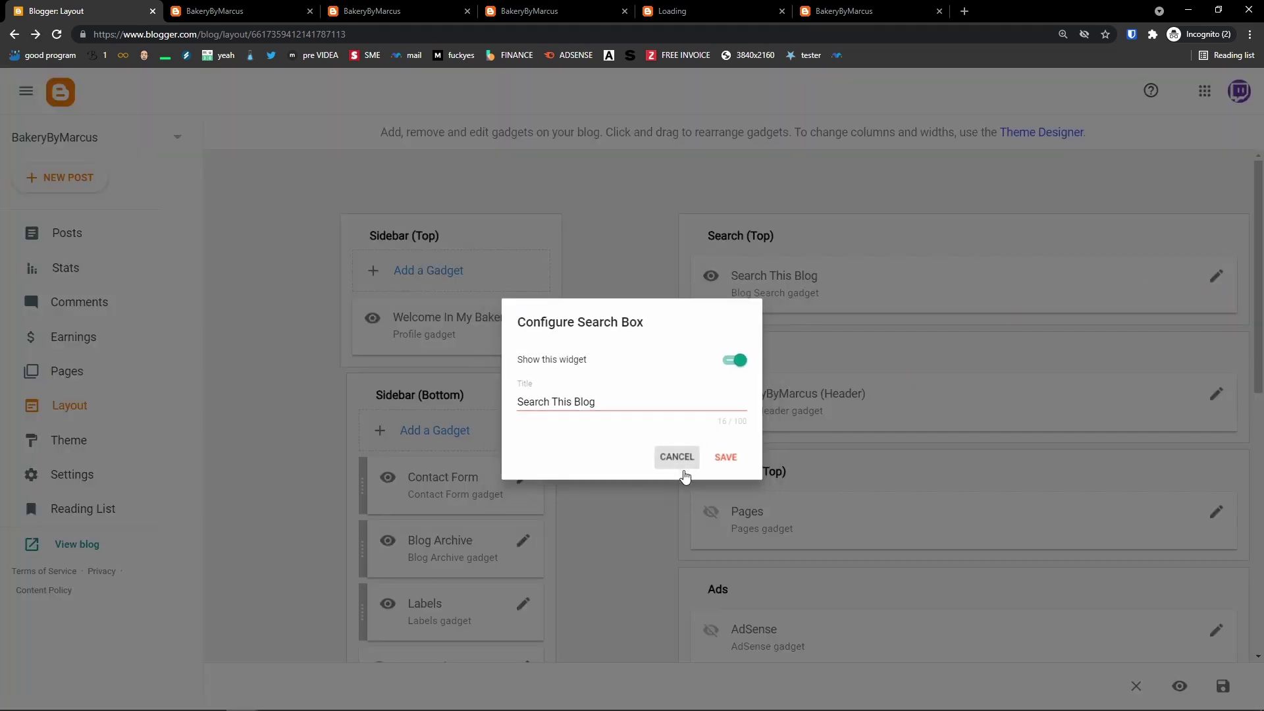
Check the blog title and header area on the live blog, and return to the layout editor
{"action": "scroll", "coordinate": [788, 397], "scroll_direction": "down", "scroll_amount": 1}
{"action": "scroll", "coordinate": [1172, 336], "scroll_direction": "up", "scroll_amount": 1}
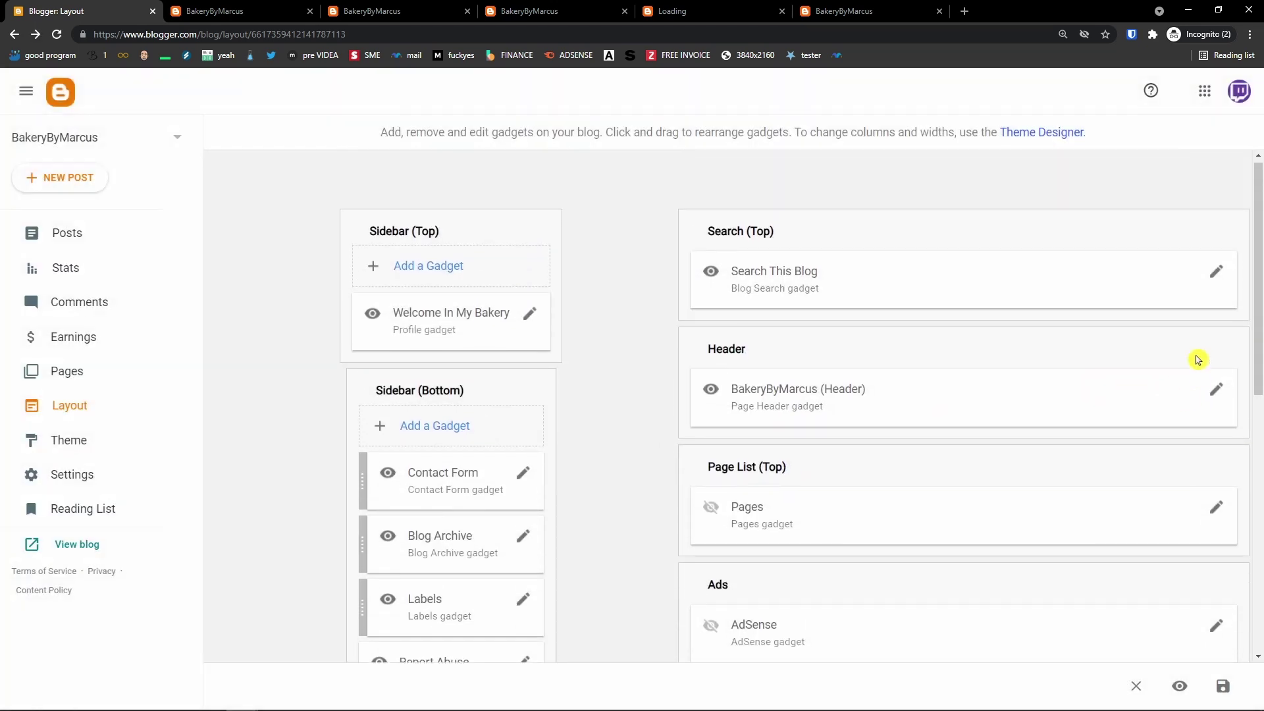
{"action": "left_click", "coordinate": [274, 9]}
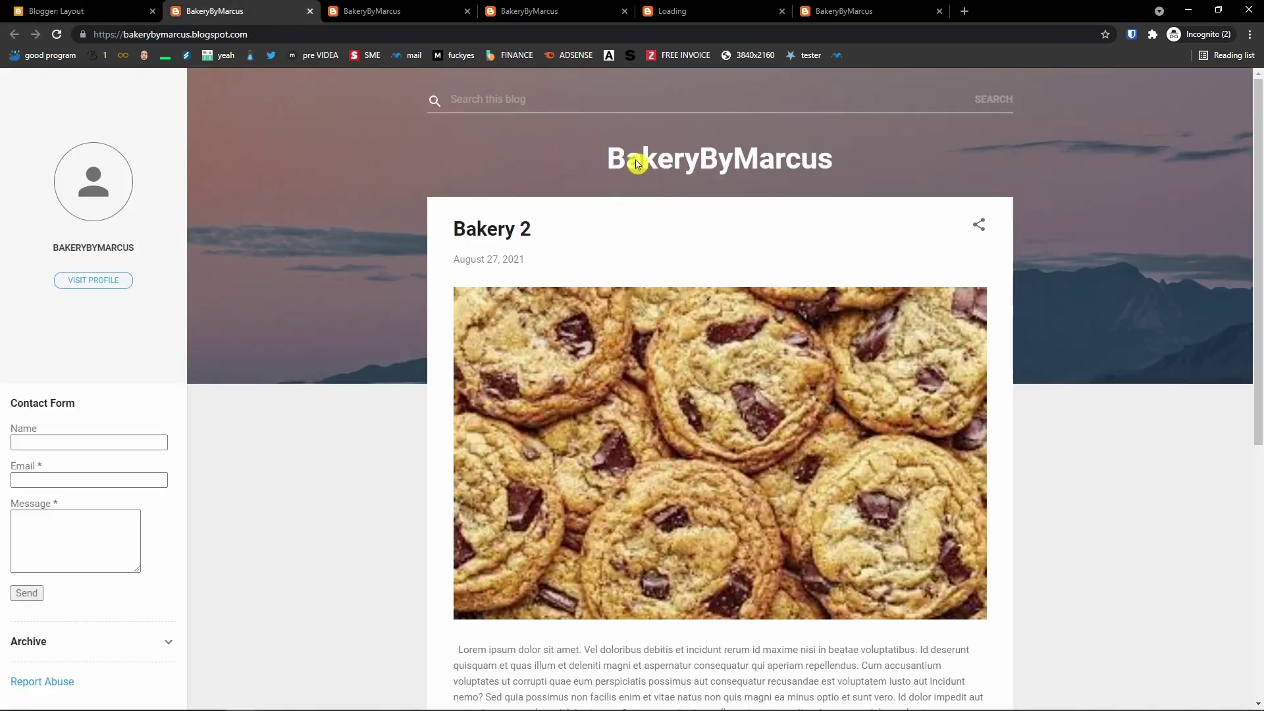
{"action": "left_click", "coordinate": [28, 9]}
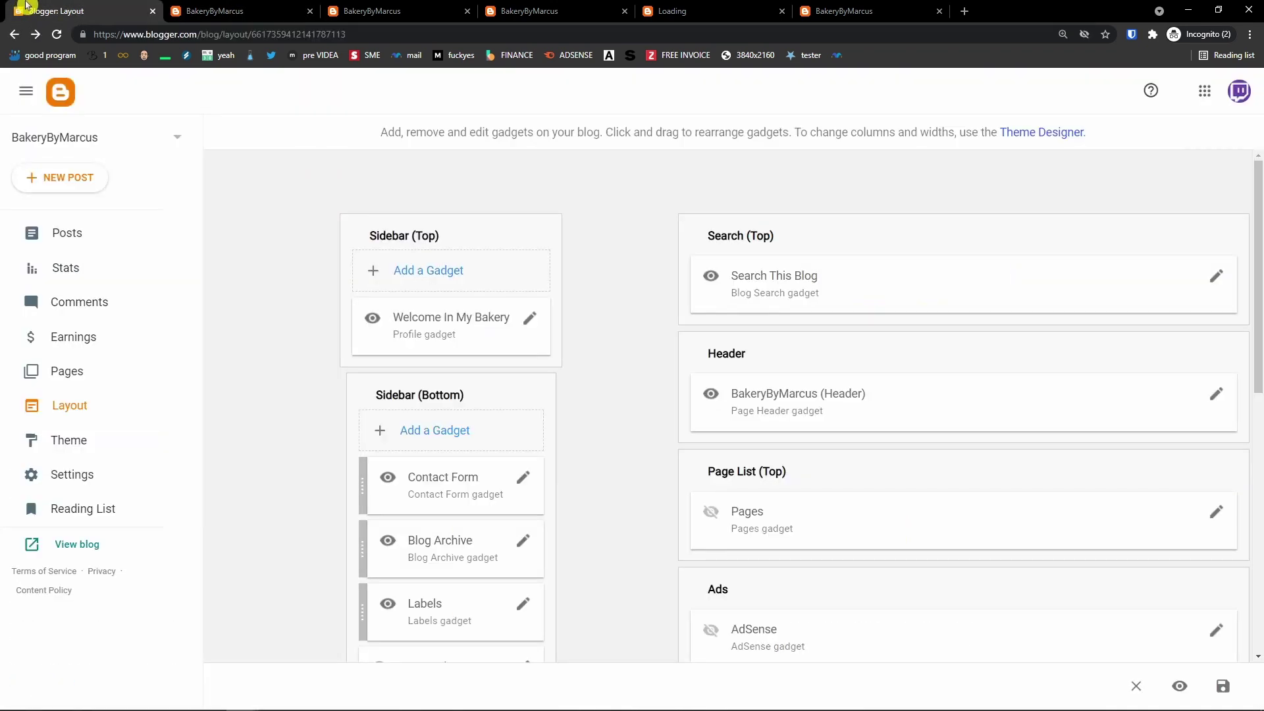
Upload the image download.jpg from the computer's Desktop to the Header gadget and save the gadget
{"action": "left_click", "coordinate": [1217, 400]}
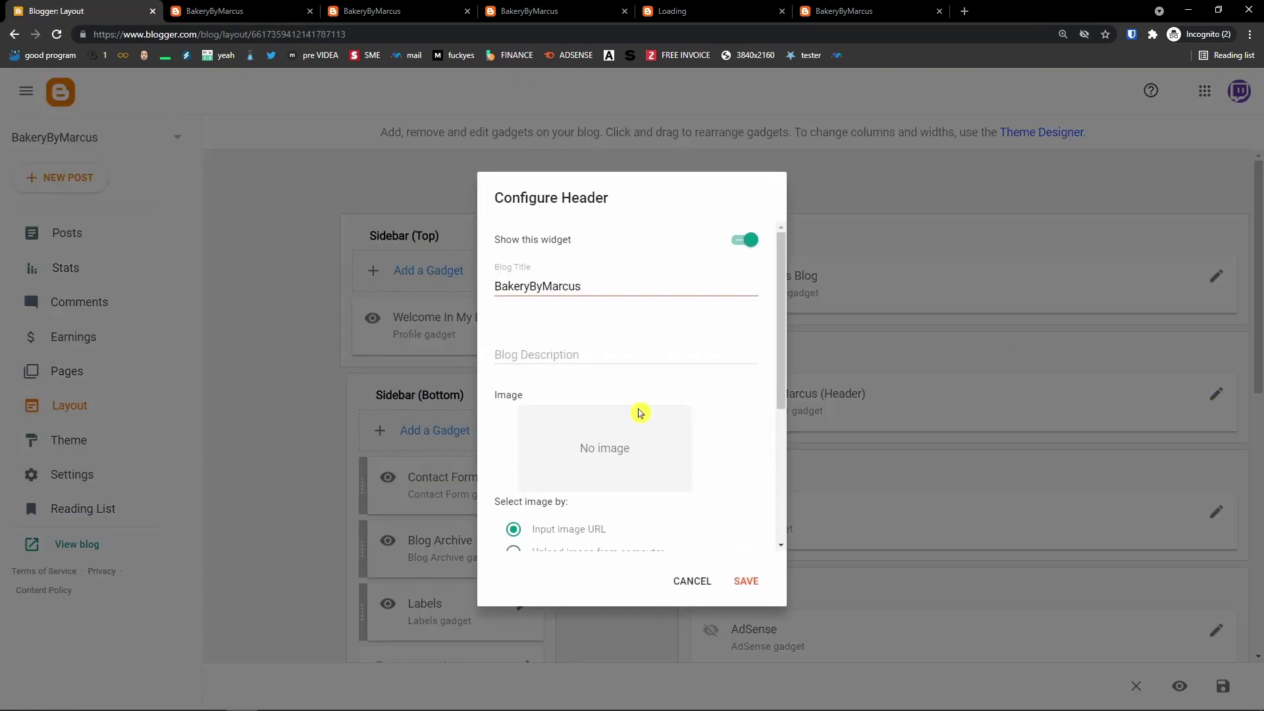
{"action": "left_click", "coordinate": [624, 365]}
{"action": "left_click", "coordinate": [649, 376]}
{"action": "scroll", "coordinate": [650, 422], "scroll_direction": "down", "scroll_amount": 1}
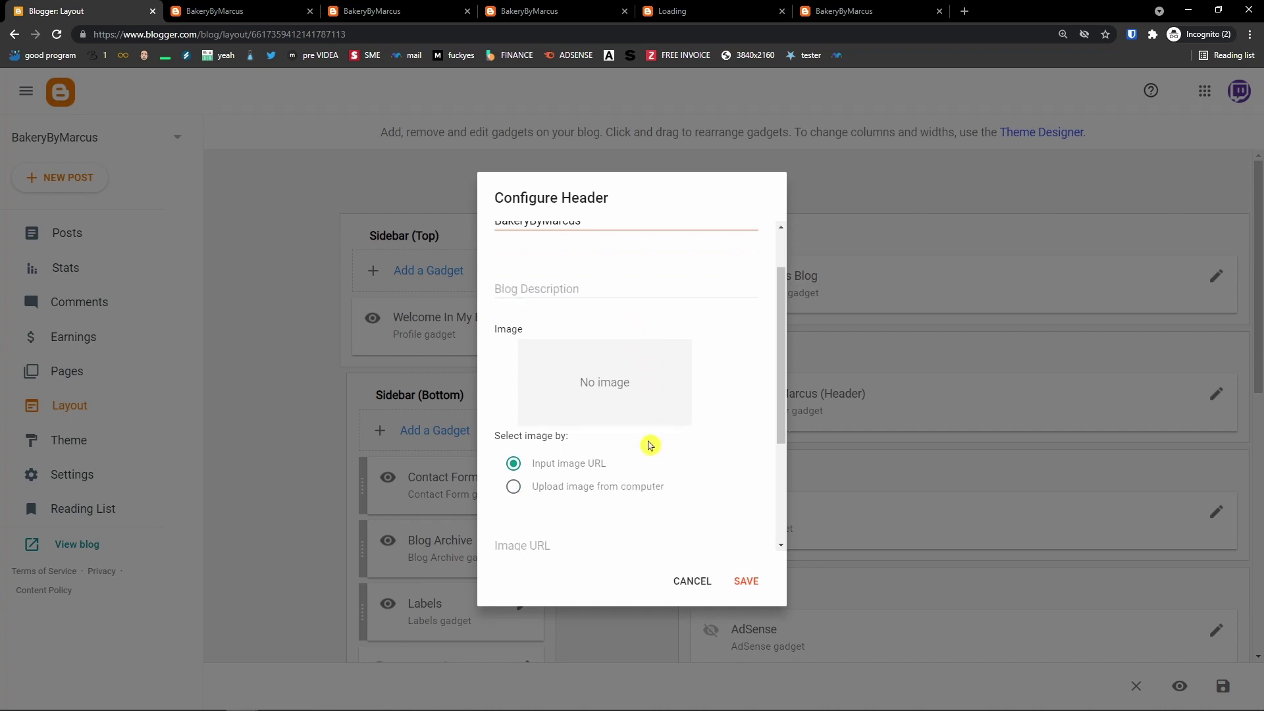
{"action": "left_click", "coordinate": [622, 489]}
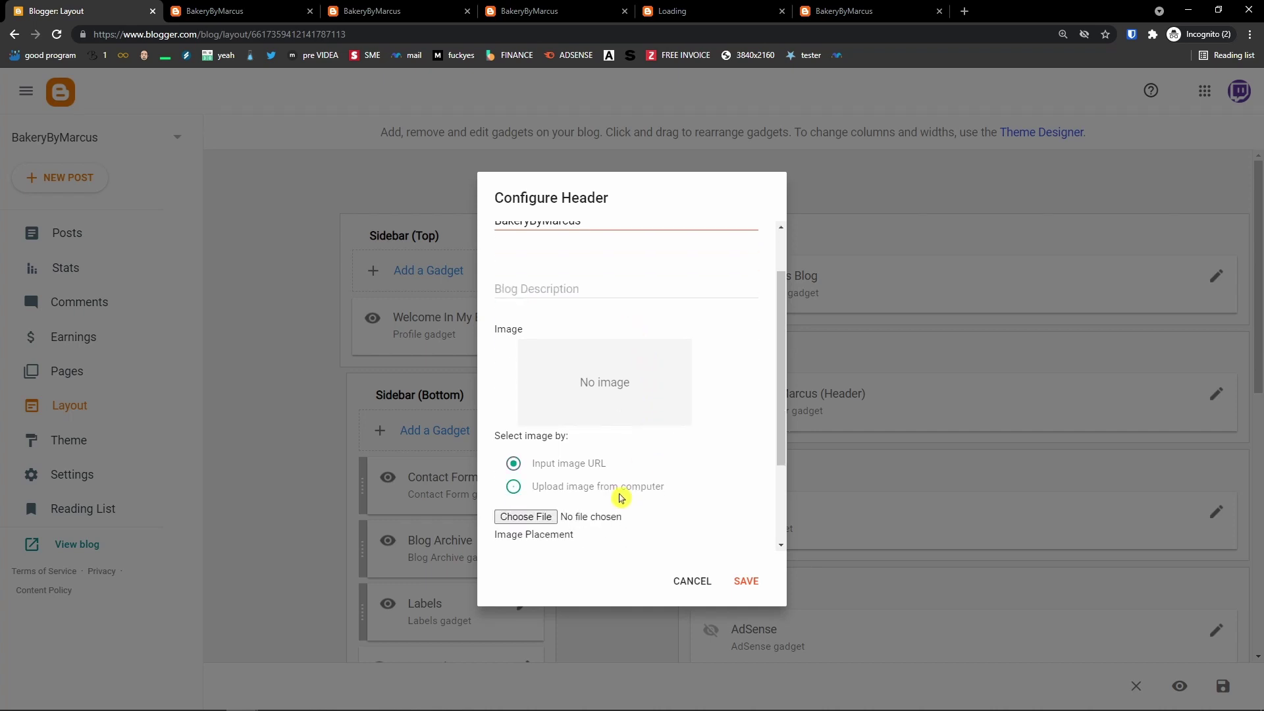
{"action": "left_click", "coordinate": [544, 518]}
{"action": "scroll", "coordinate": [283, 195], "scroll_direction": "down", "scroll_amount": 5}
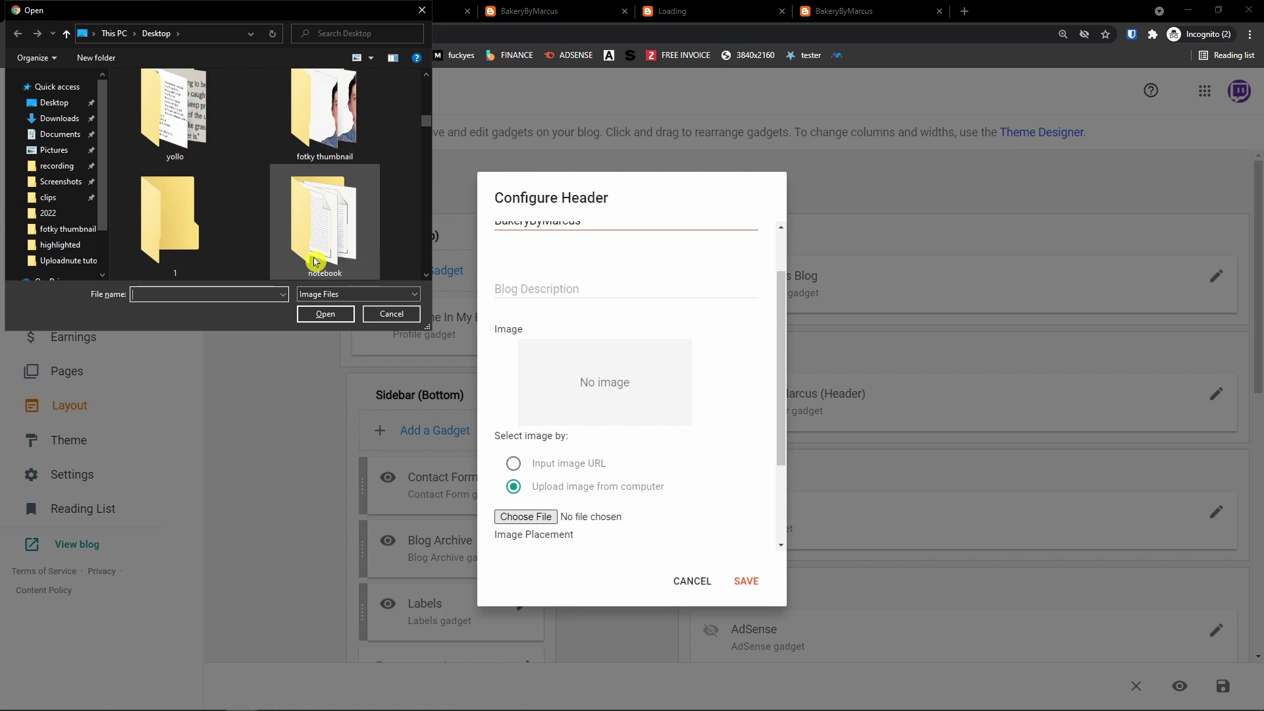
{"action": "left_click", "coordinate": [317, 238]}
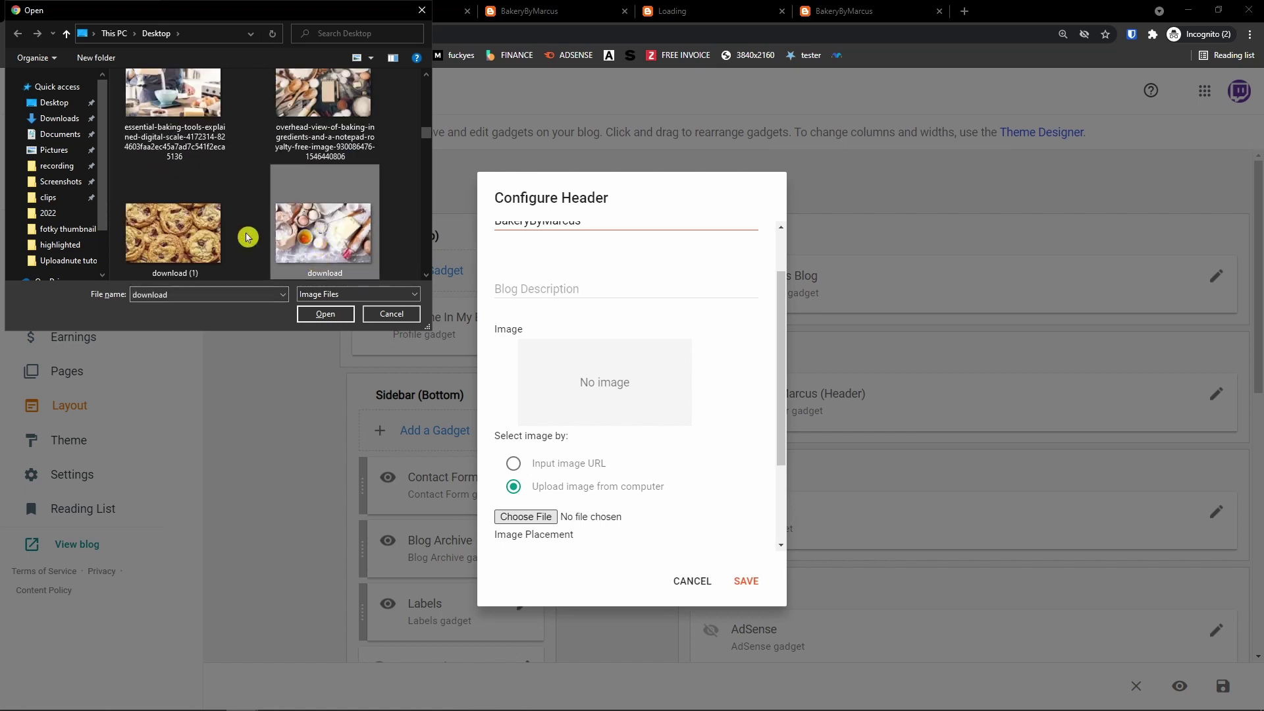
{"action": "scroll", "coordinate": [305, 217], "scroll_direction": "down", "scroll_amount": 1}
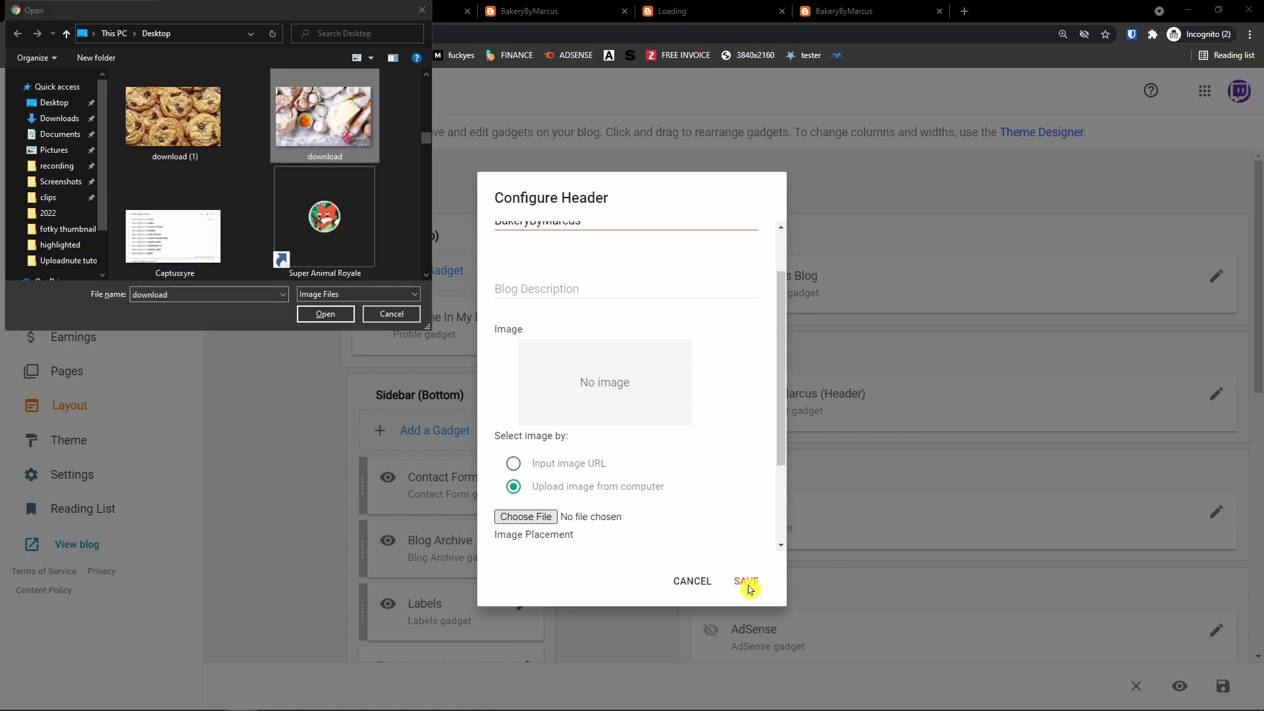
{"action": "double_click", "coordinate": [300, 152]}
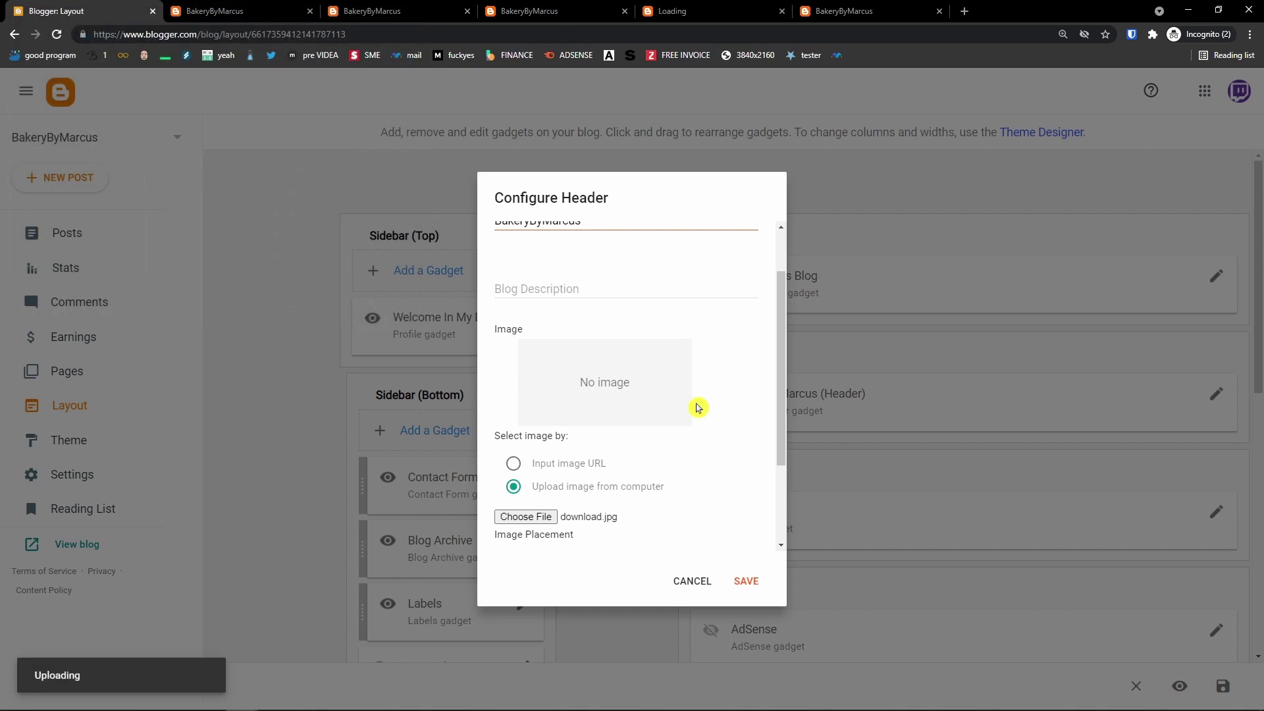
{"action": "left_click", "coordinate": [753, 583]}
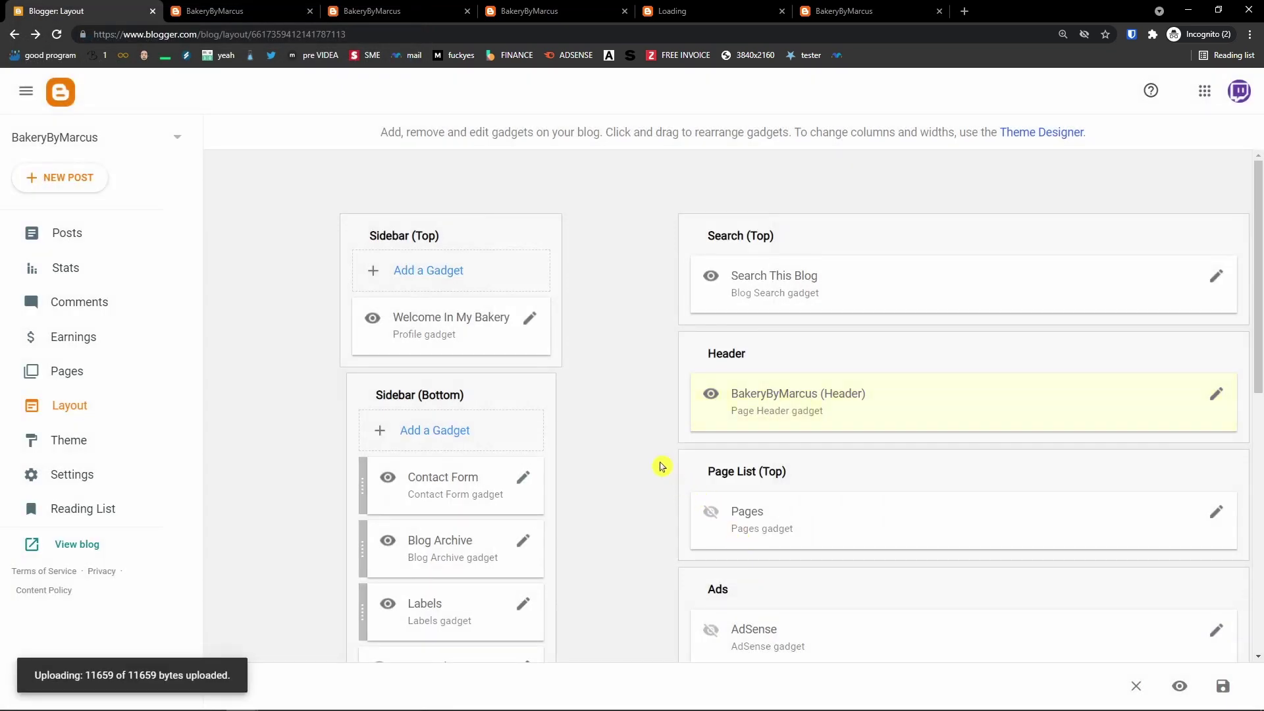
Compare the header on the live blog with the Header gadget in the layout editor
{"action": "left_click", "coordinate": [241, 10]}
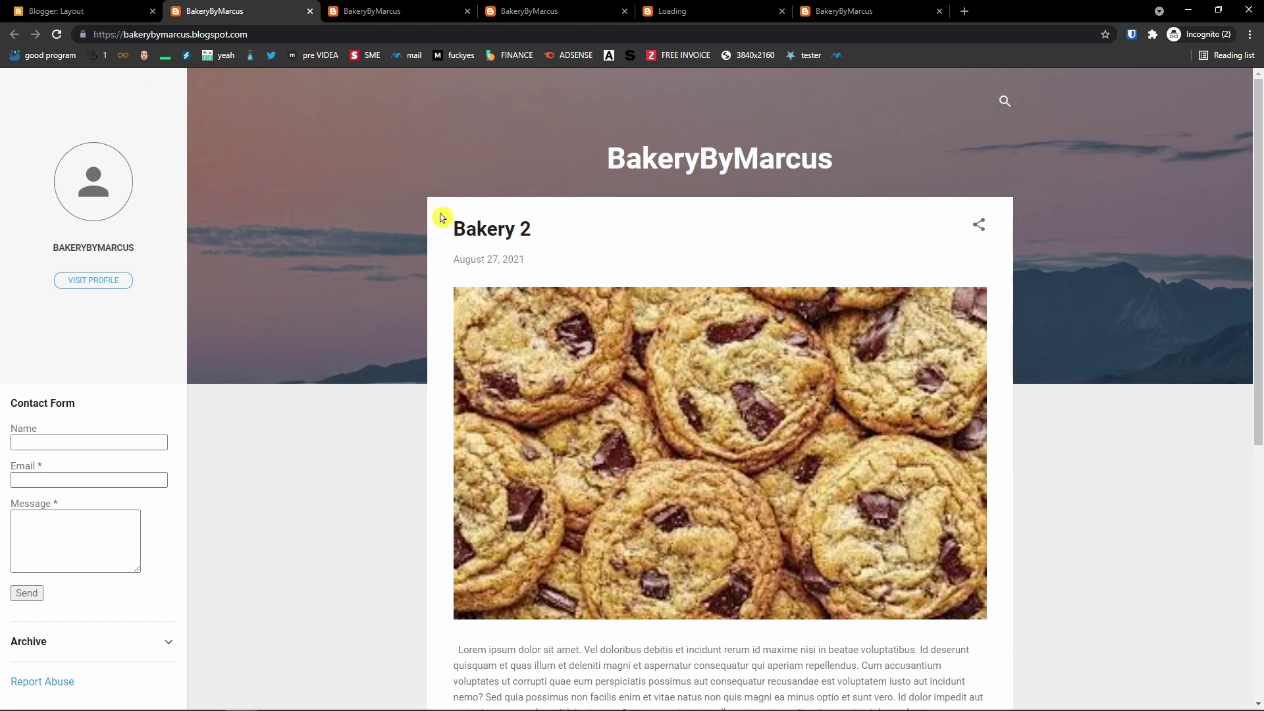
{"action": "left_click", "coordinate": [76, 7]}
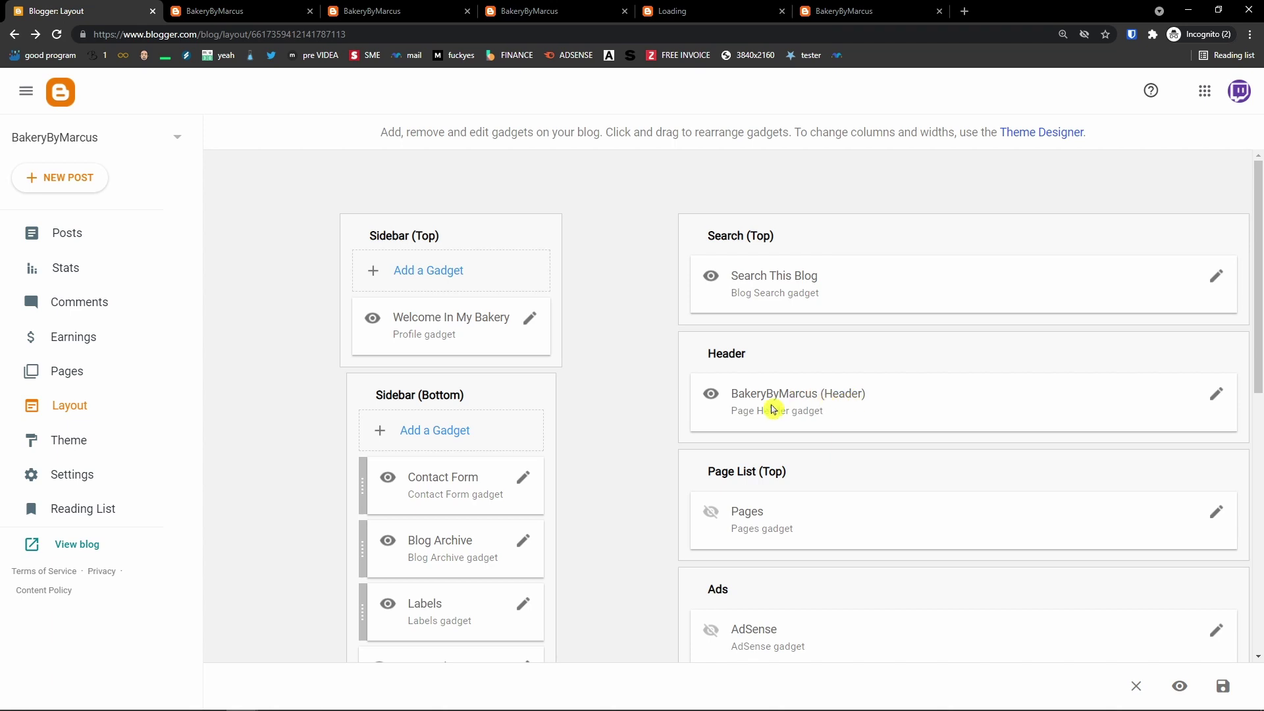
{"action": "left_click", "coordinate": [237, 10]}
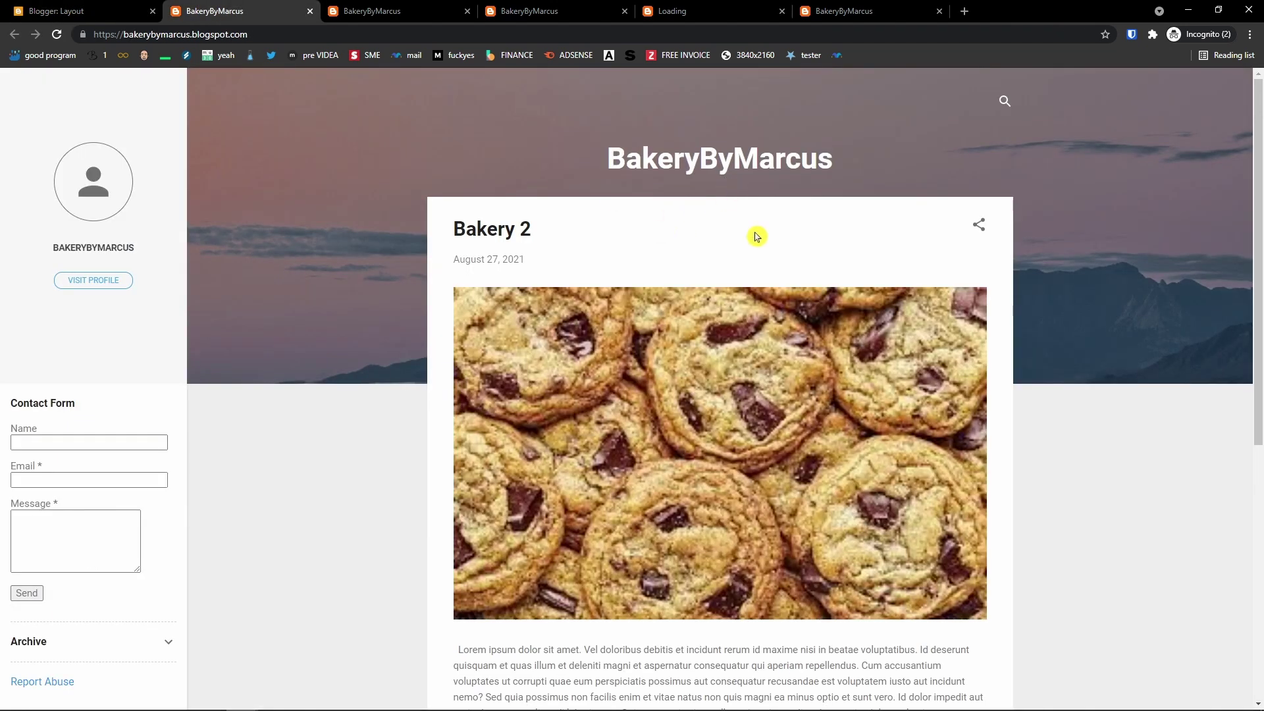
{"action": "left_click", "coordinate": [124, 15]}
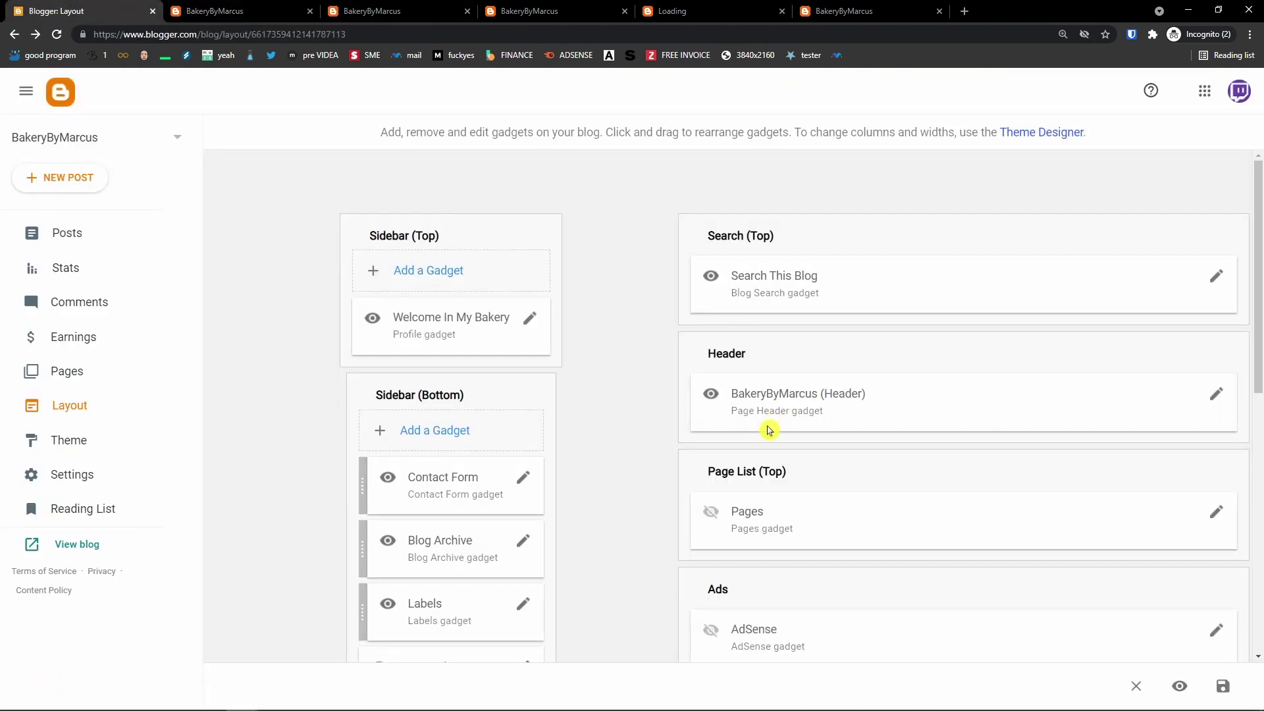
Review the settings of the Pages gadget in Page List (Top), and close them without saving
{"action": "scroll", "coordinate": [762, 479], "scroll_direction": "down", "scroll_amount": 3}
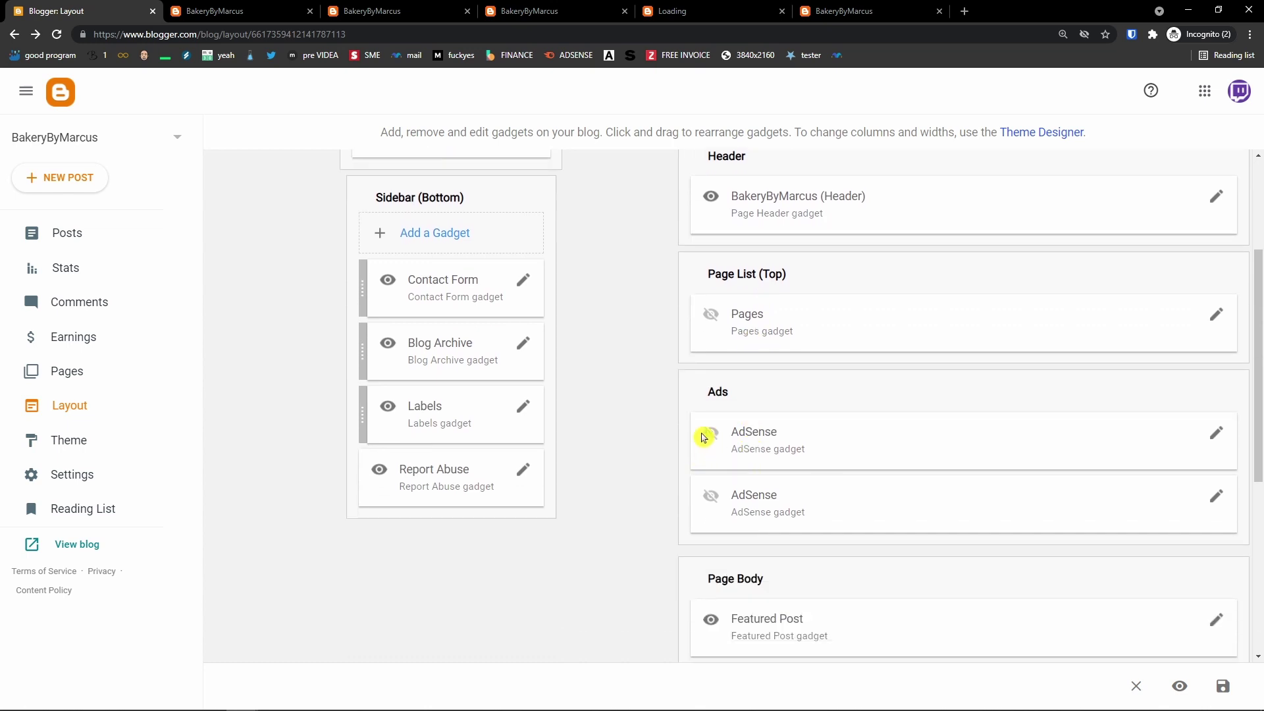
{"action": "scroll", "coordinate": [658, 381], "scroll_direction": "down", "scroll_amount": 2}
{"action": "scroll", "coordinate": [717, 375], "scroll_direction": "up", "scroll_amount": 4}
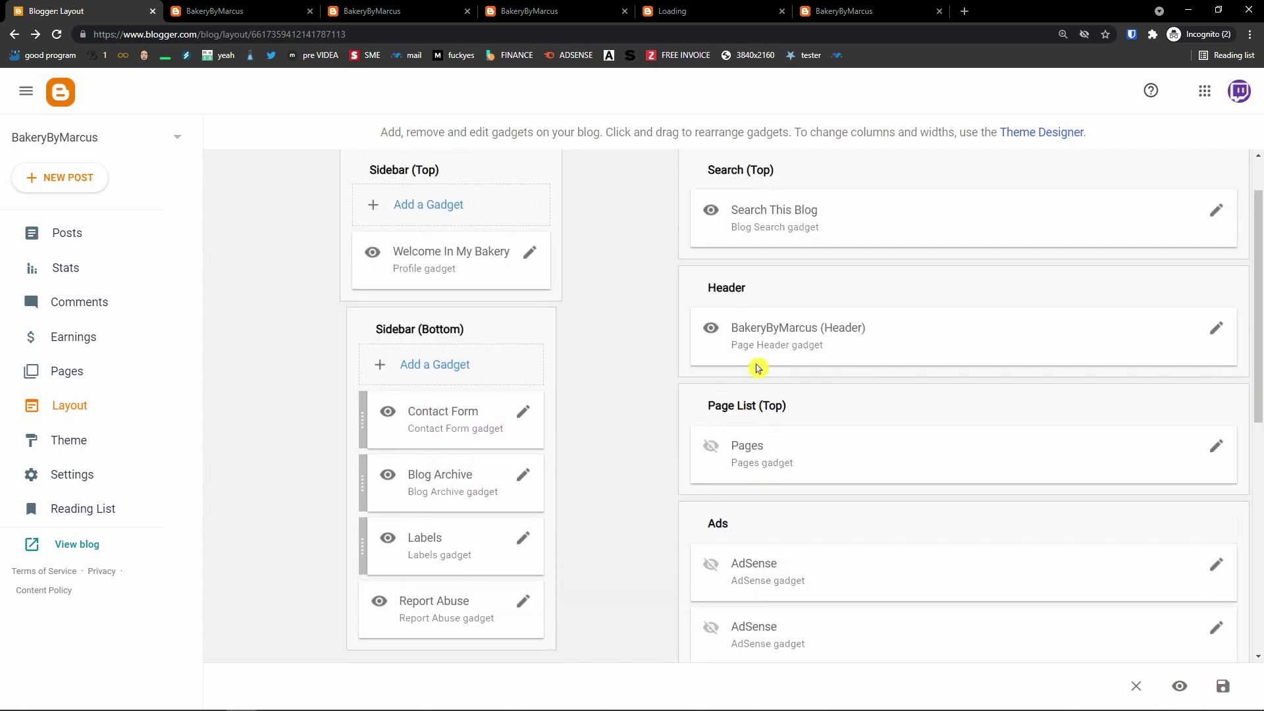
{"action": "left_click", "coordinate": [1215, 446]}
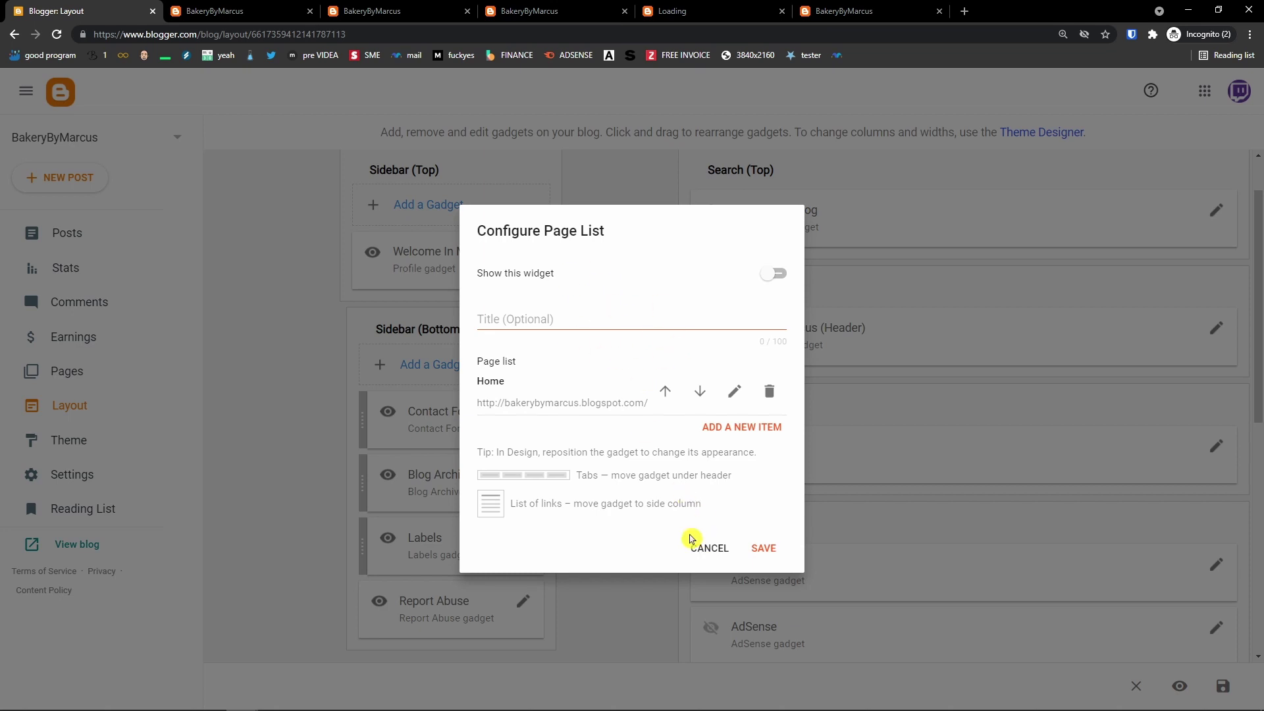
{"action": "left_click", "coordinate": [709, 548]}
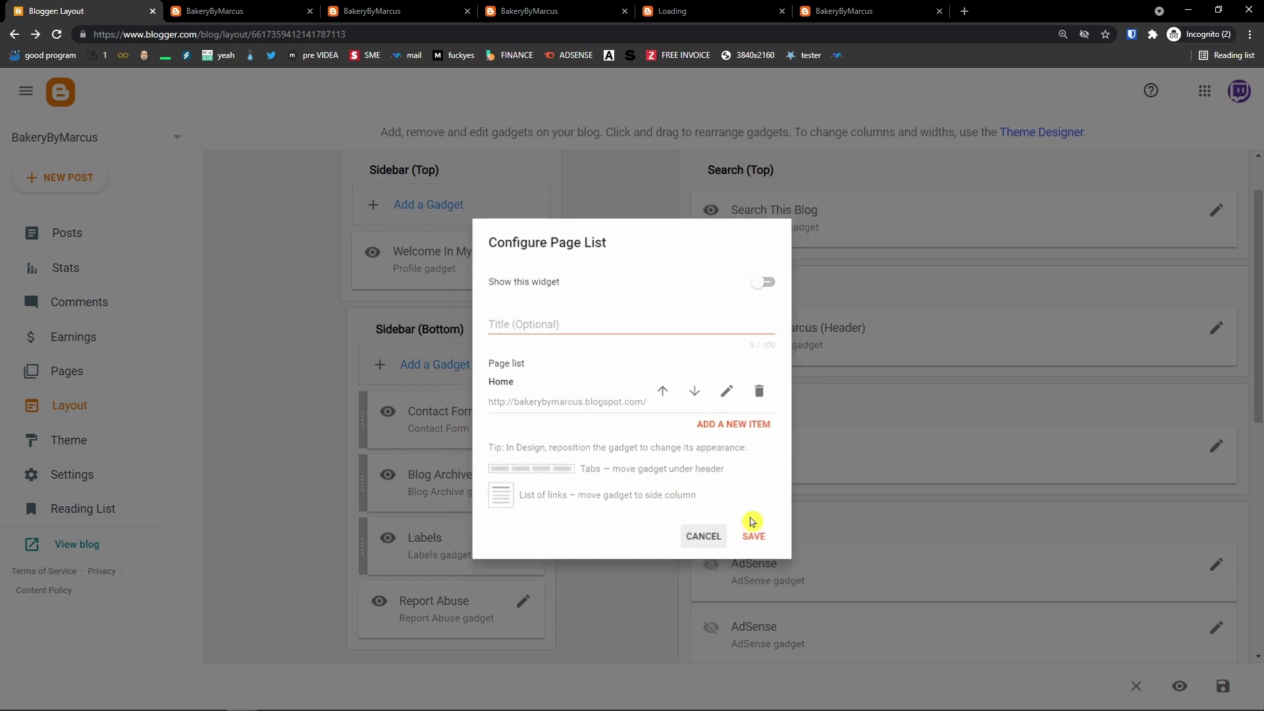
View the configuration of the first AdSense gadget under Ads, and cancel it
{"action": "scroll", "coordinate": [756, 504], "scroll_direction": "down", "scroll_amount": 3}
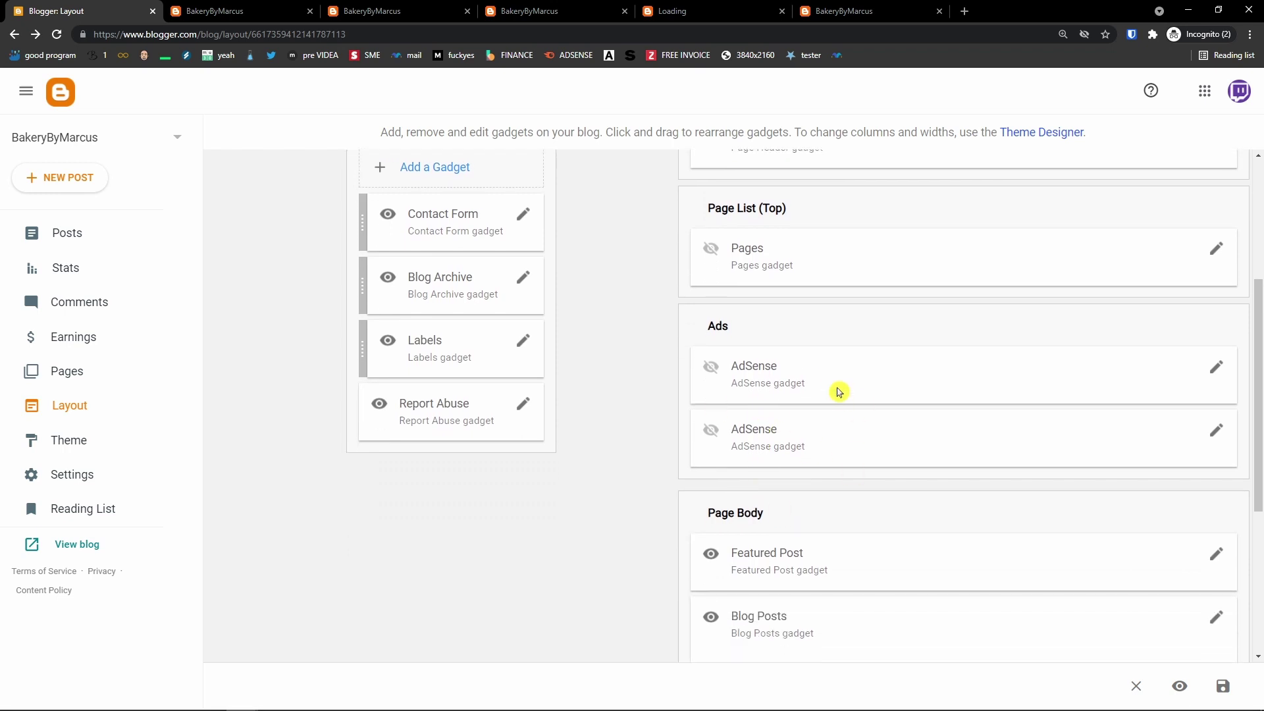
{"action": "left_click", "coordinate": [1216, 370]}
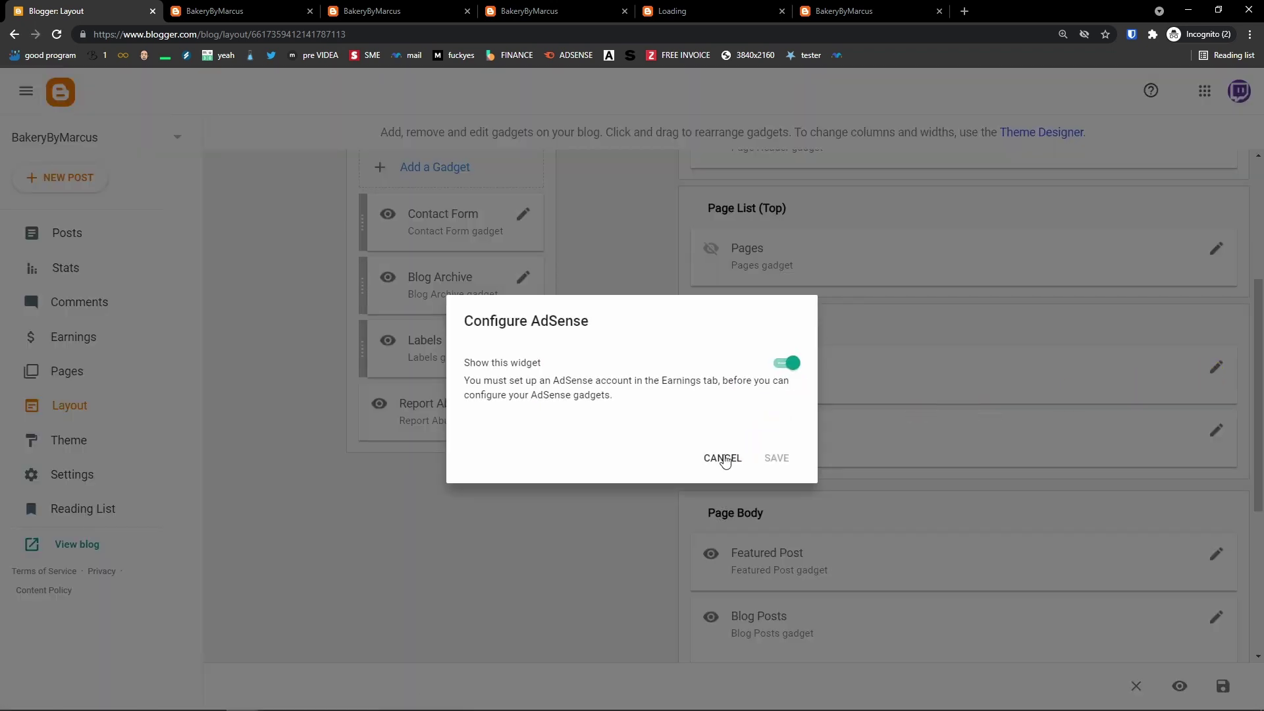
{"action": "left_click", "coordinate": [722, 459]}
Examine the Page Body gadgets and look through the posts on the live blog for comparison
{"action": "scroll", "coordinate": [755, 439], "scroll_direction": "down", "scroll_amount": 3}
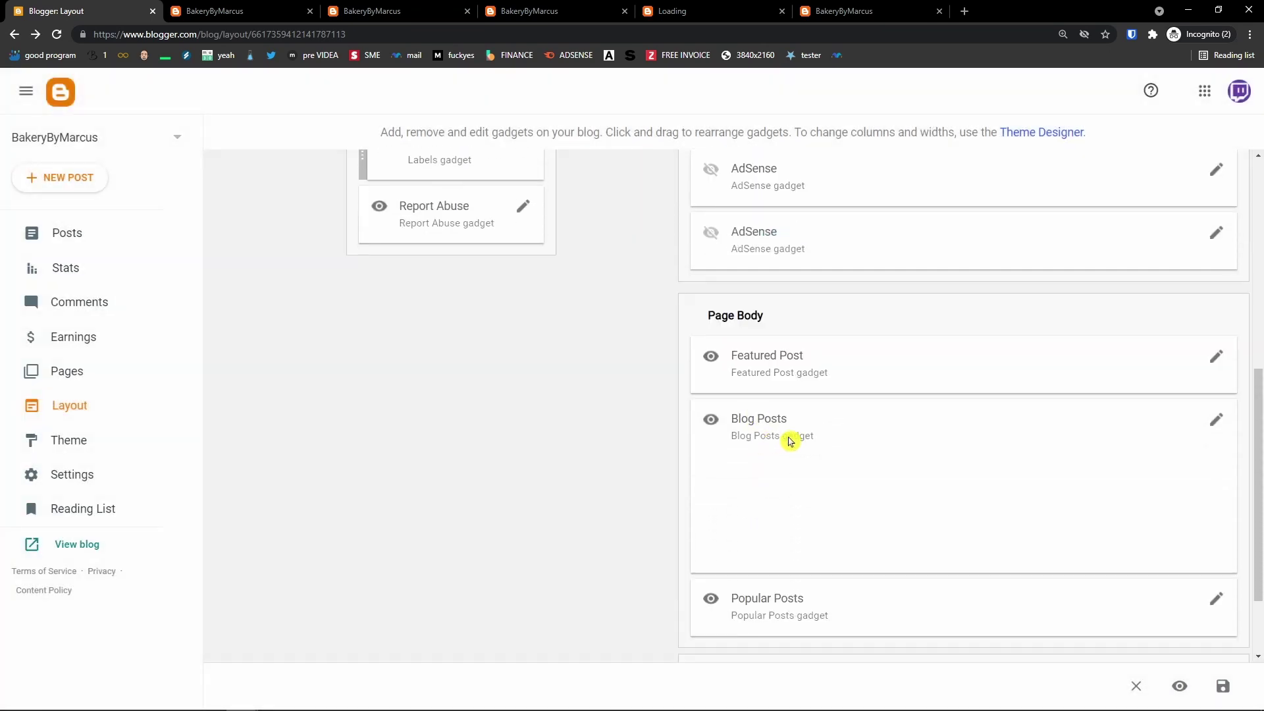
{"action": "scroll", "coordinate": [790, 441], "scroll_direction": "down", "scroll_amount": 1}
{"action": "left_click", "coordinate": [250, 10]}
{"action": "scroll", "coordinate": [302, 143], "scroll_direction": "down", "scroll_amount": 1}
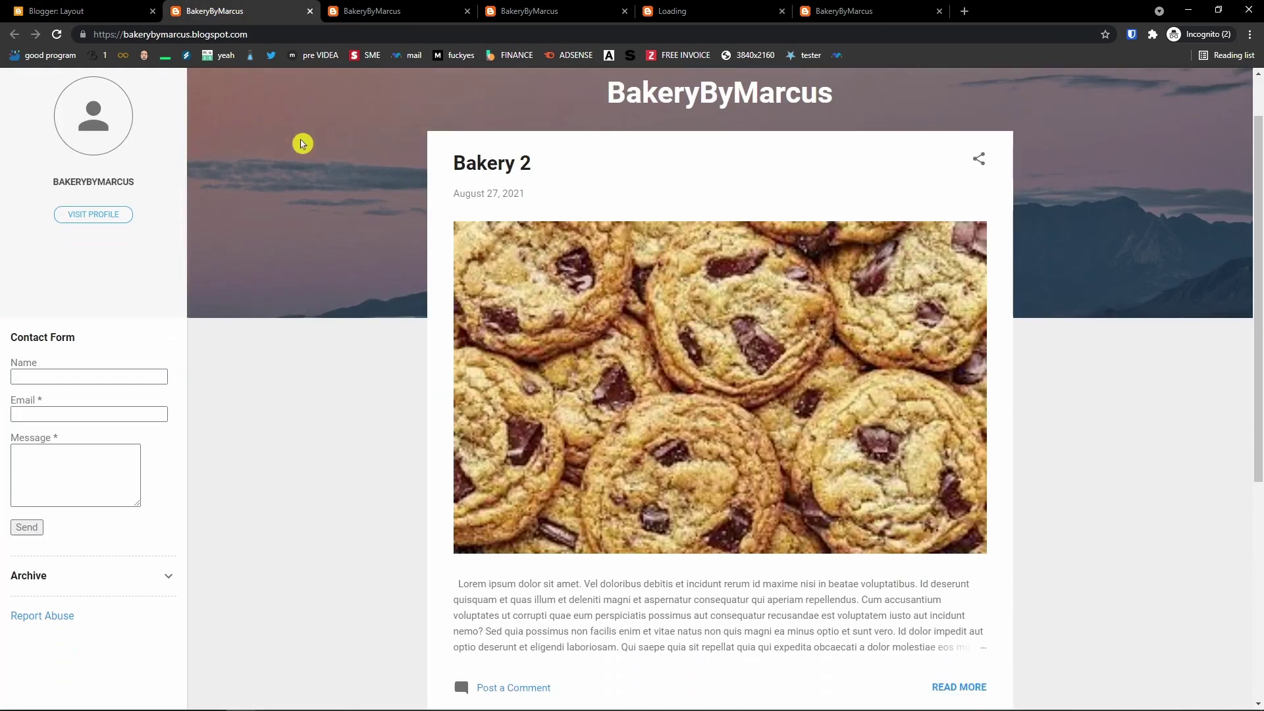
{"action": "scroll", "coordinate": [302, 144], "scroll_direction": "down", "scroll_amount": 4}
{"action": "left_click", "coordinate": [115, 10]}
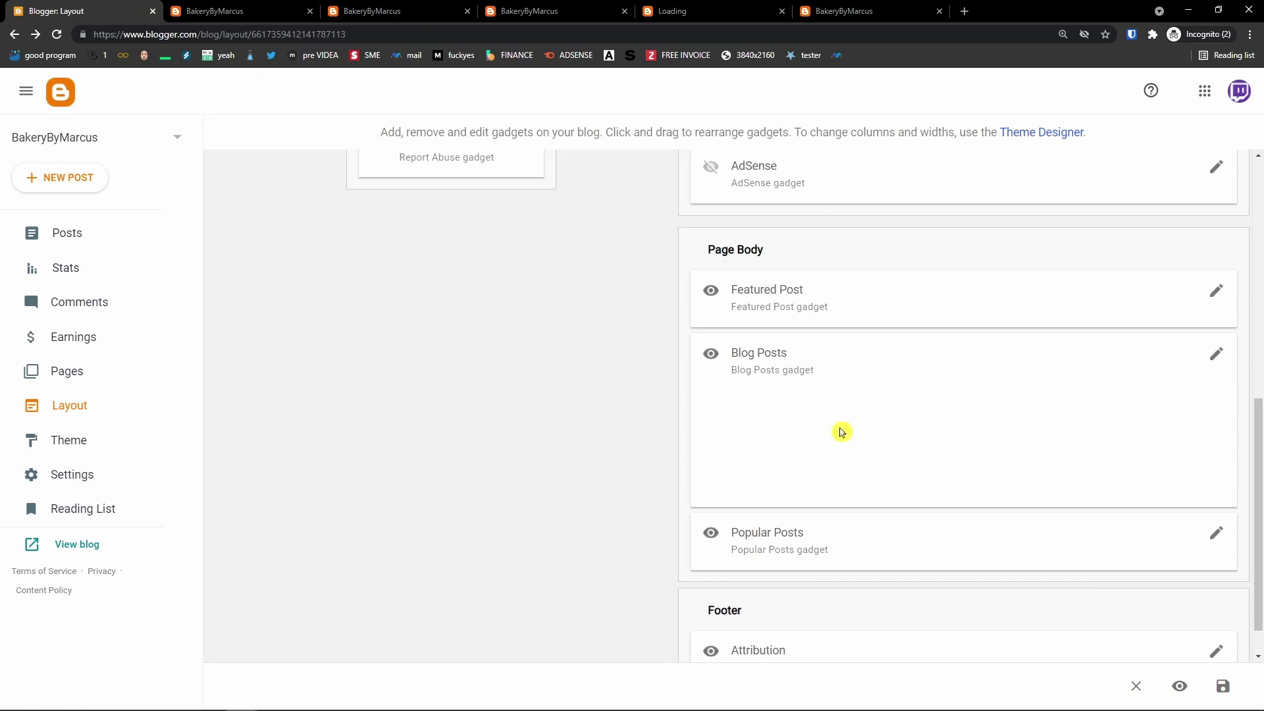
Review the Blog Posts gadget's settings from the number of posts down to the item arrangement, and cancel
{"action": "left_click", "coordinate": [1216, 349]}
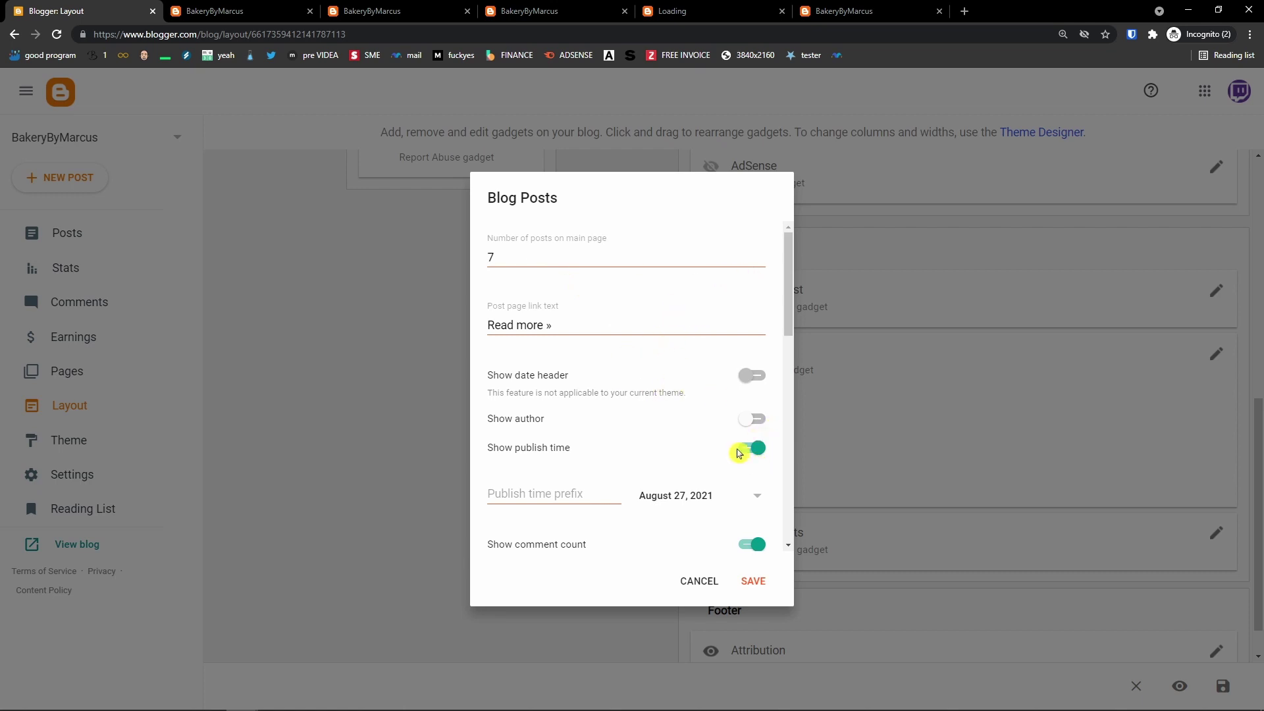
{"action": "scroll", "coordinate": [737, 453], "scroll_direction": "down", "scroll_amount": 4}
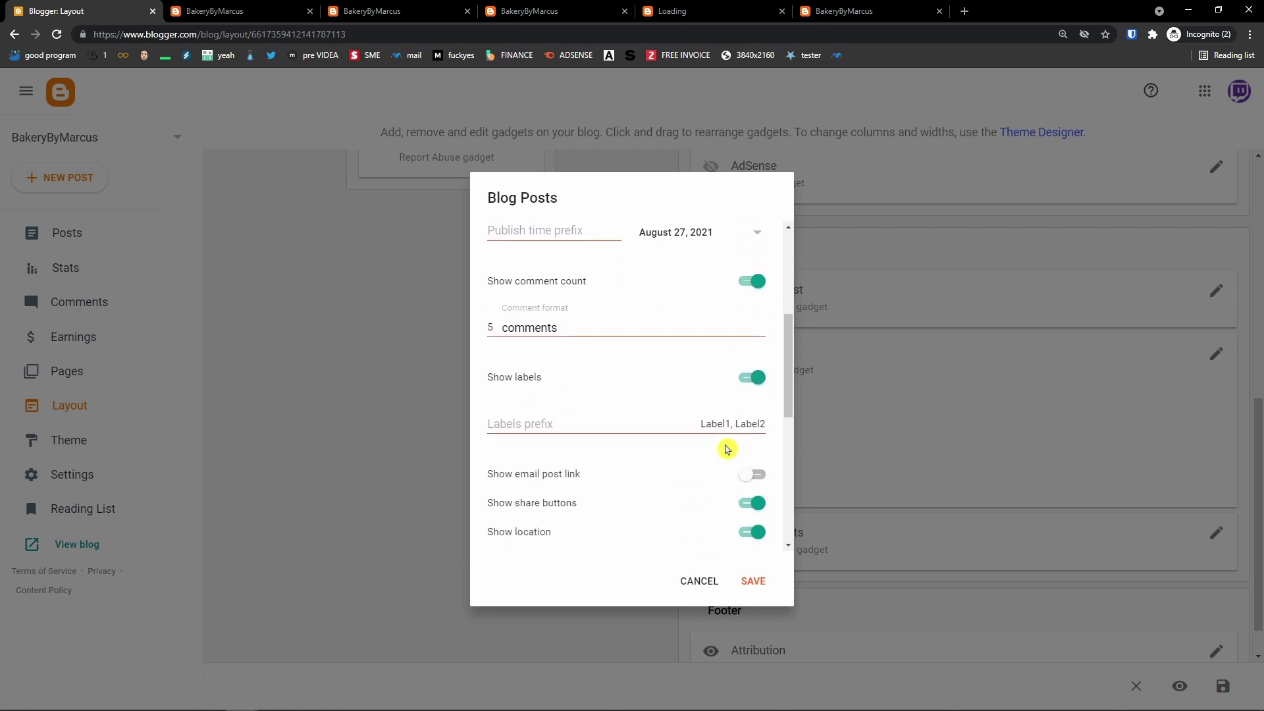
{"action": "scroll", "coordinate": [727, 449], "scroll_direction": "down", "scroll_amount": 2}
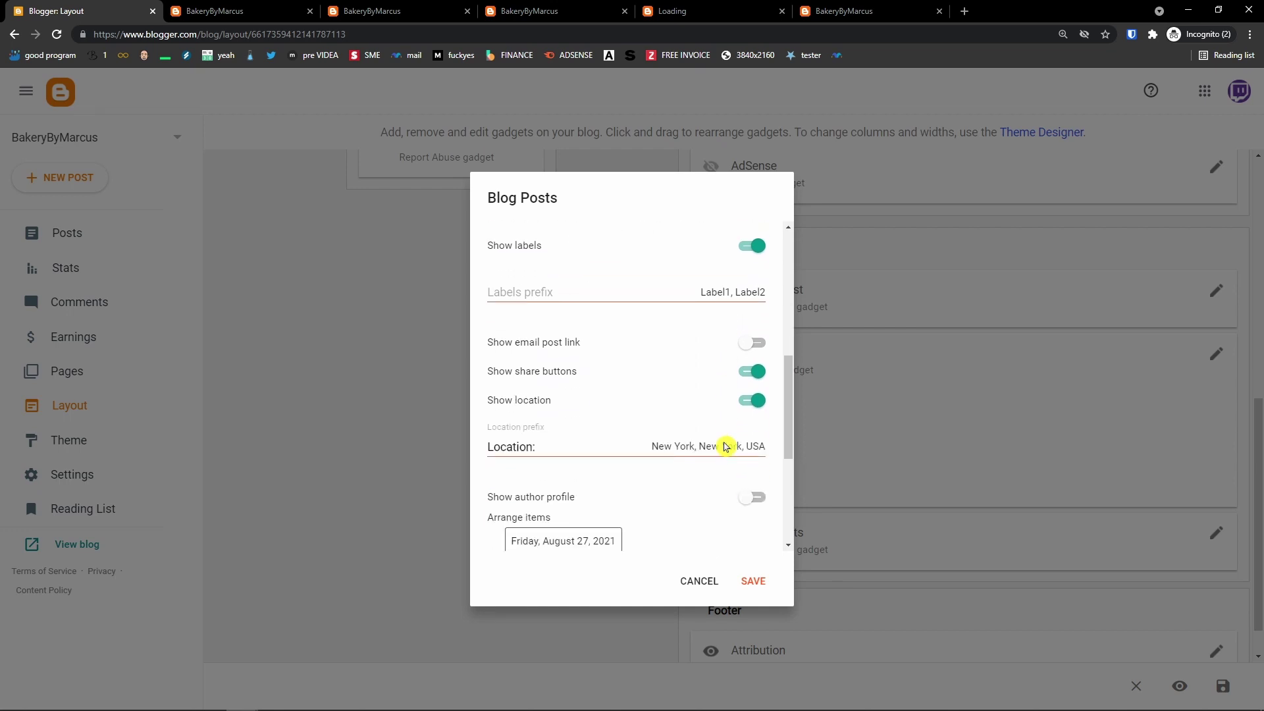
{"action": "scroll", "coordinate": [726, 444], "scroll_direction": "down", "scroll_amount": 4}
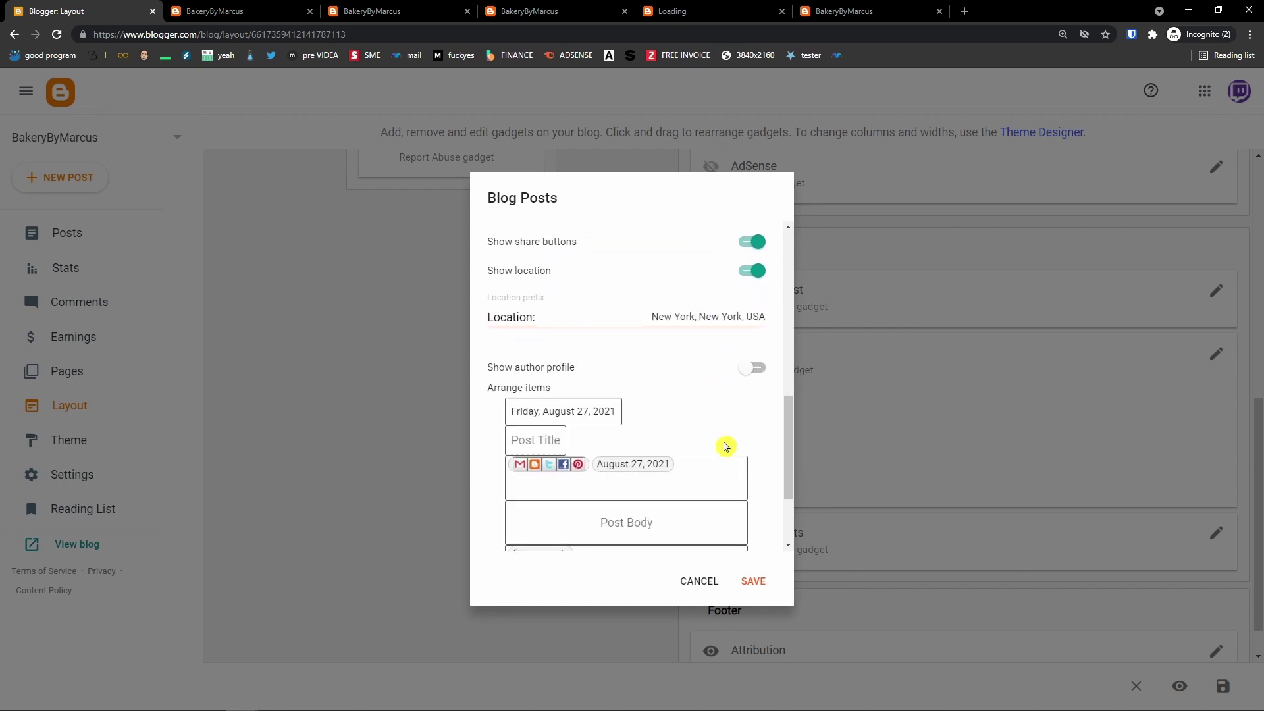
{"action": "left_click", "coordinate": [699, 581]}
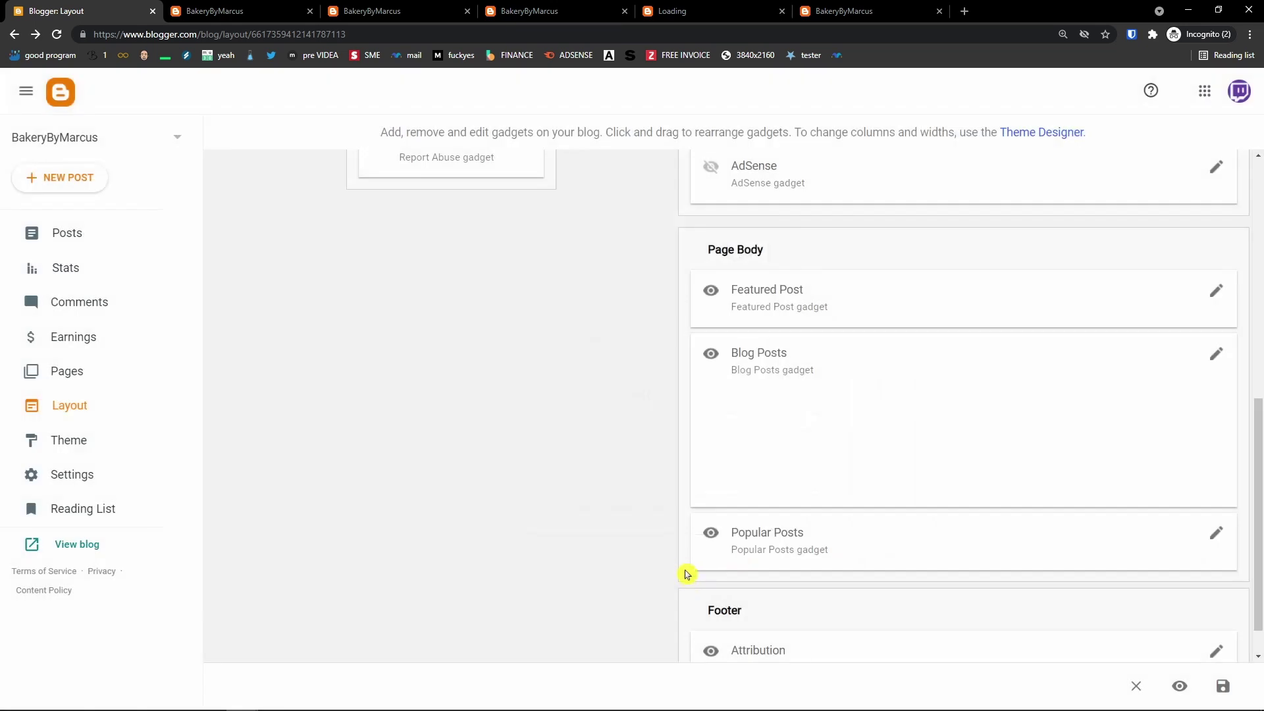
Check the Popular Posts and Footer gadgets in the layout, and look for their content on the live blog
{"action": "scroll", "coordinate": [685, 570], "scroll_direction": "down", "scroll_amount": 1}
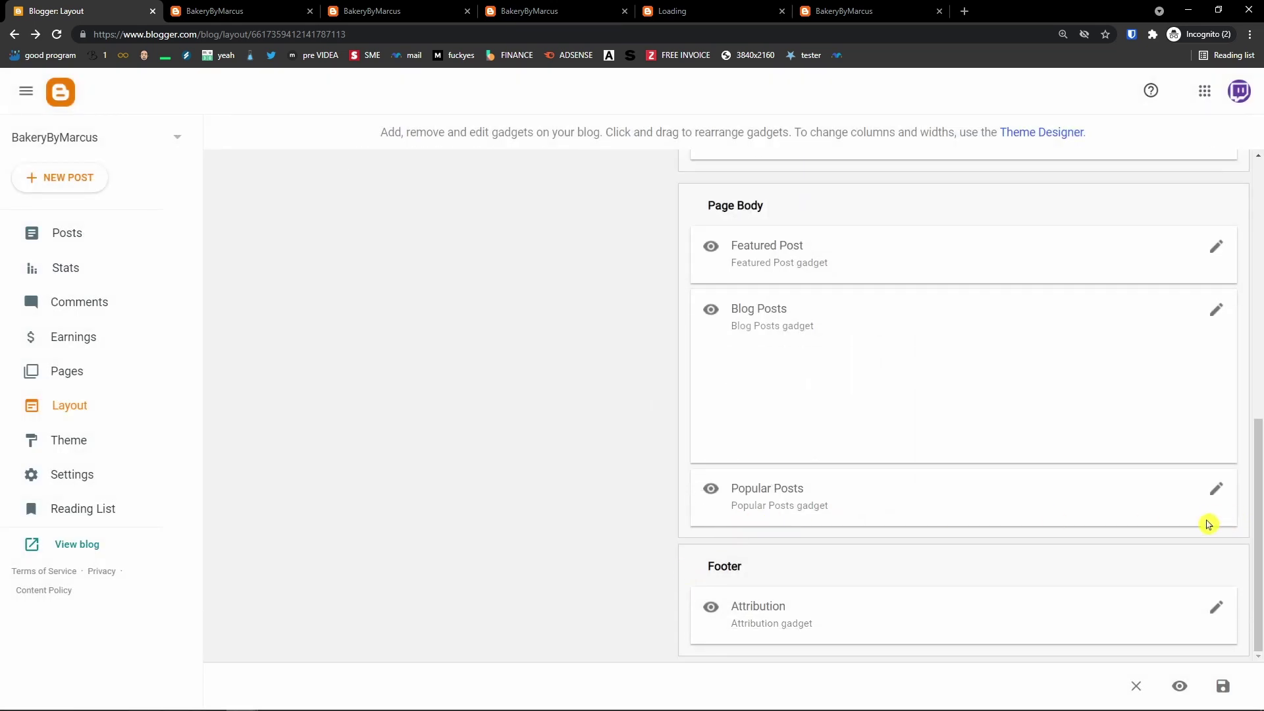
{"action": "left_click", "coordinate": [275, 16]}
{"action": "scroll", "coordinate": [587, 364], "scroll_direction": "down", "scroll_amount": 2}
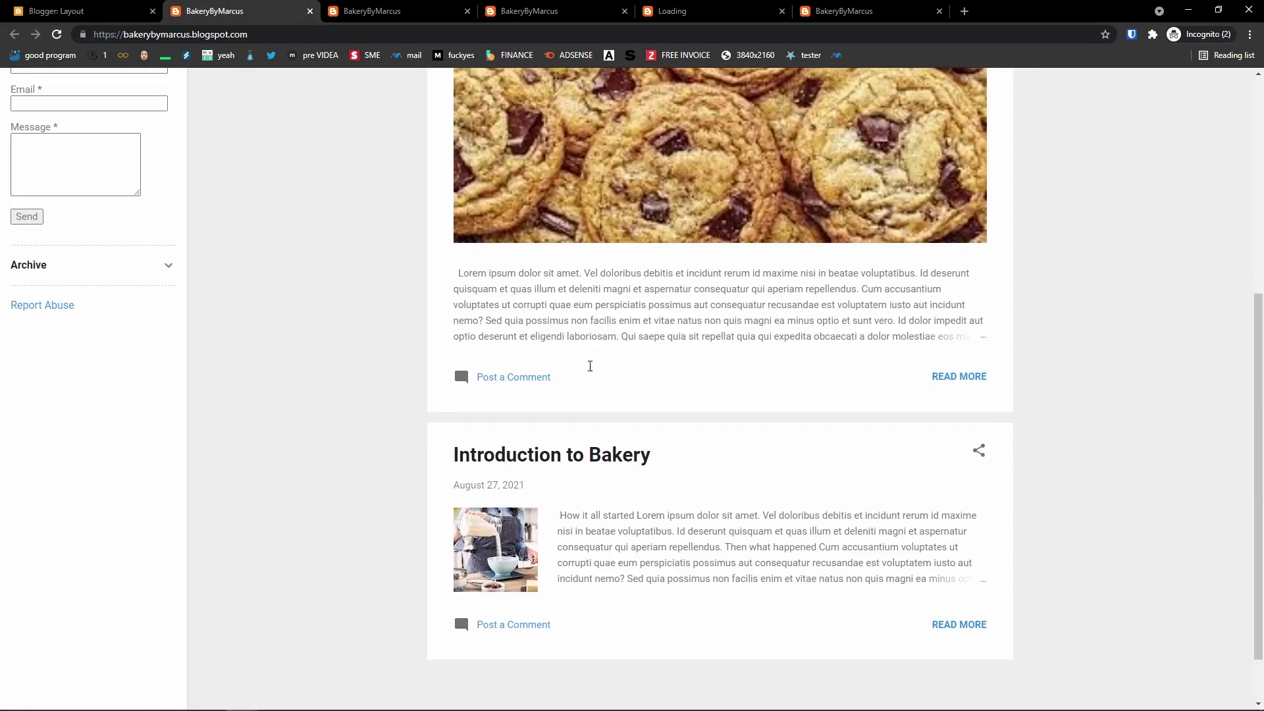
{"action": "scroll", "coordinate": [643, 395], "scroll_direction": "up", "scroll_amount": 3}
{"action": "left_click", "coordinate": [139, 13]}
Reload the live blog to check its header, and return to the layout editor
{"action": "scroll", "coordinate": [784, 367], "scroll_direction": "up", "scroll_amount": 5}
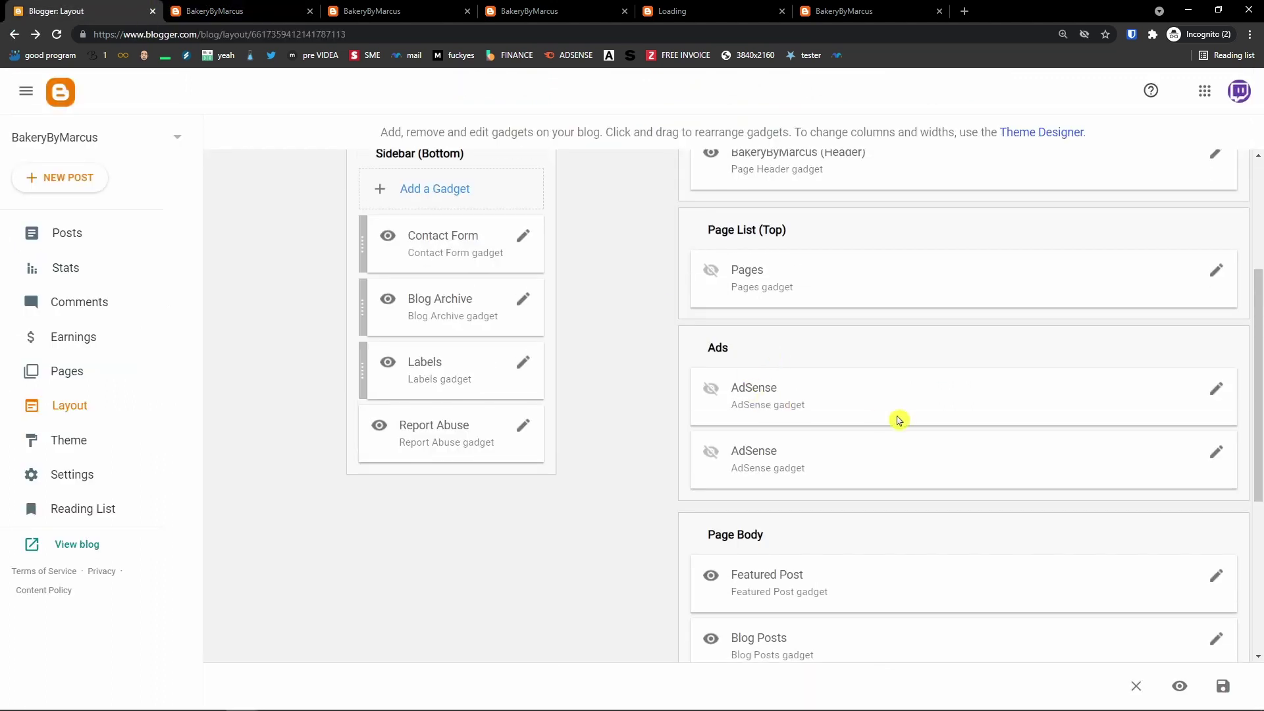
{"action": "left_click", "coordinate": [263, 12]}
{"action": "scroll", "coordinate": [445, 200], "scroll_direction": "up", "scroll_amount": 4}
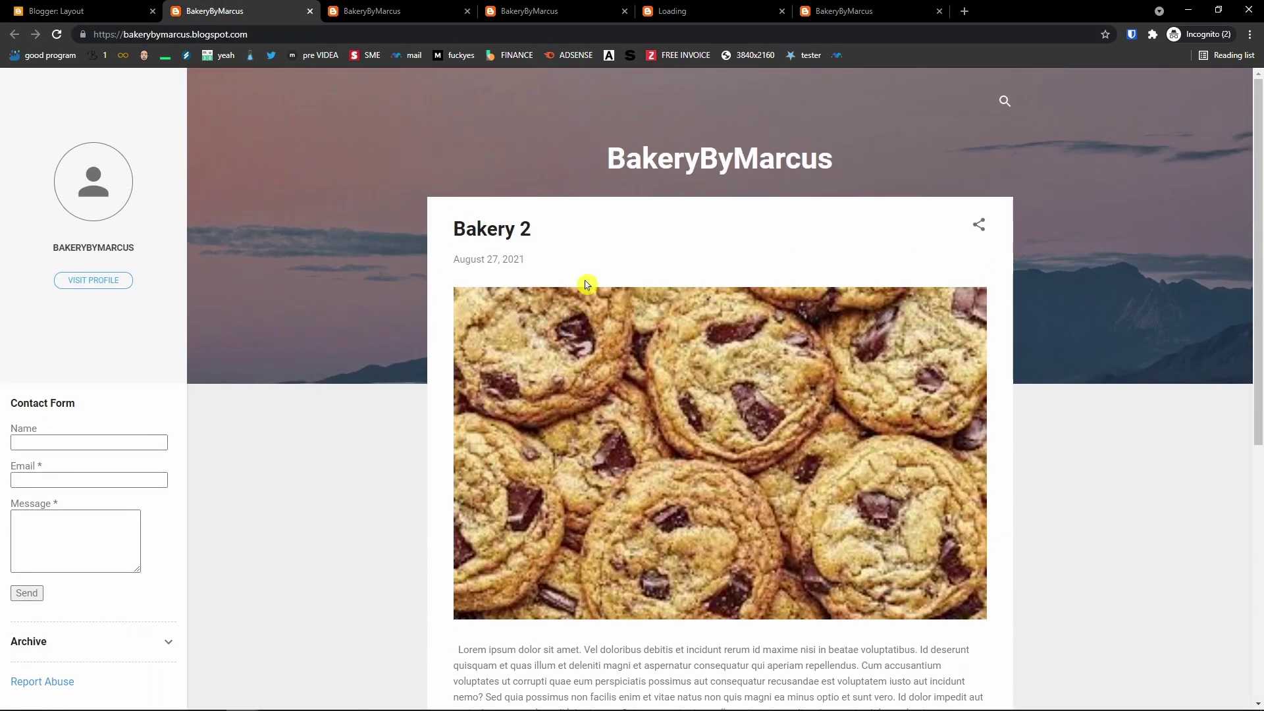
{"action": "left_click", "coordinate": [59, 35]}
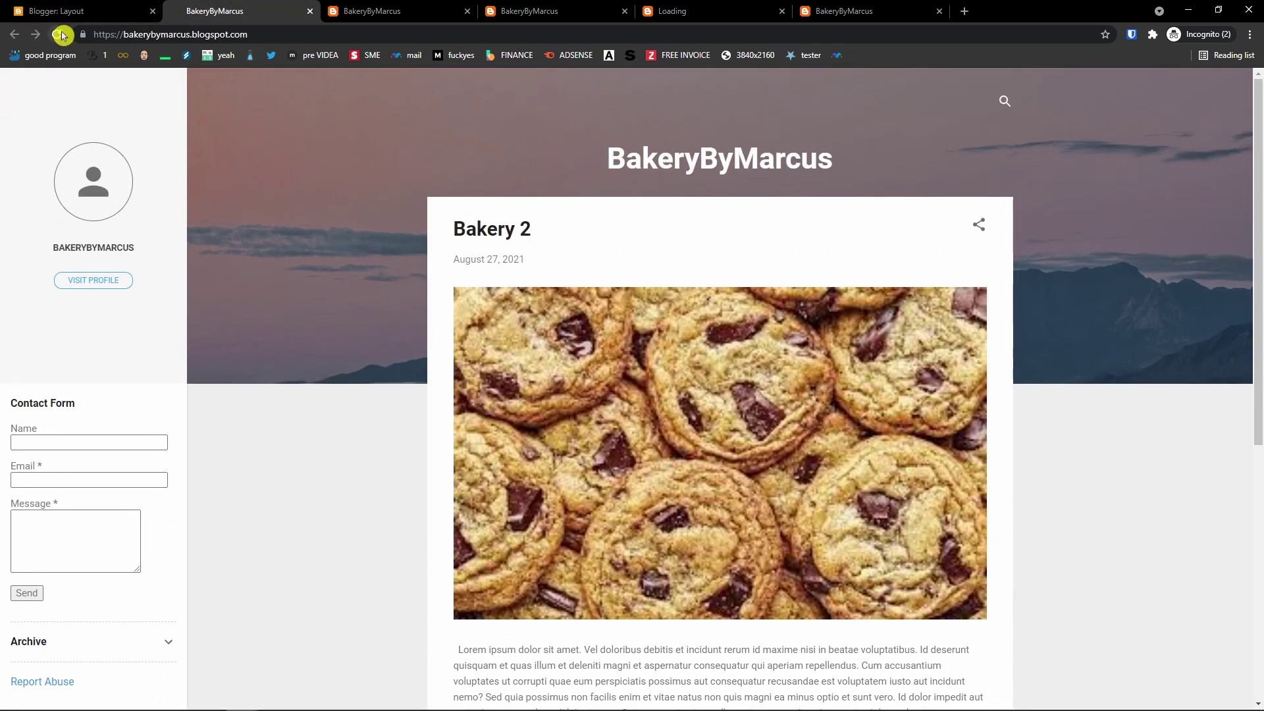
{"action": "left_click", "coordinate": [49, 11]}
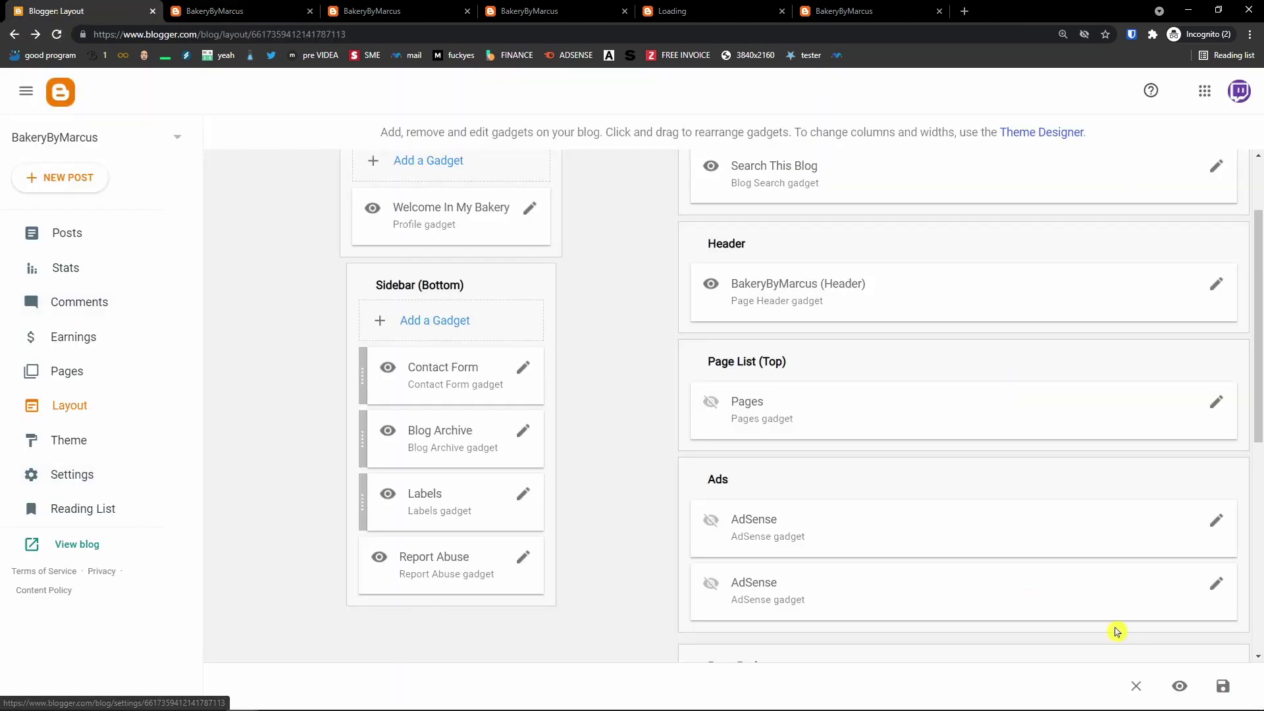
Save the blog layout, check the top of the live blog, and return to the layout editor
{"action": "left_click", "coordinate": [1223, 686]}
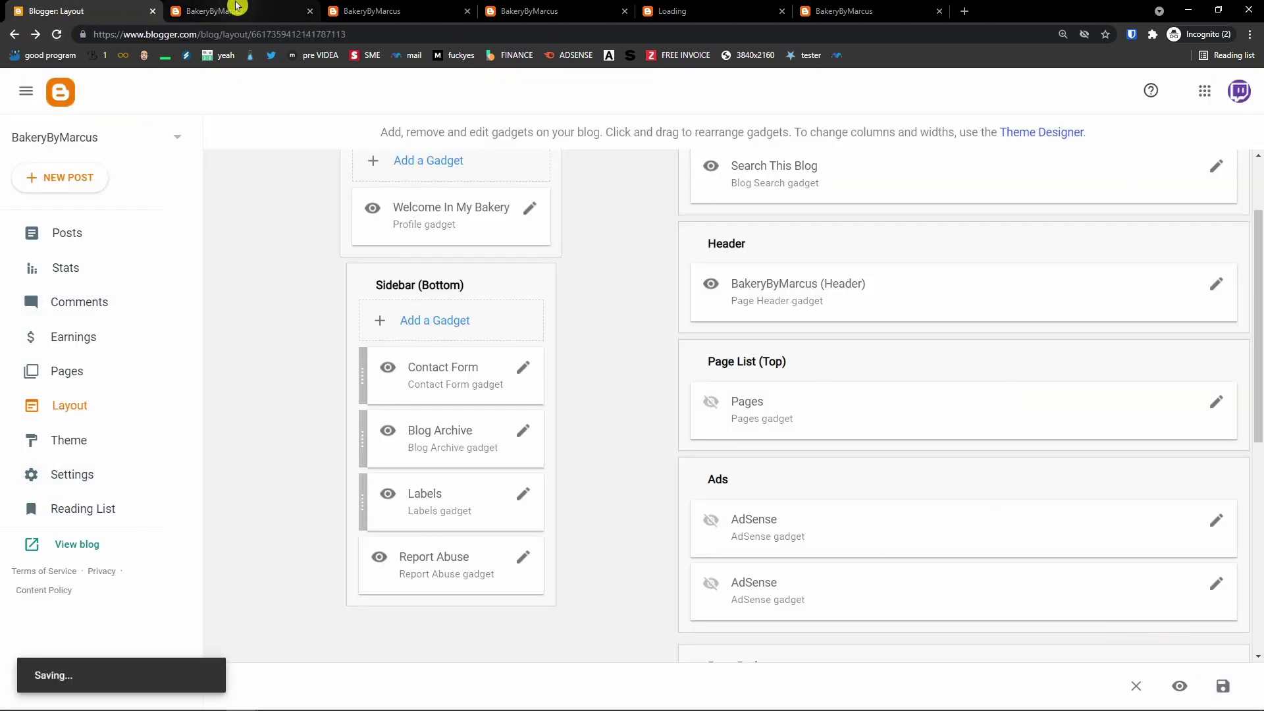
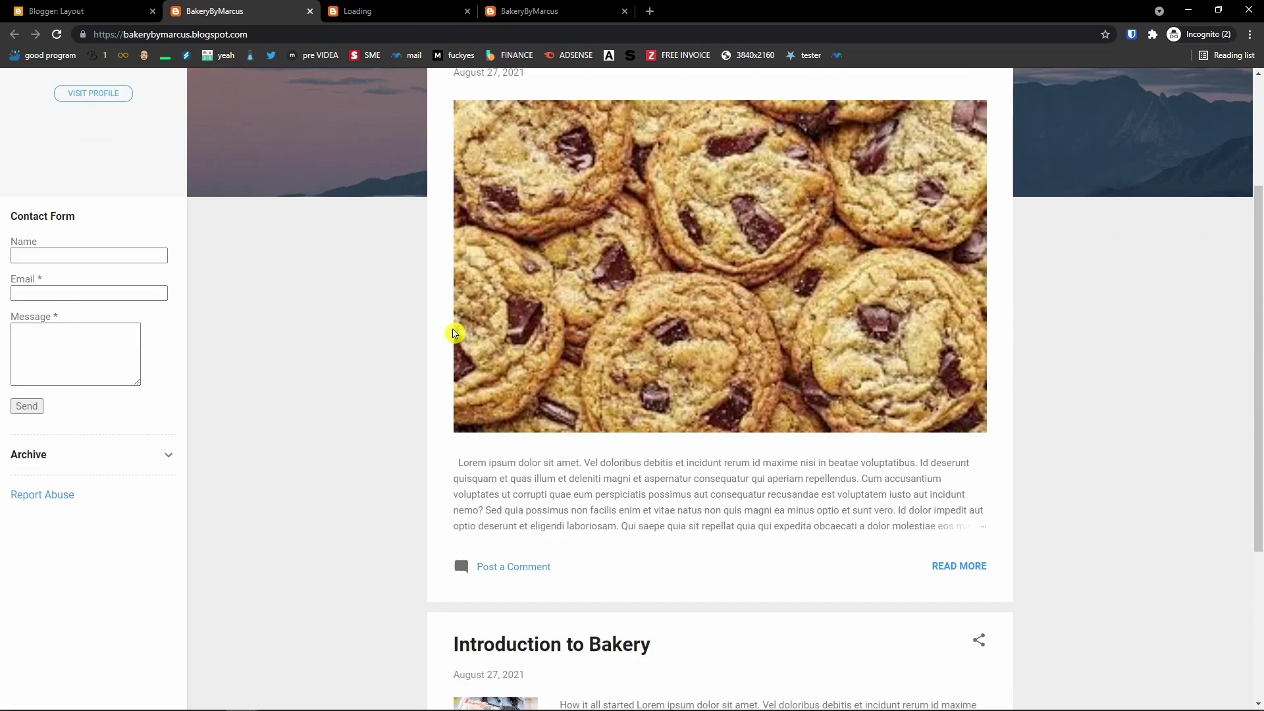
{"action": "scroll", "coordinate": [454, 322], "scroll_direction": "up", "scroll_amount": 3}
{"action": "scroll", "coordinate": [450, 320], "scroll_direction": "up", "scroll_amount": 5}
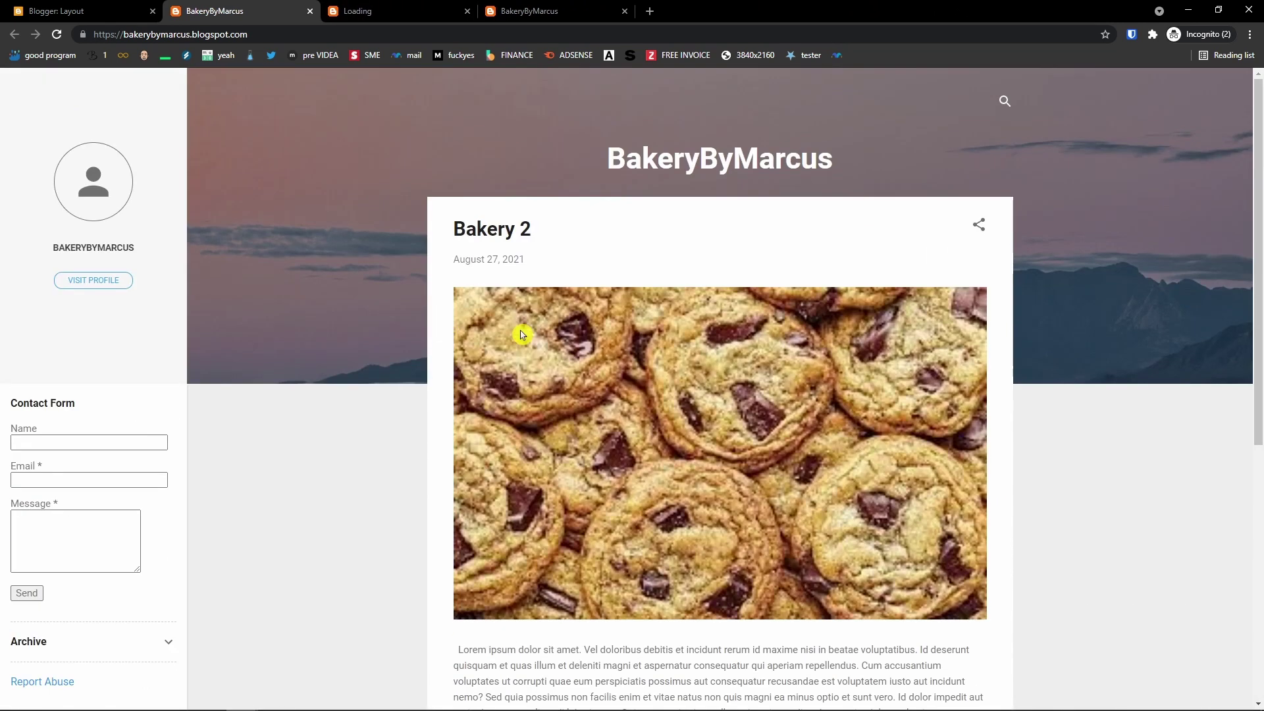
{"action": "left_click", "coordinate": [118, 9]}
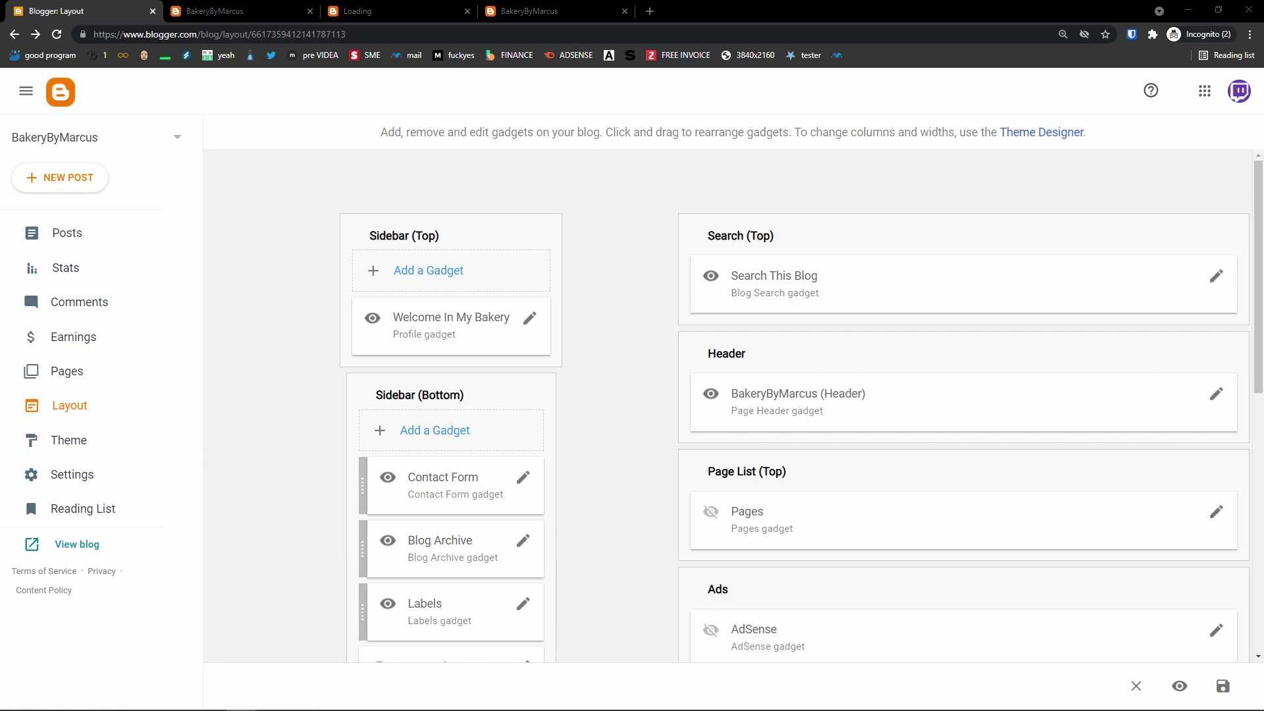
Create a new page titled "PAGE 1" with the text "This is a page" and publish it
{"action": "left_click", "coordinate": [90, 369]}
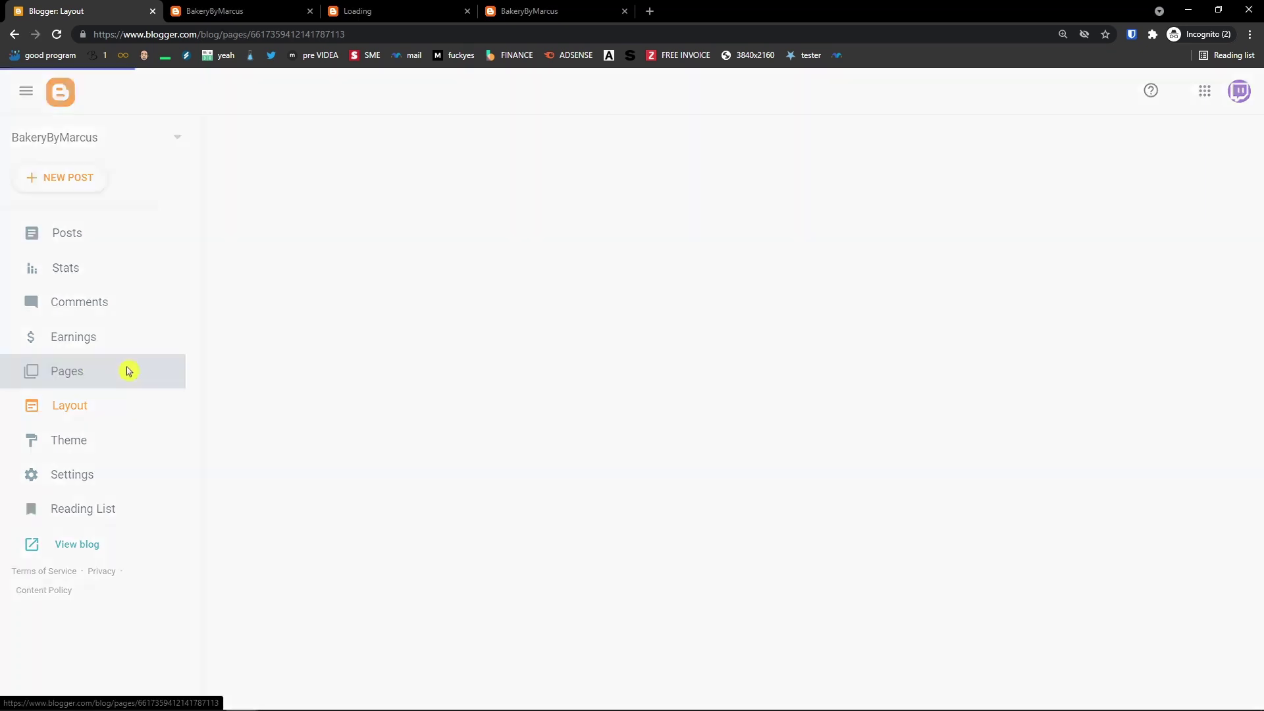
{"action": "mouse_move", "coordinate": [424, 694]}
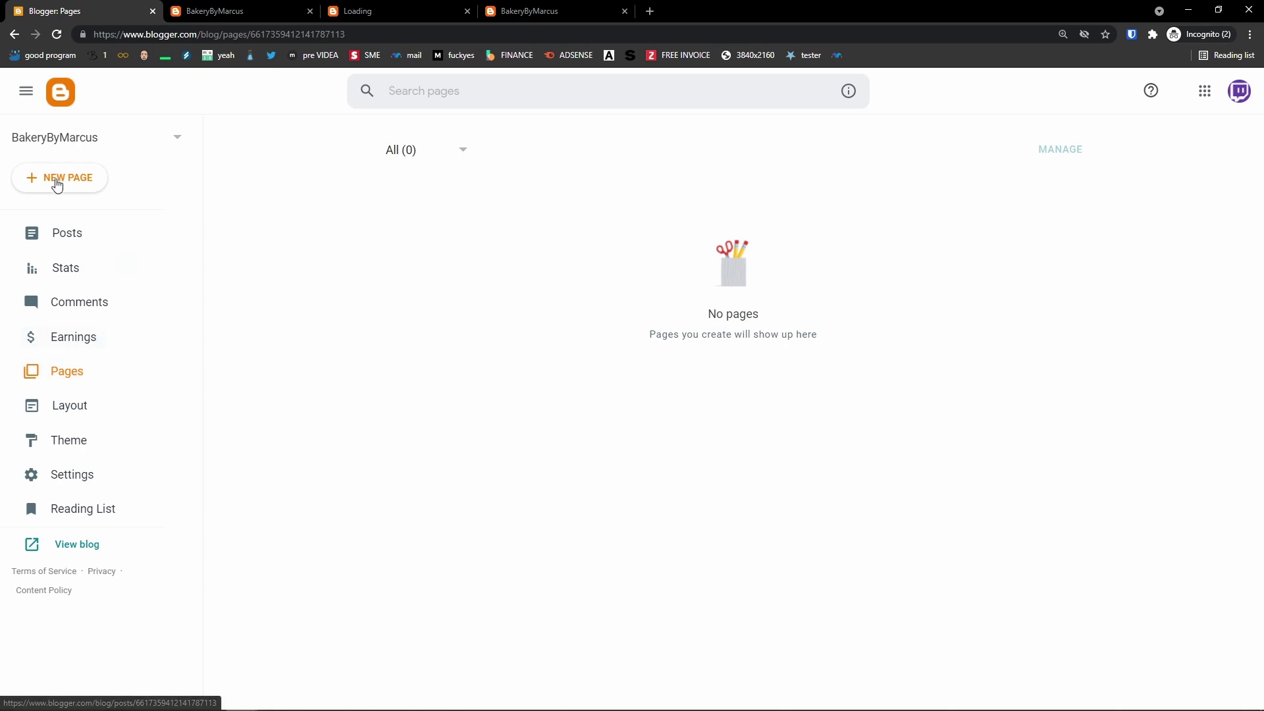
{"action": "mouse_move", "coordinate": [319, 708]}
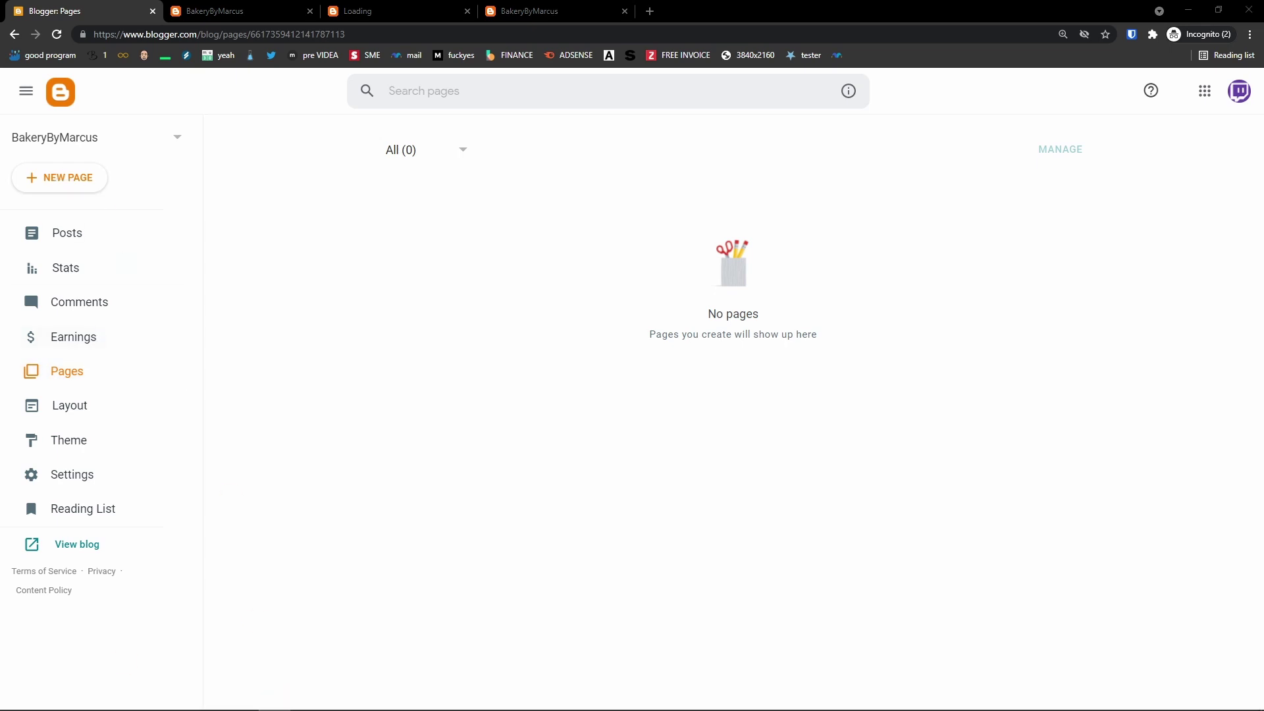
{"action": "left_click", "coordinate": [55, 183]}
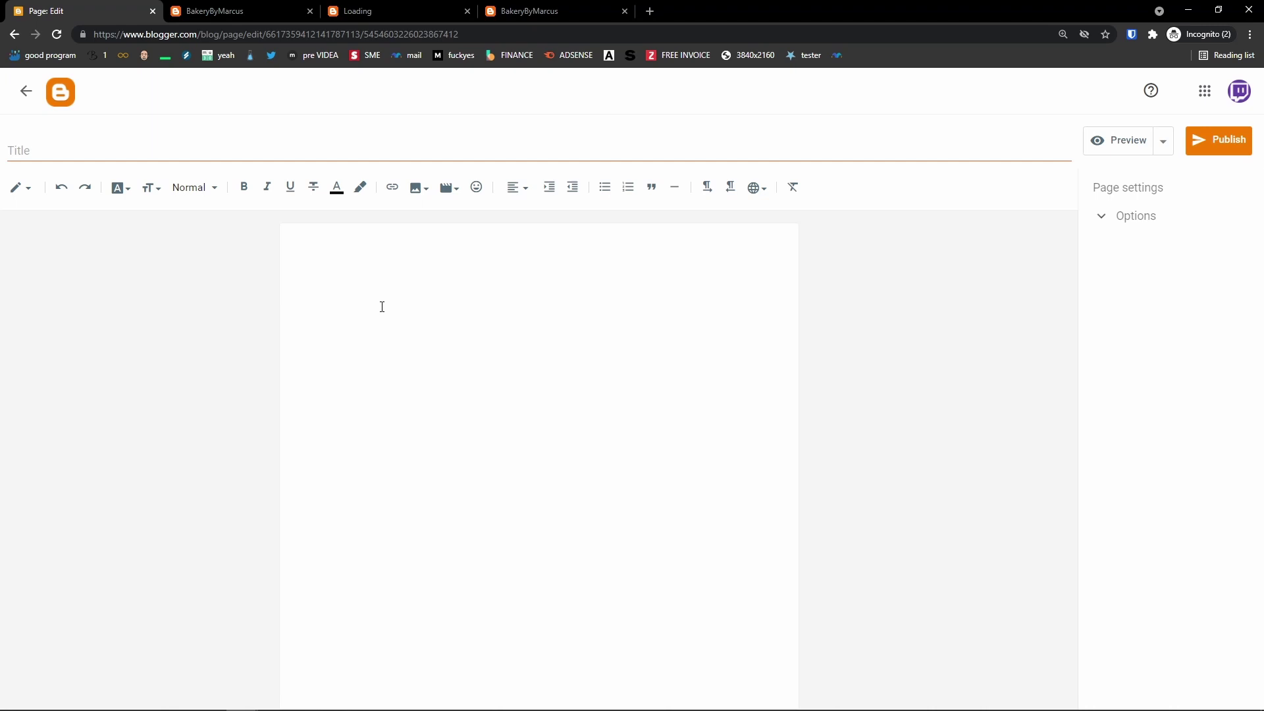
{"action": "left_click", "coordinate": [209, 150]}
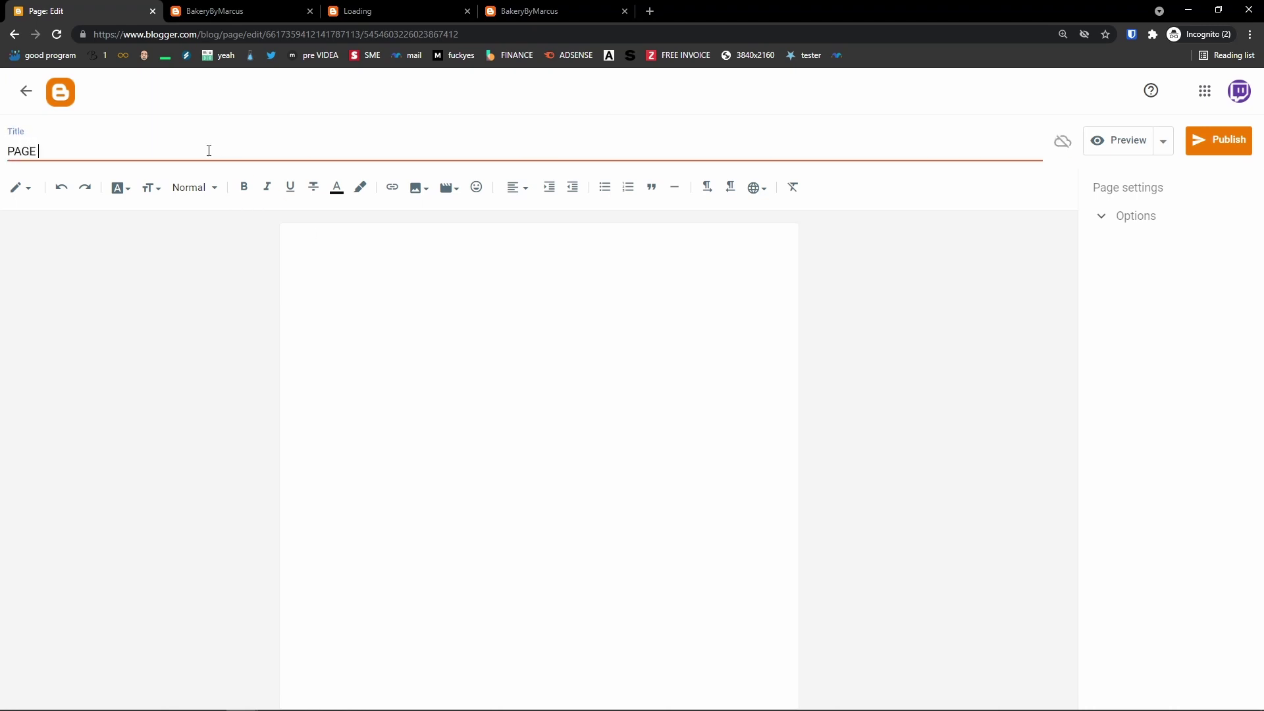
{"action": "left_click", "coordinate": [567, 310]}
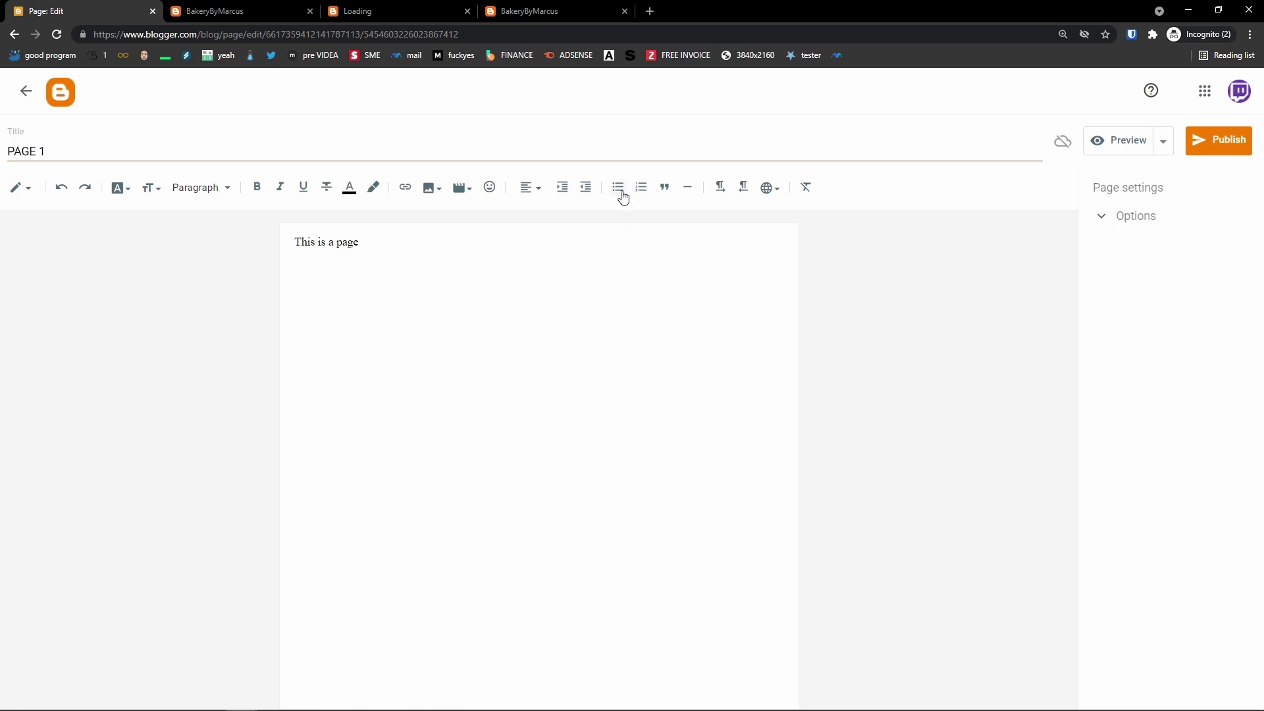
{"action": "left_click", "coordinate": [1210, 141]}
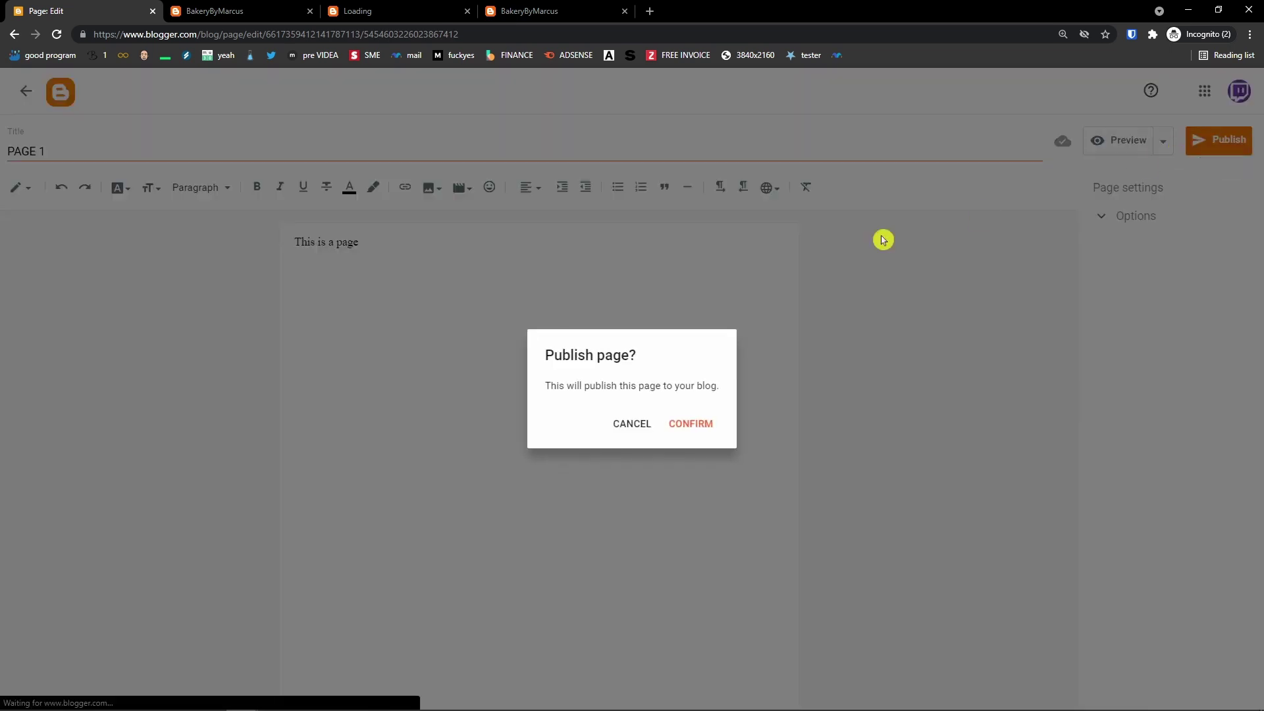
{"action": "left_click", "coordinate": [686, 431]}
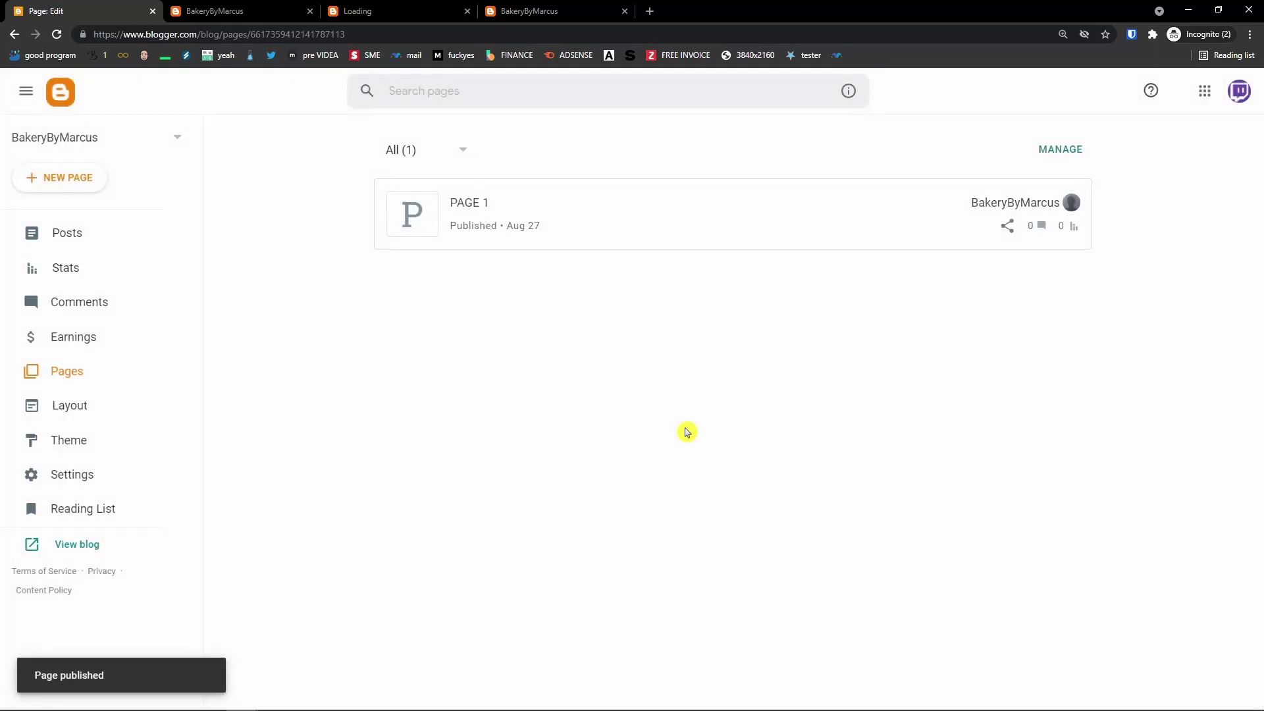
Look for the new page on the live blog and enter "page" in the blog's search field
{"action": "mouse_move", "coordinate": [649, 220]}
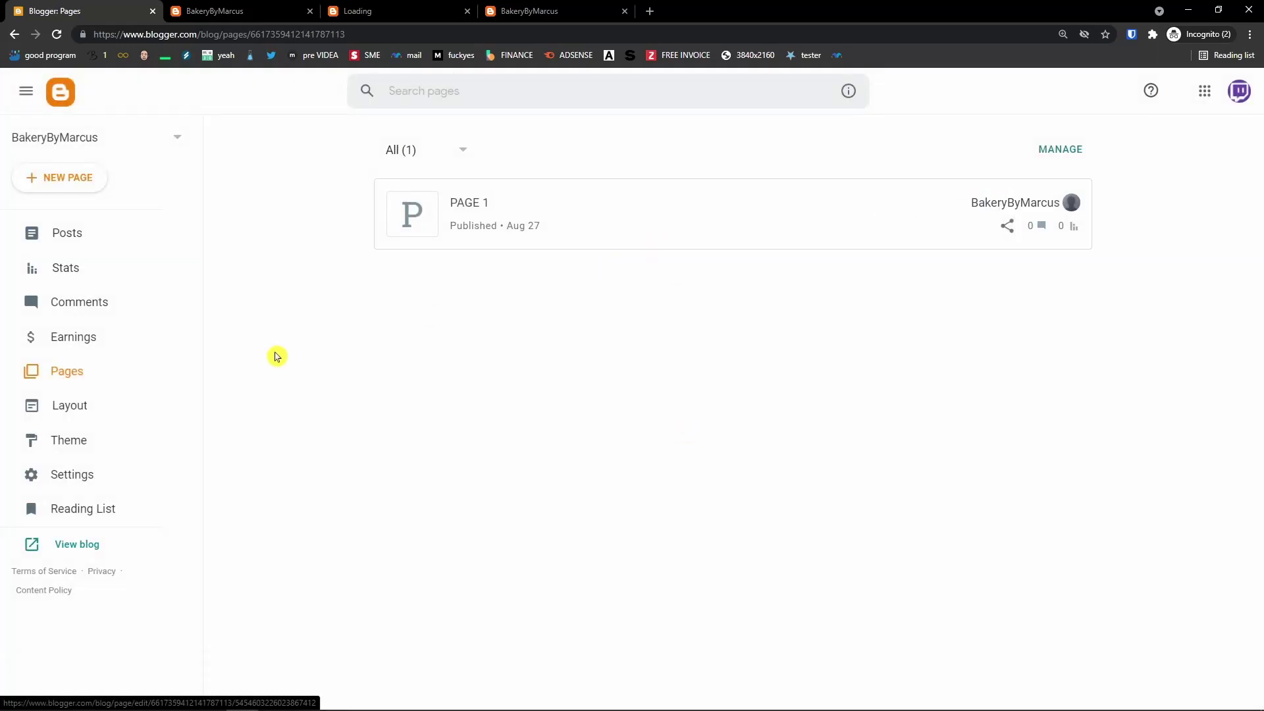
{"action": "middle_click", "coordinate": [79, 546]}
{"action": "left_click", "coordinate": [380, 7]}
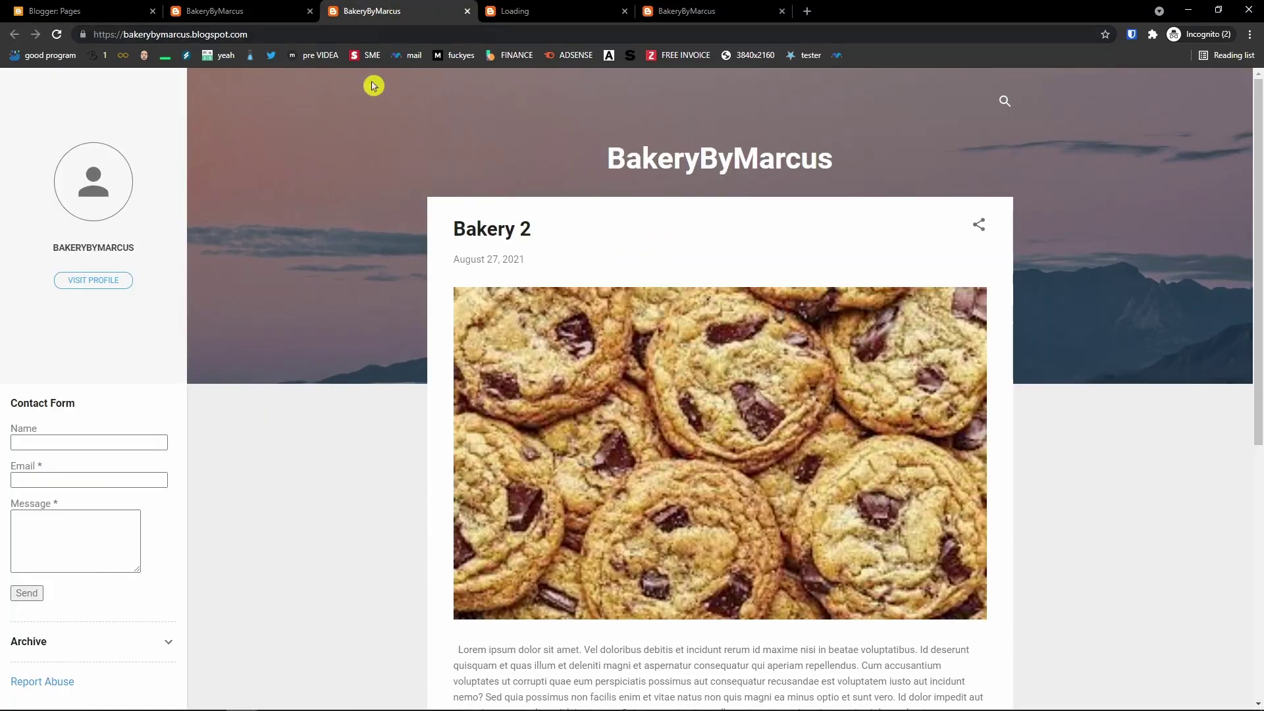
{"action": "scroll", "coordinate": [281, 189], "scroll_direction": "down", "scroll_amount": 2}
{"action": "scroll", "coordinate": [262, 198], "scroll_direction": "up", "scroll_amount": 2}
{"action": "left_click", "coordinate": [1004, 104]}
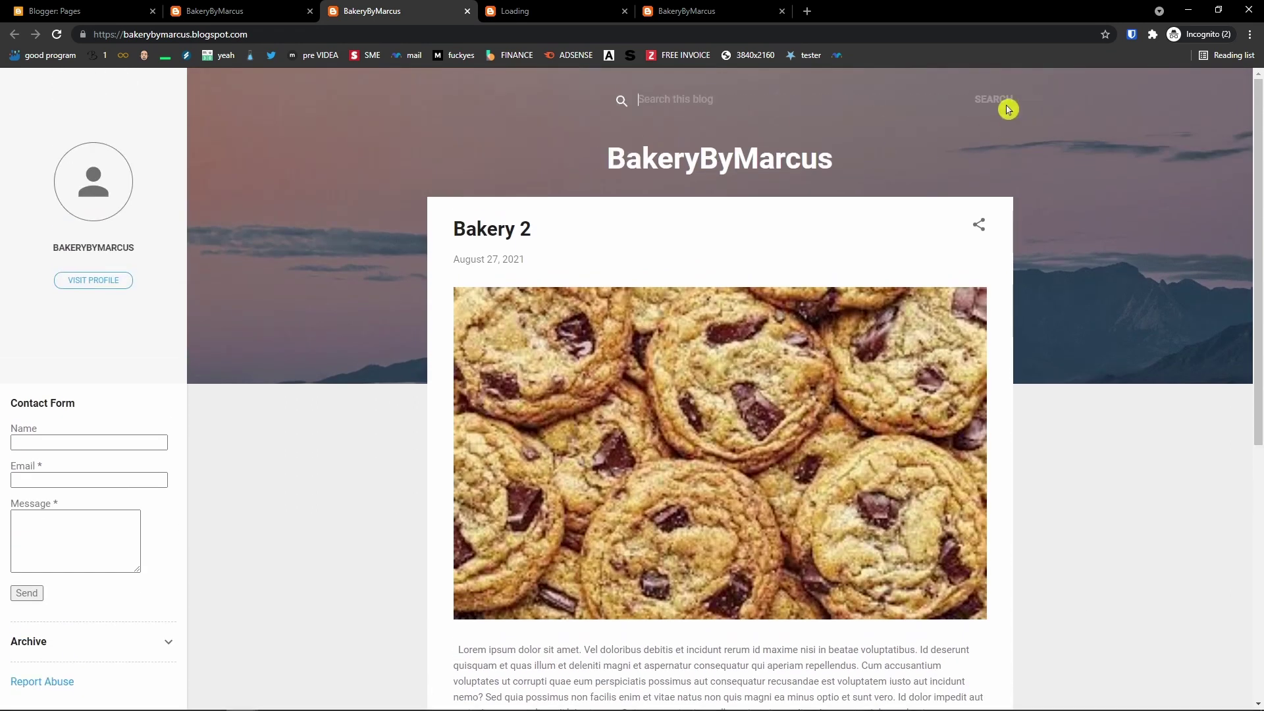
{"action": "type", "text": "page"}
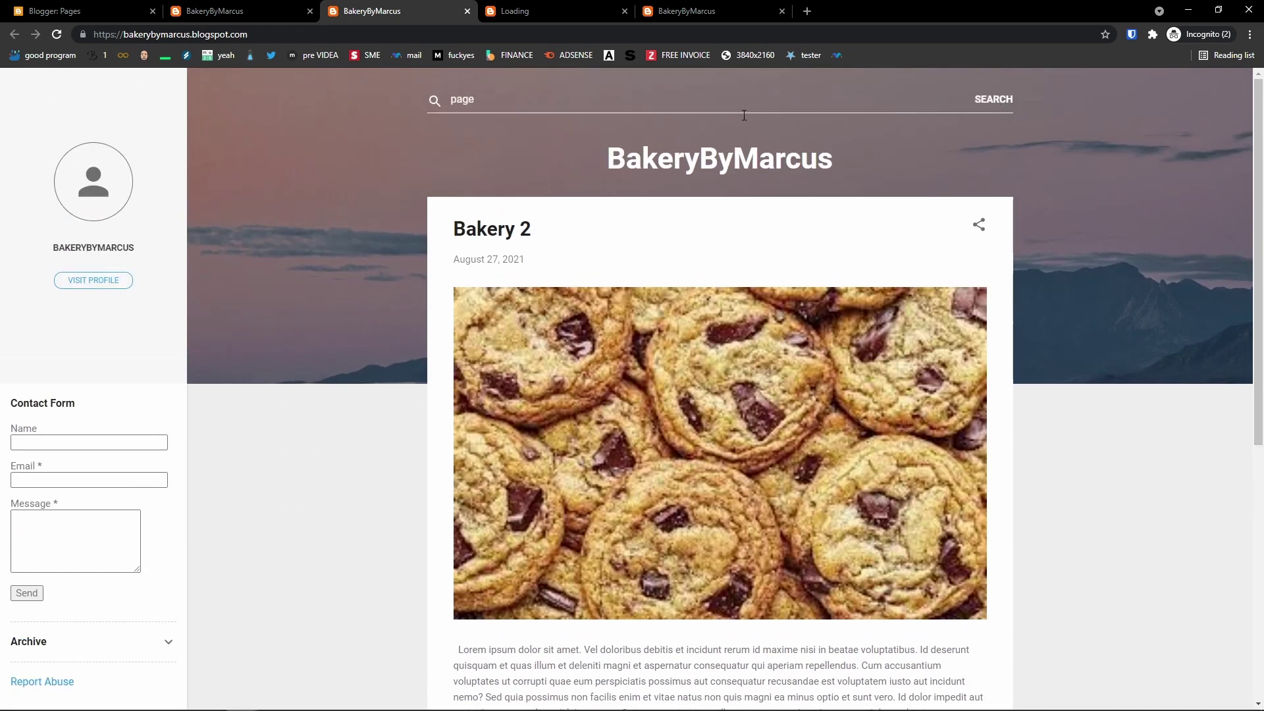
View the published PAGE 1 from the pages list, and return to the list
{"action": "left_click", "coordinate": [141, 10]}
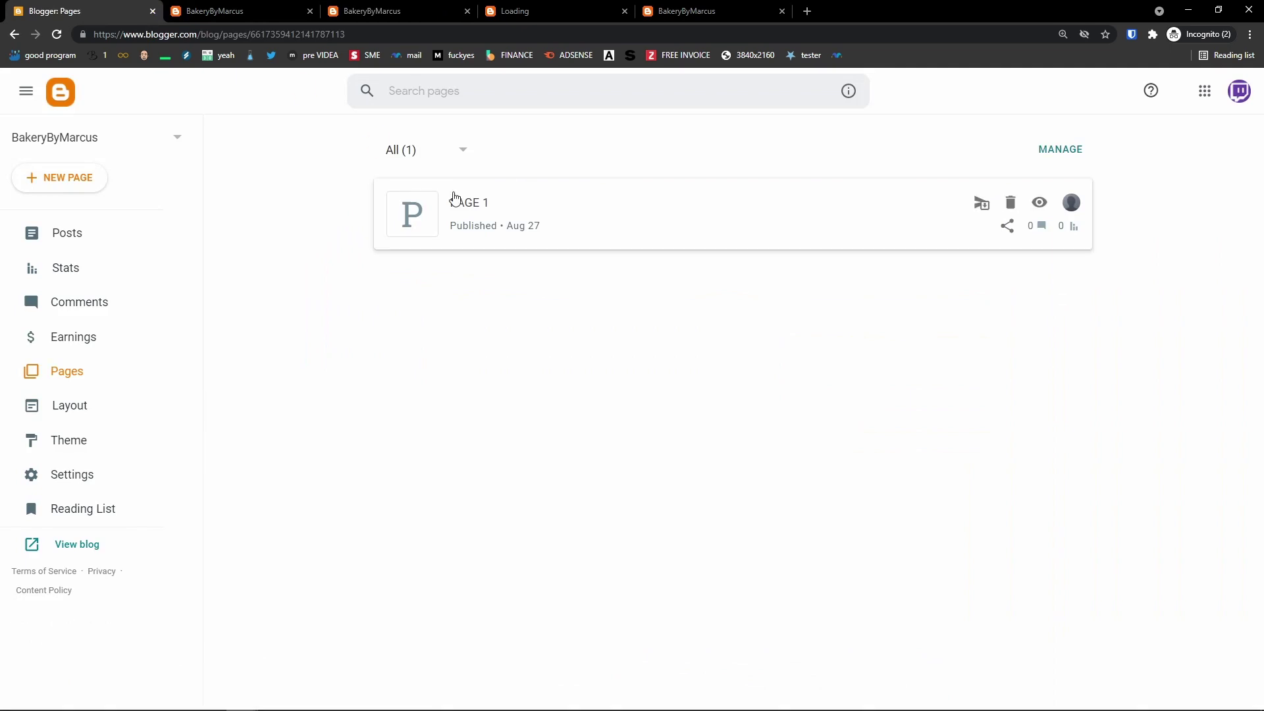
{"action": "left_click", "coordinate": [1038, 204]}
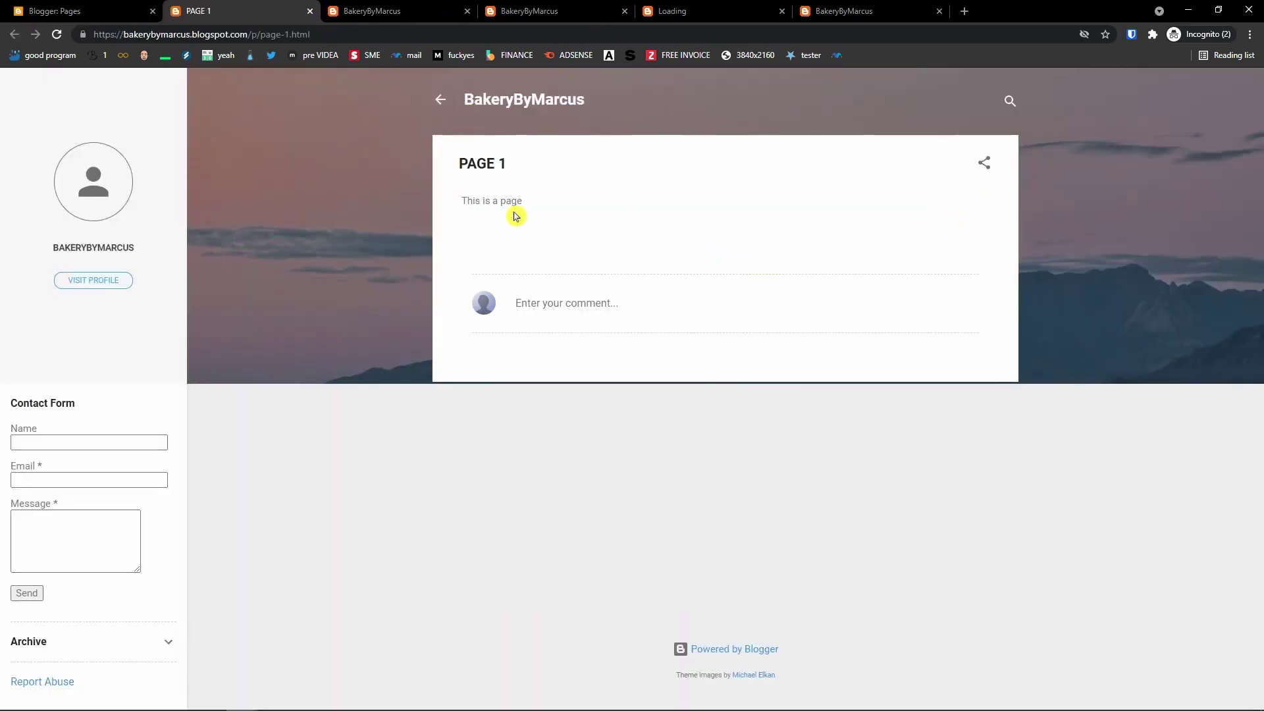
{"action": "left_click", "coordinate": [451, 104]}
{"action": "left_click", "coordinate": [79, 10]}
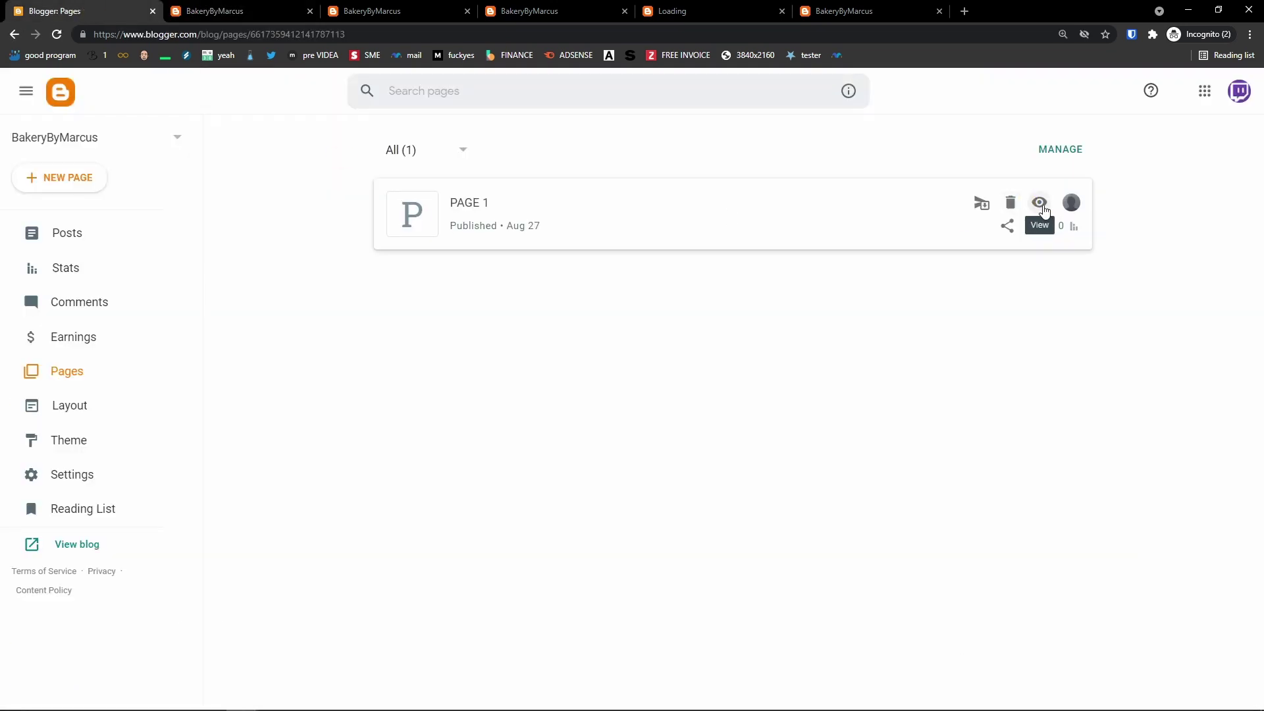
Open PAGE 1 for editing, check its preview and update options, and return to the pages list
{"action": "left_click", "coordinate": [824, 210]}
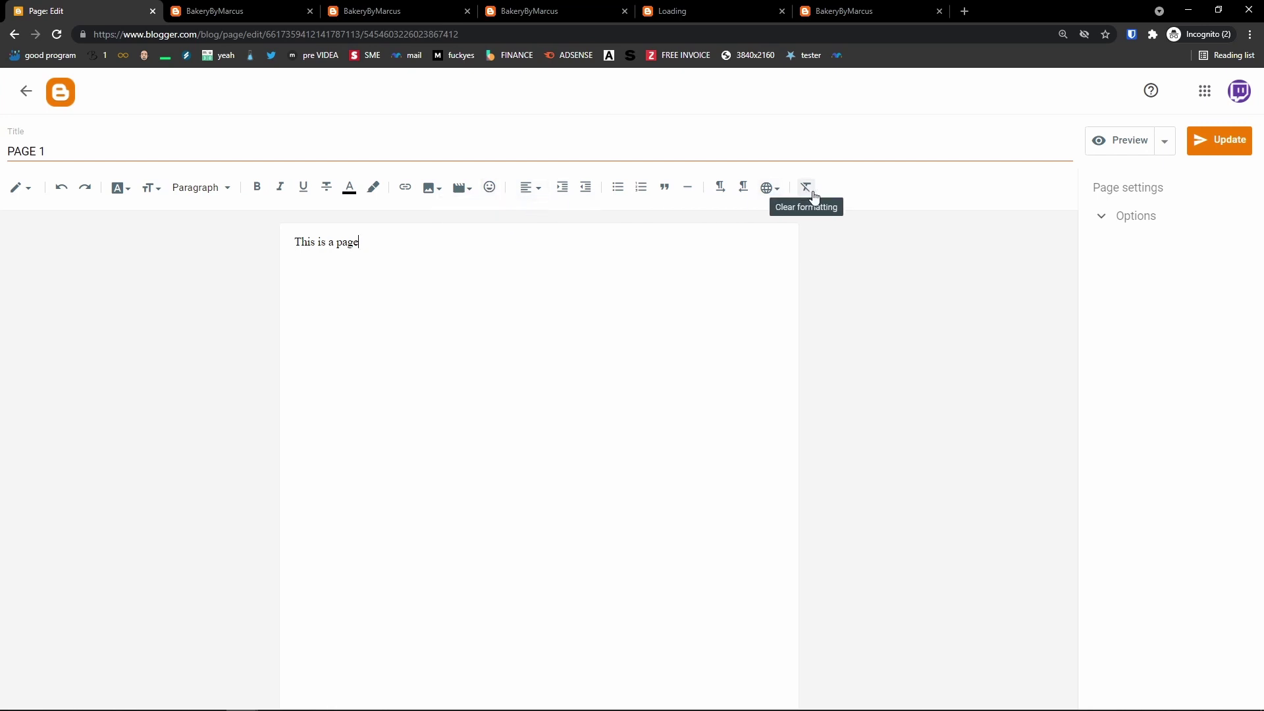
{"action": "left_click", "coordinate": [1167, 142]}
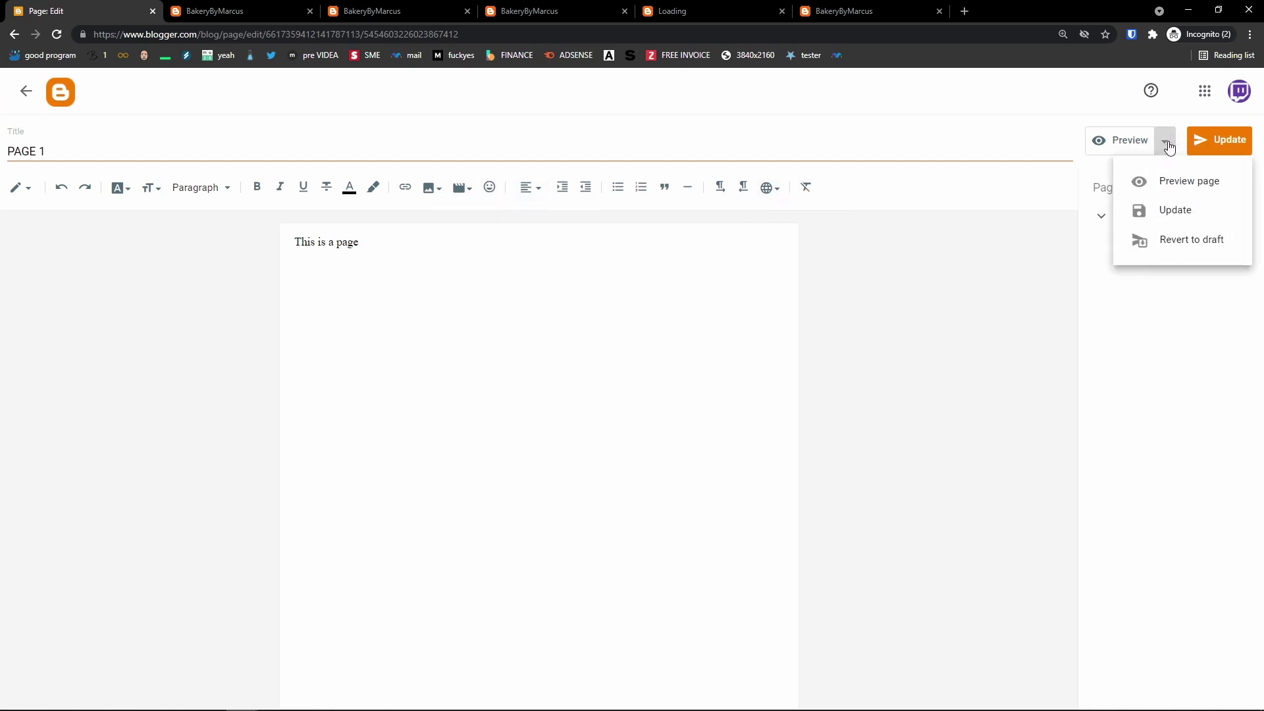
{"action": "left_click", "coordinate": [1169, 146]}
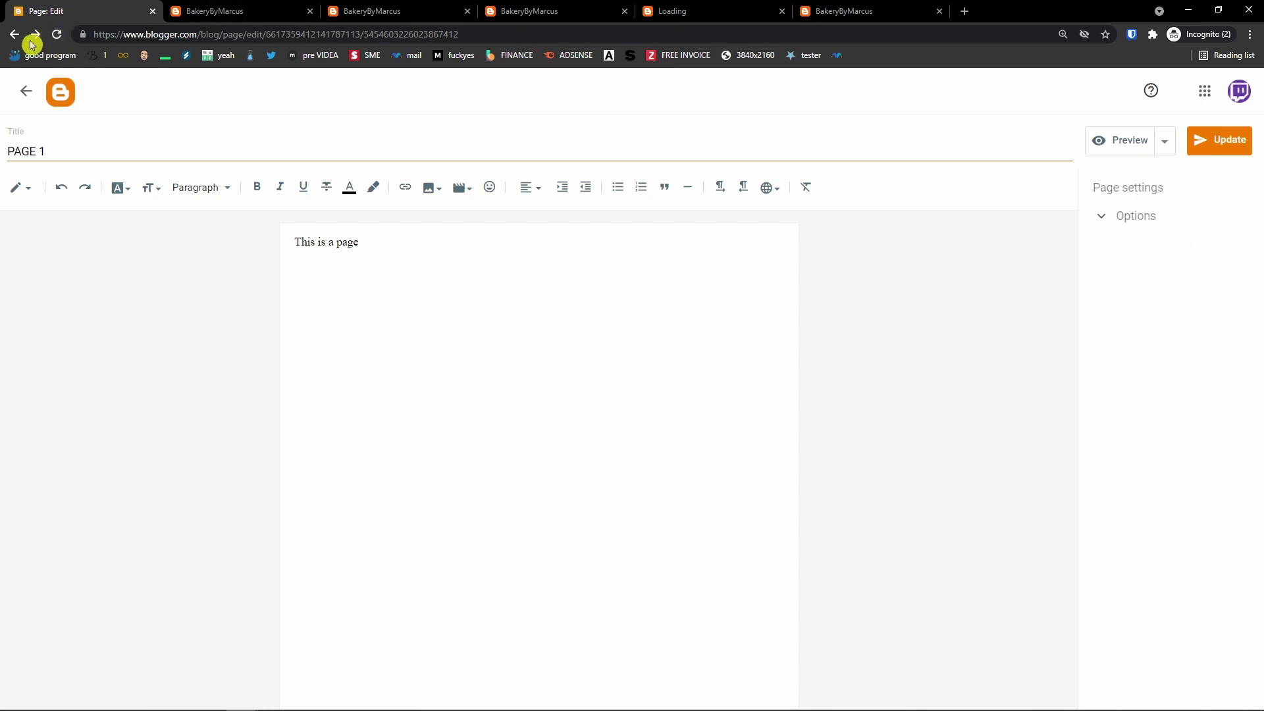
{"action": "left_click", "coordinate": [28, 93]}
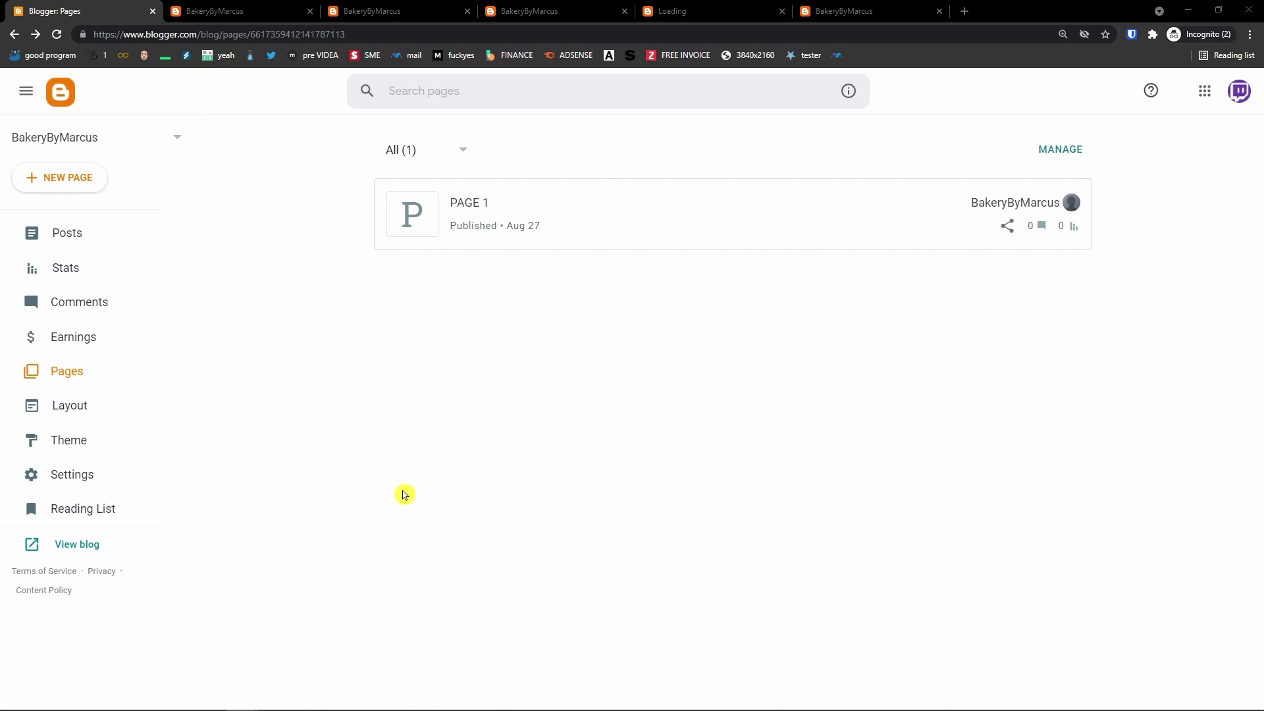
Browse the available blog themes and check the extra options for the current Contempo Light theme
{"action": "left_click", "coordinate": [135, 437]}
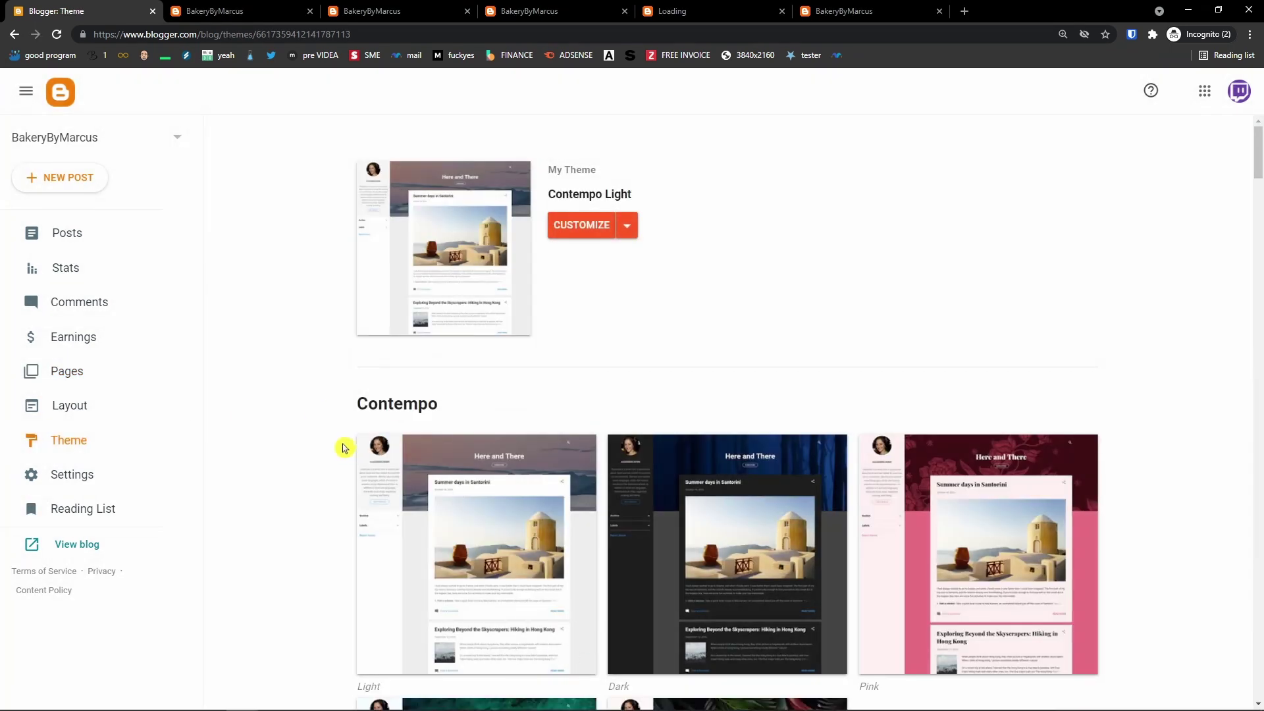
{"action": "scroll", "coordinate": [338, 446], "scroll_direction": "down", "scroll_amount": 2}
{"action": "scroll", "coordinate": [334, 445], "scroll_direction": "up", "scroll_amount": 2}
{"action": "scroll", "coordinate": [324, 444], "scroll_direction": "down", "scroll_amount": 9}
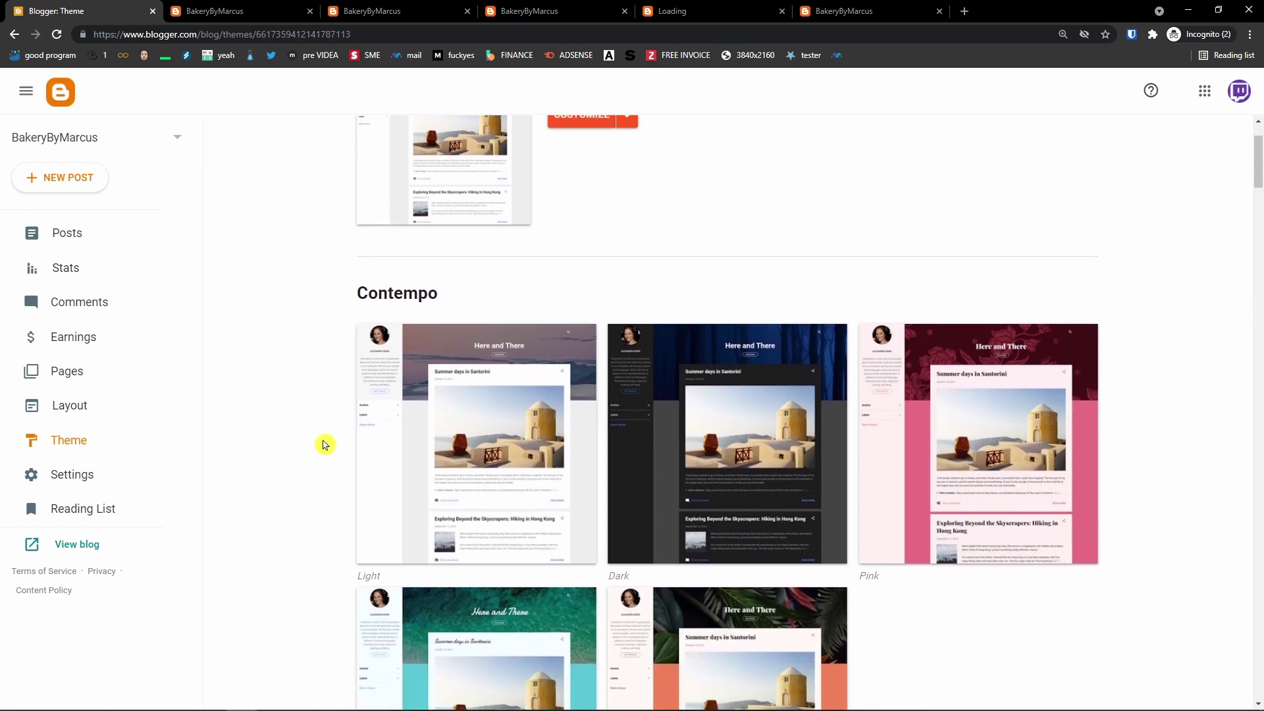
{"action": "scroll", "coordinate": [327, 443], "scroll_direction": "down", "scroll_amount": 14}
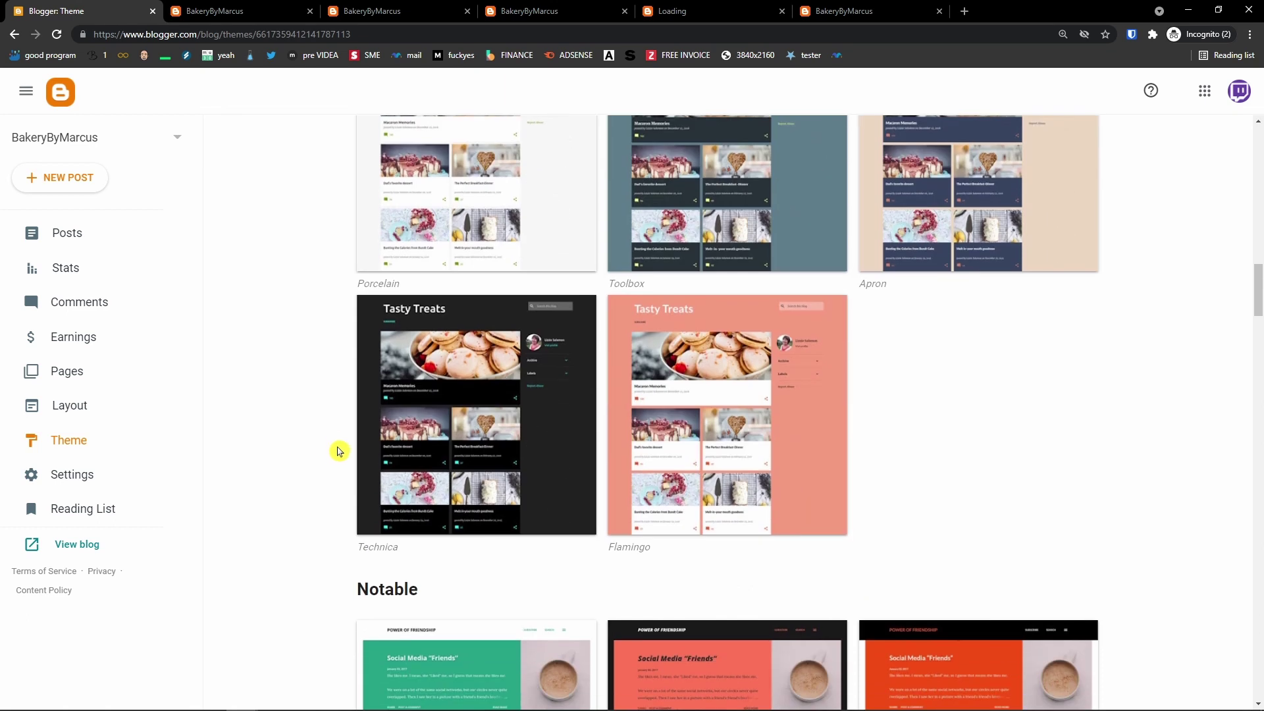
{"action": "scroll", "coordinate": [331, 440], "scroll_direction": "up", "scroll_amount": 20}
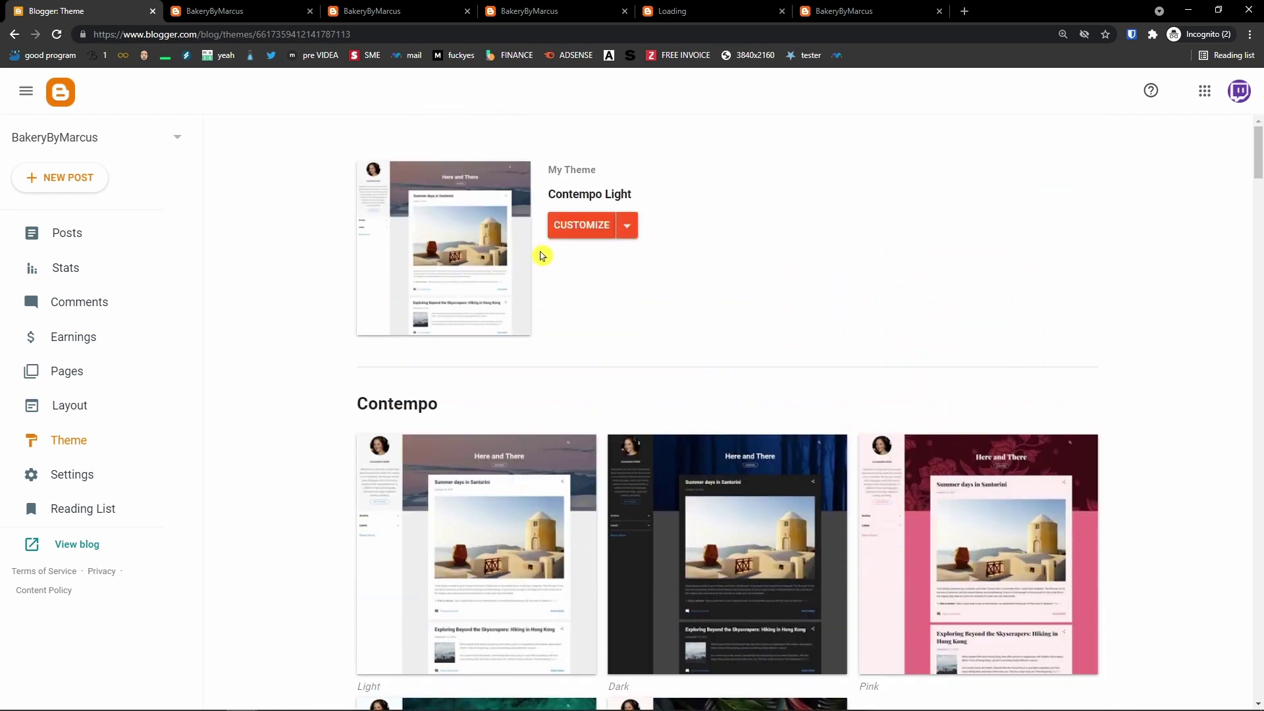
{"action": "left_click", "coordinate": [638, 230]}
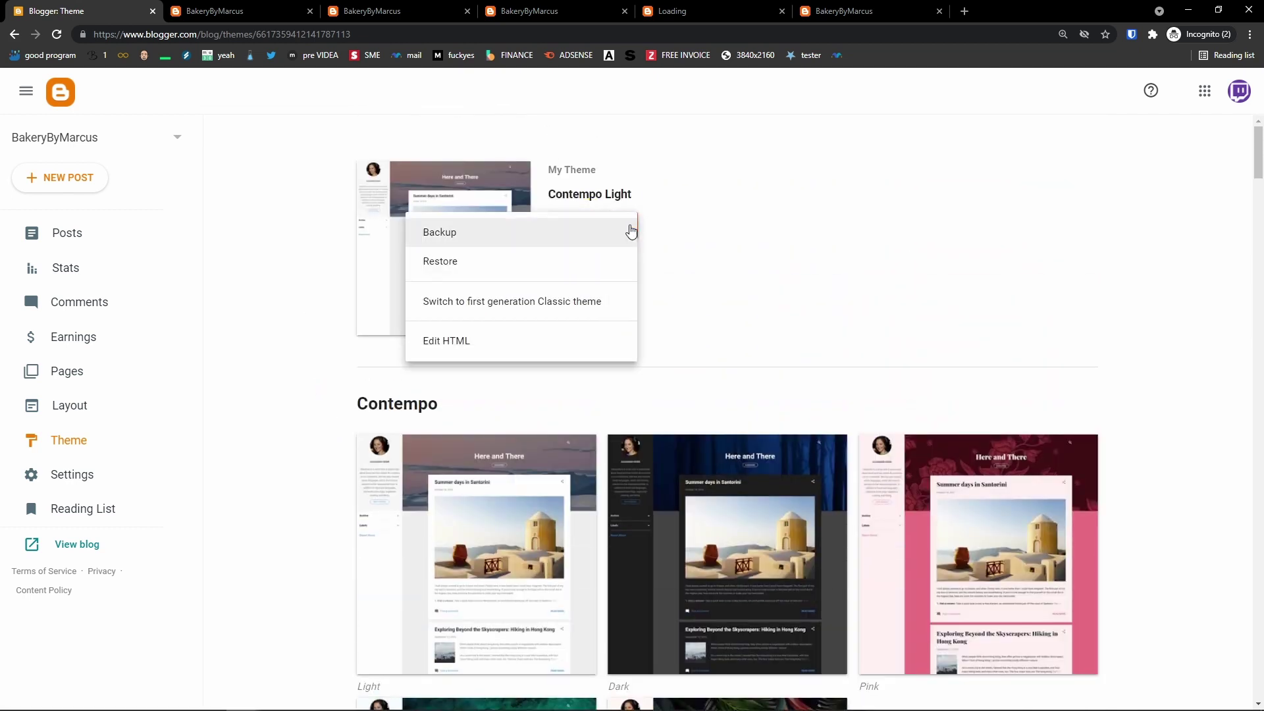
{"action": "left_click", "coordinate": [681, 285]}
Apply the Contempo Dark theme to the blog
{"action": "left_click", "coordinate": [702, 484]}
{"action": "scroll", "coordinate": [691, 480], "scroll_direction": "down", "scroll_amount": 4}
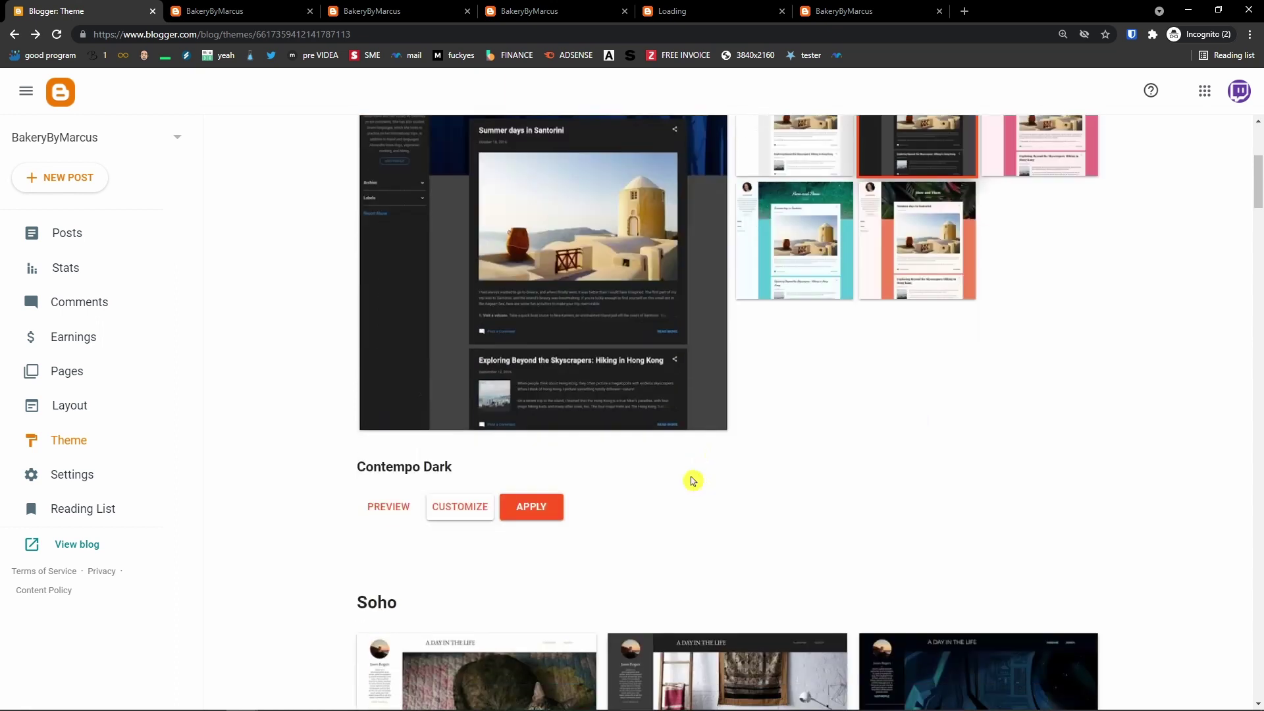
{"action": "left_click", "coordinate": [547, 518]}
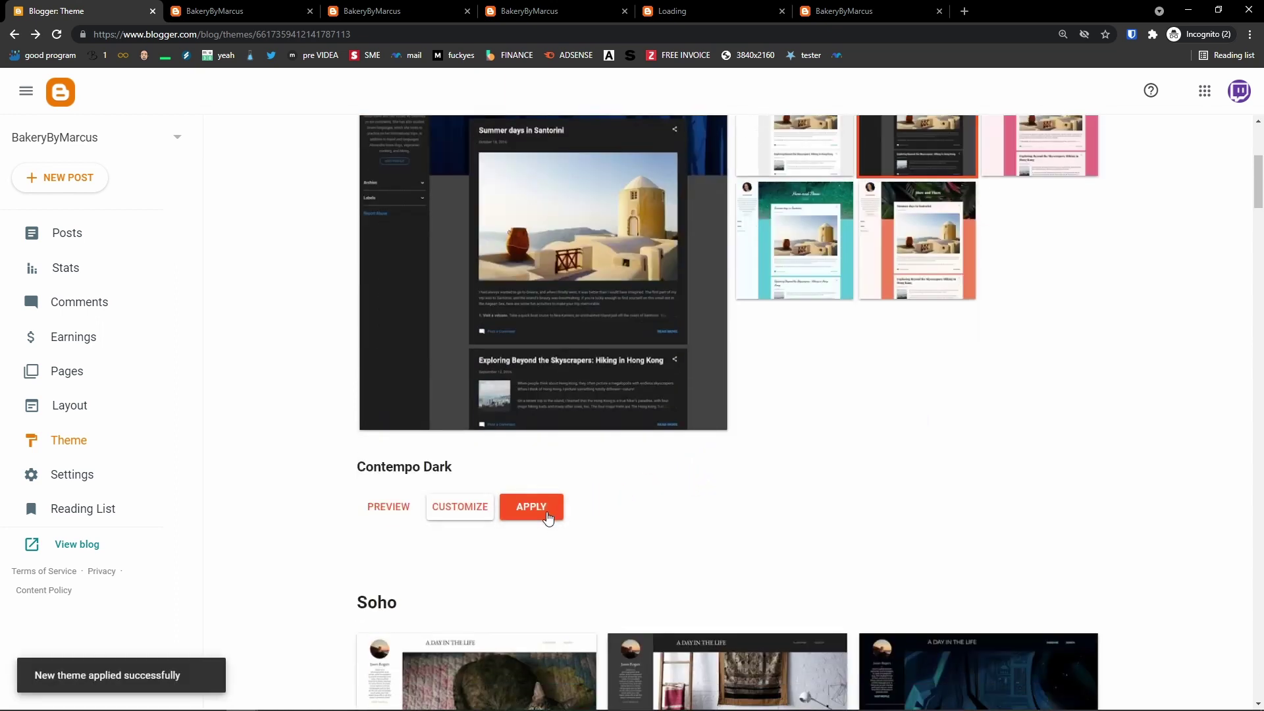
Apply the Soho Red theme to the blog and open it for customization
{"action": "scroll", "coordinate": [701, 473], "scroll_direction": "down", "scroll_amount": 4}
{"action": "scroll", "coordinate": [701, 473], "scroll_direction": "down", "scroll_amount": 3}
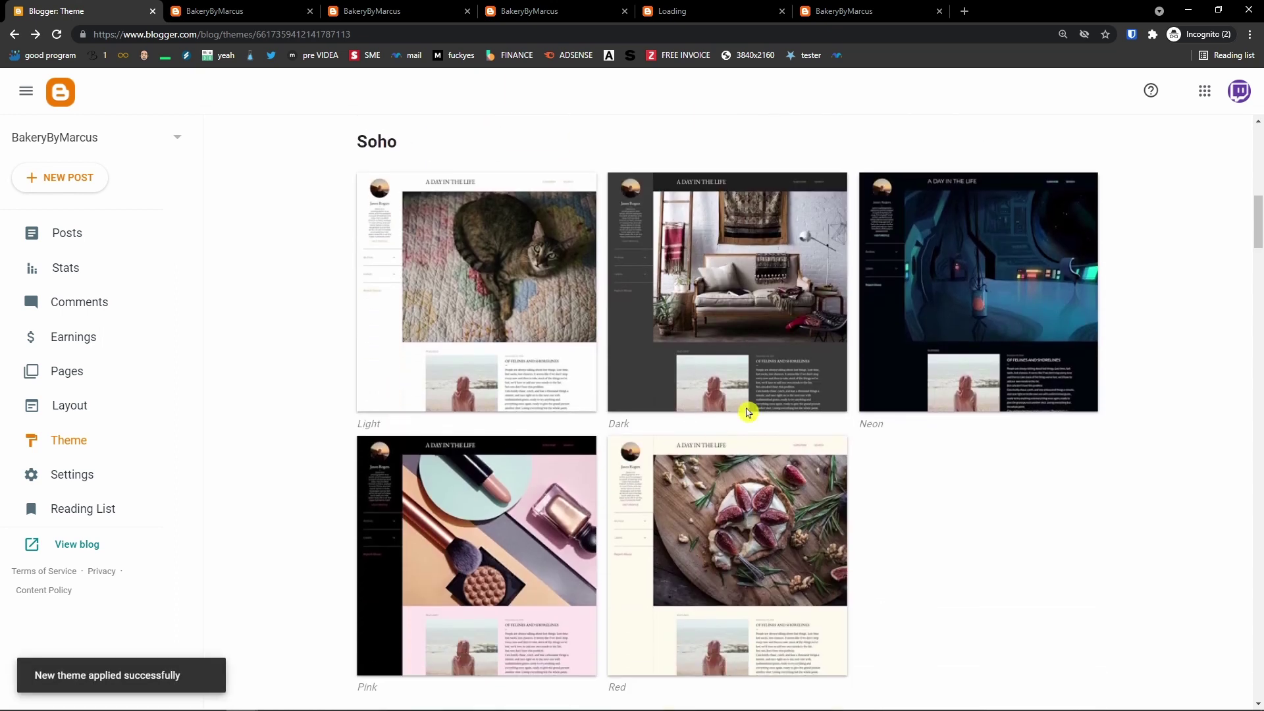
{"action": "left_click", "coordinate": [737, 497]}
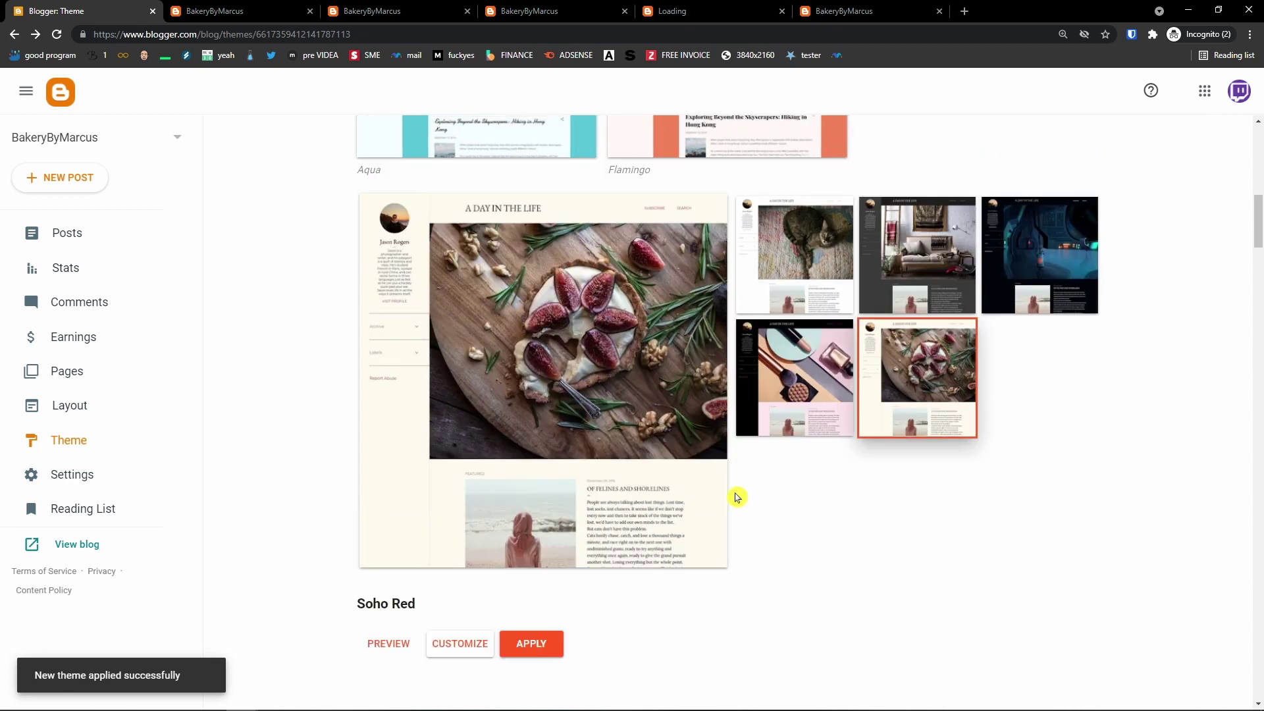
{"action": "left_click", "coordinate": [523, 643]}
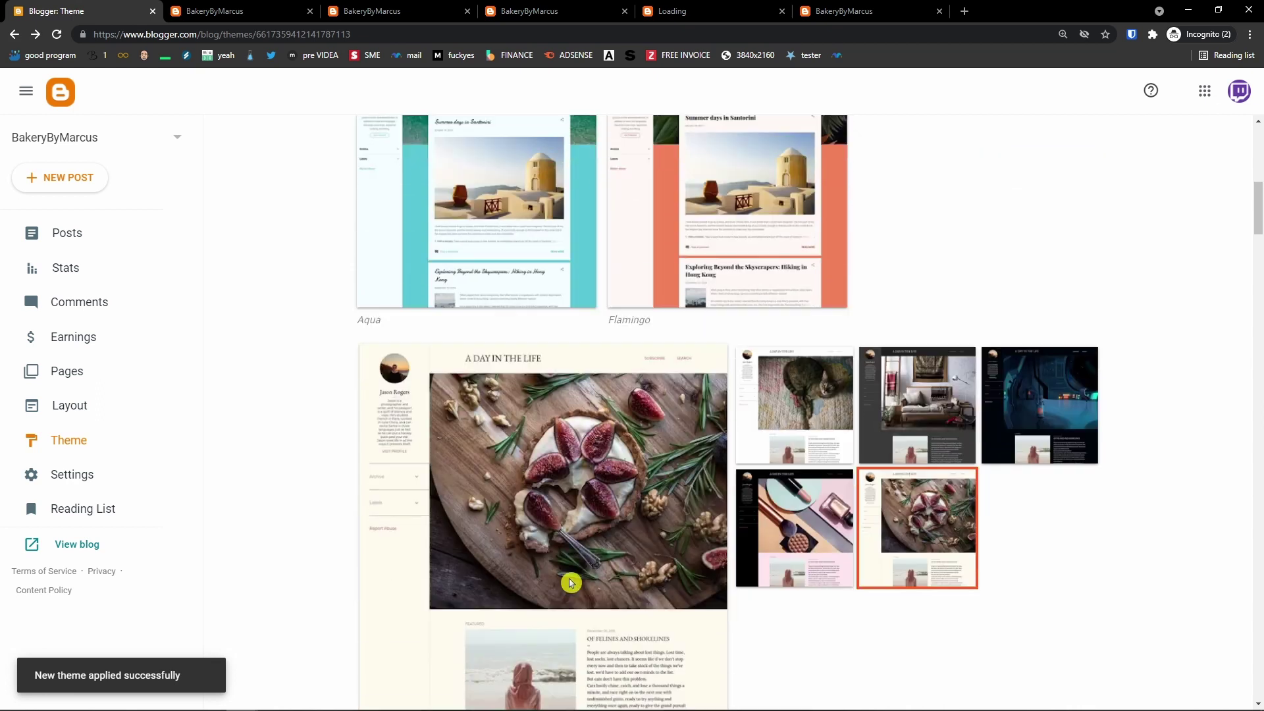
{"action": "scroll", "coordinate": [566, 586], "scroll_direction": "down", "scroll_amount": 4}
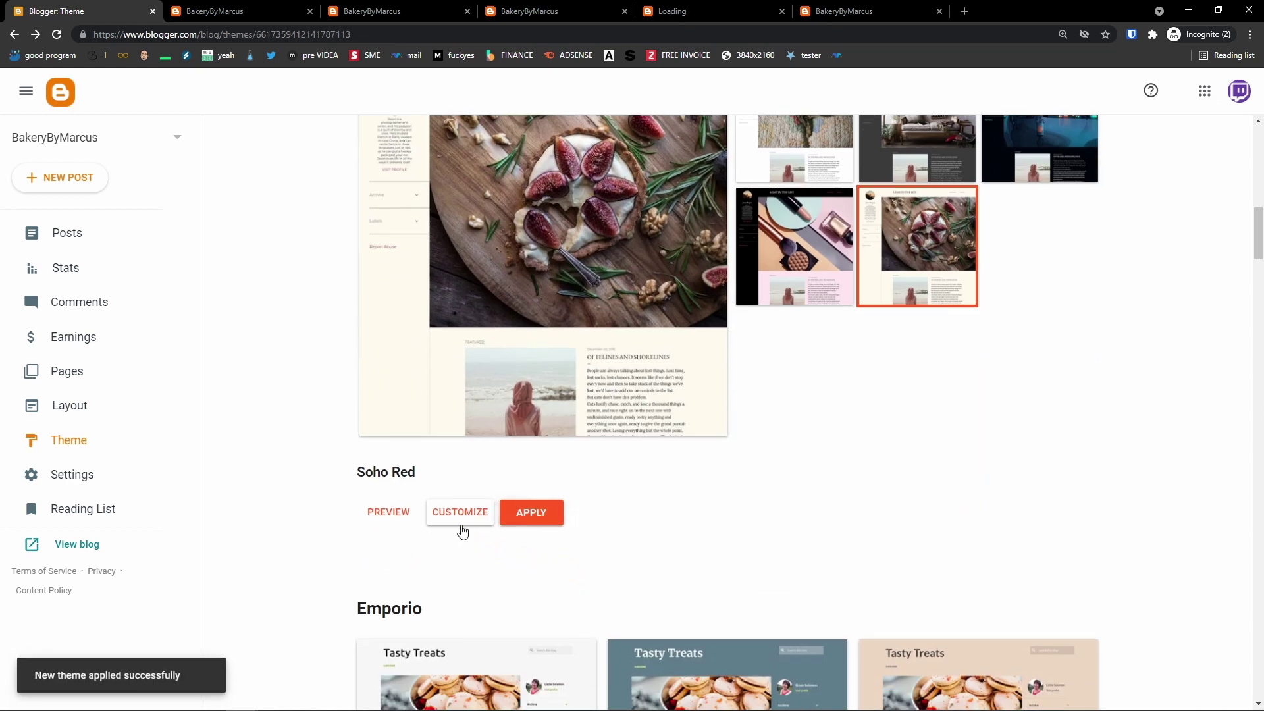
{"action": "left_click", "coordinate": [439, 522]}
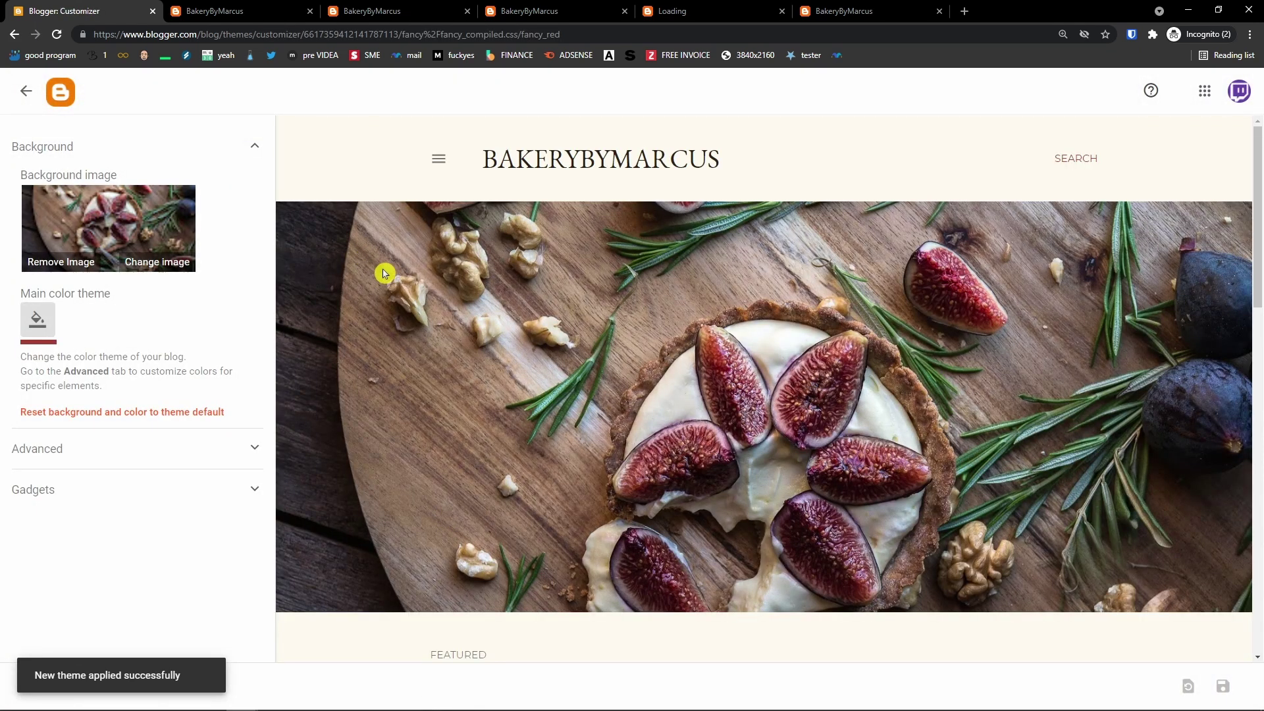
Upload the overhead baking-ingredients photo from the Desktop as the blog's background image
{"action": "scroll", "coordinate": [385, 273], "scroll_direction": "down", "scroll_amount": 4}
{"action": "scroll", "coordinate": [384, 272], "scroll_direction": "down", "scroll_amount": 8}
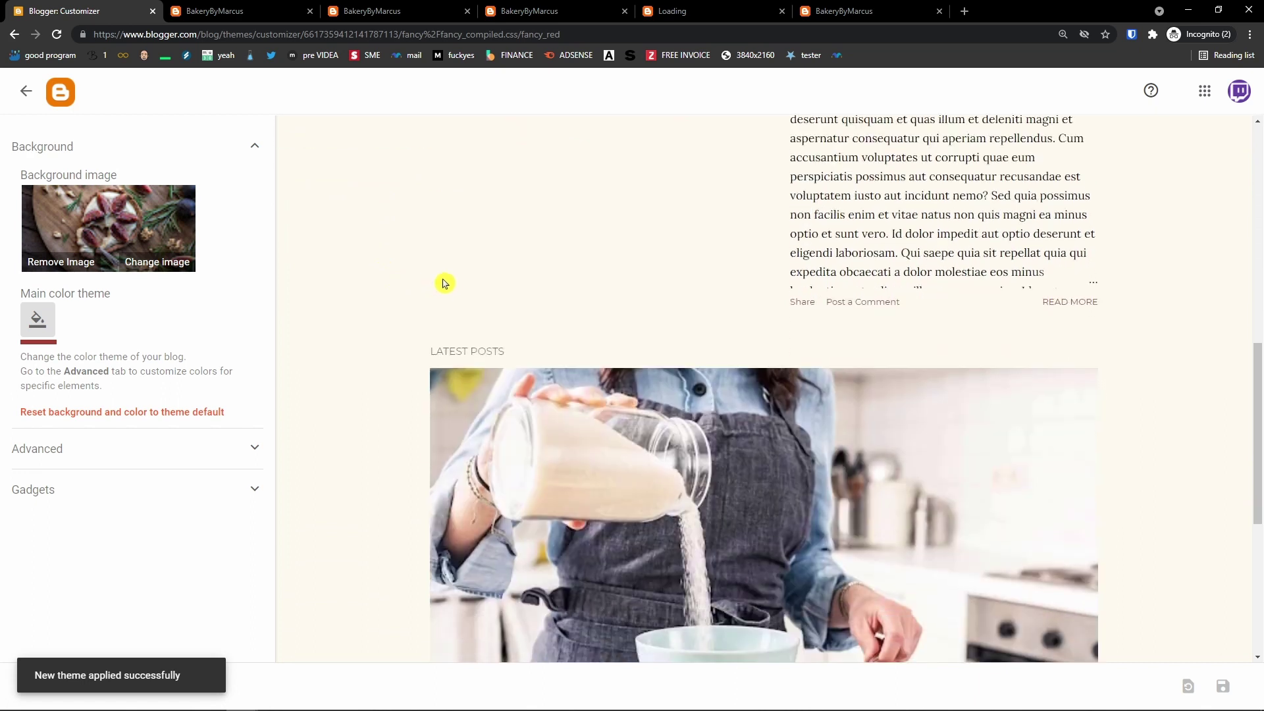
{"action": "scroll", "coordinate": [457, 277], "scroll_direction": "up", "scroll_amount": 5}
{"action": "scroll", "coordinate": [459, 281], "scroll_direction": "up", "scroll_amount": 6}
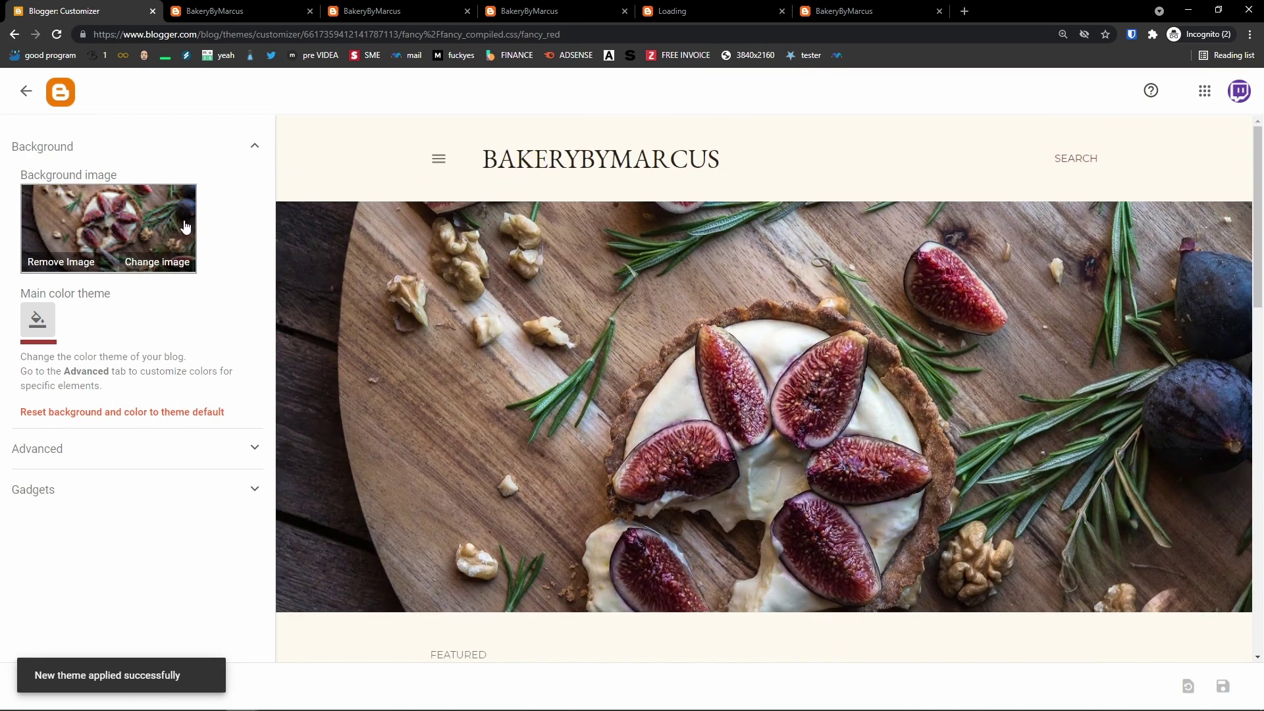
{"action": "left_click", "coordinate": [159, 263]}
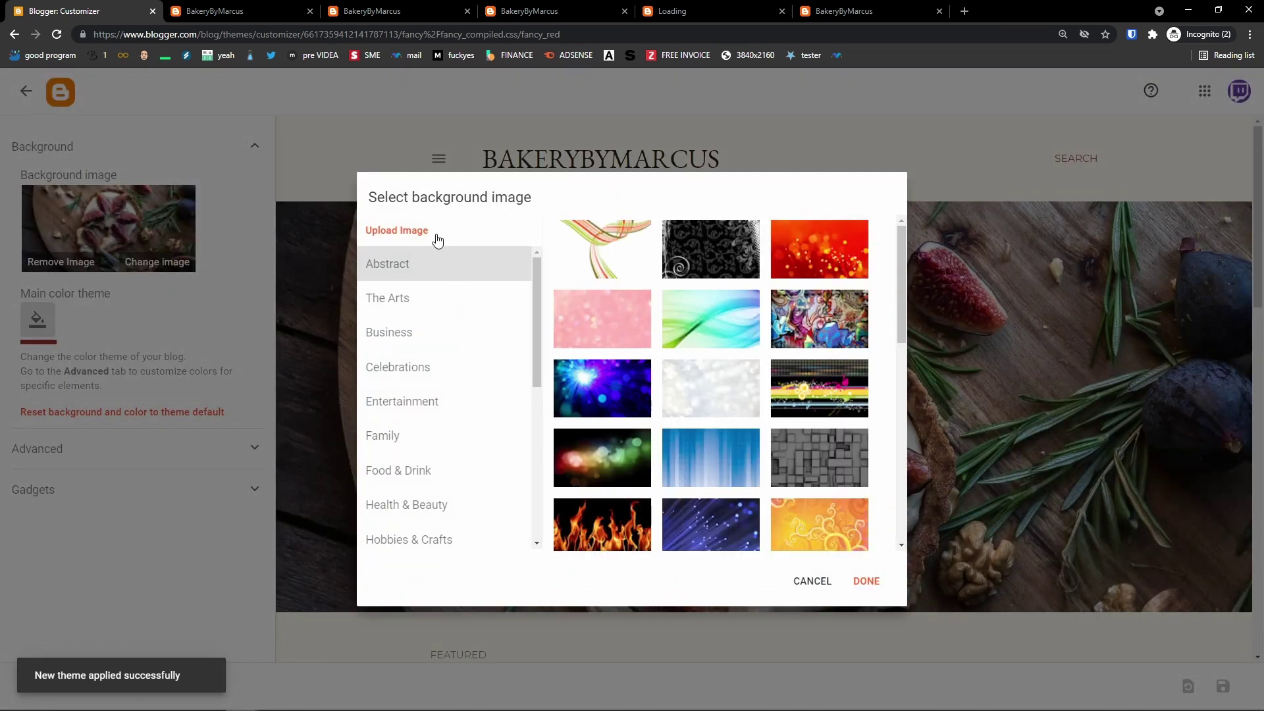
{"action": "left_click", "coordinate": [430, 233]}
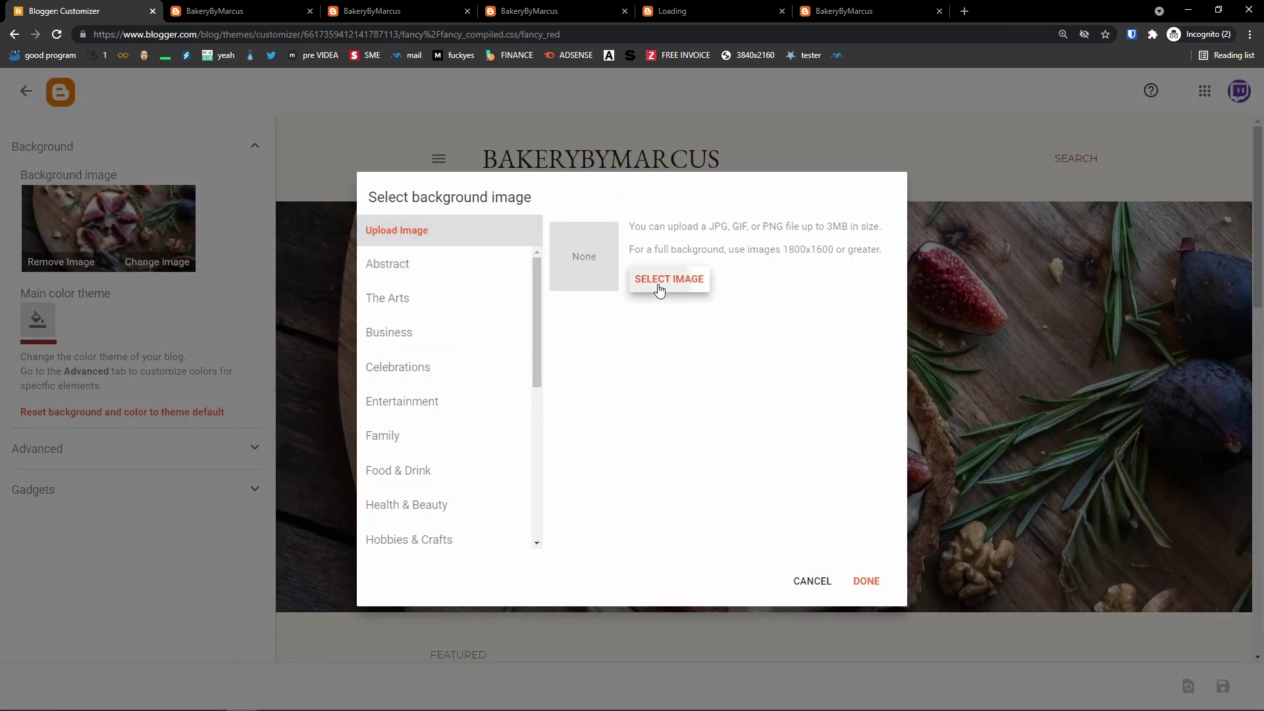
{"action": "left_click", "coordinate": [661, 285]}
{"action": "scroll", "coordinate": [329, 220], "scroll_direction": "down", "scroll_amount": 5}
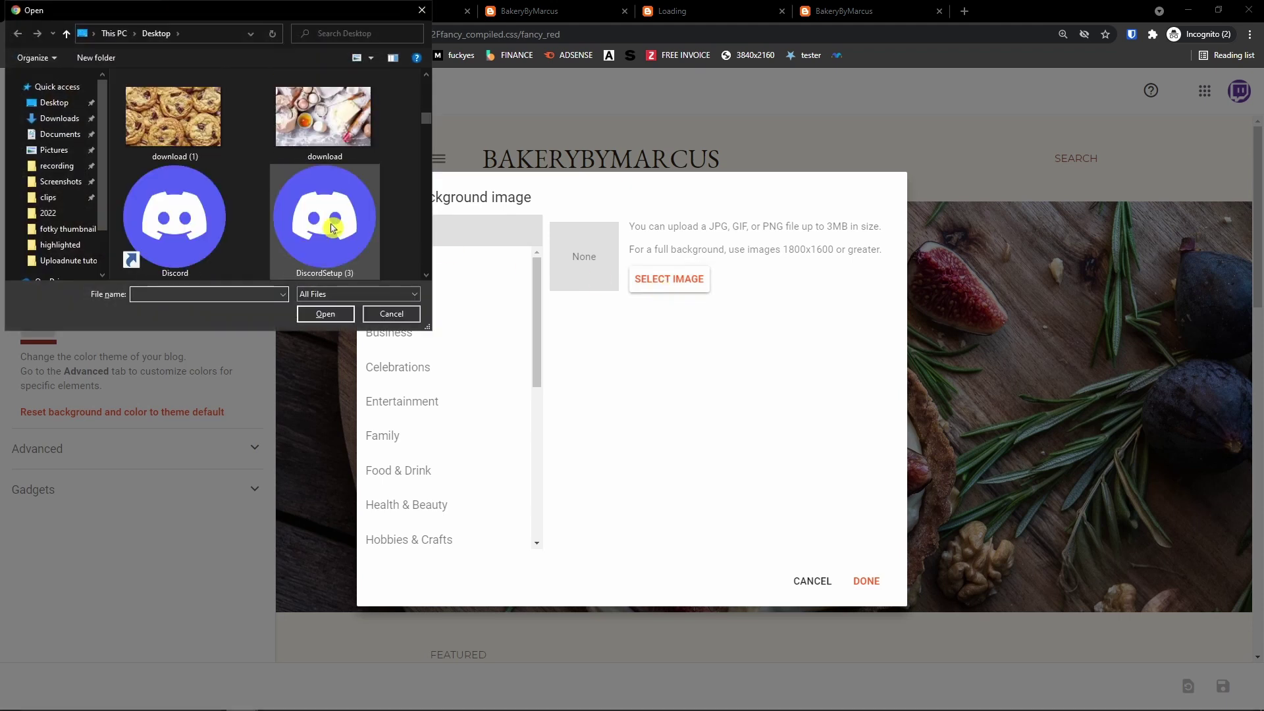
{"action": "scroll", "coordinate": [266, 247], "scroll_direction": "up", "scroll_amount": 3}
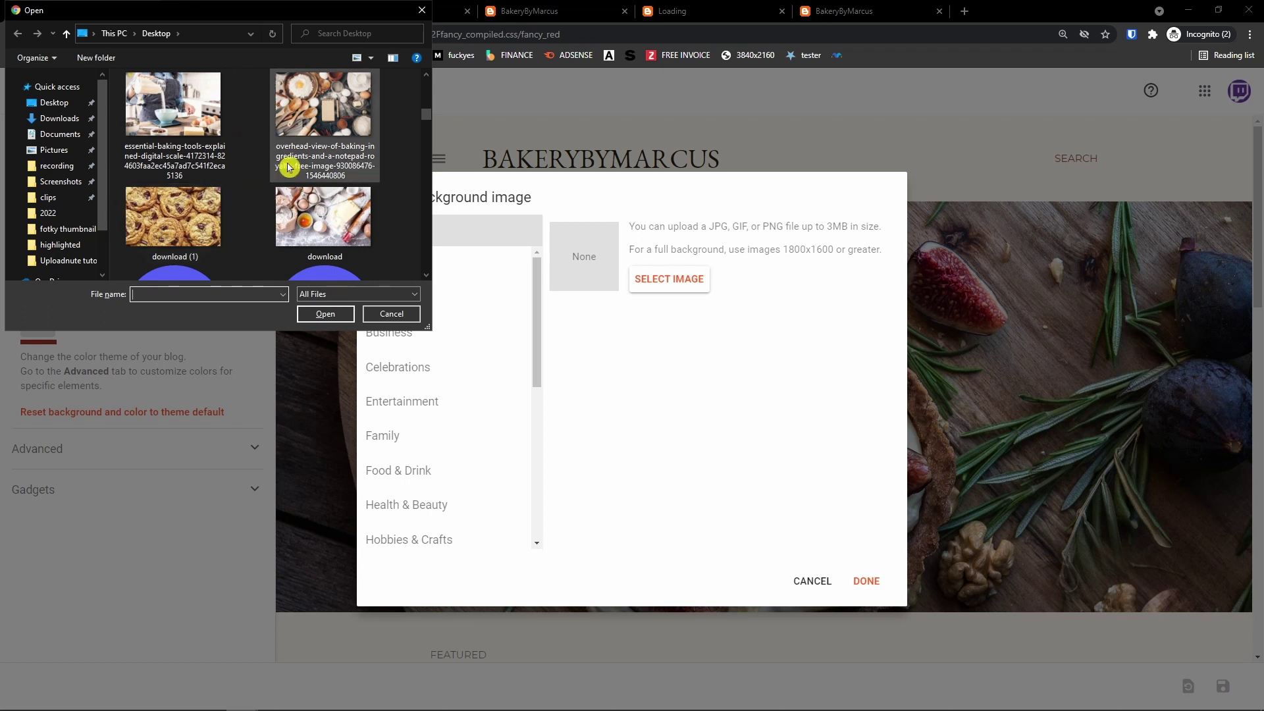
{"action": "double_click", "coordinate": [328, 148]}
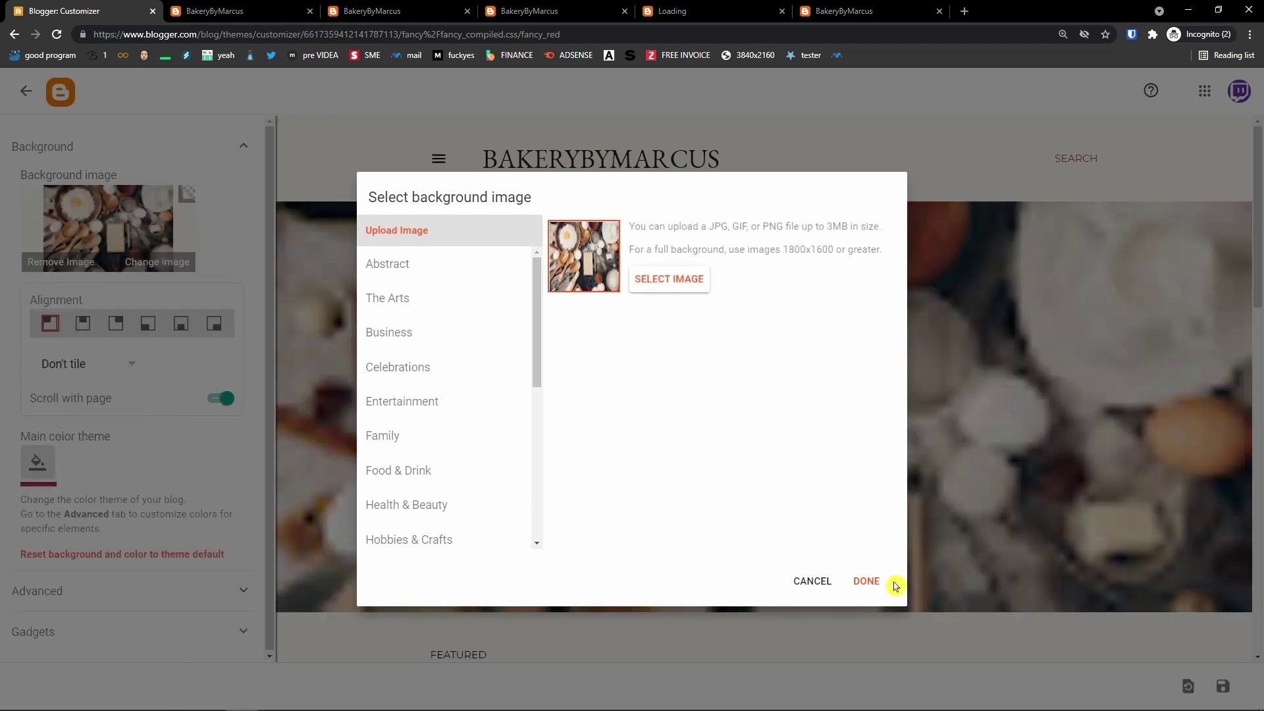
{"action": "left_click", "coordinate": [868, 583]}
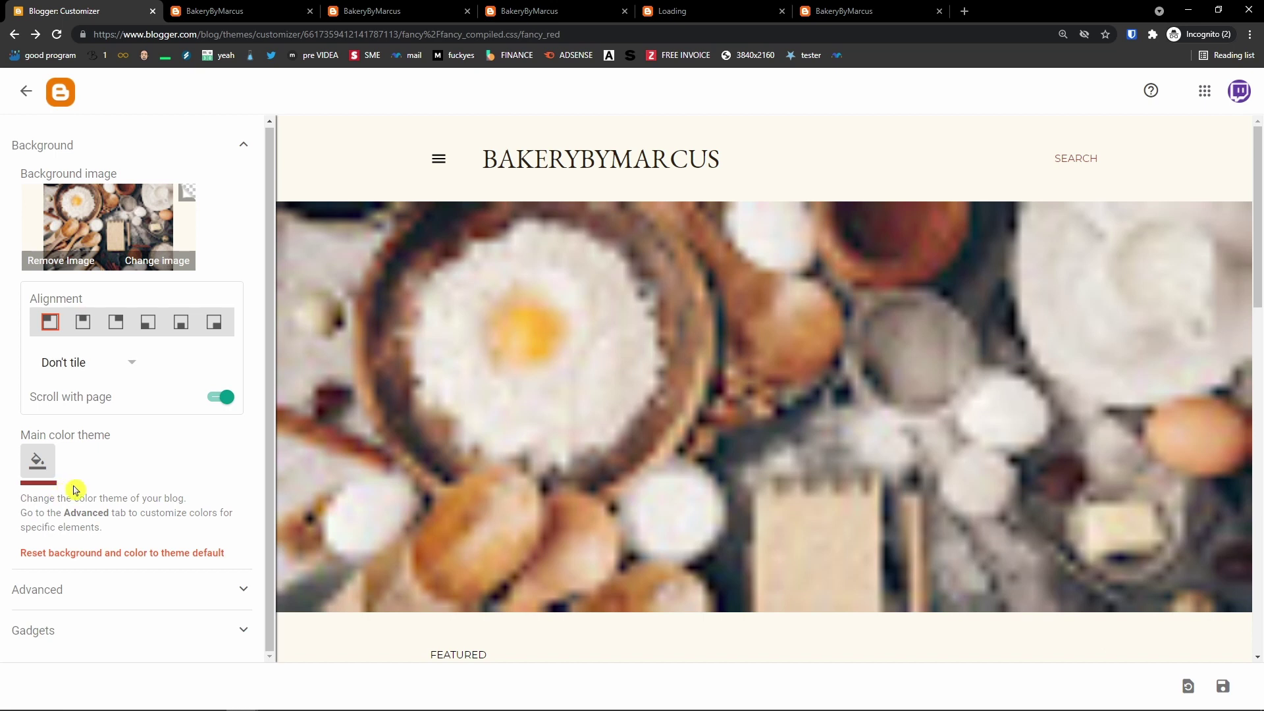
Review the advanced body settings for background color and title fonts alongside the blog preview
{"action": "left_click", "coordinate": [245, 593]}
{"action": "scroll", "coordinate": [381, 535], "scroll_direction": "down", "scroll_amount": 3}
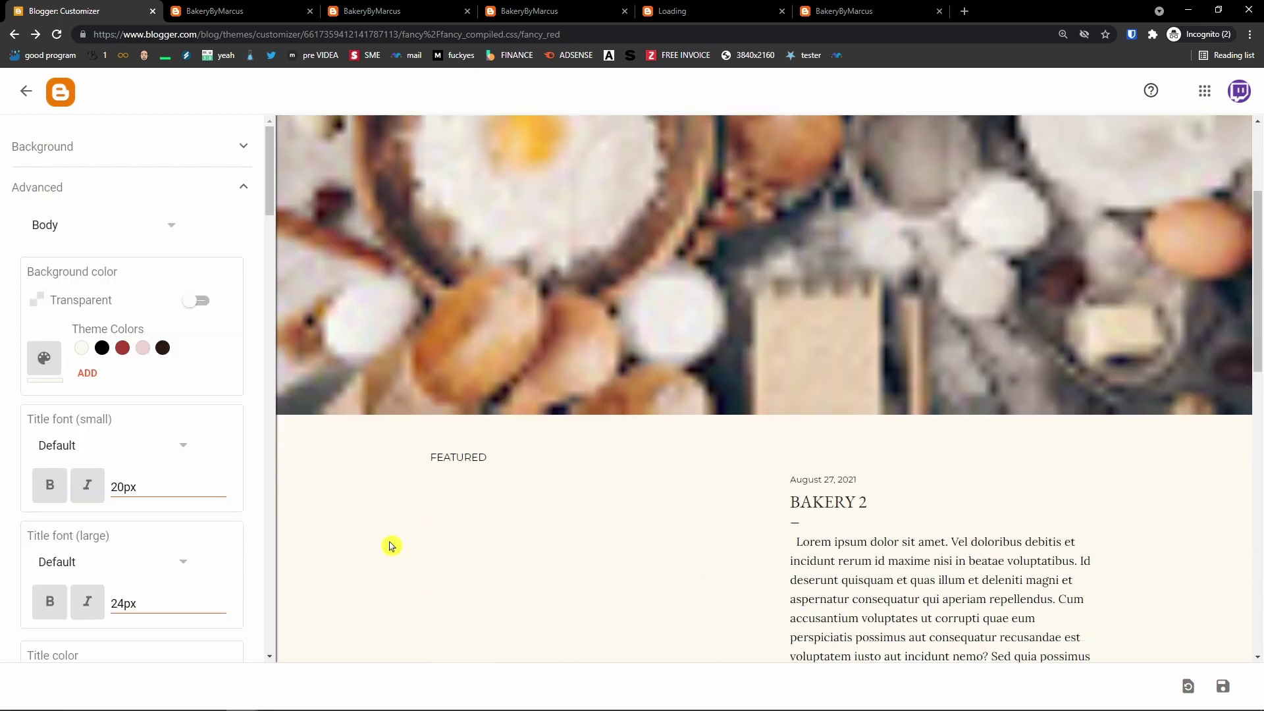
{"action": "scroll", "coordinate": [189, 485], "scroll_direction": "down", "scroll_amount": 2}
{"action": "scroll", "coordinate": [454, 561], "scroll_direction": "up", "scroll_amount": 3}
{"action": "scroll", "coordinate": [451, 564], "scroll_direction": "down", "scroll_amount": 5}
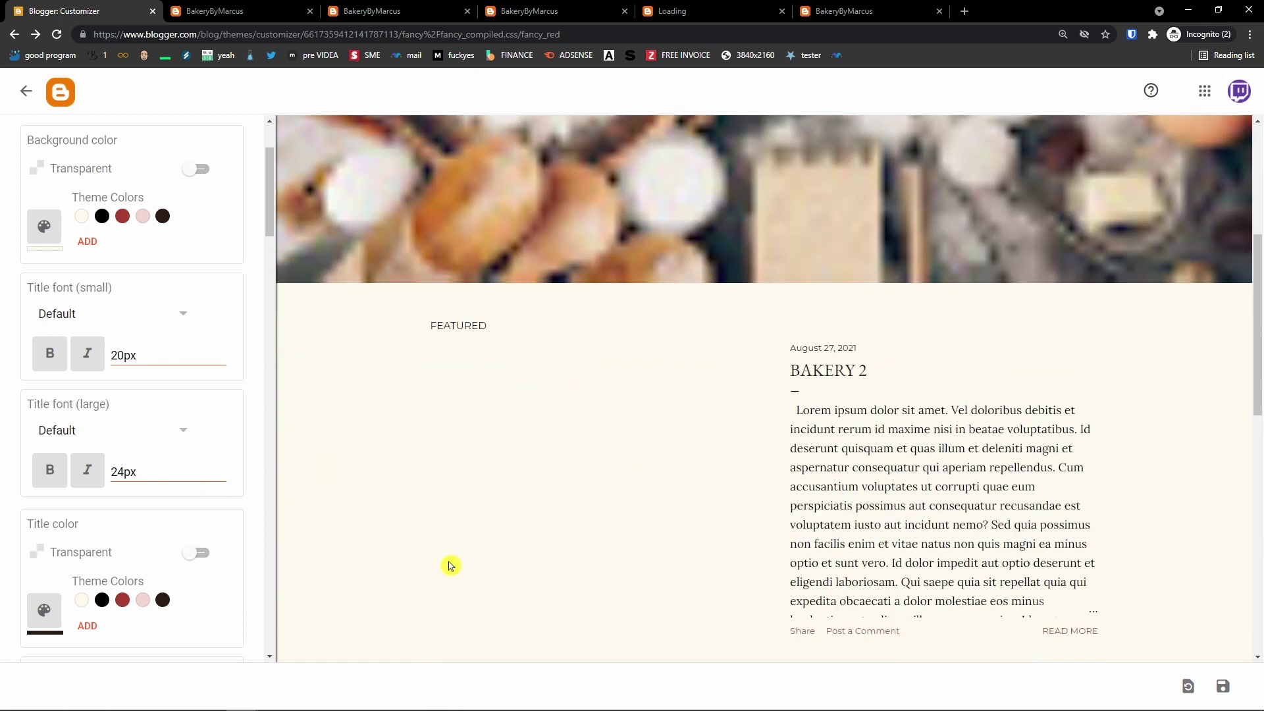
{"action": "scroll", "coordinate": [101, 502], "scroll_direction": "up", "scroll_amount": 1}
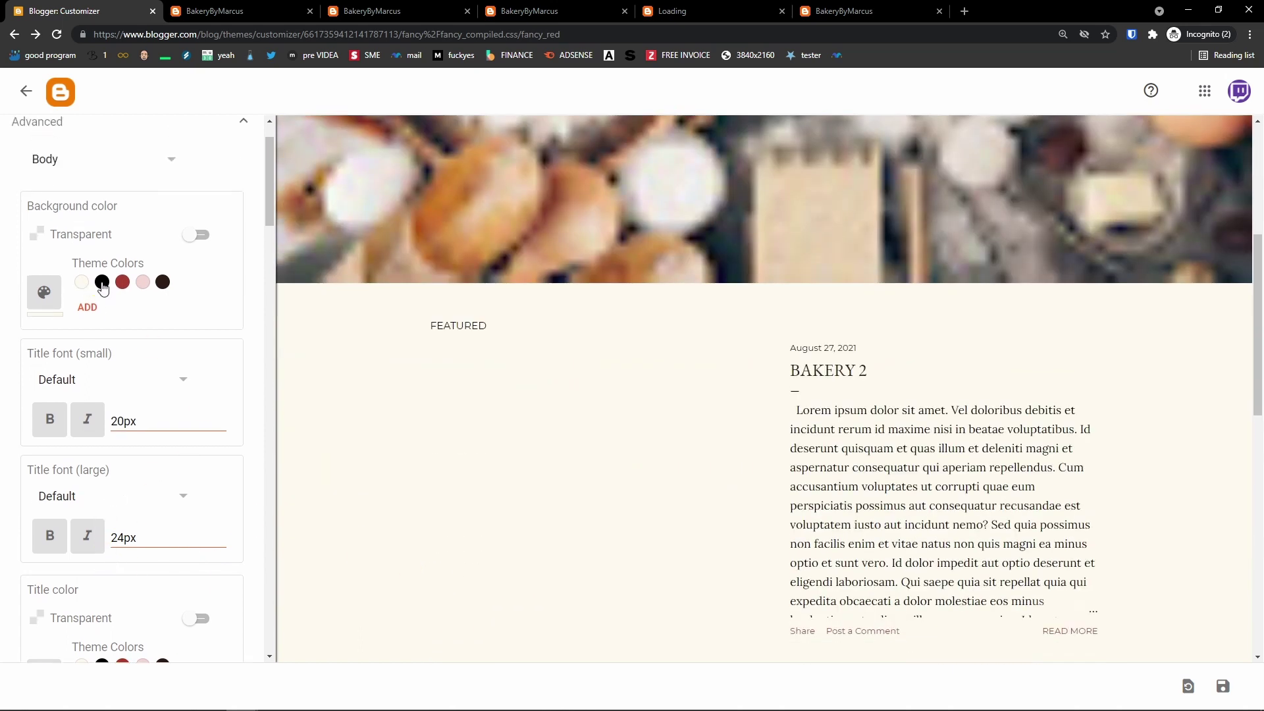
{"action": "scroll", "coordinate": [105, 289], "scroll_direction": "up", "scroll_amount": 1}
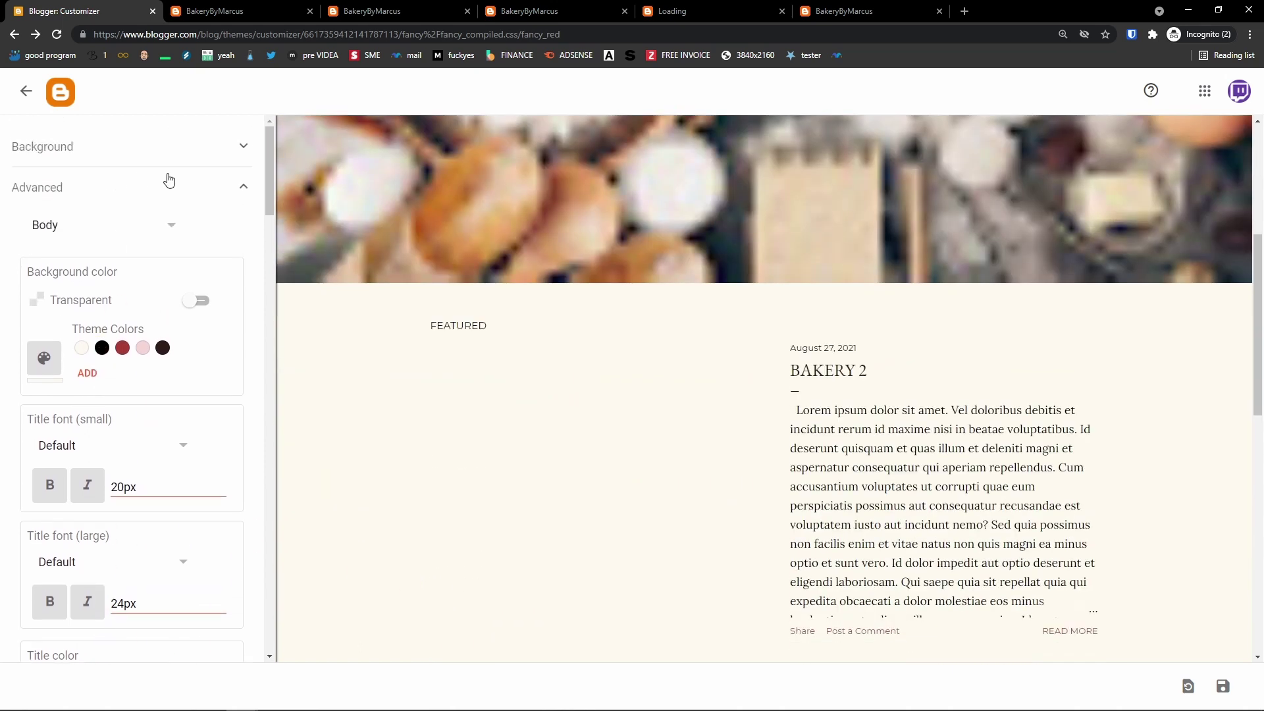
{"action": "left_click", "coordinate": [140, 367]}
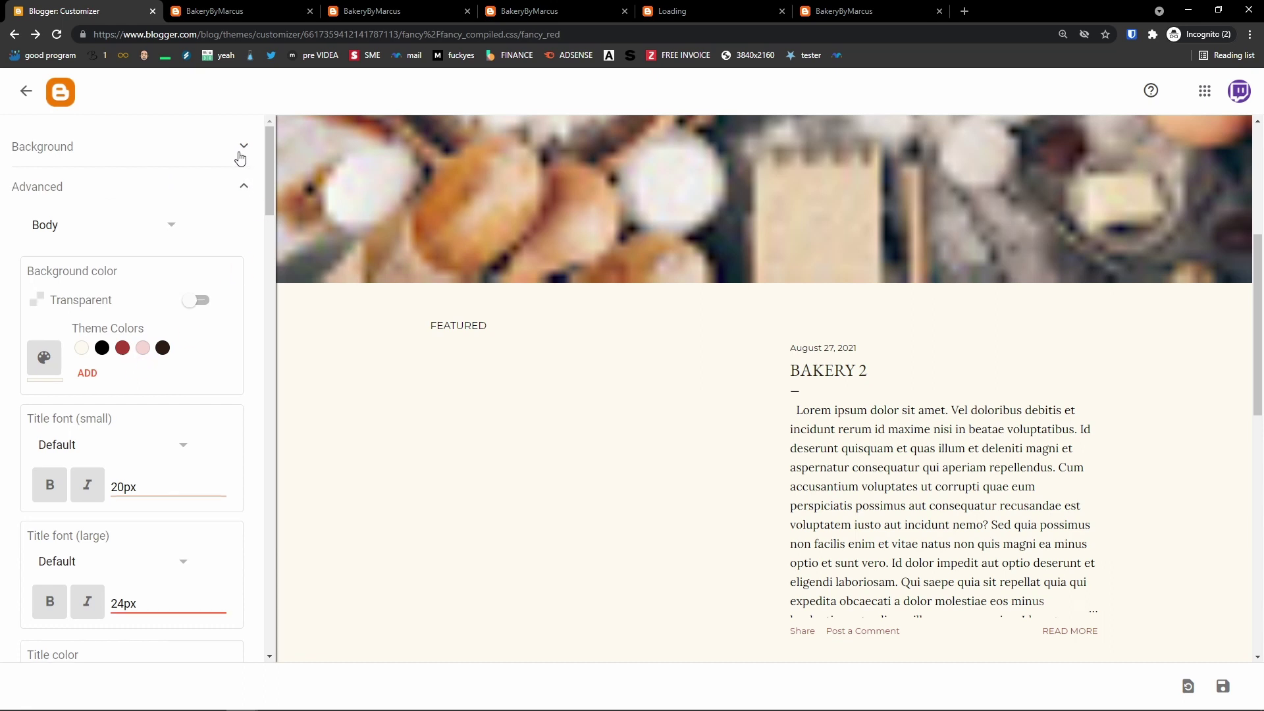
Replace the background image with the pretzel photo from the Food & Drink category
{"action": "left_click", "coordinate": [145, 264]}
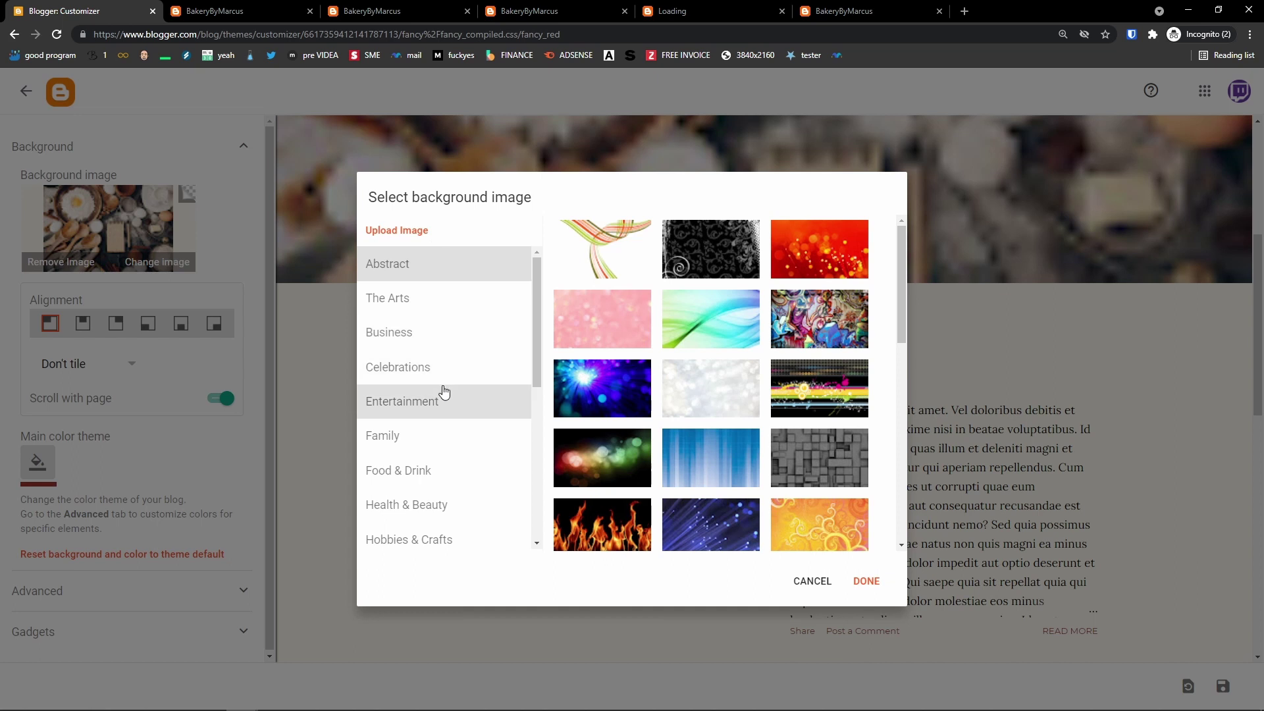
{"action": "scroll", "coordinate": [444, 389], "scroll_direction": "down", "scroll_amount": 2}
{"action": "left_click", "coordinate": [456, 350]}
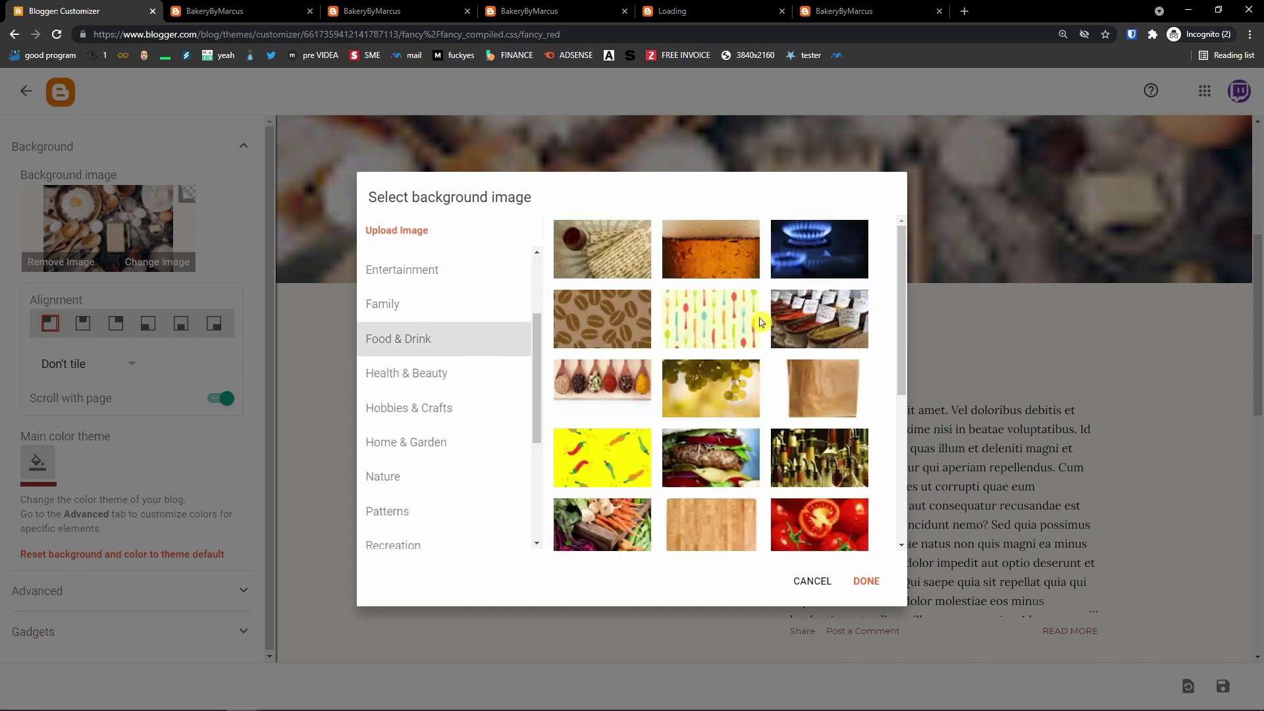
{"action": "left_click", "coordinate": [850, 335]}
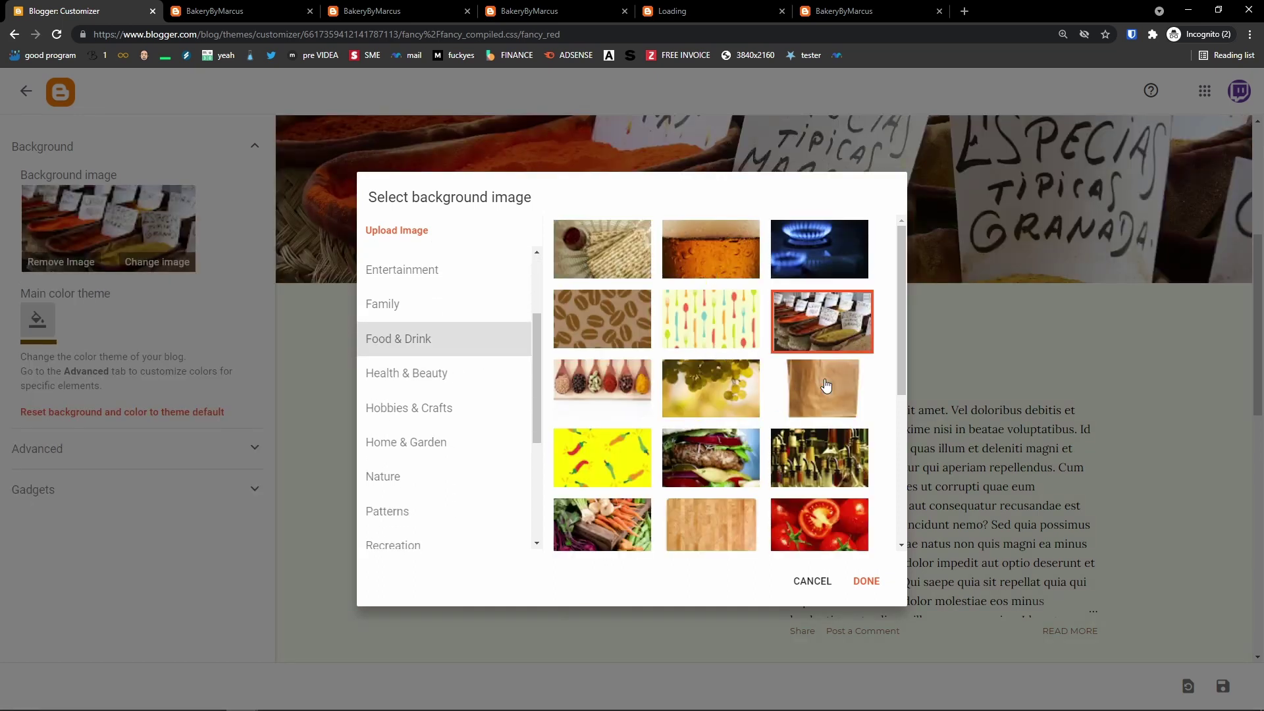
{"action": "scroll", "coordinate": [630, 449], "scroll_direction": "down", "scroll_amount": 4}
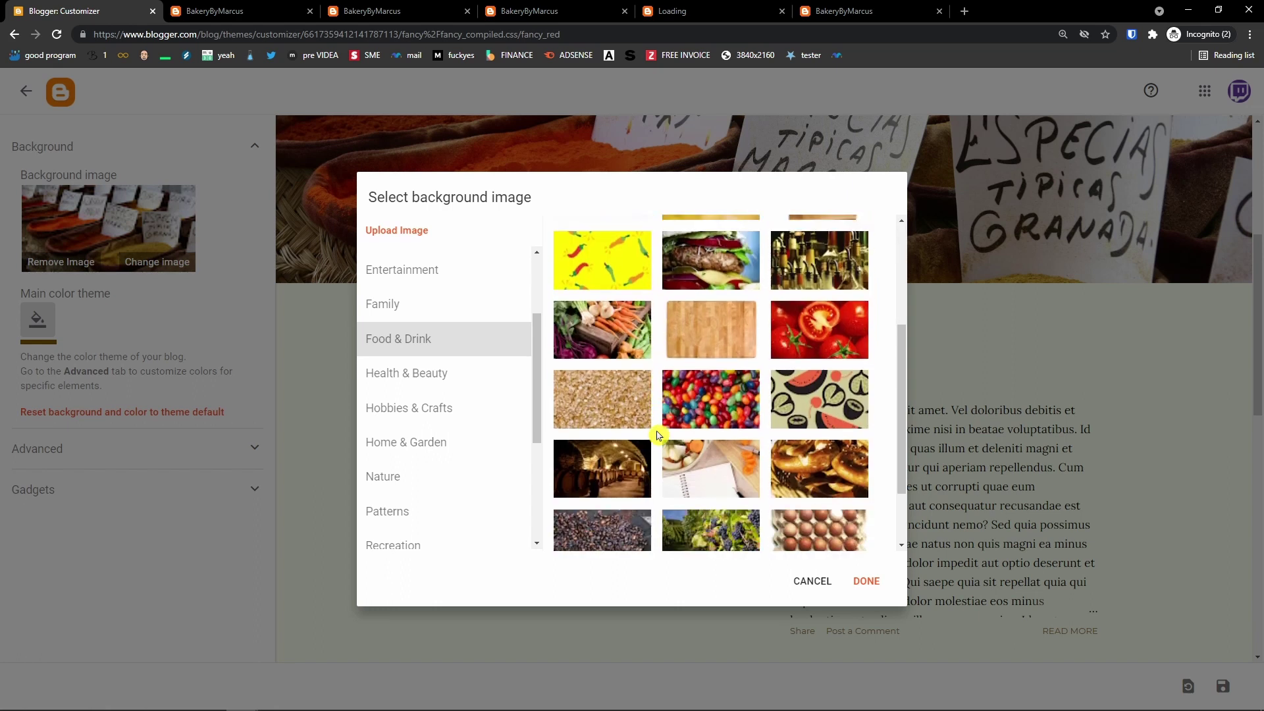
{"action": "left_click", "coordinate": [818, 403]}
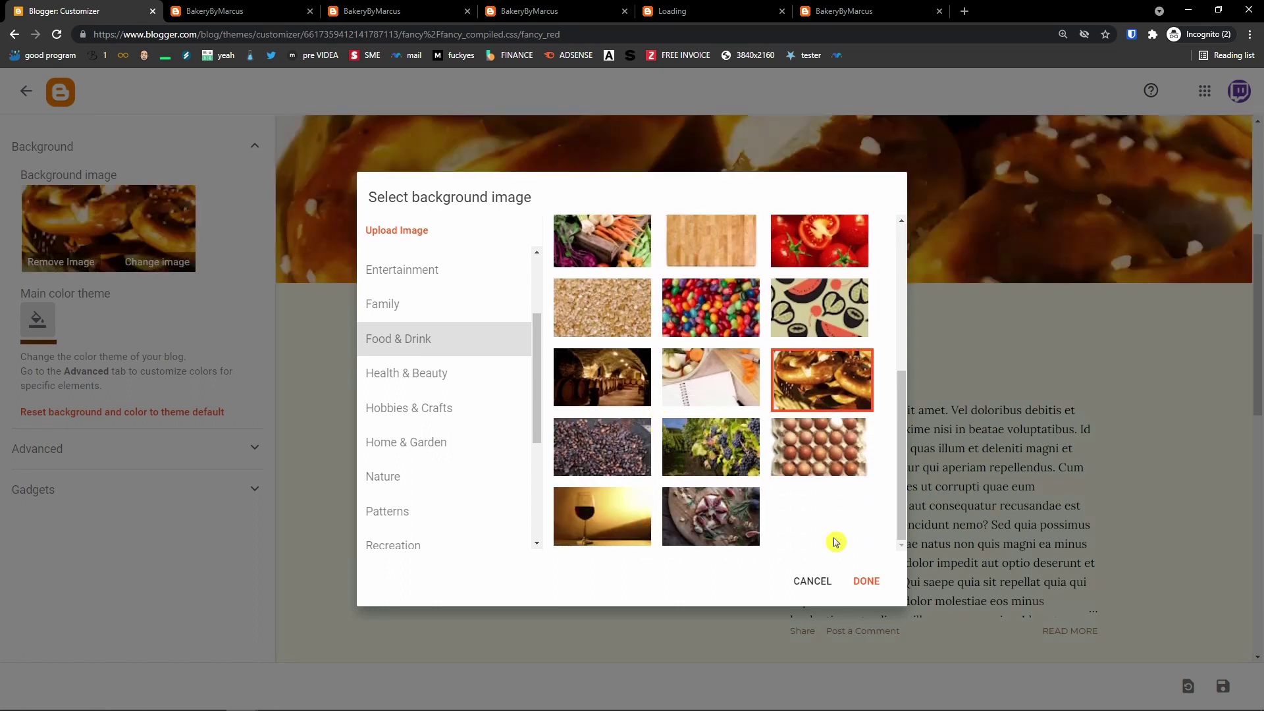
{"action": "left_click", "coordinate": [881, 582]}
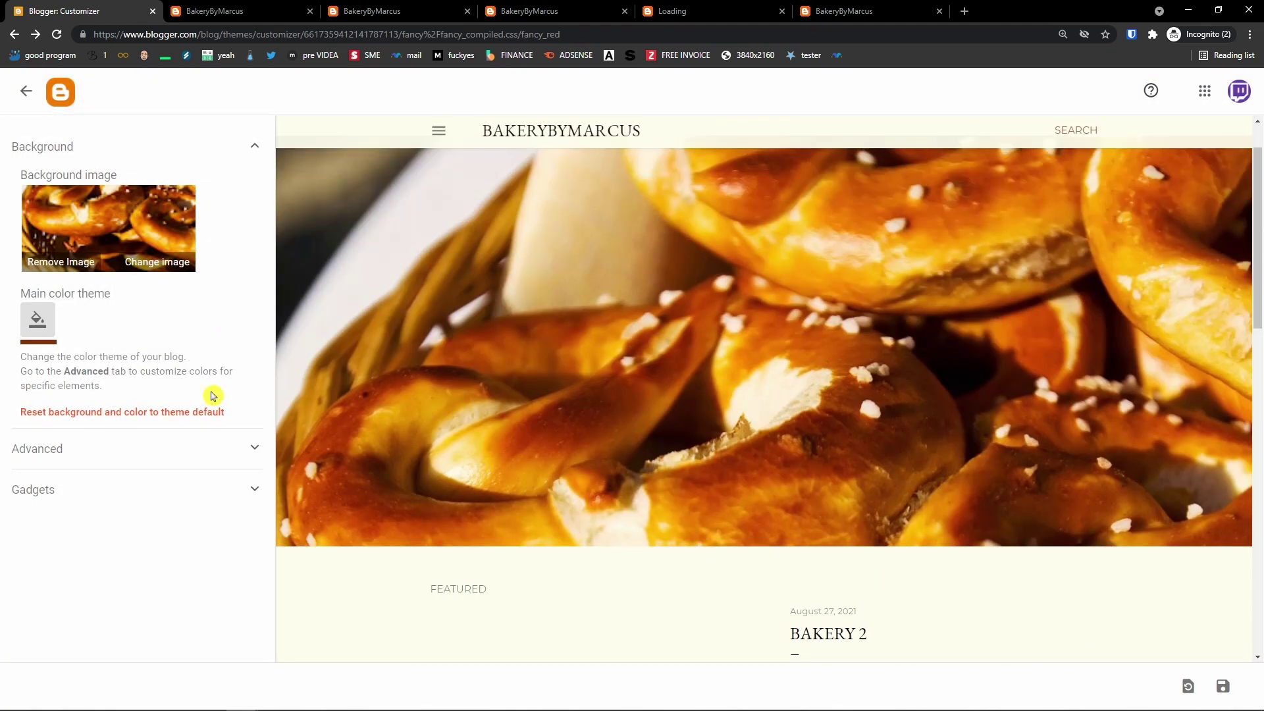
Set the title color in the advanced body settings to amber yellow from the color palette
{"action": "left_click", "coordinate": [257, 451]}
{"action": "scroll", "coordinate": [198, 593], "scroll_direction": "down", "scroll_amount": 4}
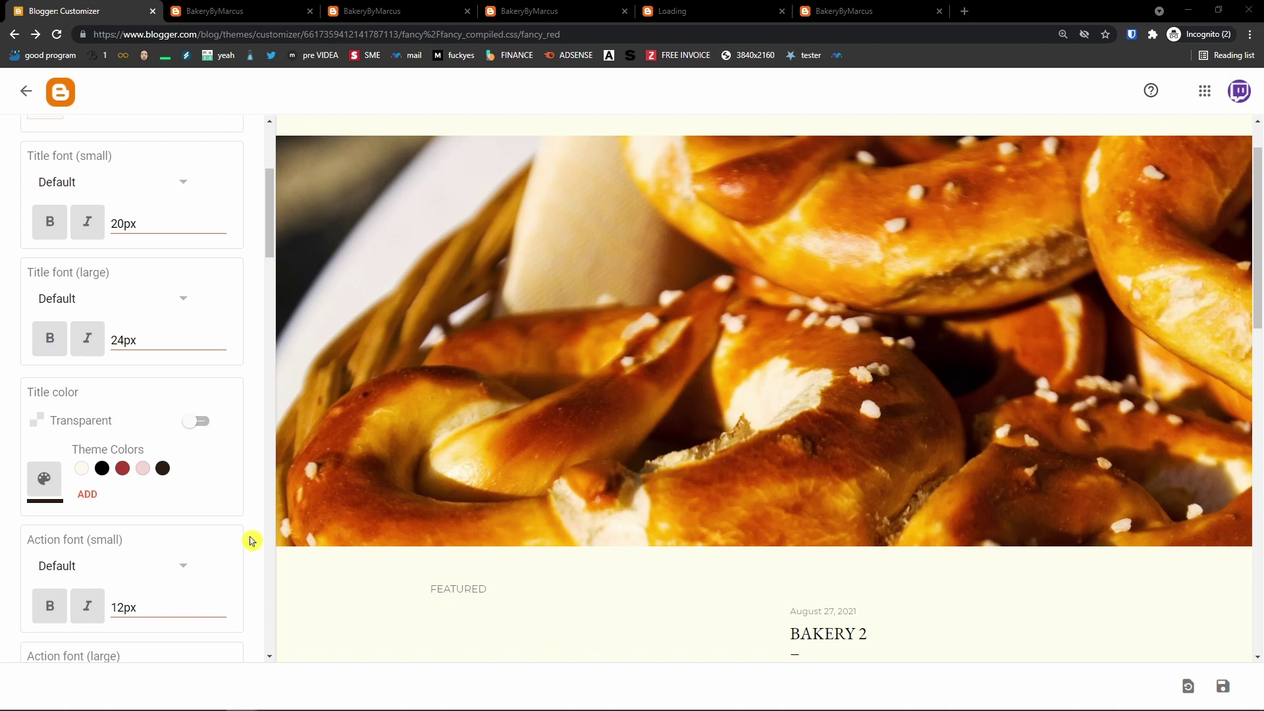
{"action": "scroll", "coordinate": [198, 472], "scroll_direction": "down", "scroll_amount": 1}
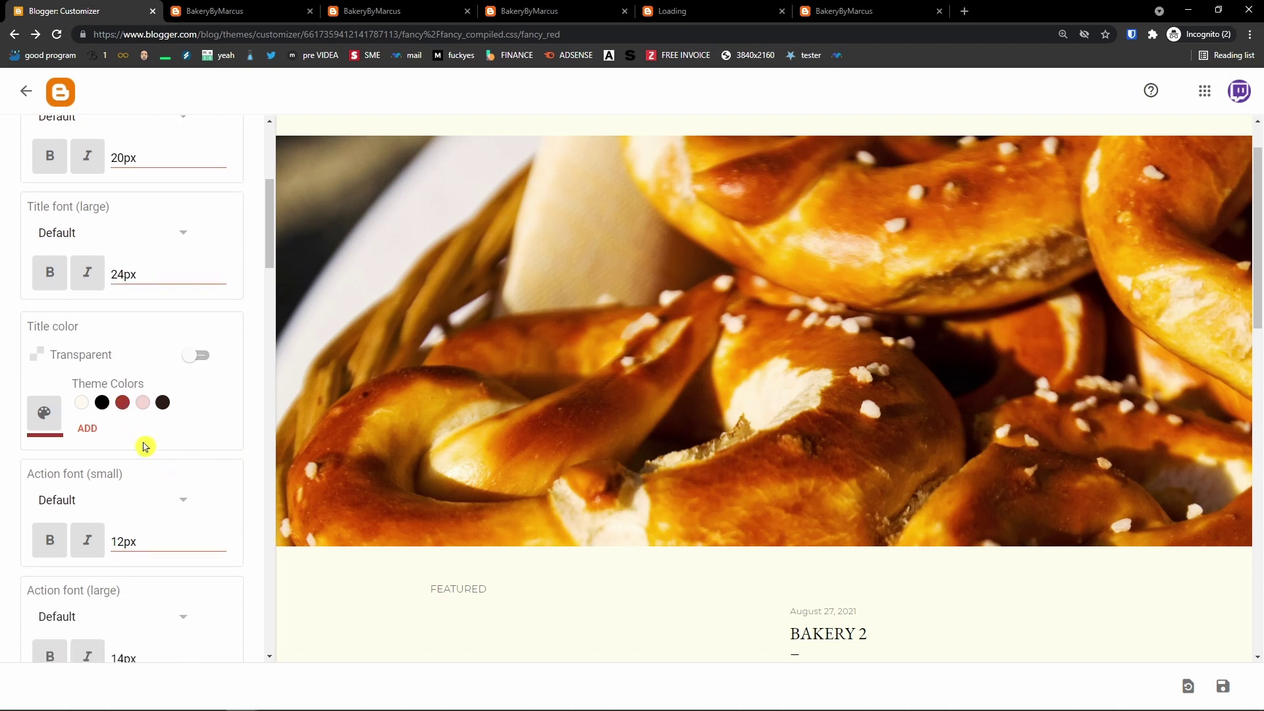
{"action": "left_click", "coordinate": [88, 430]}
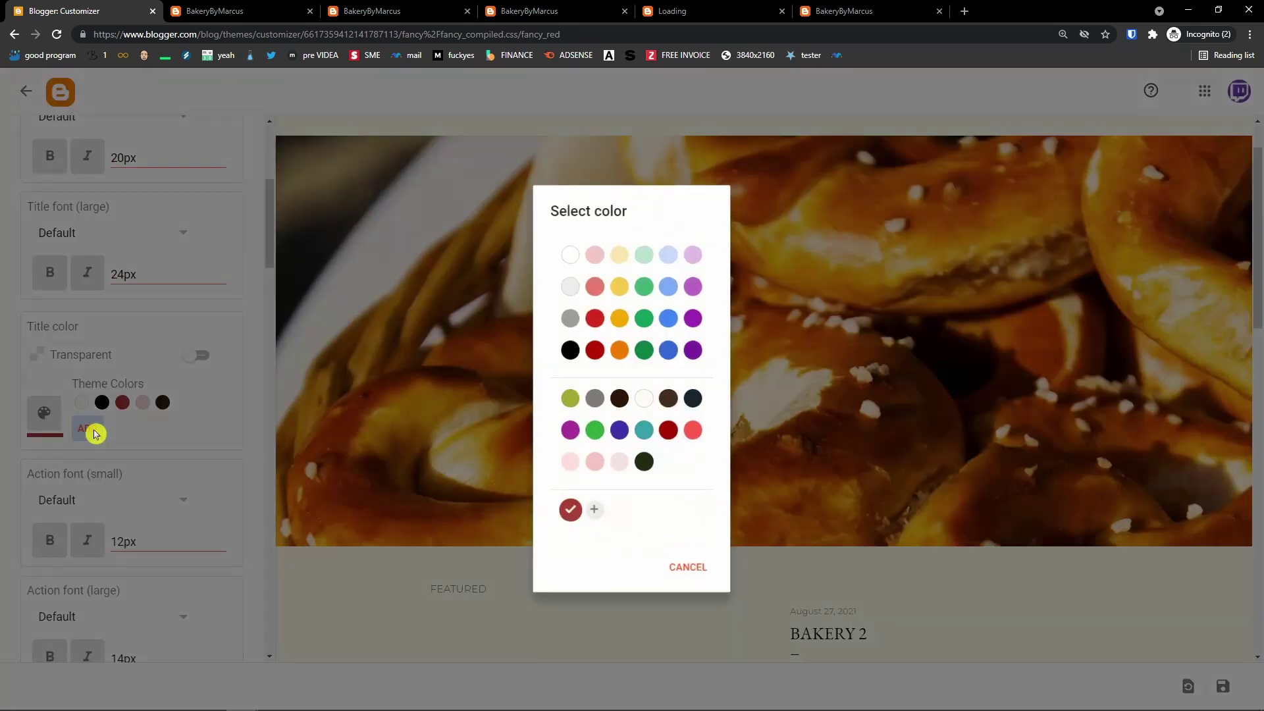
{"action": "left_click", "coordinate": [619, 318]}
Check the posts in the blog preview and review the remaining advanced body font and color options
{"action": "scroll", "coordinate": [569, 512], "scroll_direction": "down", "scroll_amount": 3}
{"action": "scroll", "coordinate": [423, 507], "scroll_direction": "down", "scroll_amount": 3}
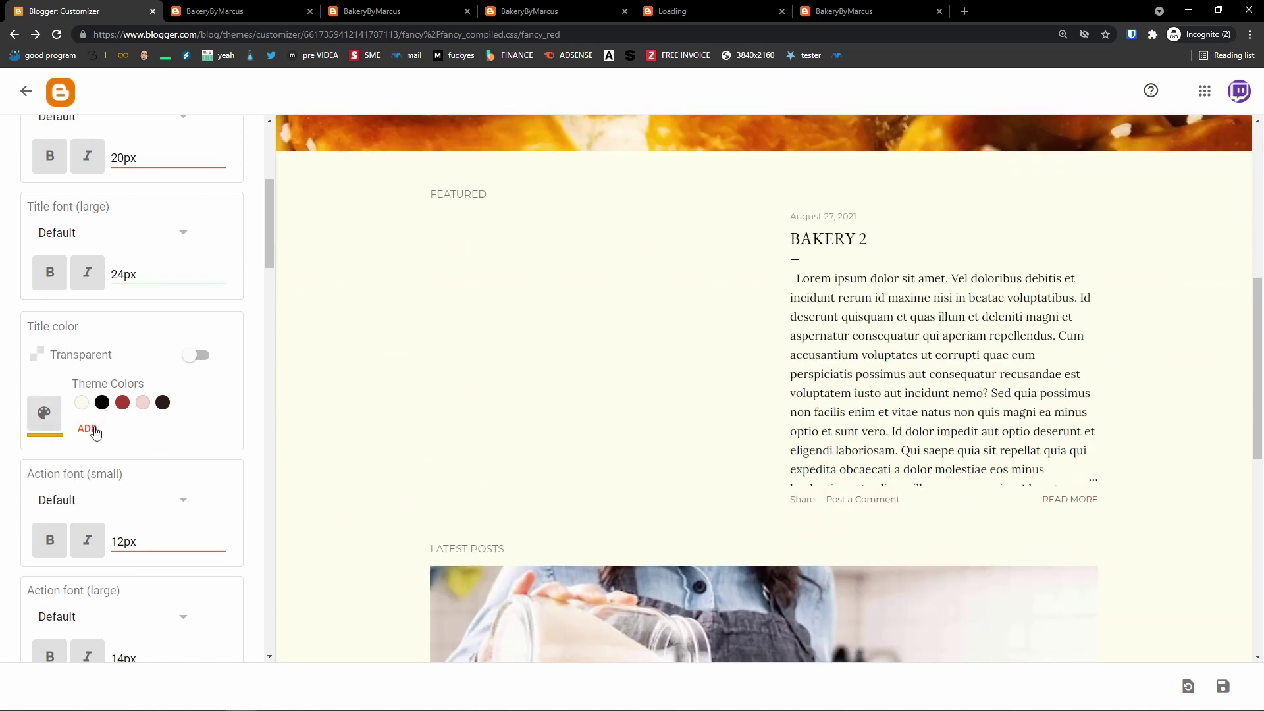
{"action": "scroll", "coordinate": [141, 471], "scroll_direction": "down", "scroll_amount": 2}
{"action": "scroll", "coordinate": [169, 487], "scroll_direction": "up", "scroll_amount": 5}
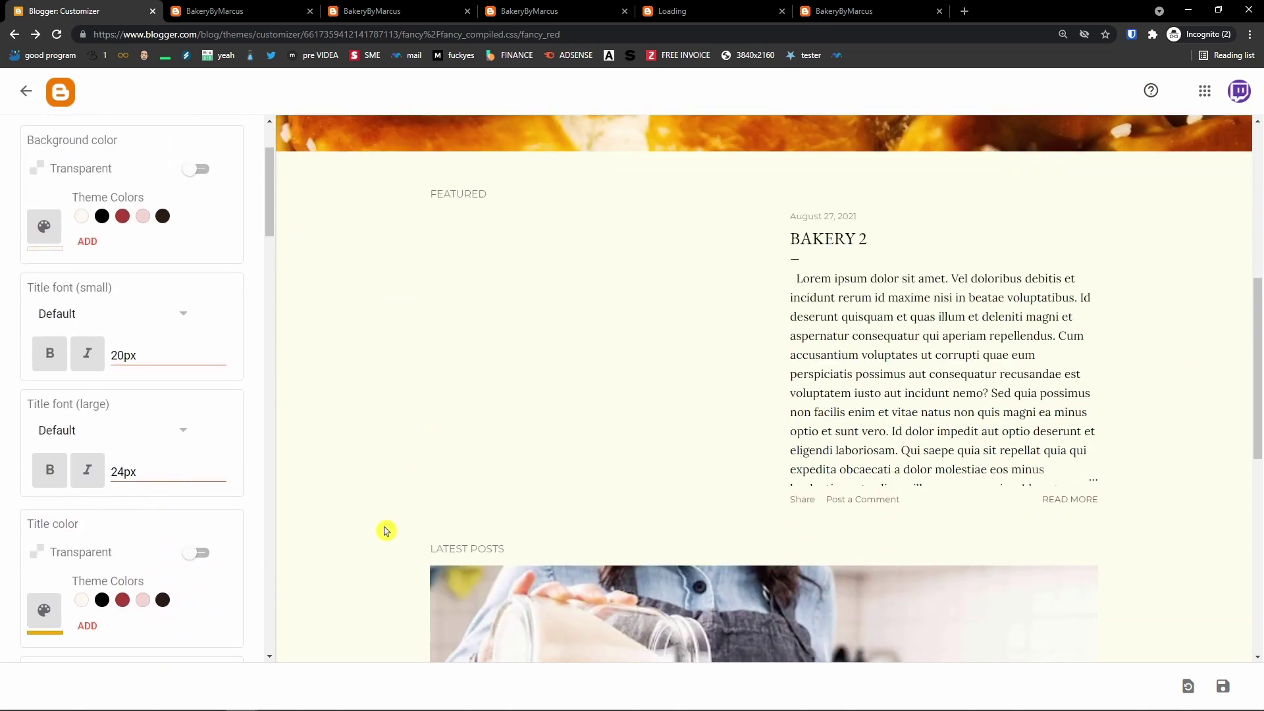
{"action": "scroll", "coordinate": [386, 530], "scroll_direction": "down", "scroll_amount": 9}
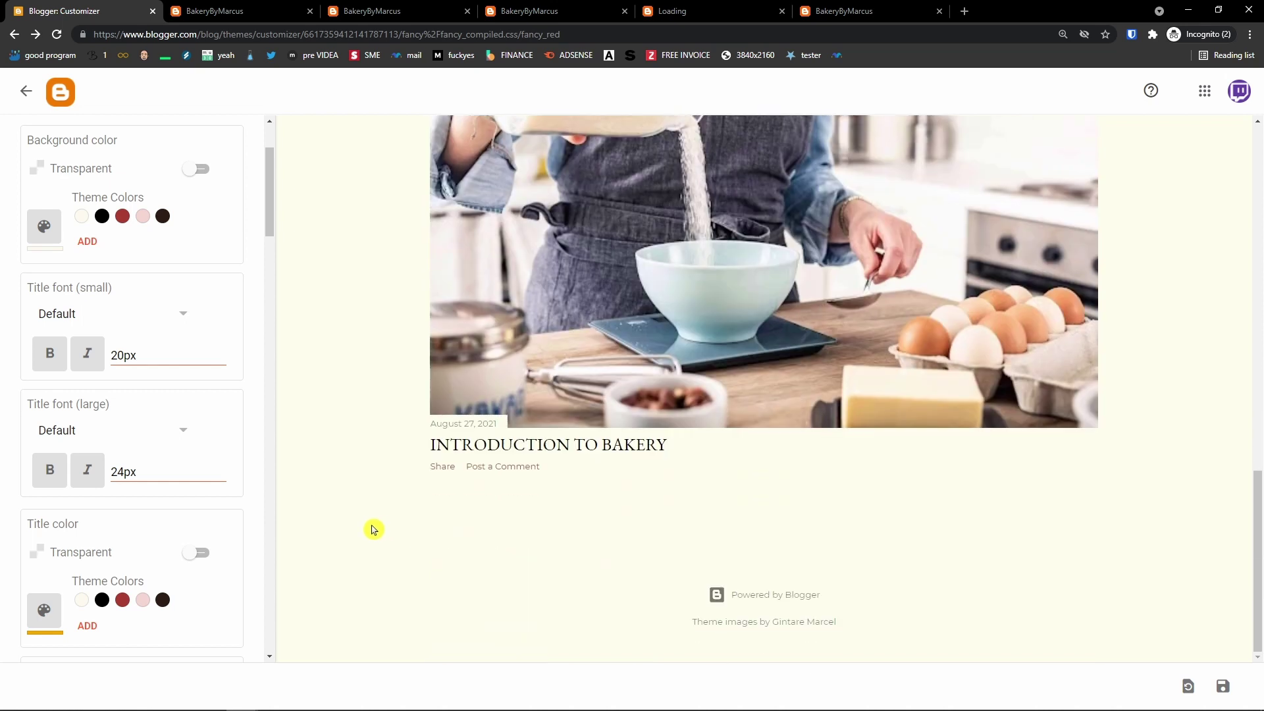
{"action": "scroll", "coordinate": [173, 524], "scroll_direction": "down", "scroll_amount": 8}
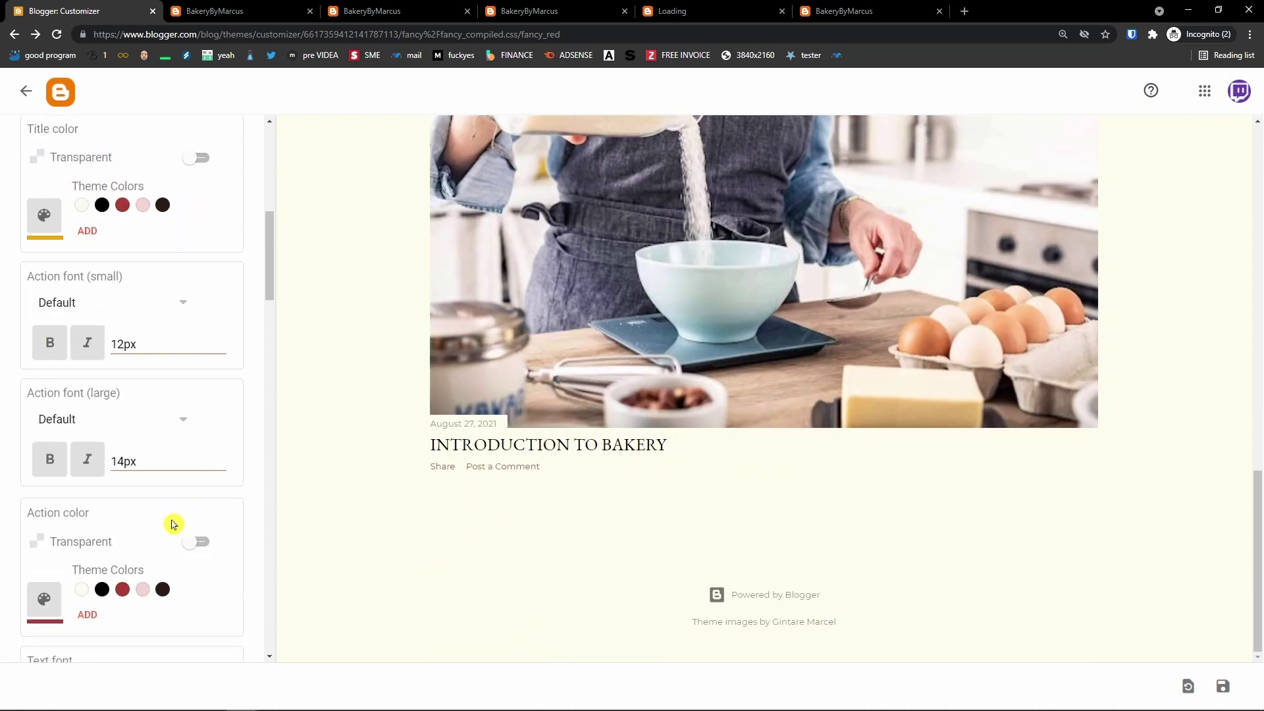
{"action": "scroll", "coordinate": [174, 524], "scroll_direction": "down", "scroll_amount": 9}
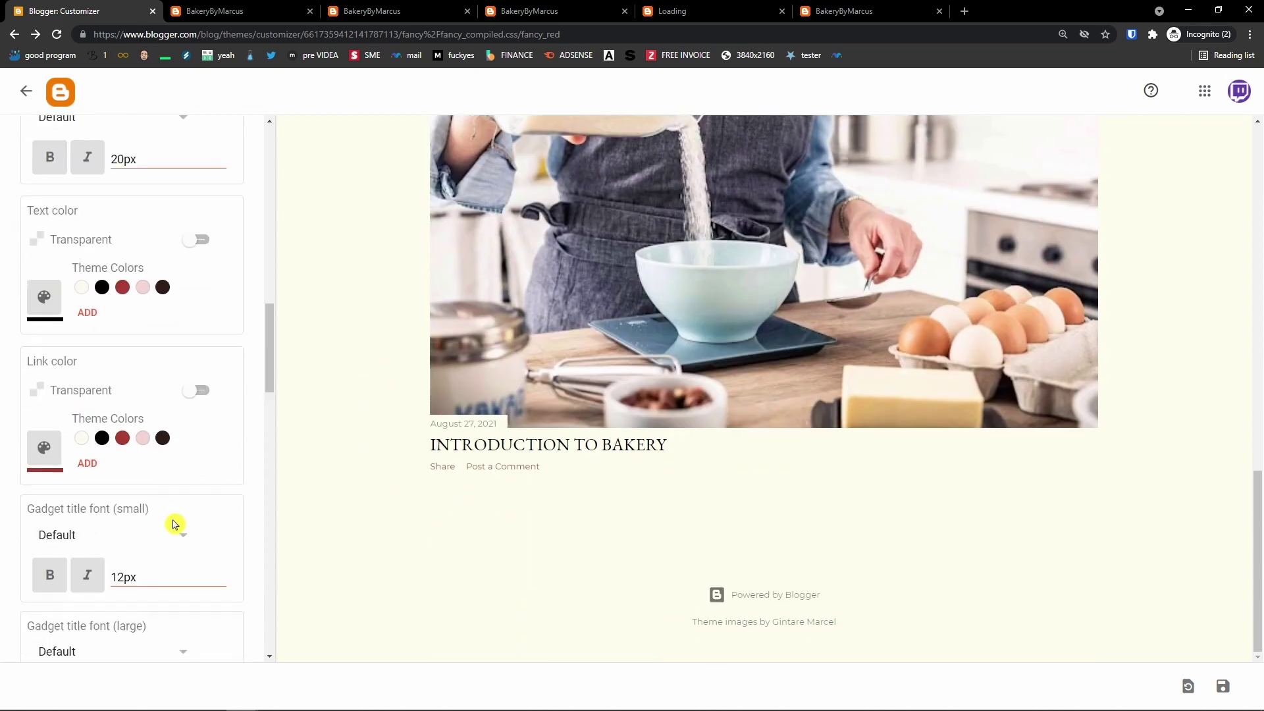
{"action": "scroll", "coordinate": [176, 524], "scroll_direction": "down", "scroll_amount": 12}
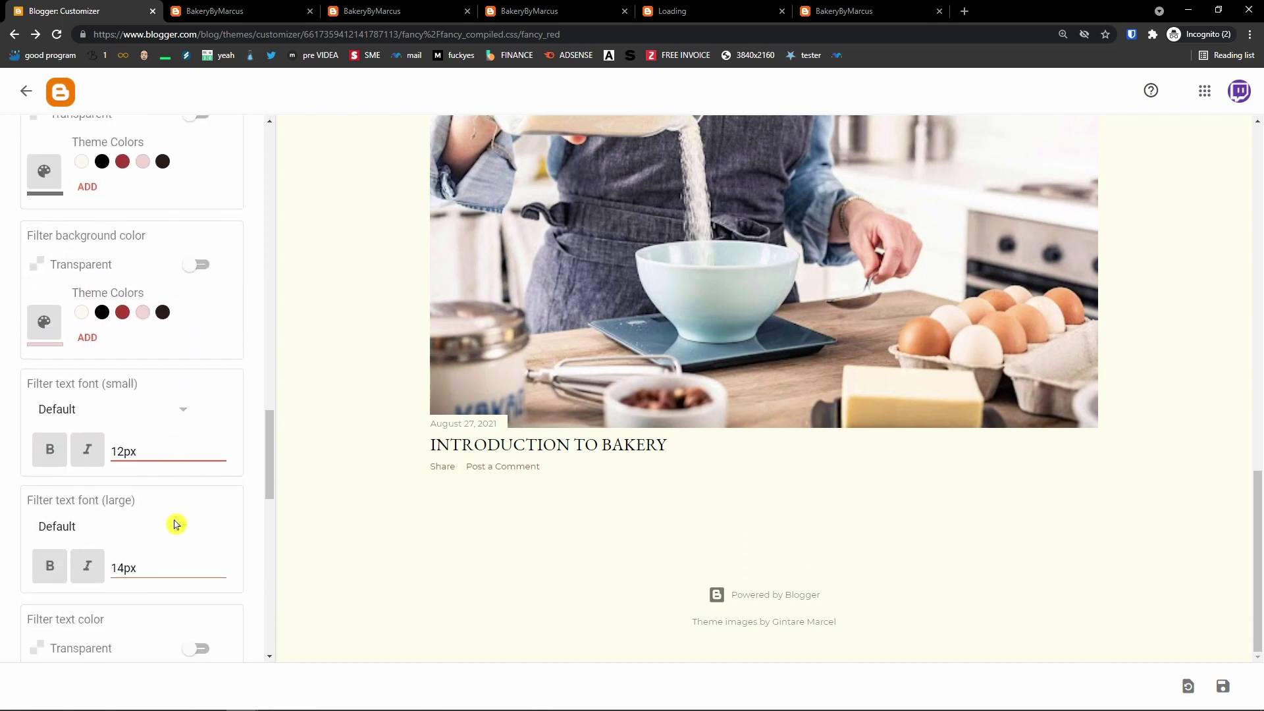
{"action": "scroll", "coordinate": [175, 524], "scroll_direction": "down", "scroll_amount": 10}
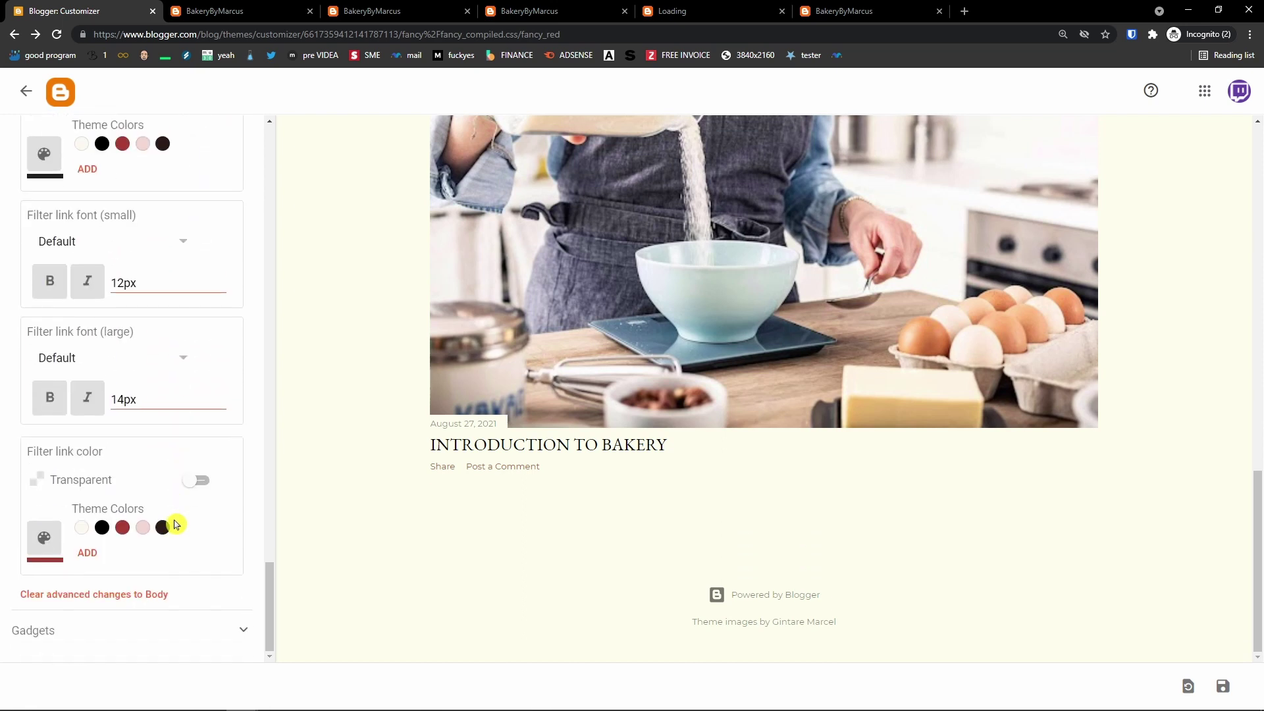
Check the Welcome In My Bakery gadget setting and the advanced body options, and leave the theme customizer
{"action": "left_click", "coordinate": [233, 633]}
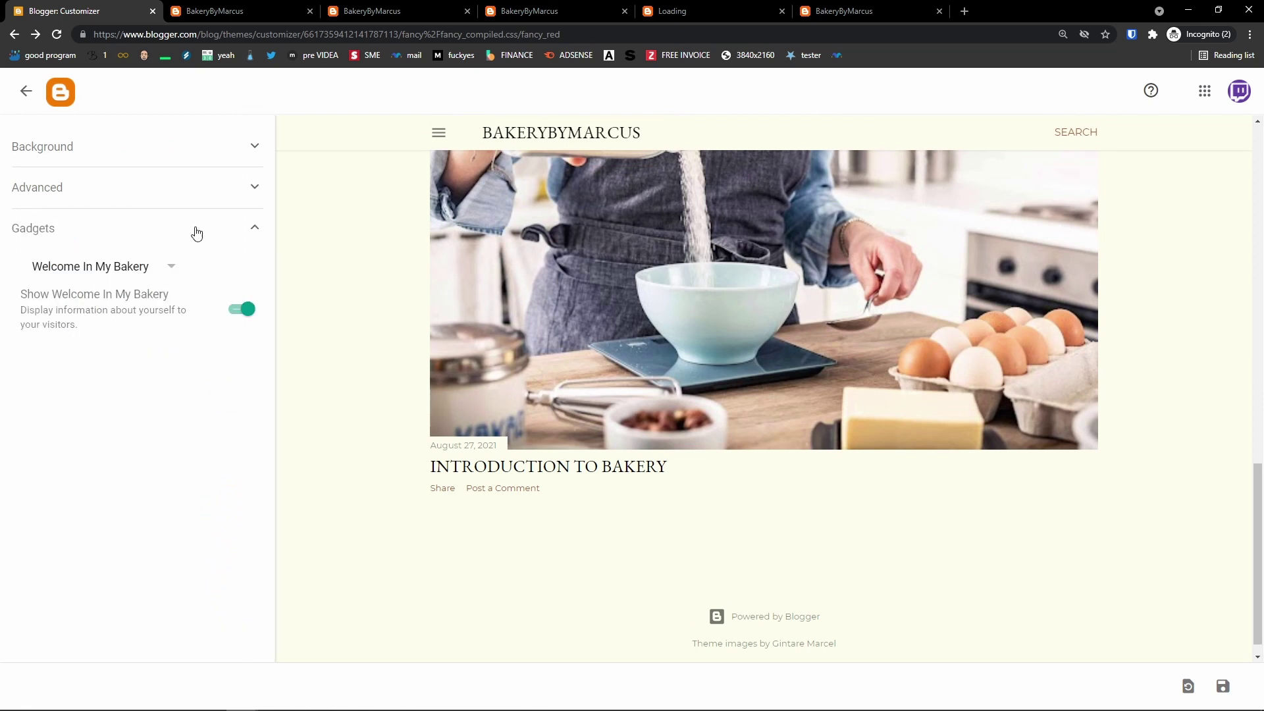
{"action": "scroll", "coordinate": [435, 415], "scroll_direction": "up", "scroll_amount": 15}
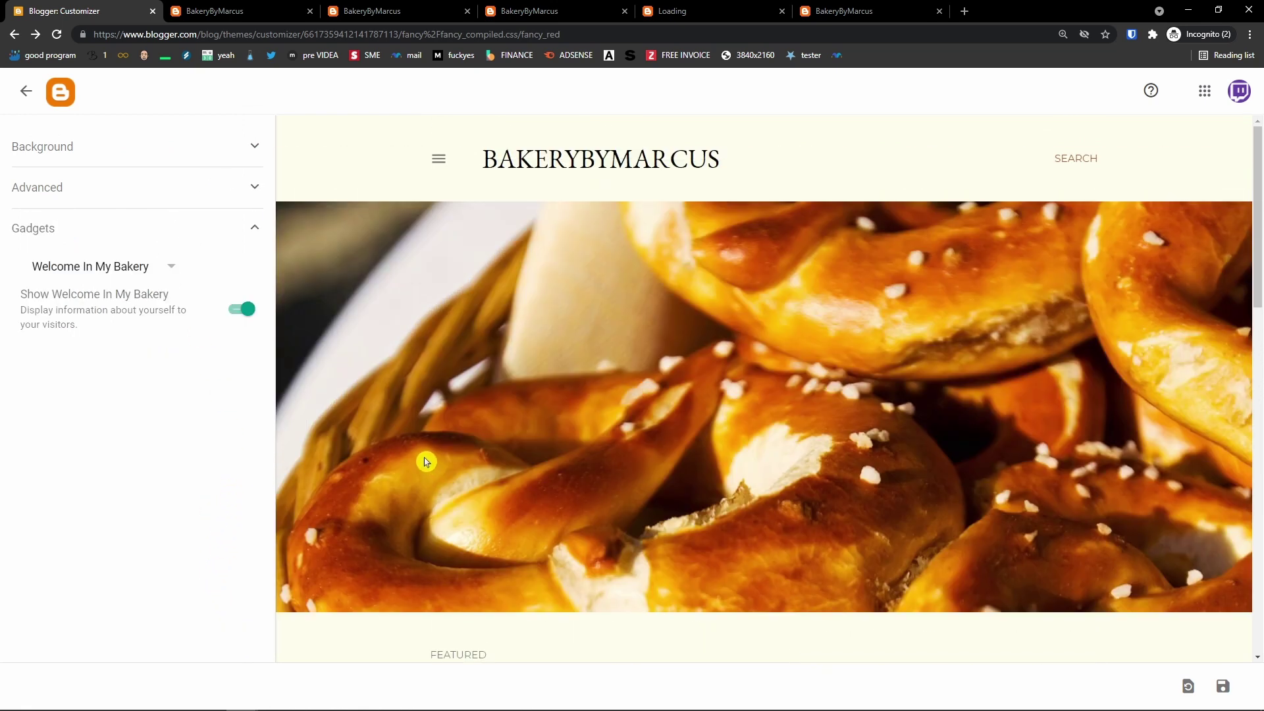
{"action": "left_click", "coordinate": [237, 191]}
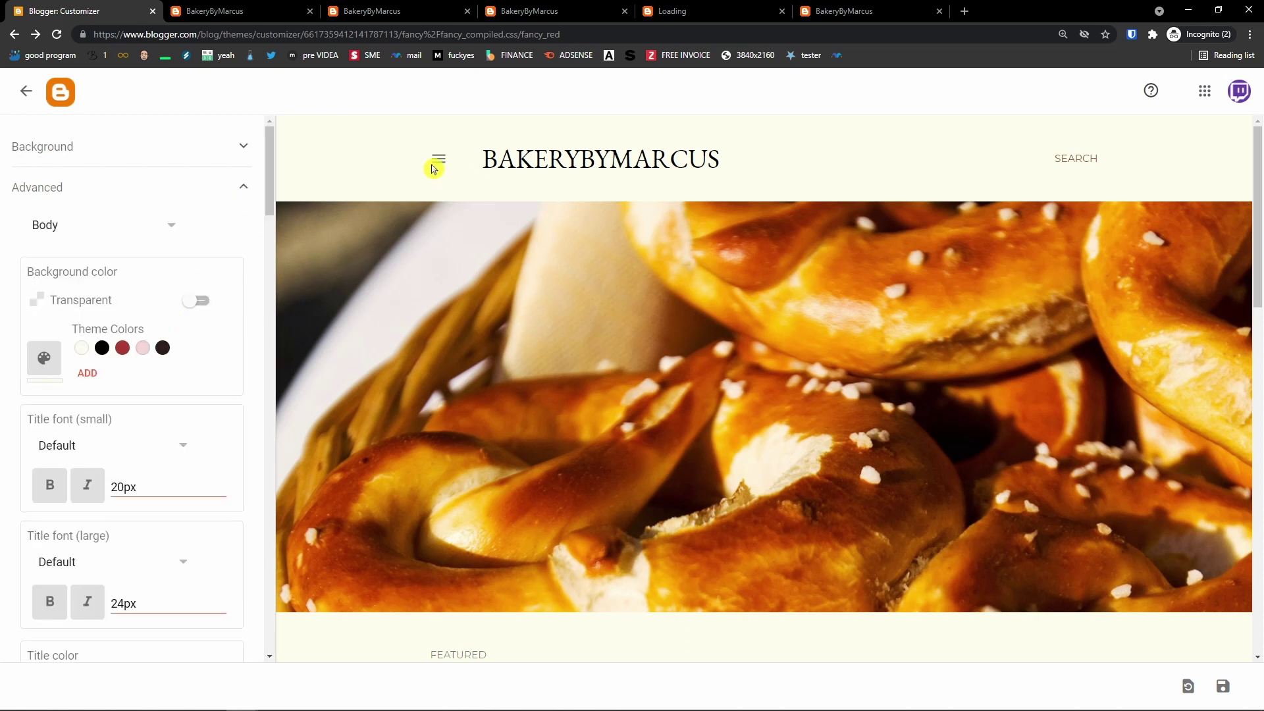
{"action": "scroll", "coordinate": [195, 345], "scroll_direction": "down", "scroll_amount": 3}
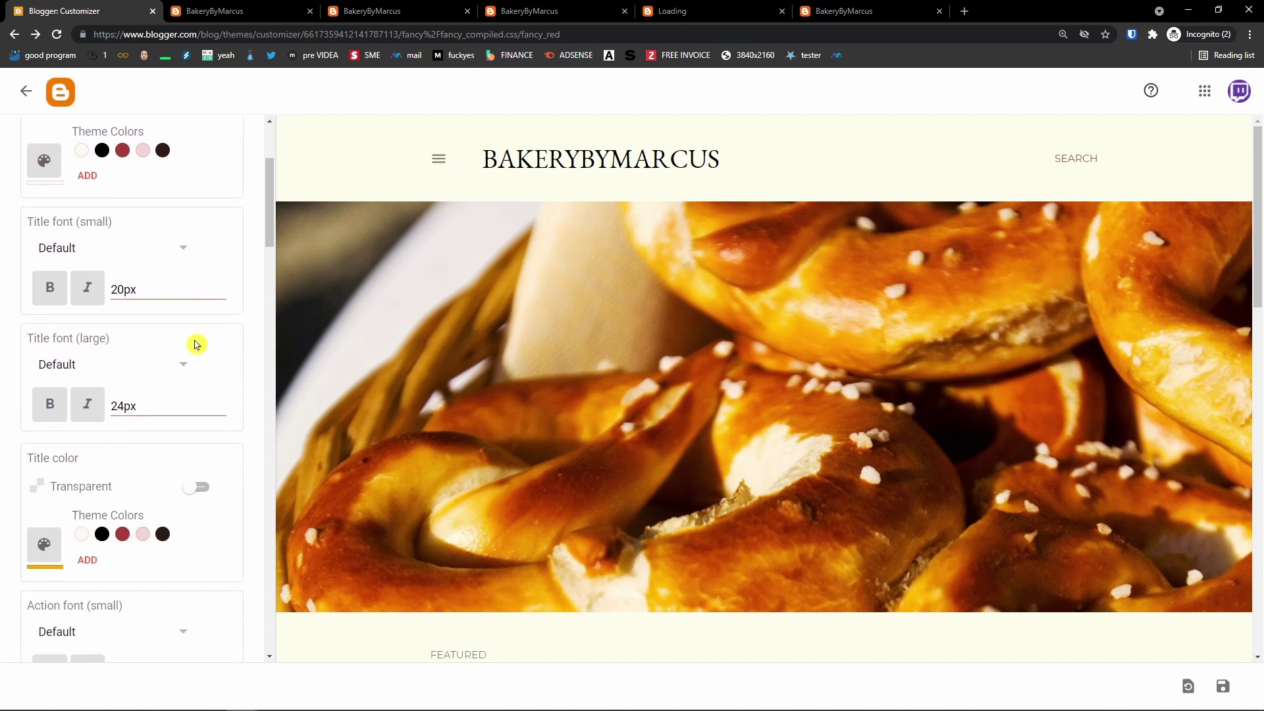
{"action": "scroll", "coordinate": [195, 344], "scroll_direction": "up", "scroll_amount": 3}
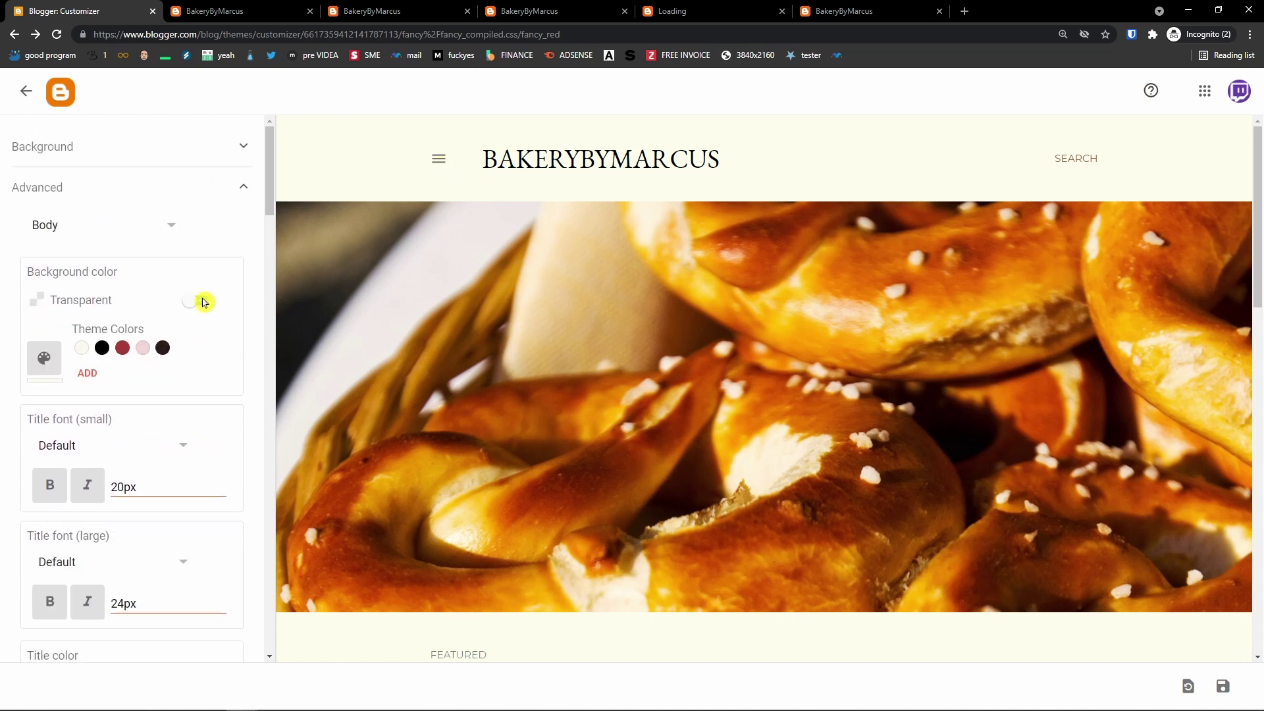
{"action": "left_click", "coordinate": [26, 91]}
{"action": "left_click", "coordinate": [758, 110]}
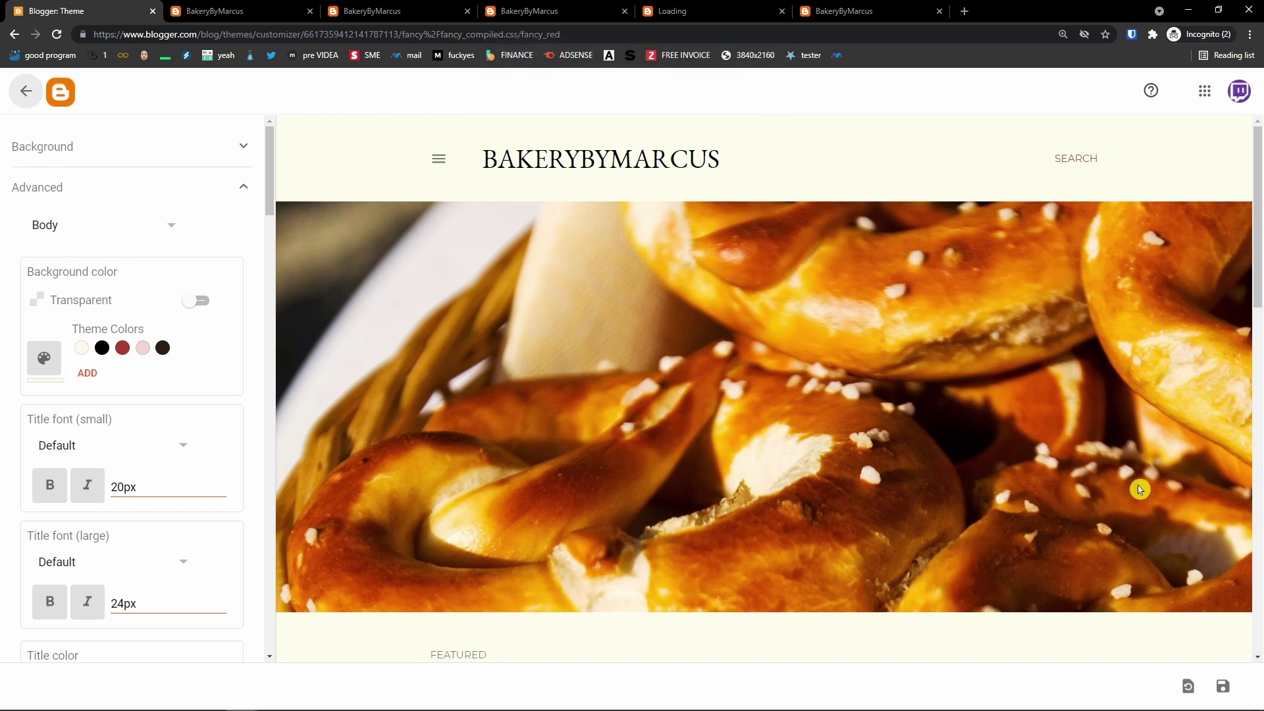
Save the theme customizer changes, return to the theme overview and open the live blog
{"action": "left_click", "coordinate": [1222, 696]}
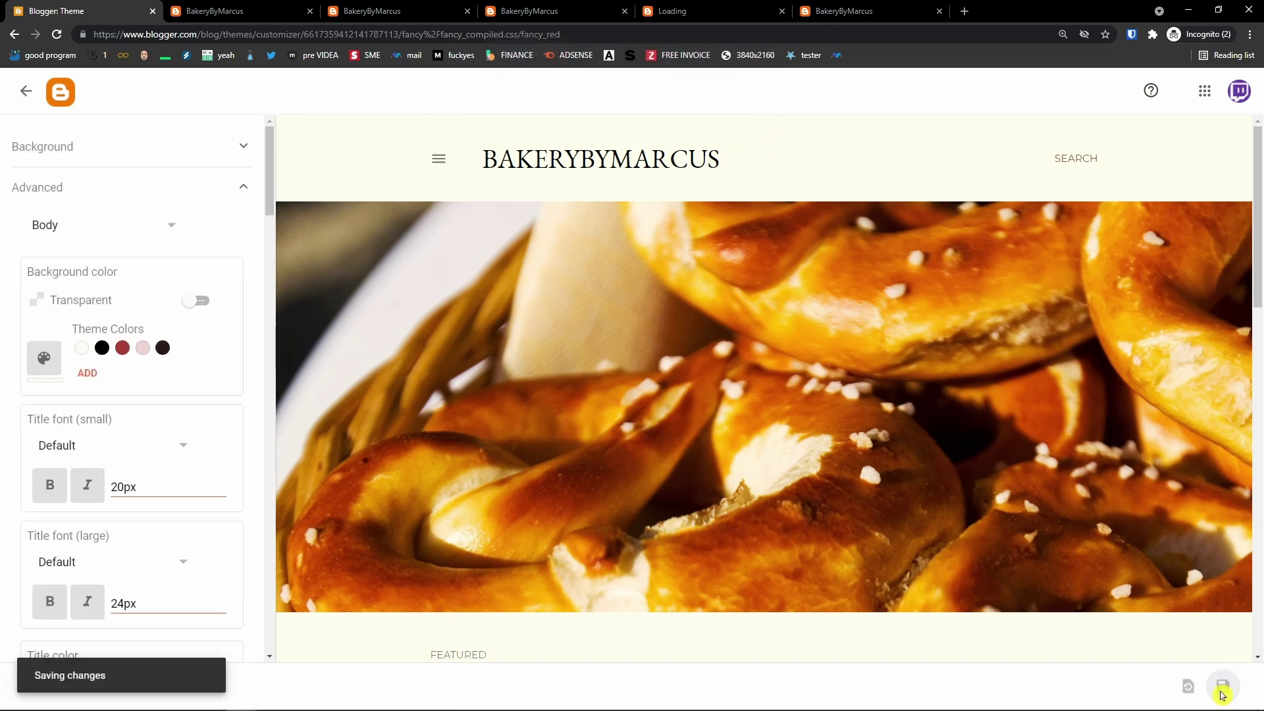
{"action": "left_click", "coordinate": [24, 93]}
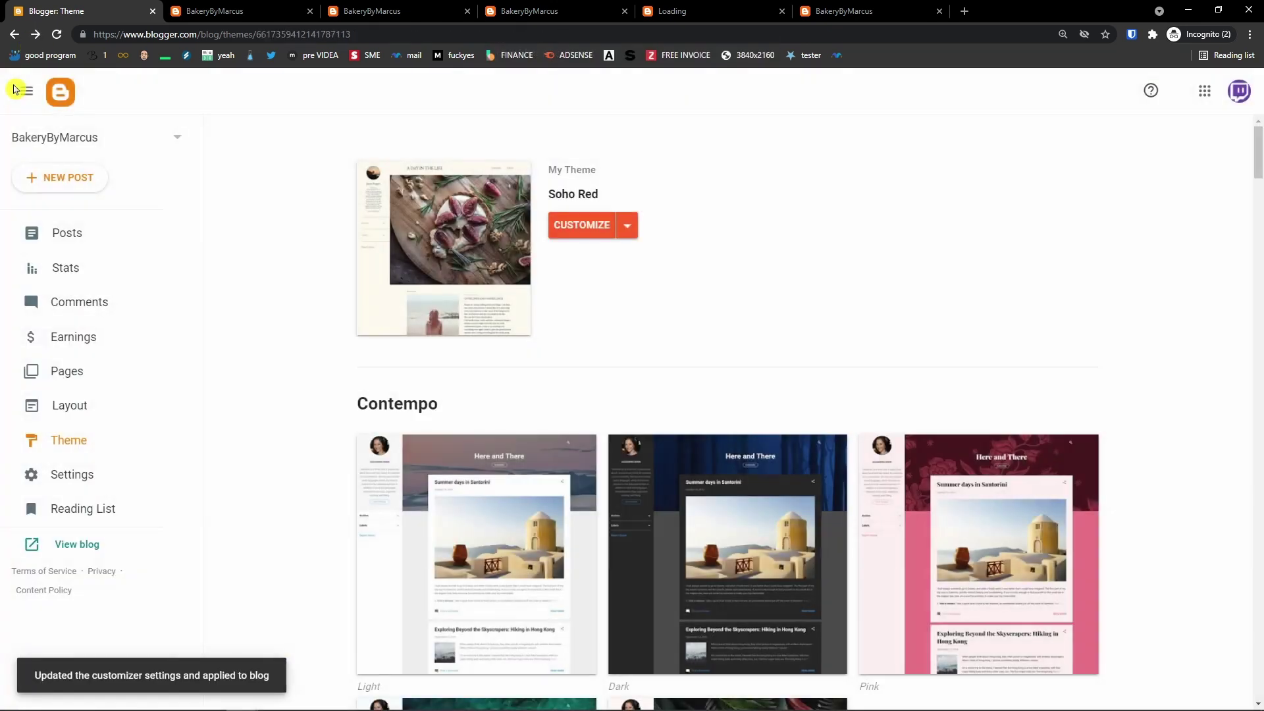
{"action": "left_click", "coordinate": [85, 544]}
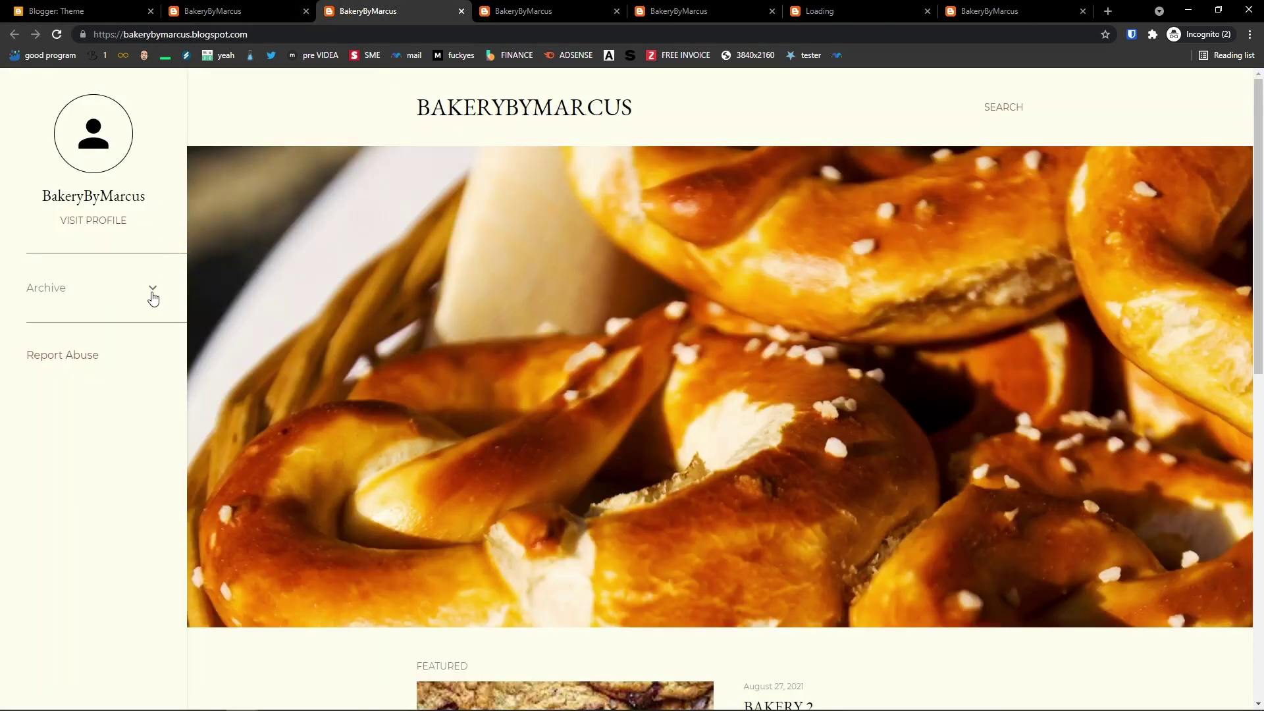
Review the header image, the featured post and the latest posts on the live blog's home page
{"action": "scroll", "coordinate": [720, 255], "scroll_direction": "down", "scroll_amount": 10}
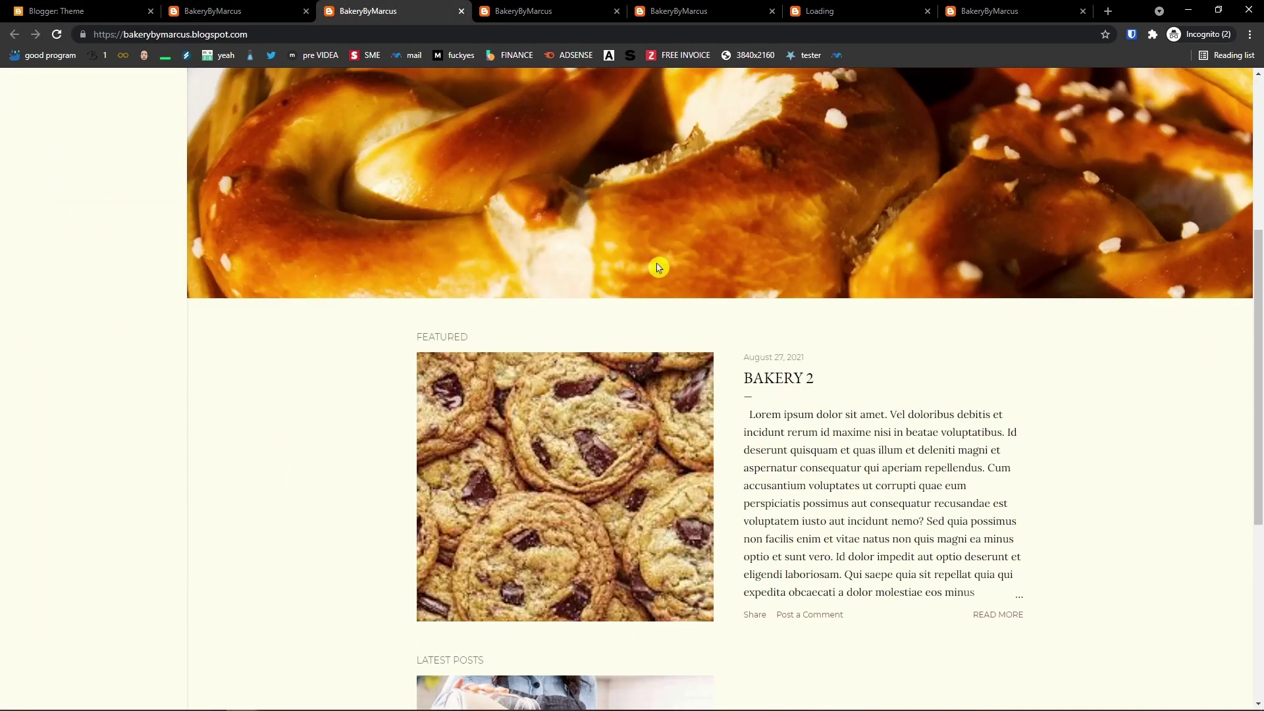
{"action": "scroll", "coordinate": [638, 472], "scroll_direction": "up", "scroll_amount": 3}
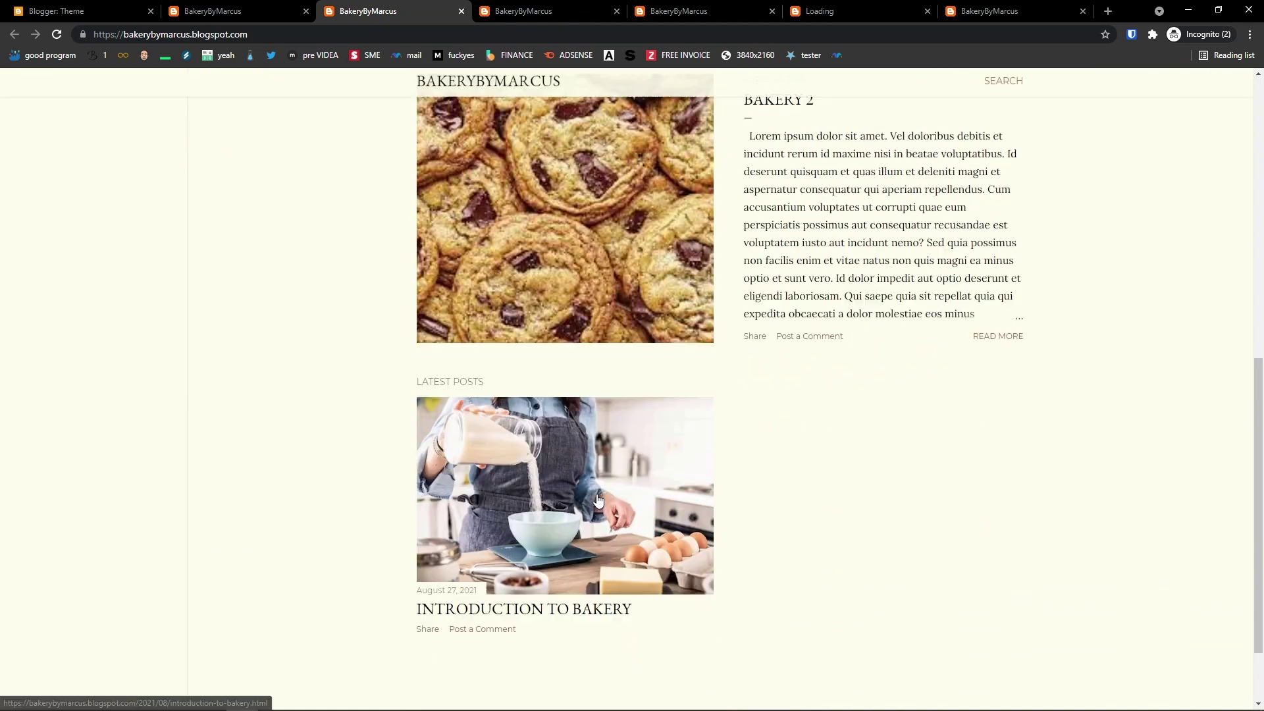
{"action": "scroll", "coordinate": [598, 499], "scroll_direction": "down", "scroll_amount": 2}
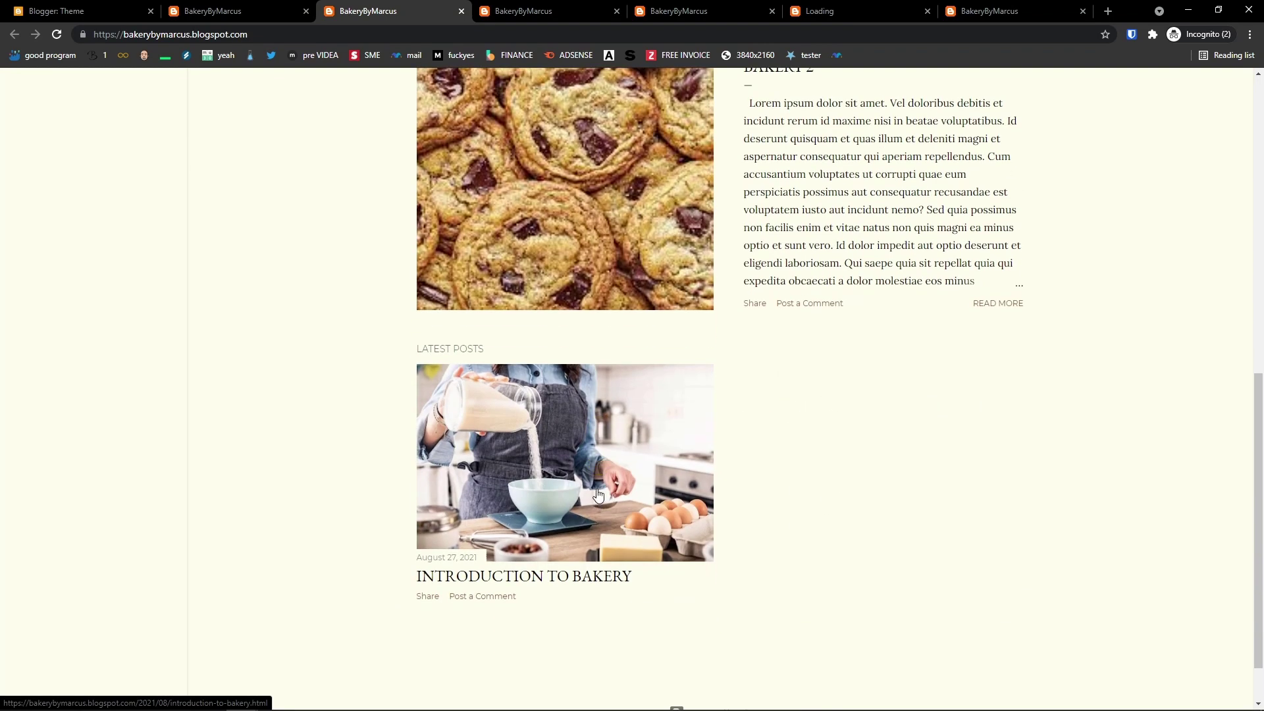
{"action": "scroll", "coordinate": [597, 495], "scroll_direction": "up", "scroll_amount": 4}
{"action": "scroll", "coordinate": [598, 472], "scroll_direction": "down", "scroll_amount": 2}
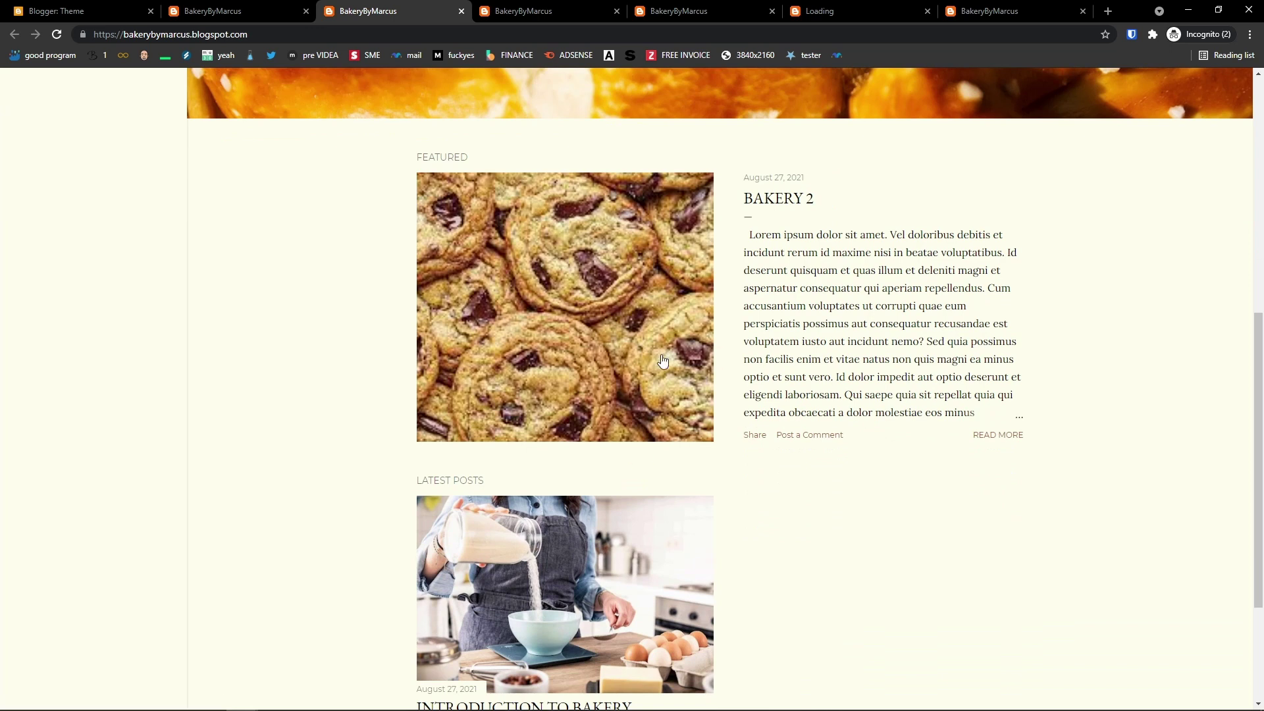
{"action": "scroll", "coordinate": [662, 361], "scroll_direction": "down", "scroll_amount": 3}
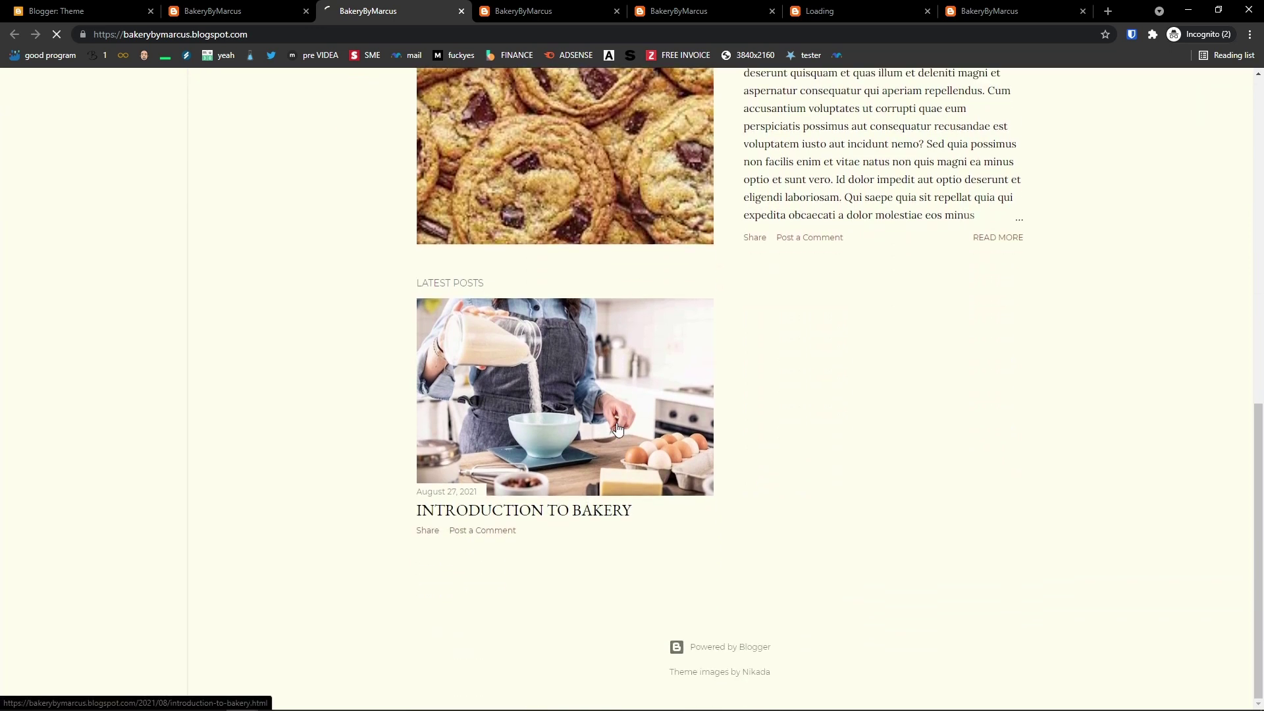
Read through the Introduction to Bakery post, including its embedded video, and return to the blog's home page
{"action": "scroll", "coordinate": [618, 429], "scroll_direction": "down", "scroll_amount": 10}
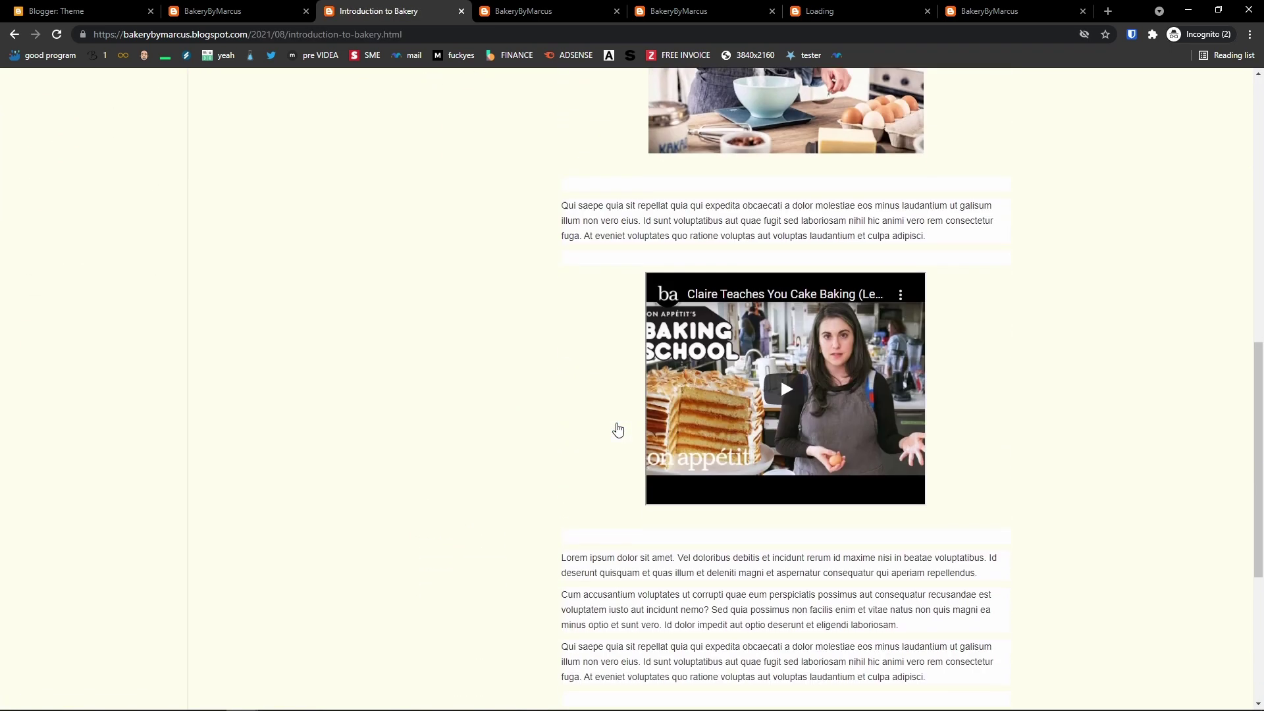
{"action": "scroll", "coordinate": [617, 429], "scroll_direction": "down", "scroll_amount": 3}
{"action": "scroll", "coordinate": [618, 430], "scroll_direction": "up", "scroll_amount": 15}
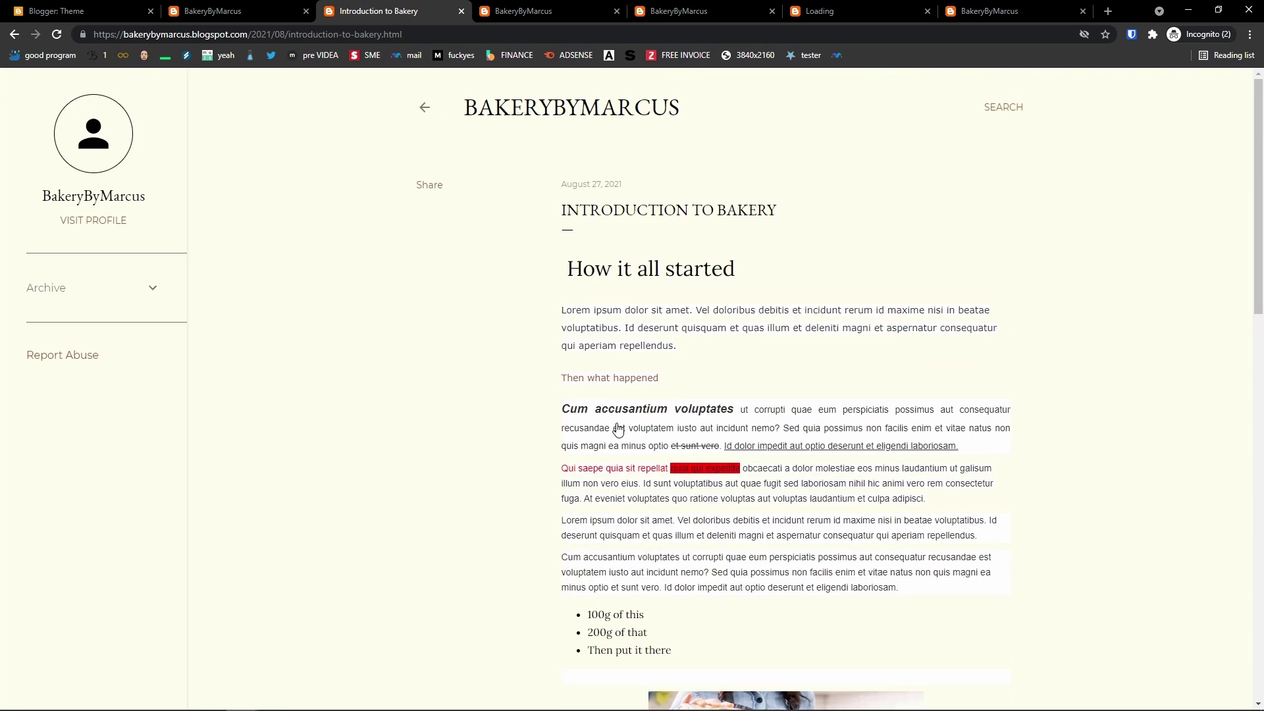
{"action": "left_click", "coordinate": [16, 36]}
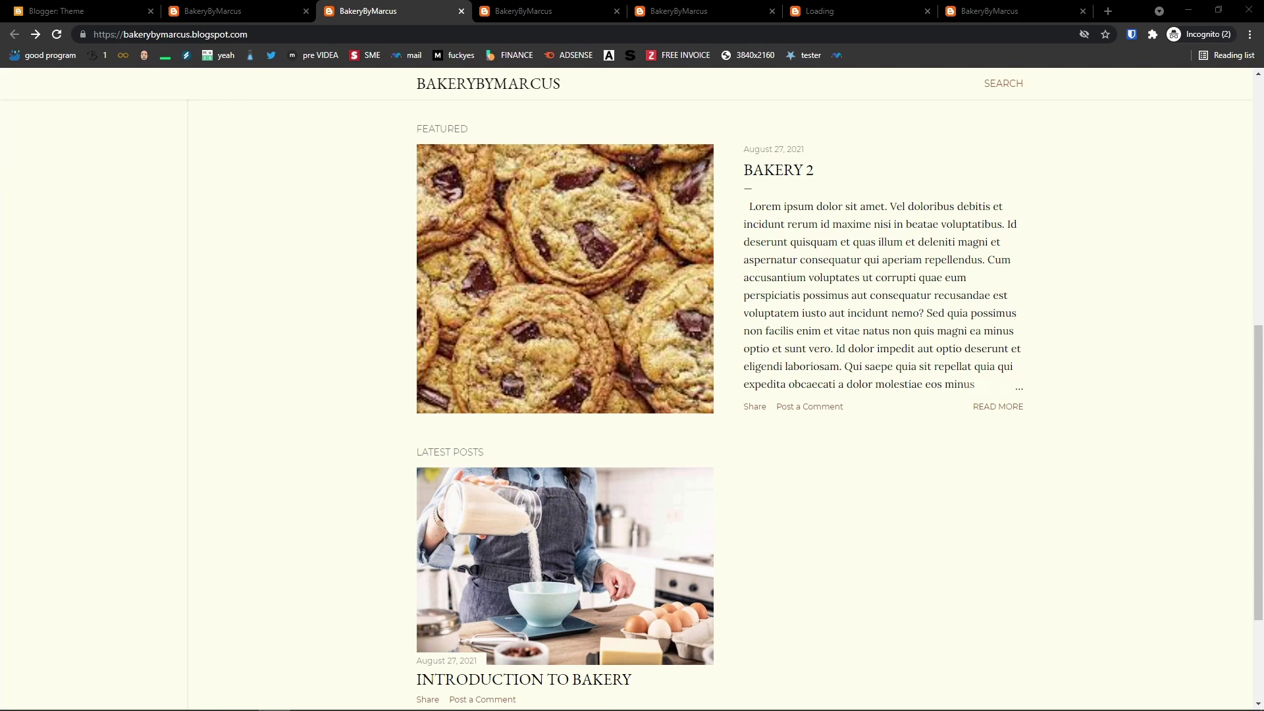
In the blog layout, move the Pages gadget from the Sidebar to the Search (Top) section, above Search This Blog
{"action": "key", "text": "alt+Tab"}
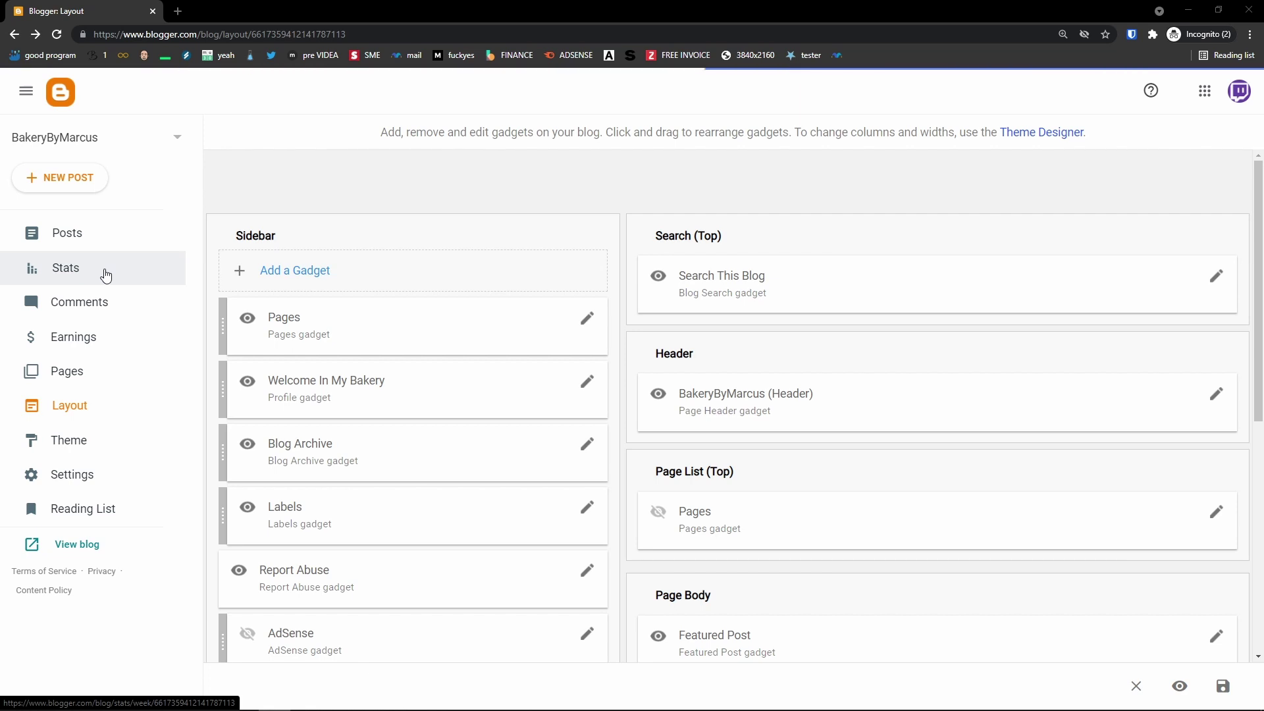
{"action": "left_click", "coordinate": [109, 378]}
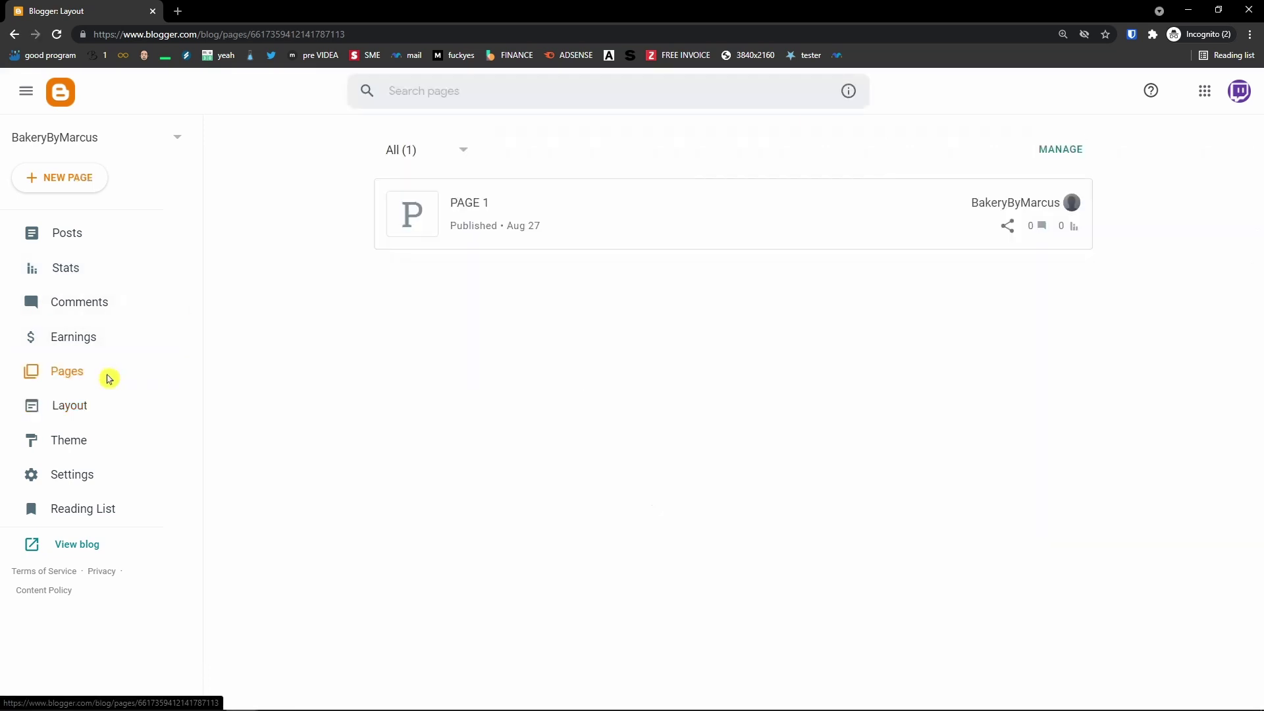
{"action": "left_click", "coordinate": [108, 410]}
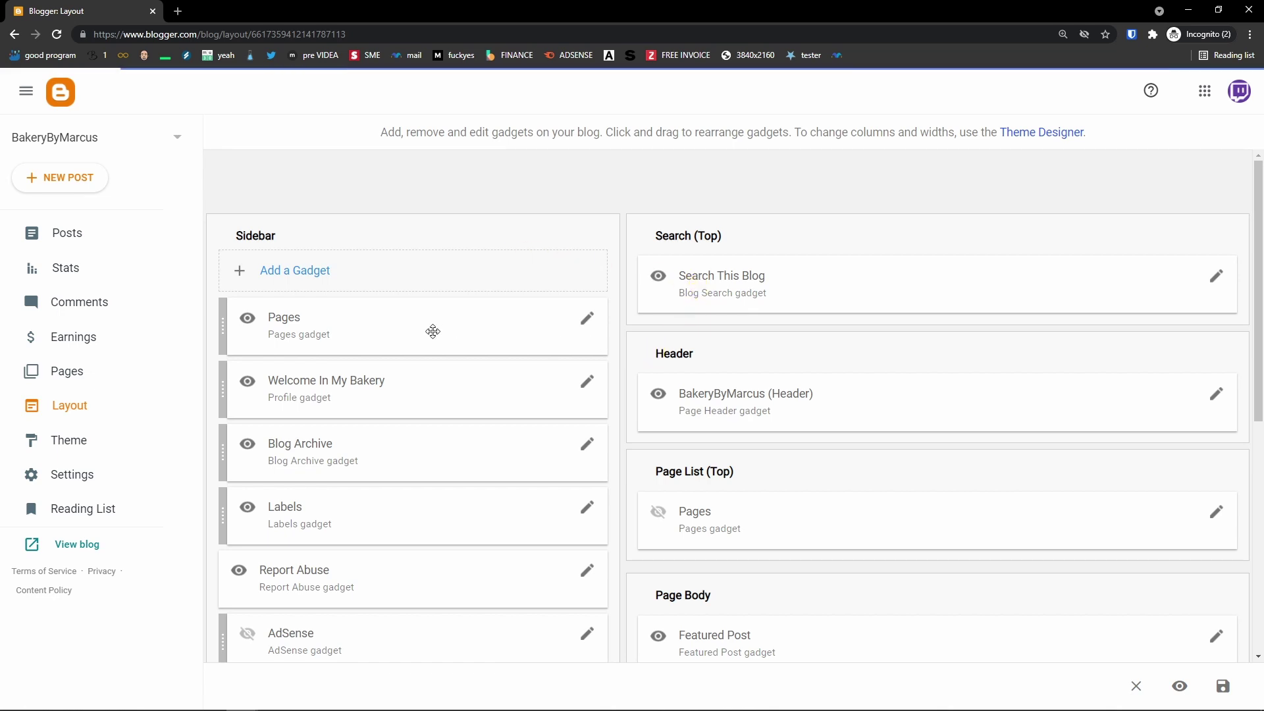
{"action": "left_click_drag", "start_coordinate": [432, 332], "coordinate": [880, 280]}
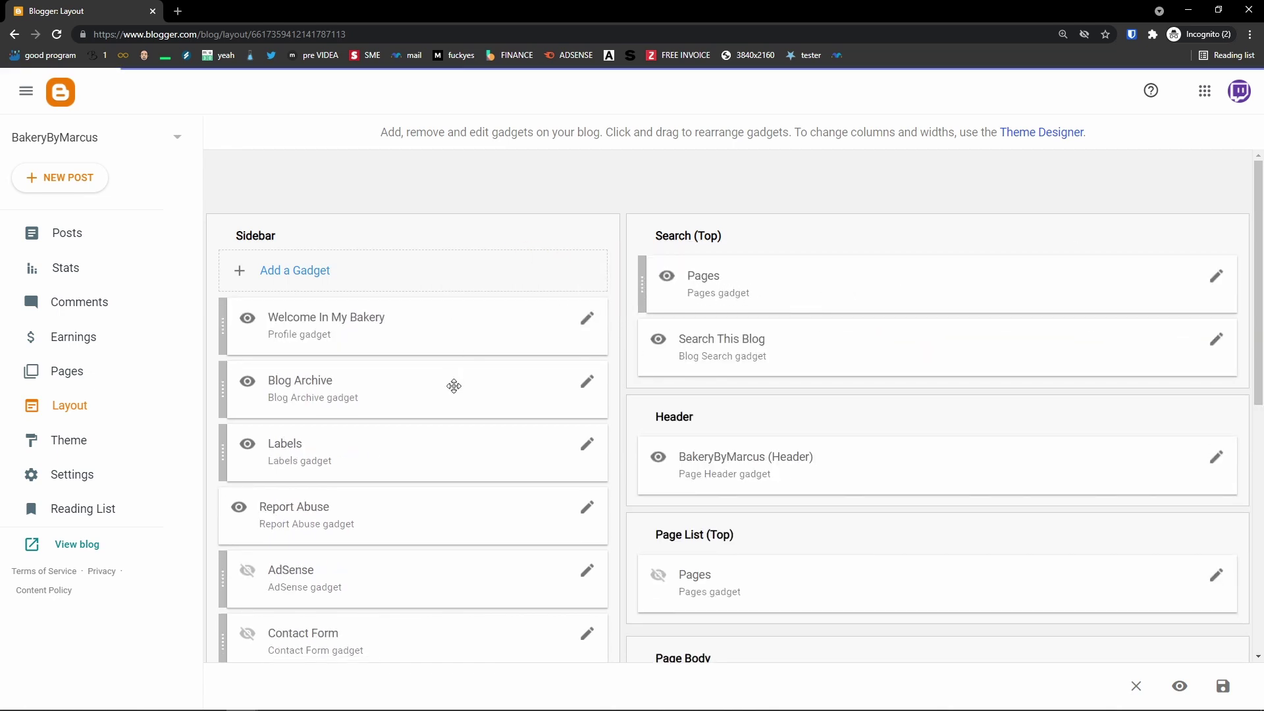
{"action": "scroll", "coordinate": [453, 389], "scroll_direction": "down", "scroll_amount": 1}
{"action": "left_click_drag", "start_coordinate": [696, 217], "coordinate": [697, 257]}
{"action": "scroll", "coordinate": [975, 304], "scroll_direction": "up", "scroll_amount": 1}
Save the Pages gadget's configuration and the layout arrangement, and check the header on the live blog
{"action": "left_click", "coordinate": [1217, 281]}
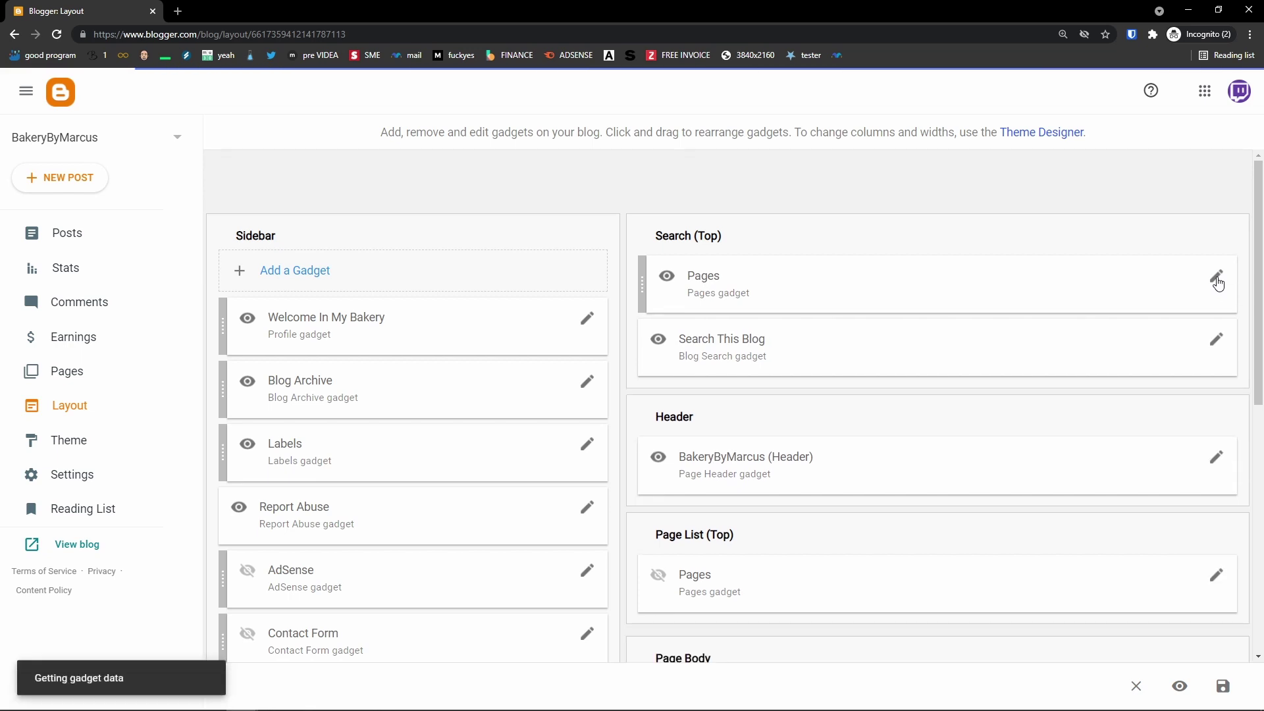
{"action": "left_click", "coordinate": [764, 548]}
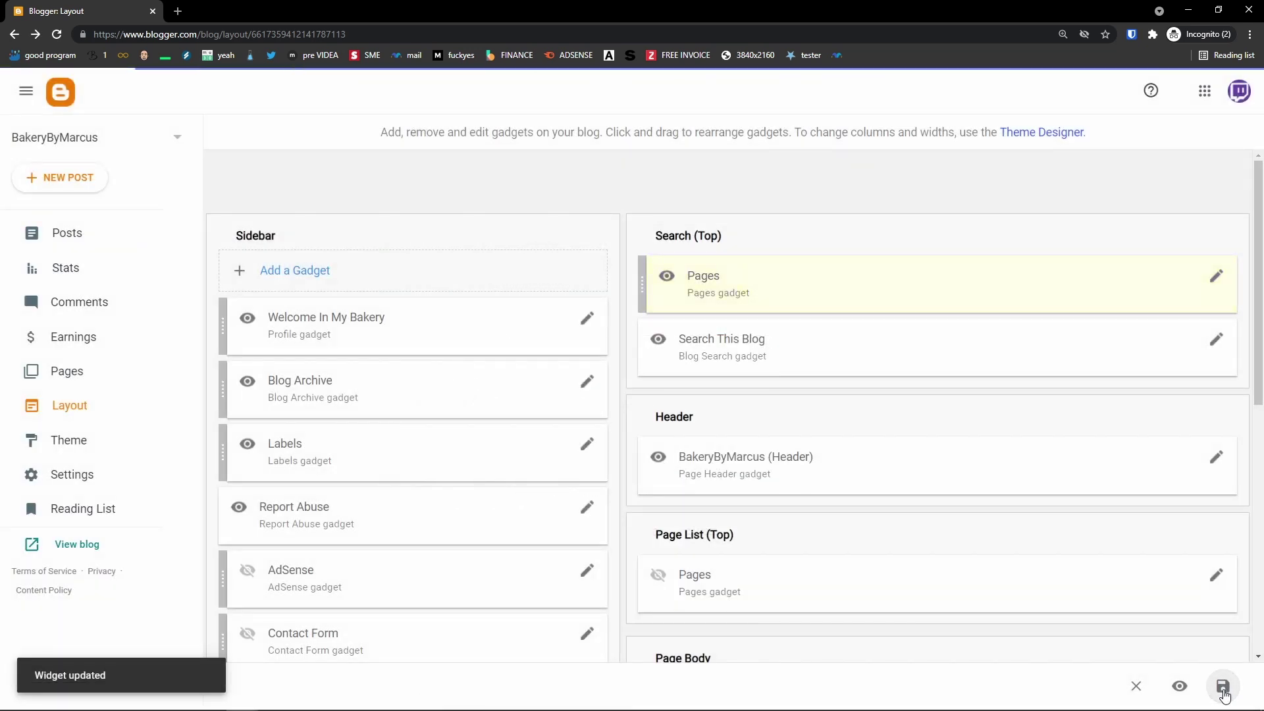
{"action": "left_click", "coordinate": [1223, 688]}
{"action": "left_click", "coordinate": [87, 546]}
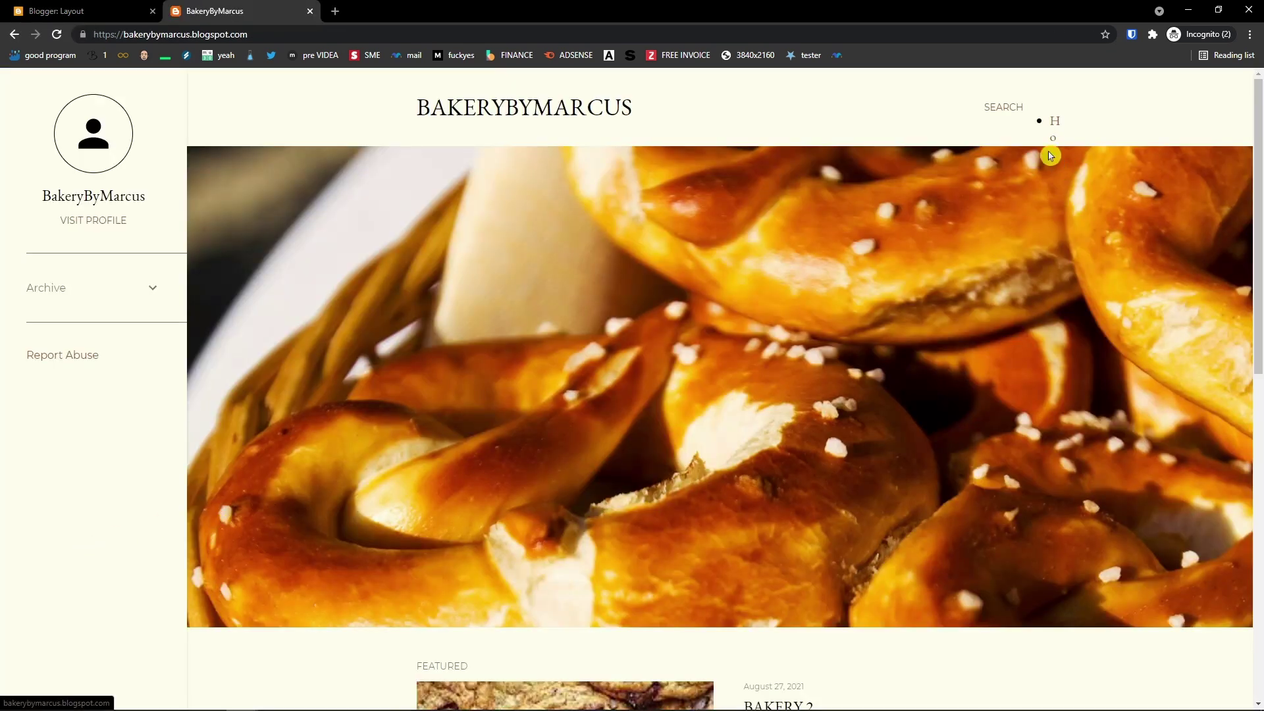
Try to move the Pages gadget below Search This Blog and add a new item to its page list
{"action": "left_click", "coordinate": [131, 8]}
{"action": "left_click_drag", "start_coordinate": [767, 264], "coordinate": [783, 342]}
{"action": "left_click", "coordinate": [1215, 340]}
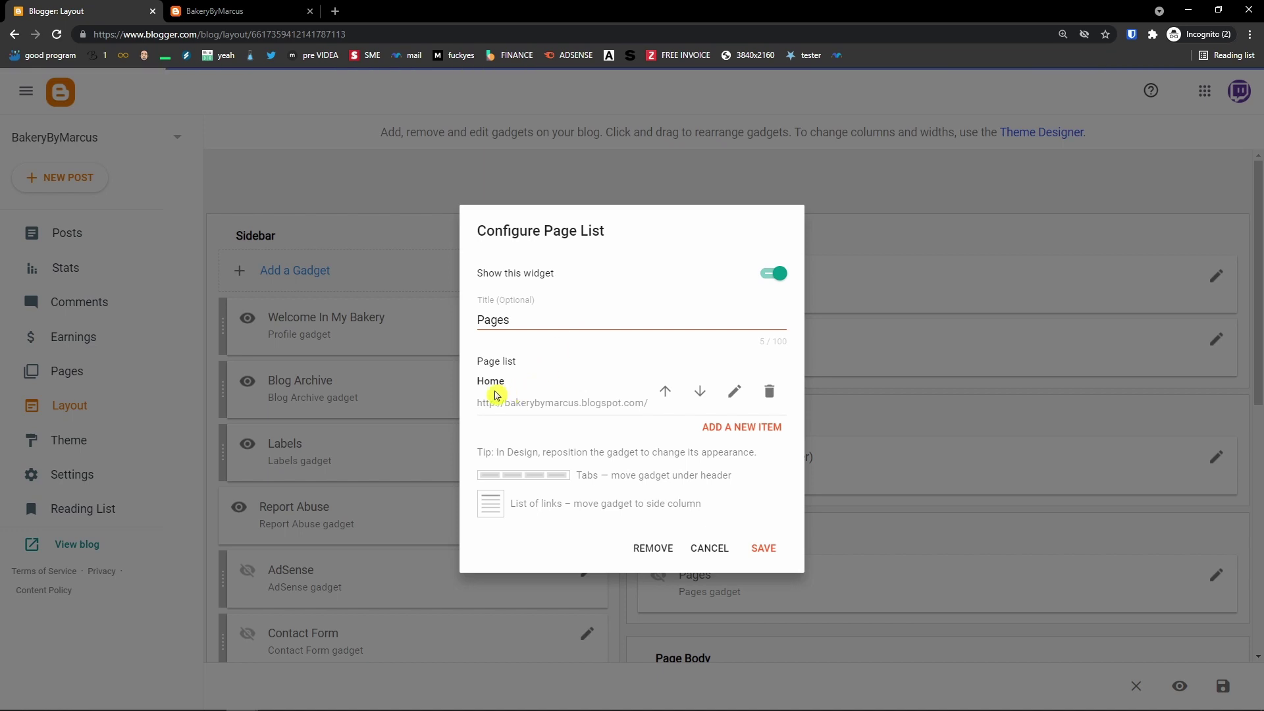
{"action": "left_click", "coordinate": [721, 427]}
{"action": "left_click", "coordinate": [686, 547]}
{"action": "left_click", "coordinate": [705, 553]}
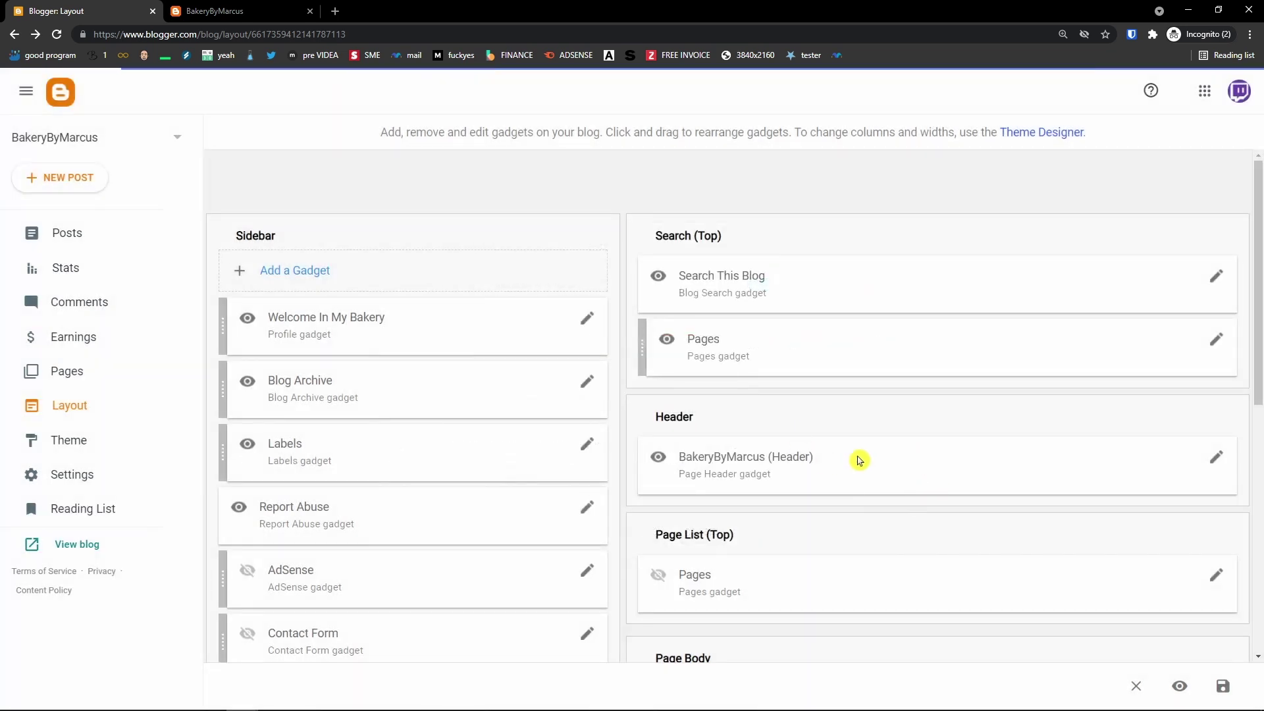
Discard the unsaved layout changes and examine the blog's follower, post, comment and view statistics
{"action": "left_click", "coordinate": [66, 264]}
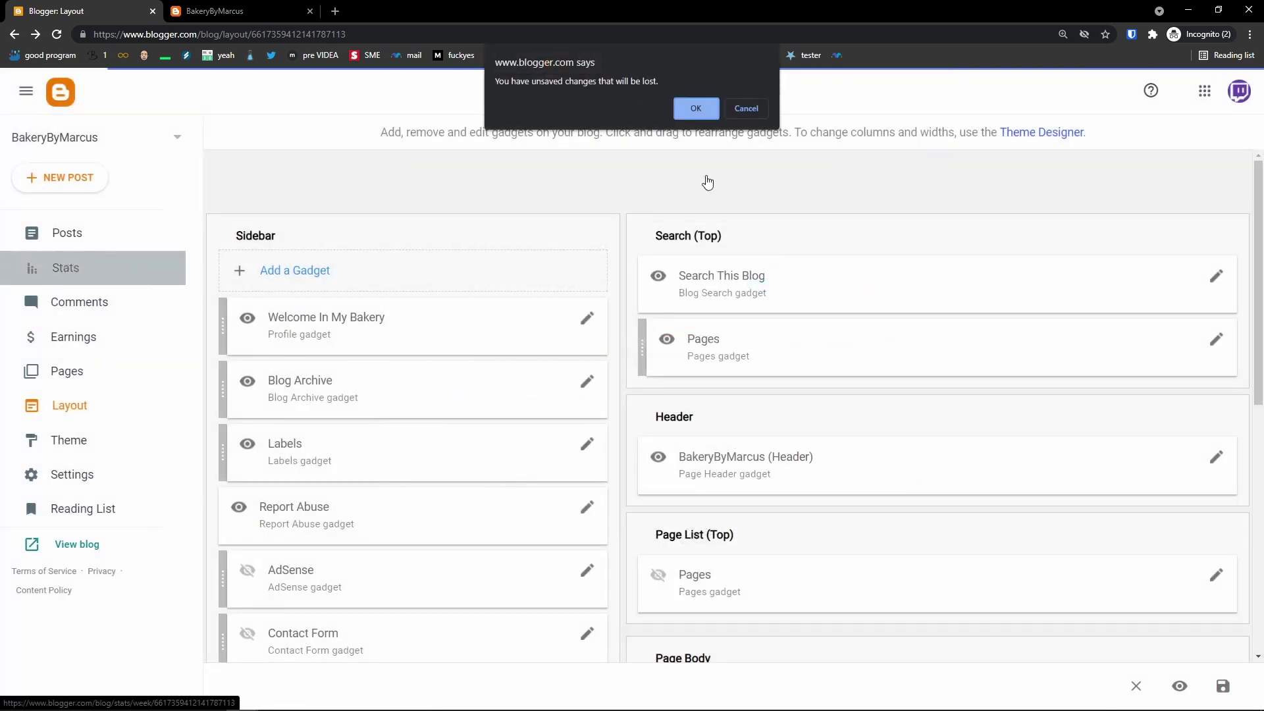
{"action": "left_click", "coordinate": [694, 107]}
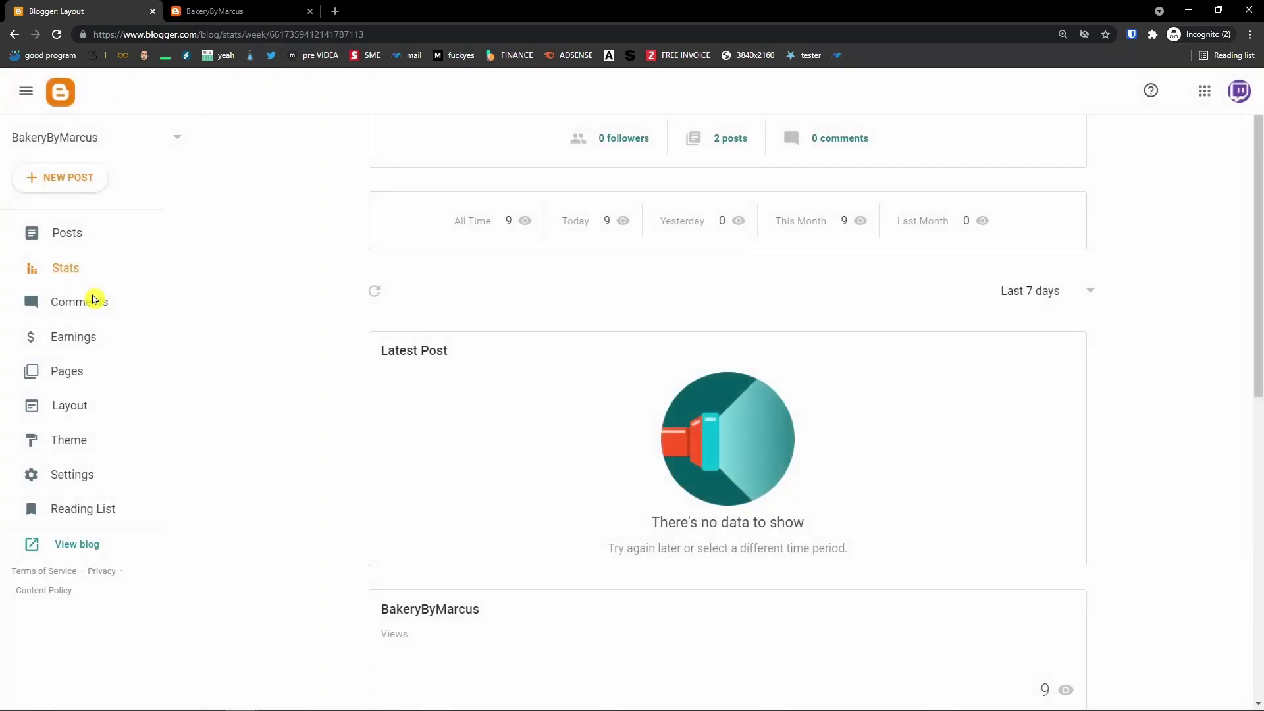
{"action": "scroll", "coordinate": [395, 341], "scroll_direction": "down", "scroll_amount": 1}
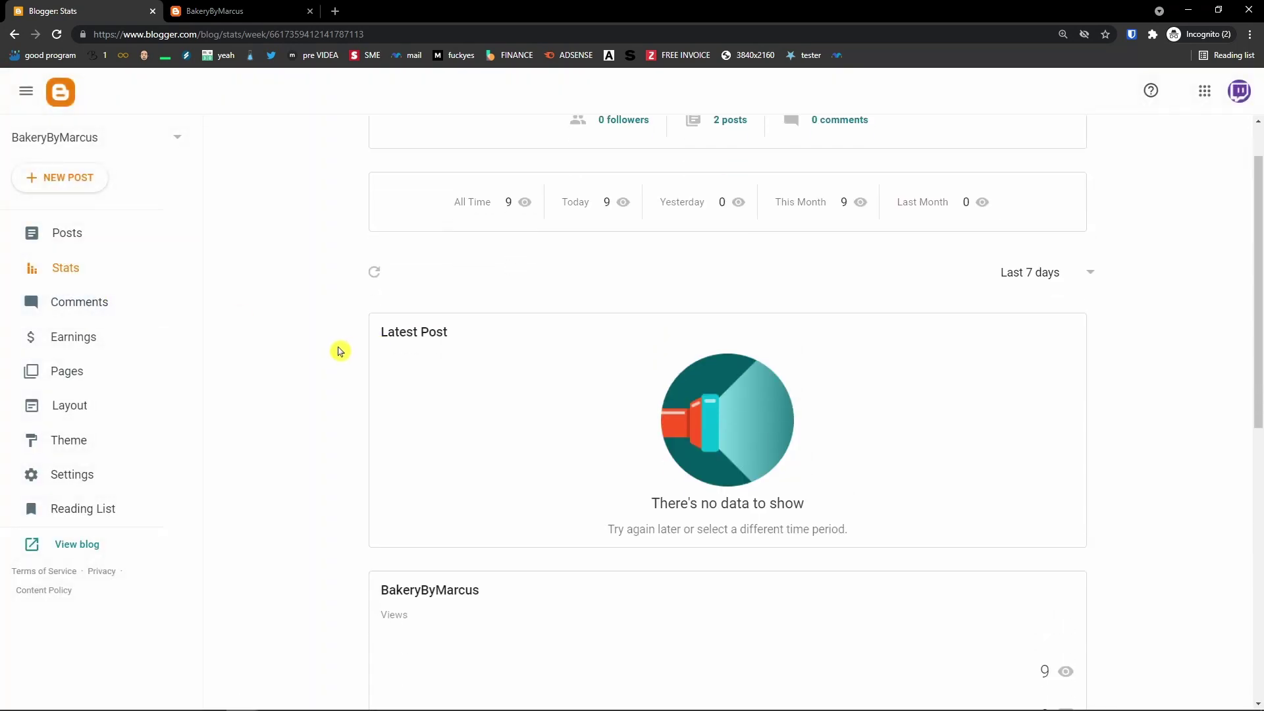
{"action": "scroll", "coordinate": [332, 350], "scroll_direction": "up", "scroll_amount": 1}
{"action": "scroll", "coordinate": [328, 351], "scroll_direction": "down", "scroll_amount": 2}
{"action": "scroll", "coordinate": [329, 352], "scroll_direction": "down", "scroll_amount": 1}
{"action": "scroll", "coordinate": [326, 353], "scroll_direction": "up", "scroll_amount": 4}
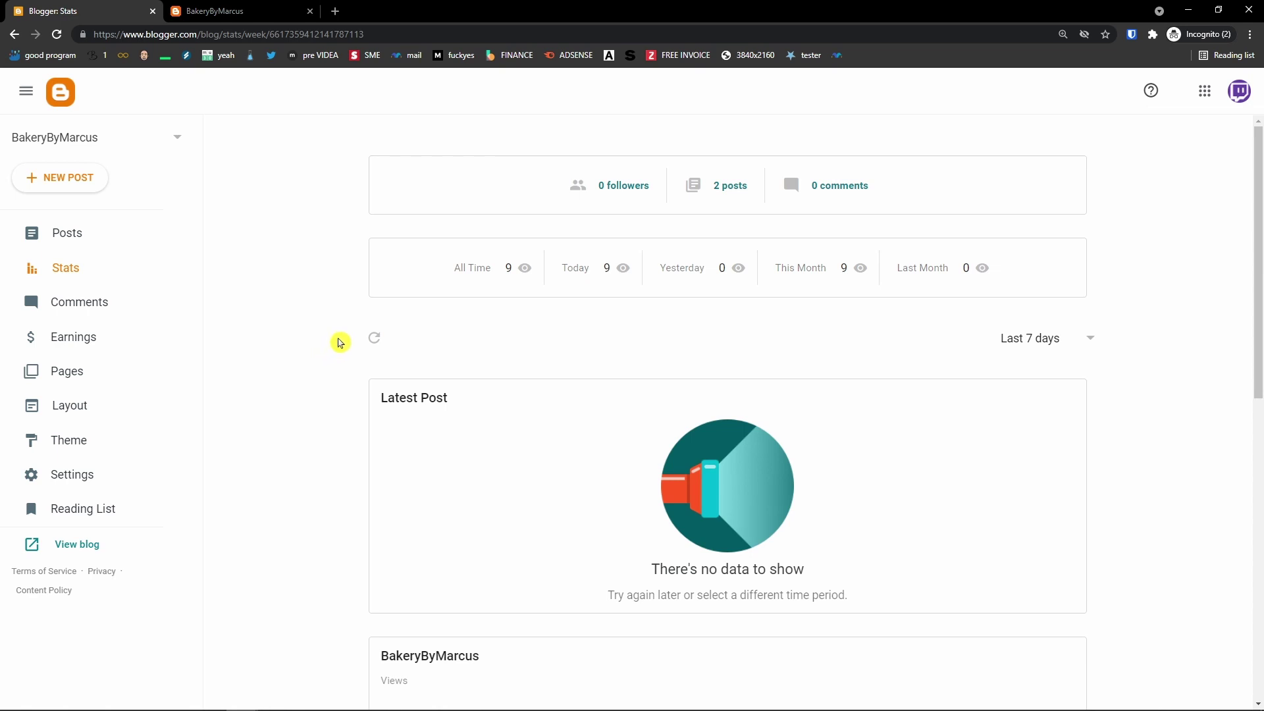
Check the blog's comments overview and open its earnings page
{"action": "left_click", "coordinate": [102, 307]}
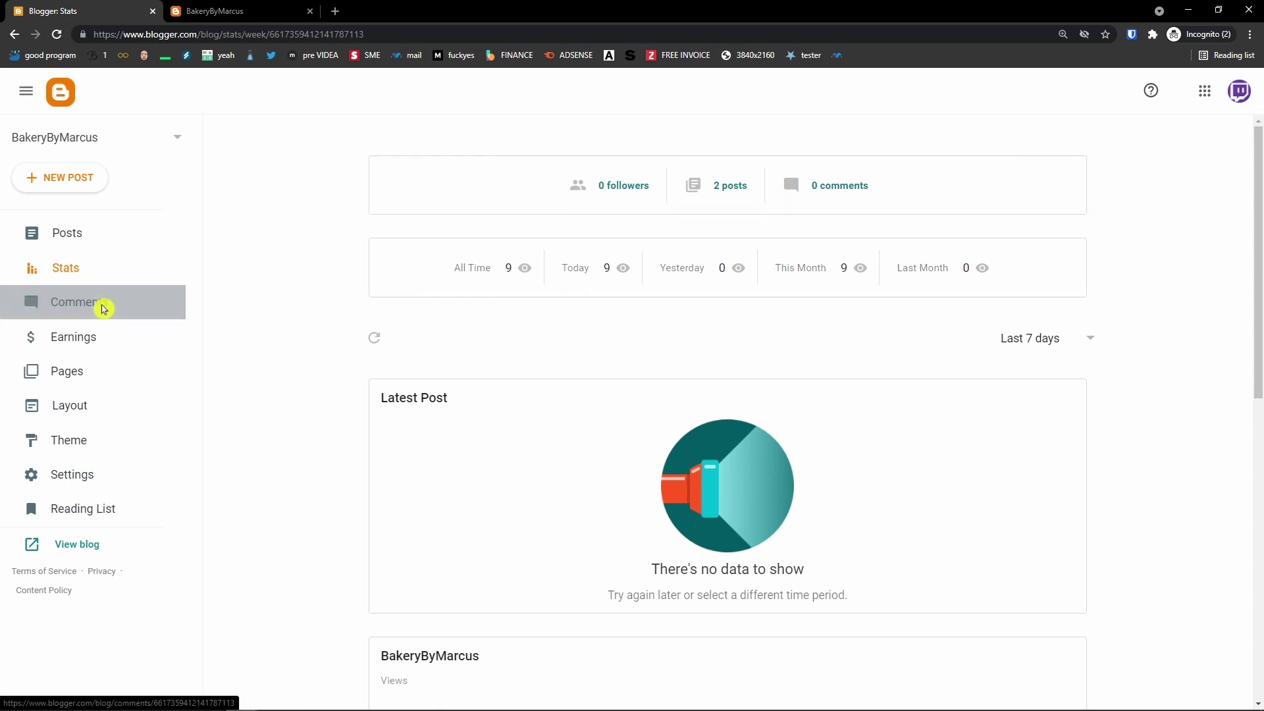
{"action": "left_click", "coordinate": [107, 339]}
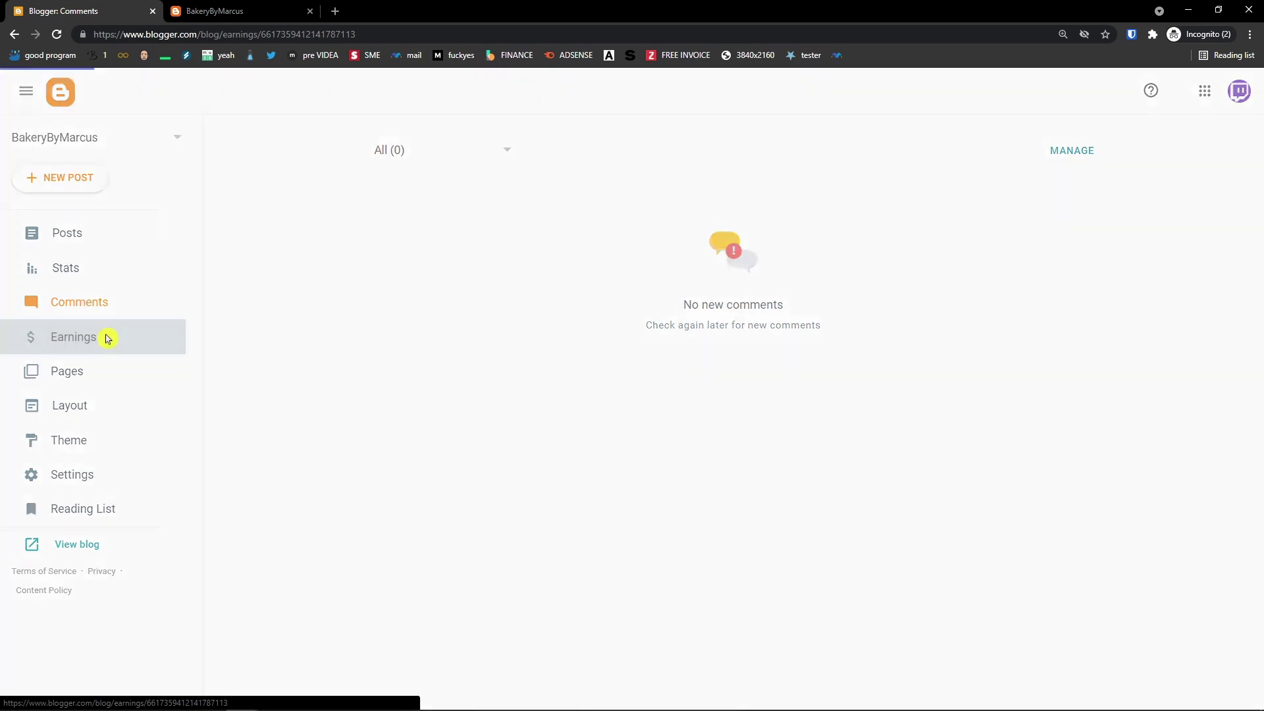